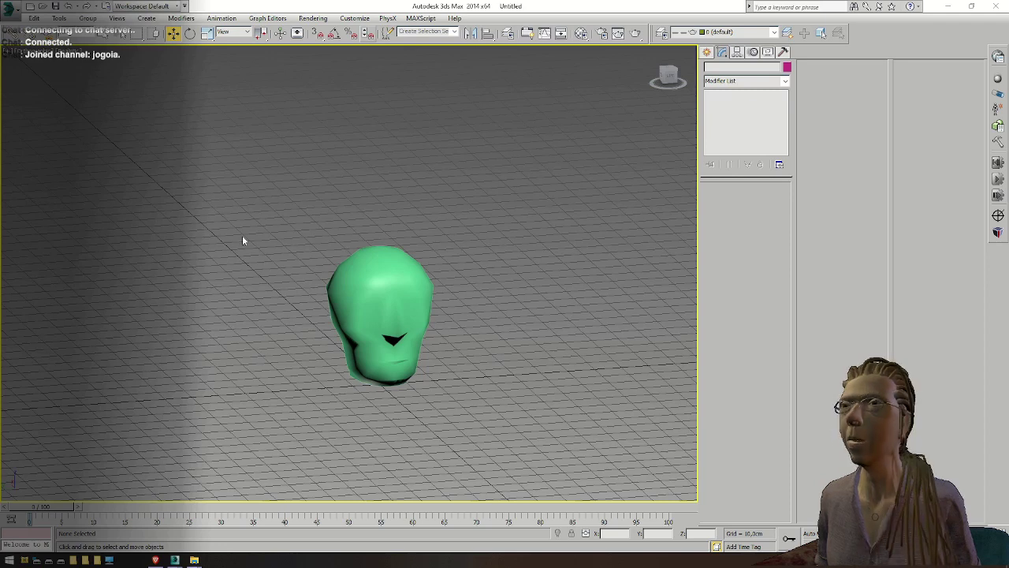
Switch to the mulot_SK.max scene to view the animal skeleton, and return to the untitled head scene
mouse_move(175, 560)
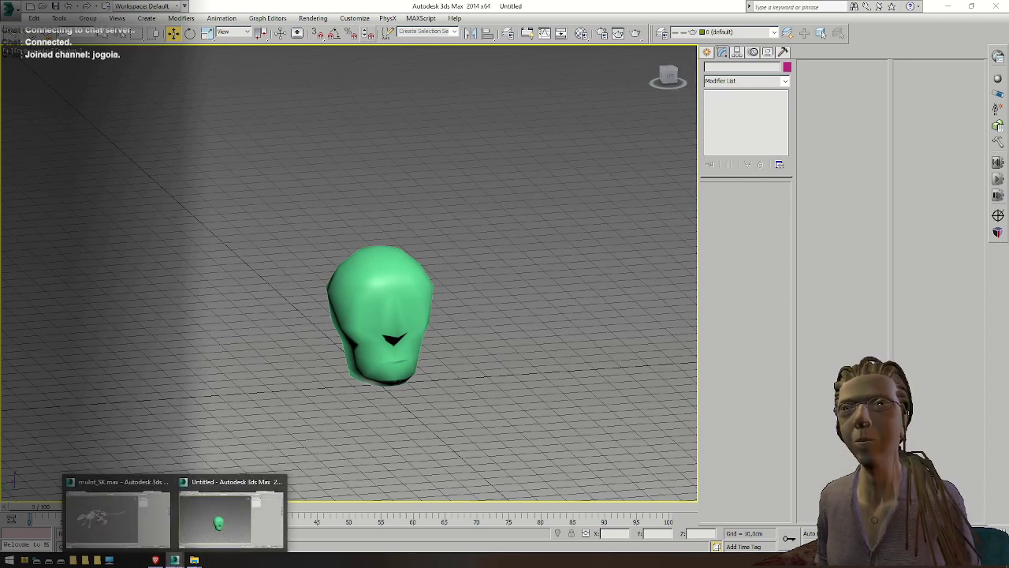
left_click(119, 511)
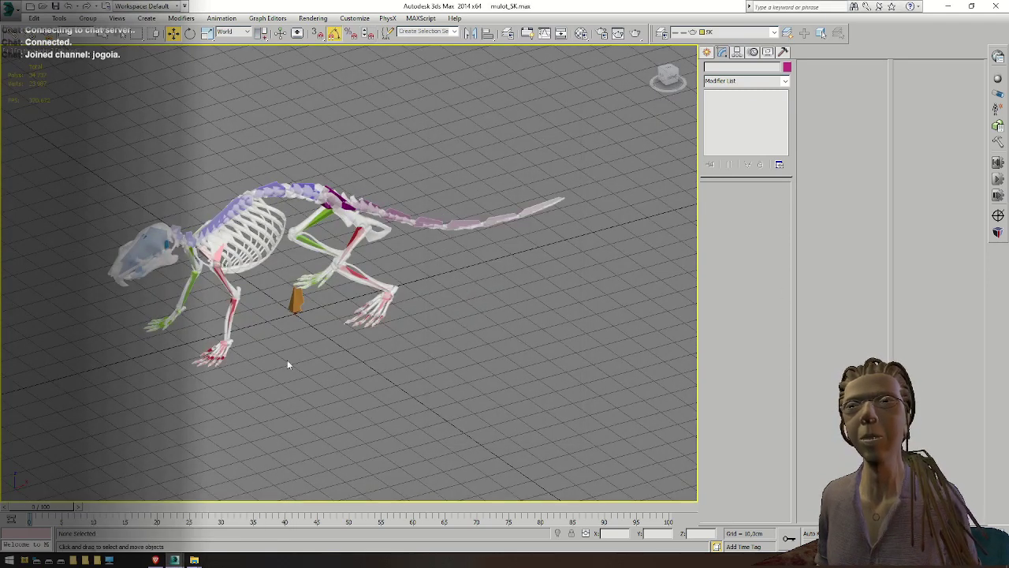
mouse_move(174, 560)
left_click(236, 498)
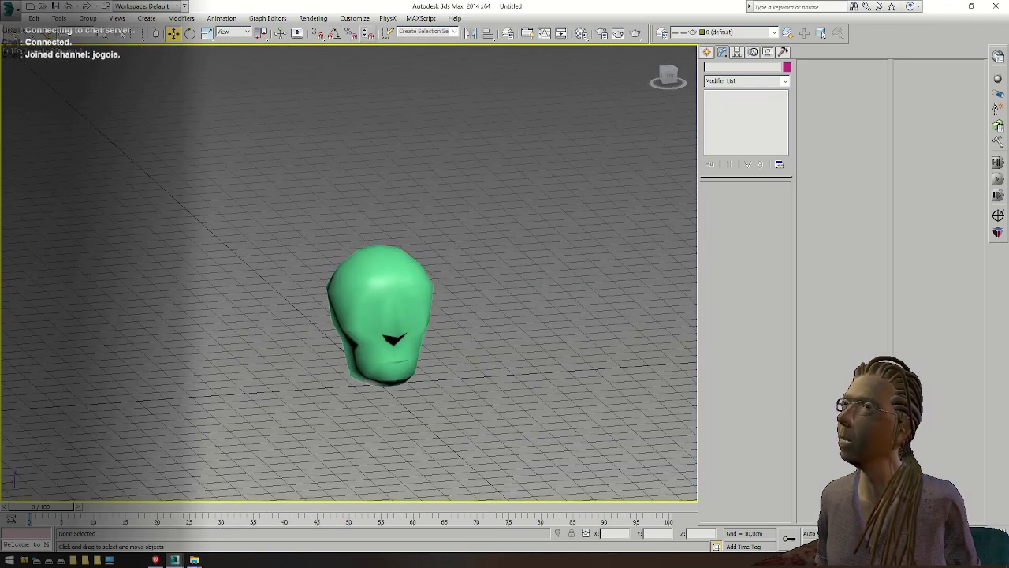
Select the green head mesh and examine its shape from the front and at an angle
middle_click_drag(425, 359, 300, 373)
scroll(339, 252, "up", 4)
scroll(339, 251, "down", 2)
left_click(293, 329)
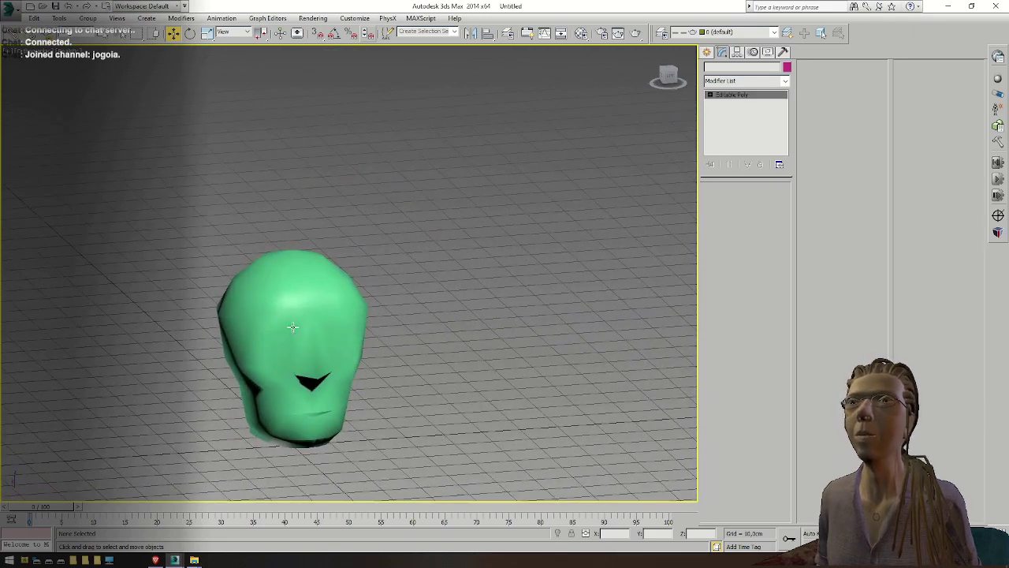
middle_click_drag(371, 346, 379, 309)
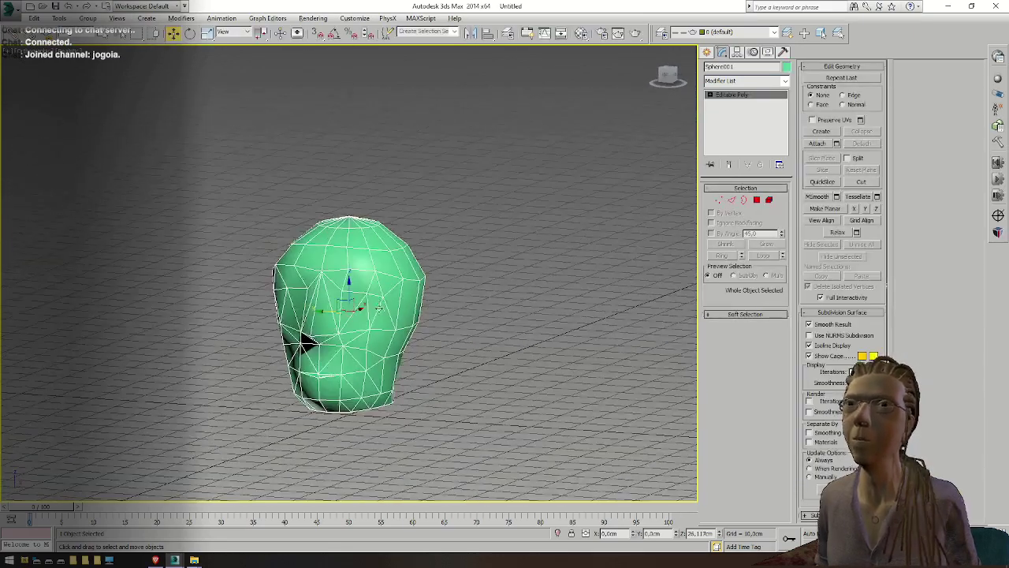
middle_click_drag(512, 262, 624, 288)
middle_click_drag(191, 218, 36, 176)
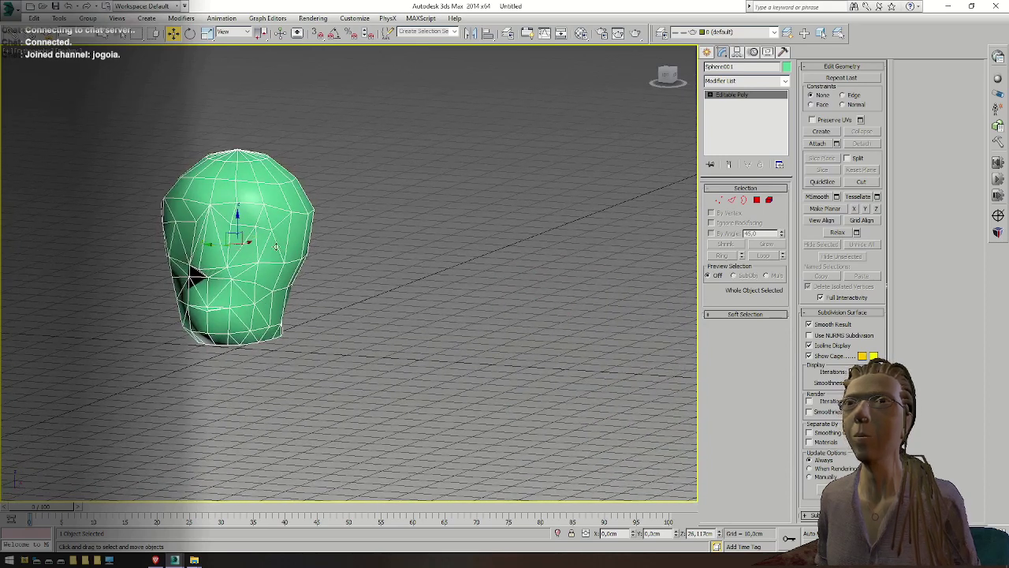
middle_click_drag(345, 290, 406, 285)
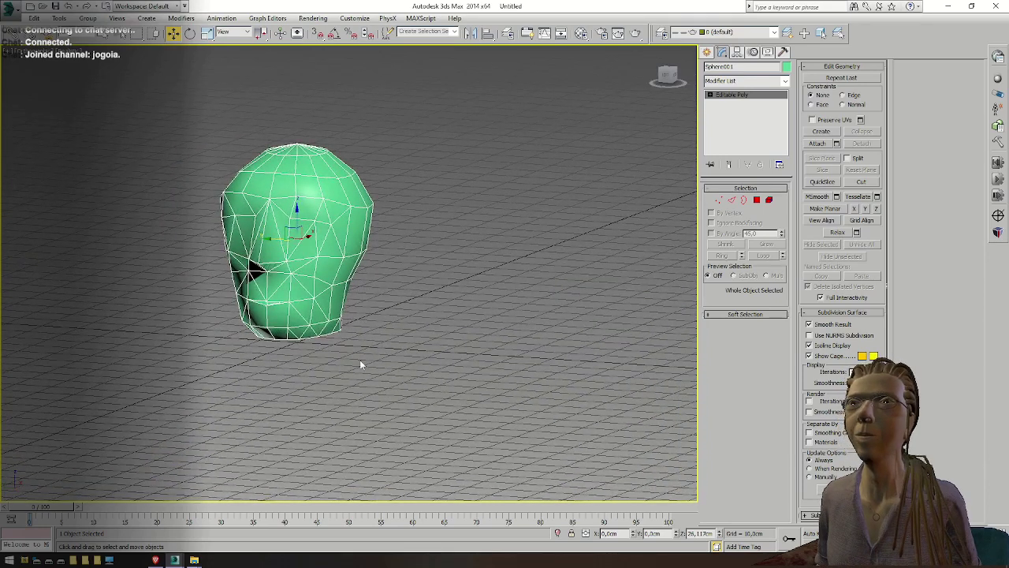
middle_click_drag(360, 365, 396, 401)
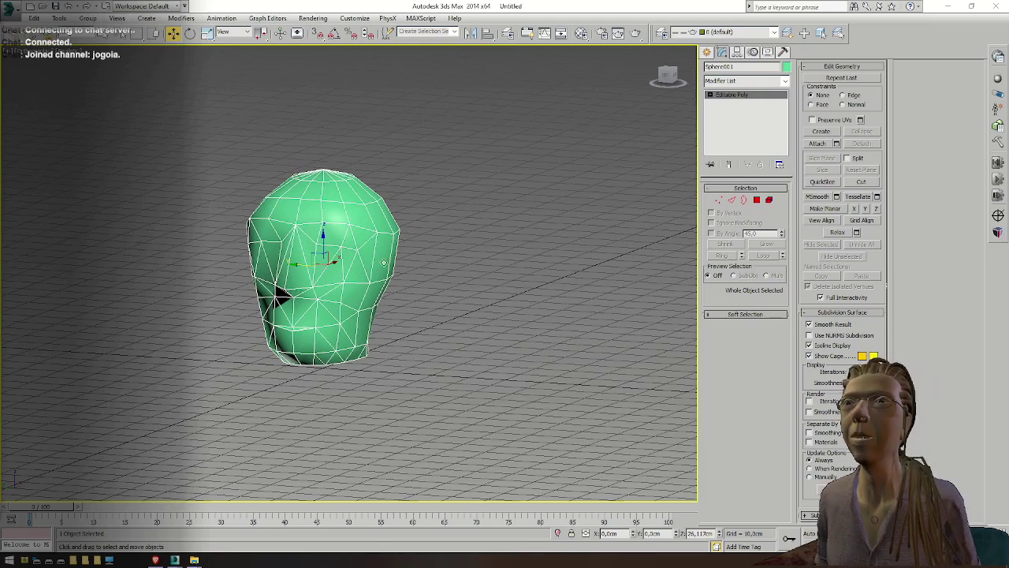
middle_click_drag(383, 265, 359, 258)
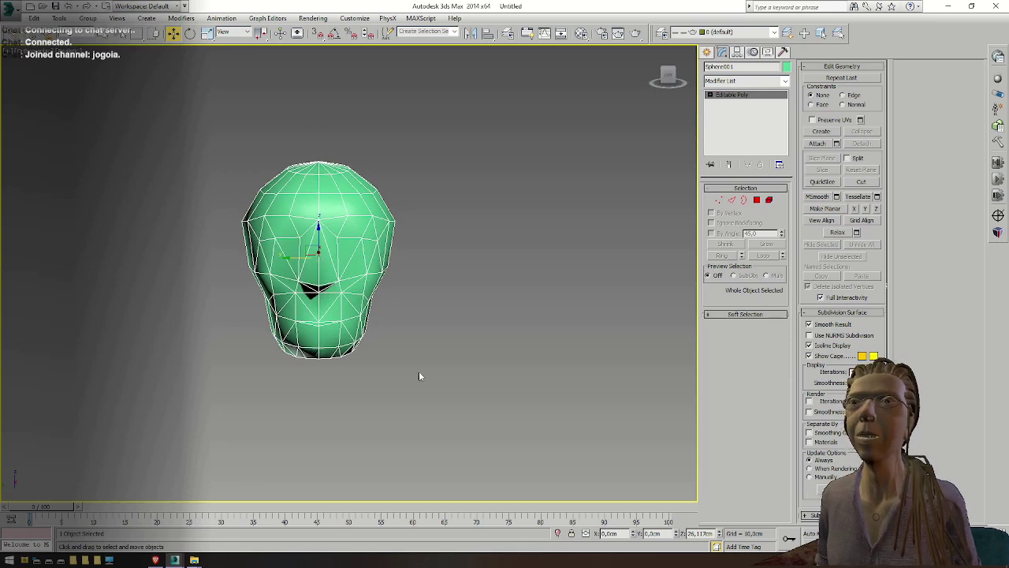
middle_click_drag(419, 164, 358, 259, "alt")
Delete the polygons of the head's right half as seen from the front, and return to object-level editing
left_click(757, 199)
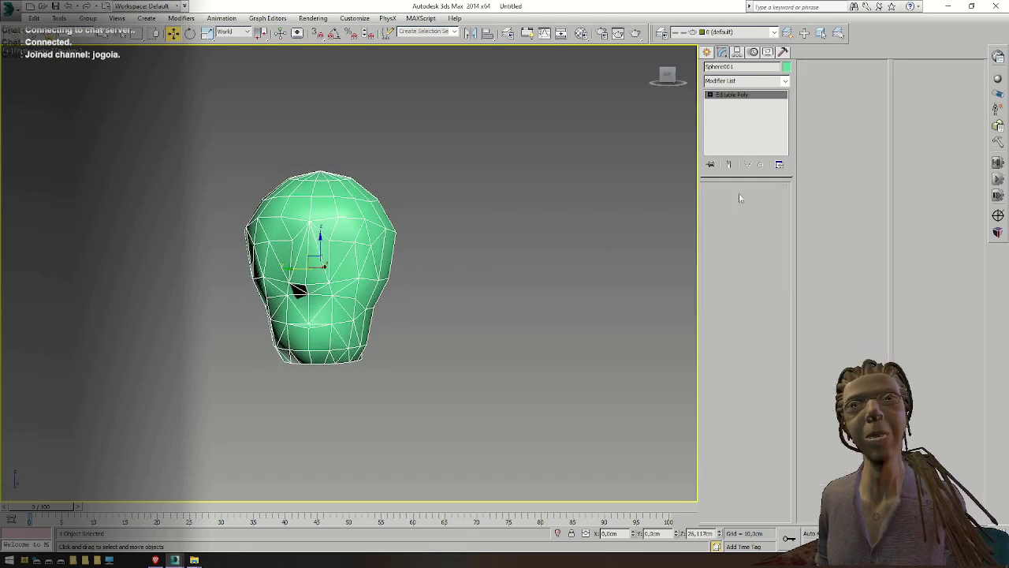
key("z")
scroll(568, 161, "down", 4)
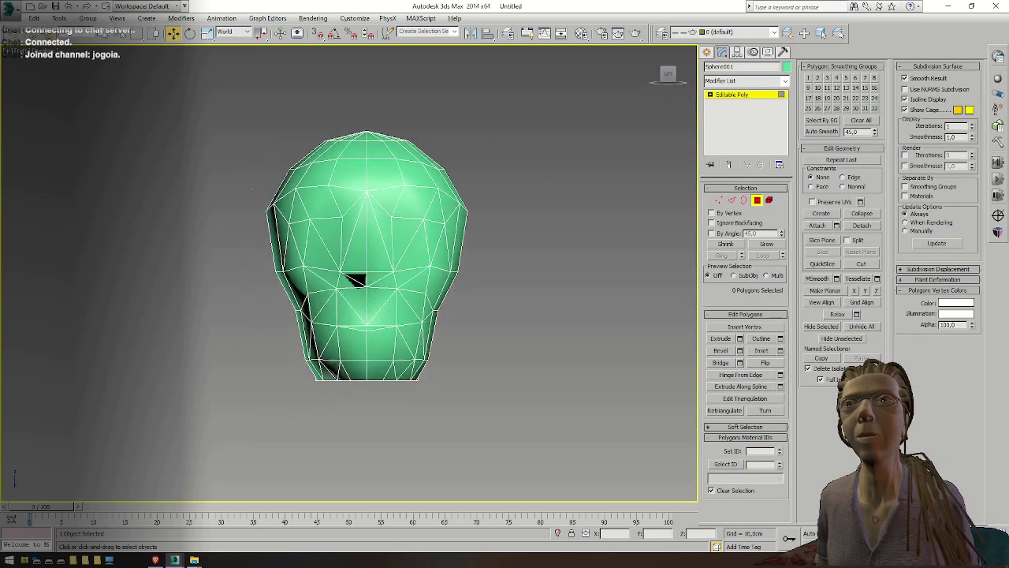
left_click_drag(441, 328, 427, 353)
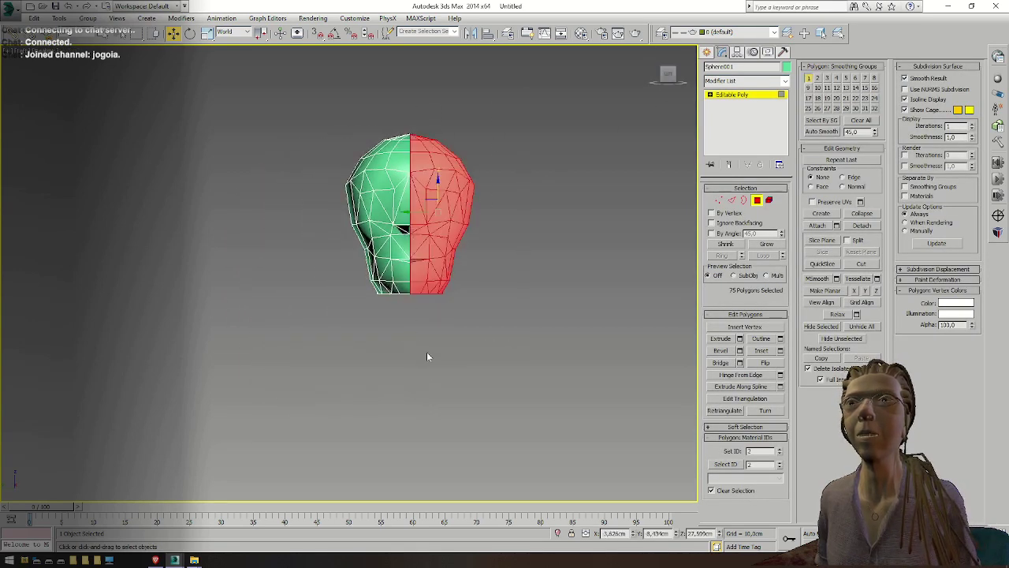
key("Delete")
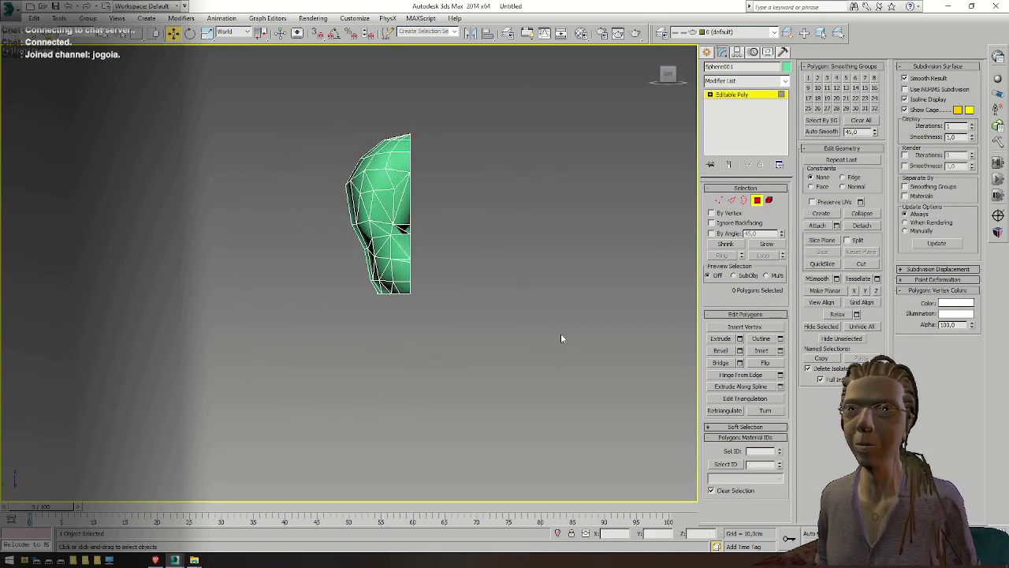
left_click(758, 200)
left_click(457, 171)
left_click(395, 189)
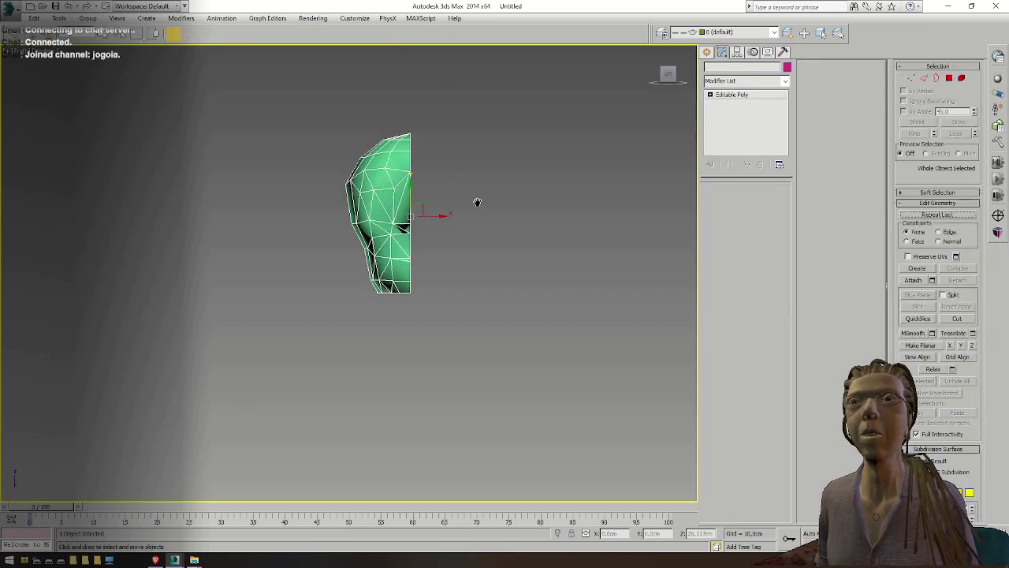
Apply an Unwrap UVW modifier to the half head and open its UV editor
middle_click_drag(477, 202, 423, 194, "alt")
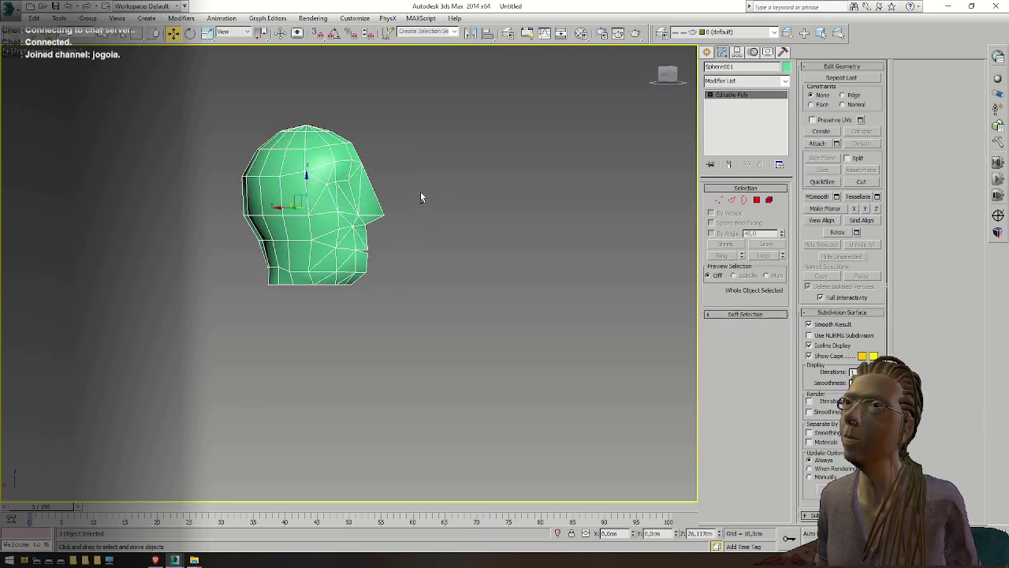
left_click(785, 80)
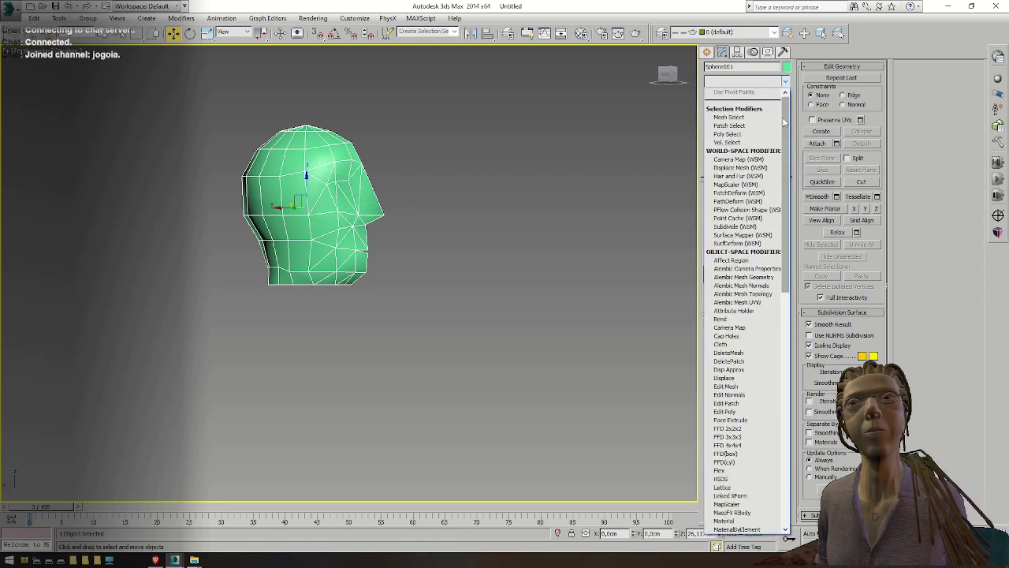
scroll(786, 243, "down", 5)
scroll(785, 243, "down", 3)
left_click(734, 433)
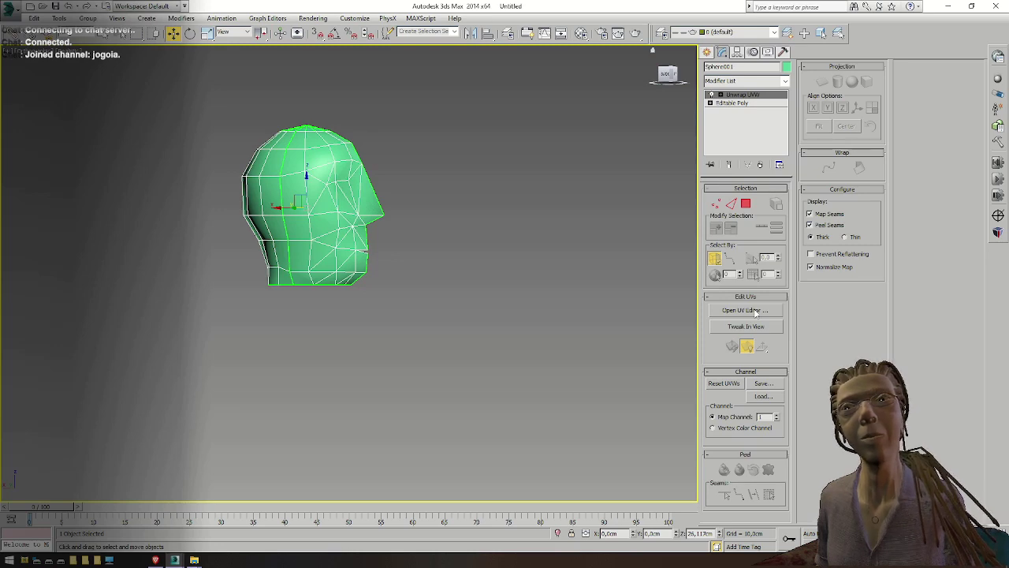
left_click(756, 311)
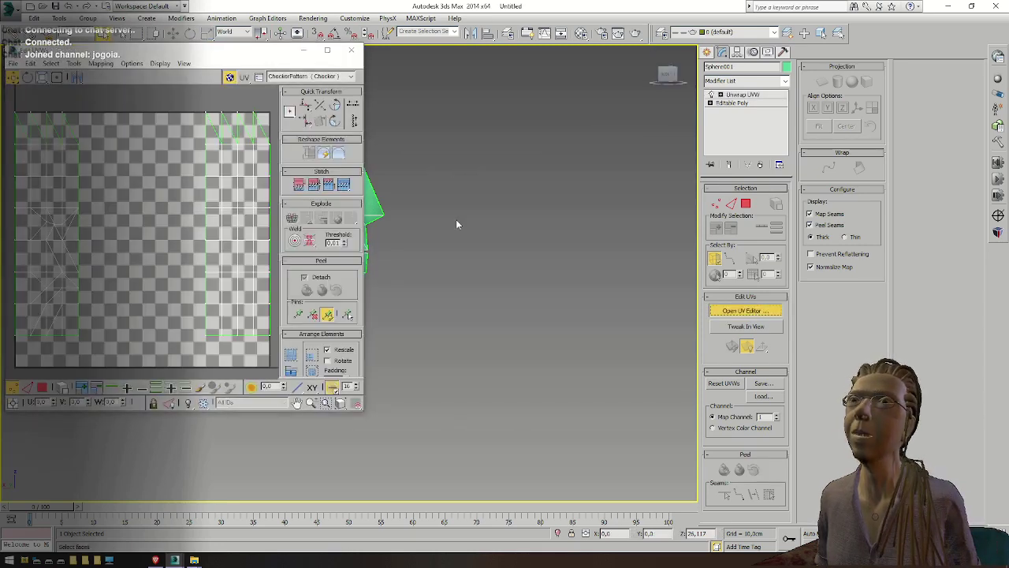
Expand the face selection to the whole half head, unwrap it with Pelt Map, relax the result and commit it
middle_click_drag(455, 219, 588, 259)
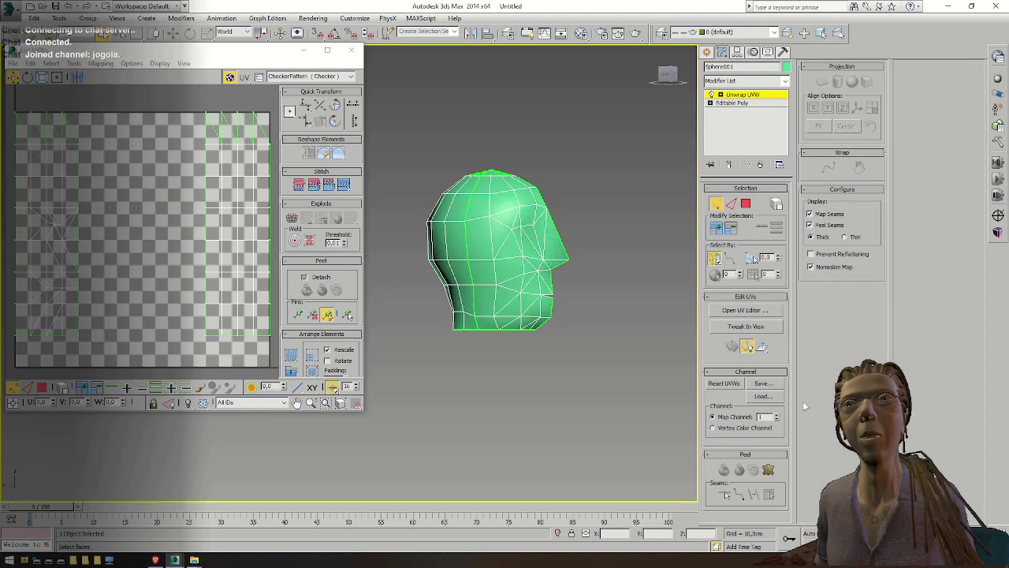
left_click(769, 472)
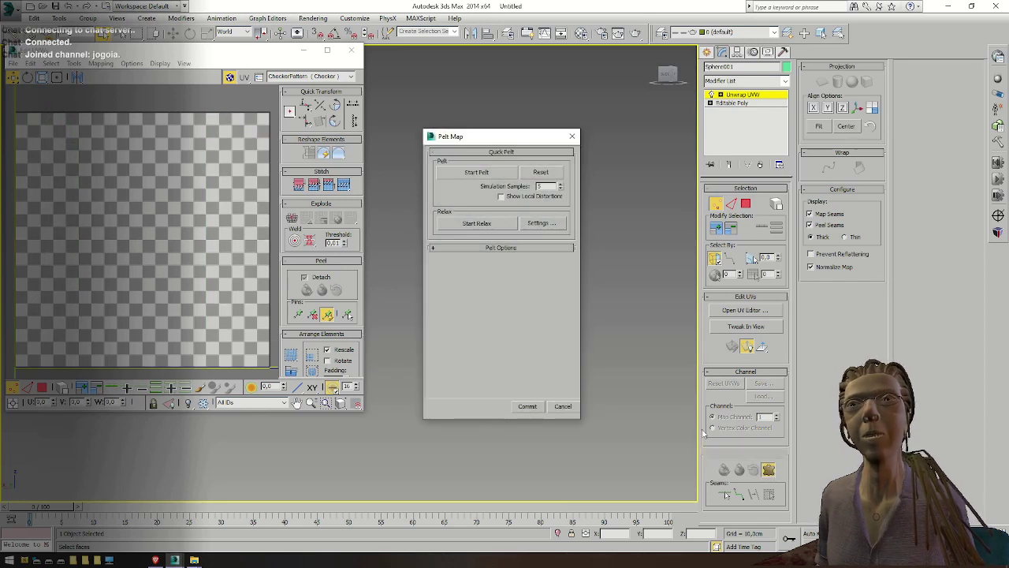
left_click(563, 407)
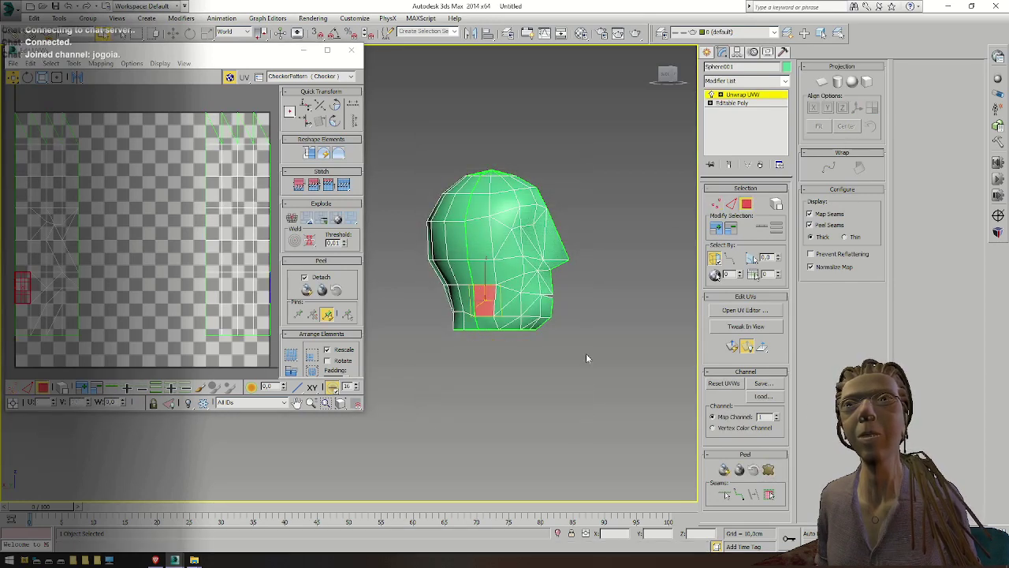
left_click(770, 495)
left_click(770, 471)
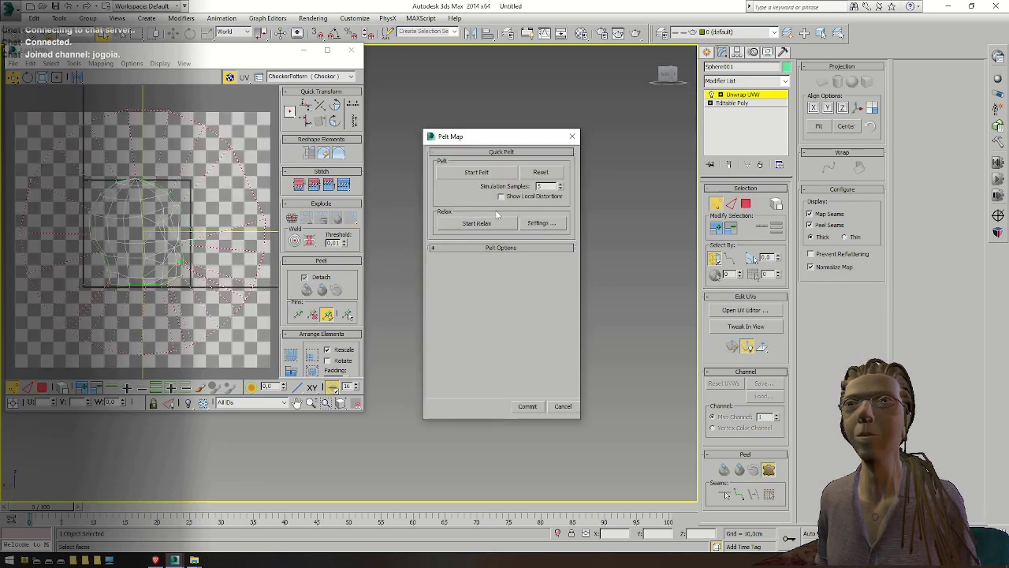
left_click(477, 172)
left_click(476, 223)
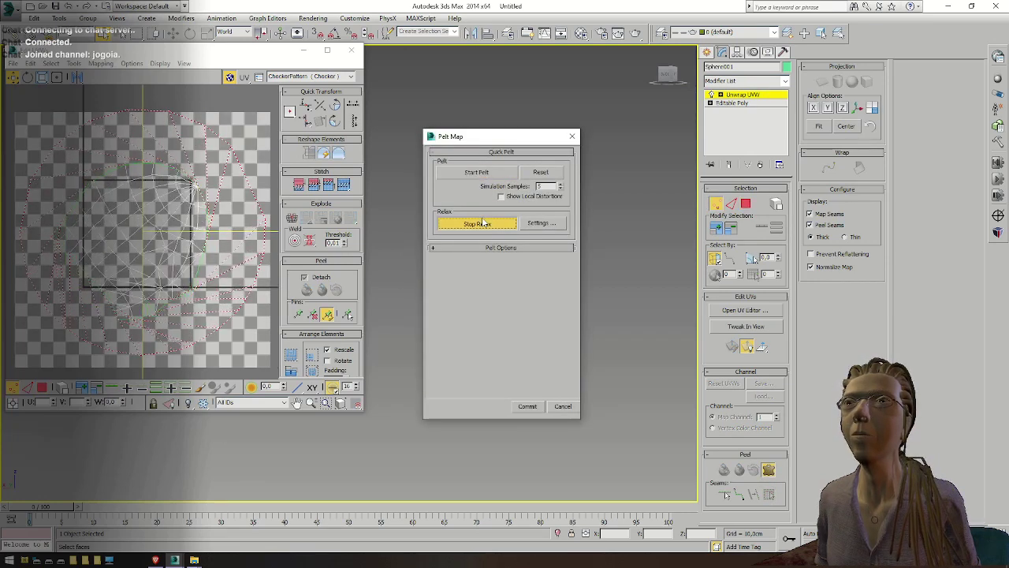
left_click(527, 406)
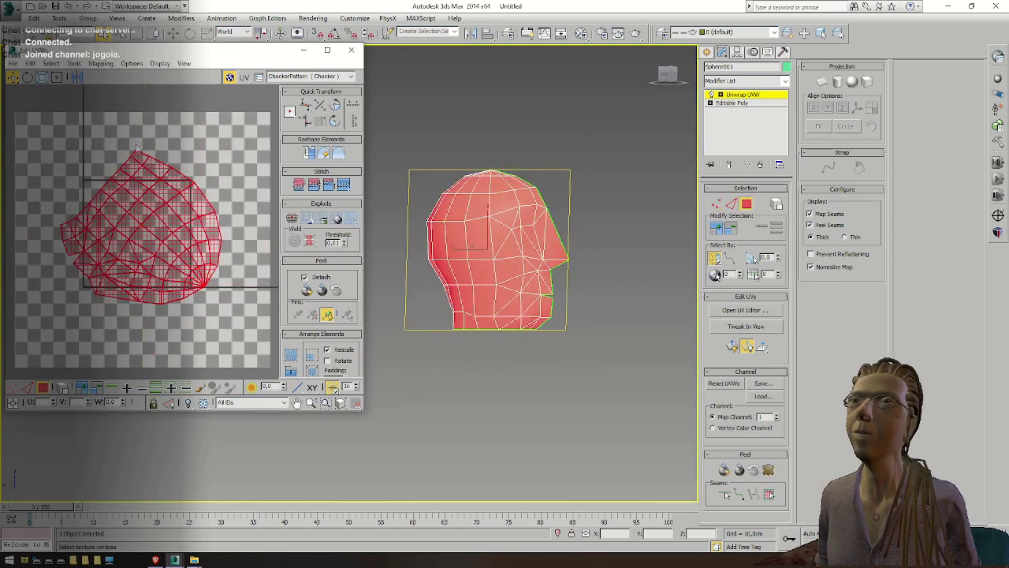
Rotate the head's UV island upright, shrink it and fit it into the upper-left quarter of the UV tile
left_click(57, 78)
left_click_drag(141, 149, 27, 338)
left_click_drag(220, 144, 101, 200, "ctrl")
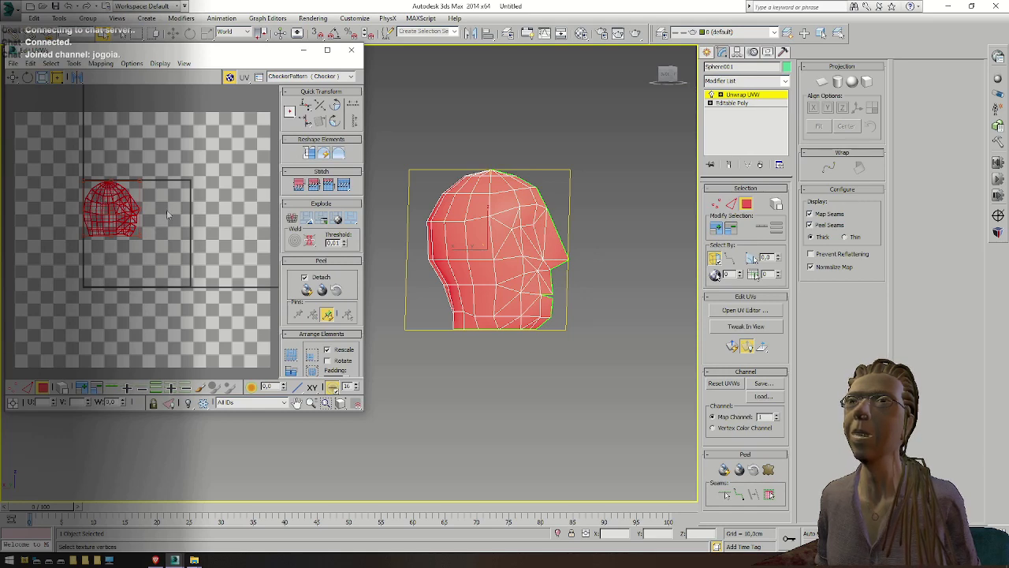
left_click(197, 172)
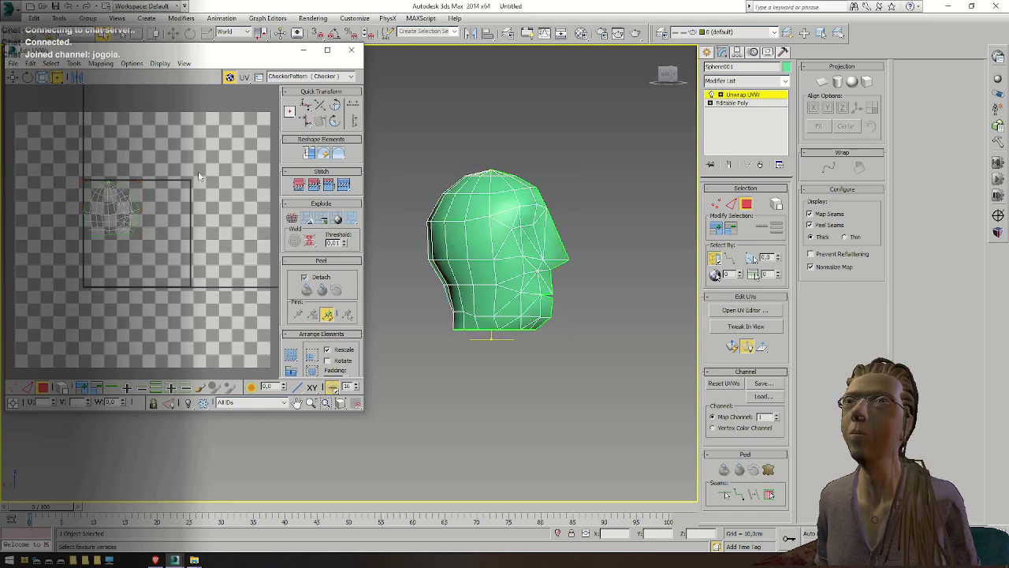
Split off the back-of-head faces in the UV layout, rotate them 90 degrees and place them in the tile's lower-left corner
scroll(124, 206, "up", 2)
scroll(126, 211, "up", 2)
middle_click_drag(43, 164, 136, 160)
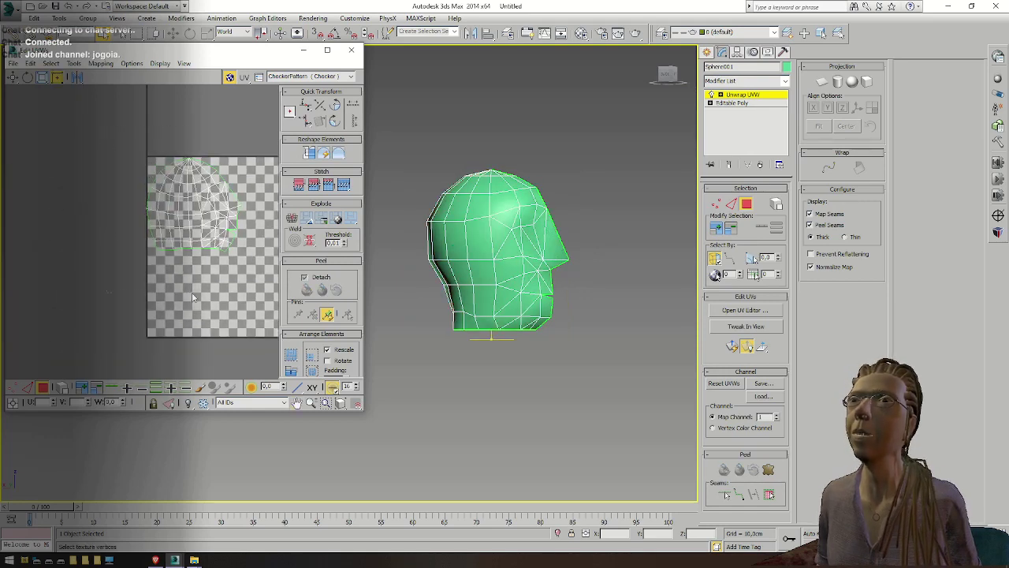
left_click_drag(192, 294, 184, 297)
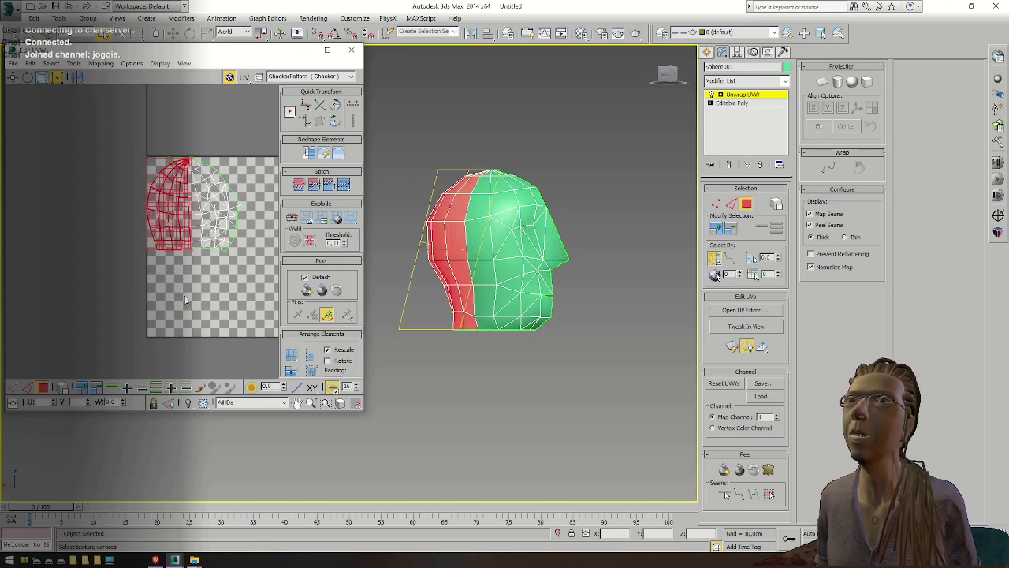
left_click_drag(175, 189, 172, 315)
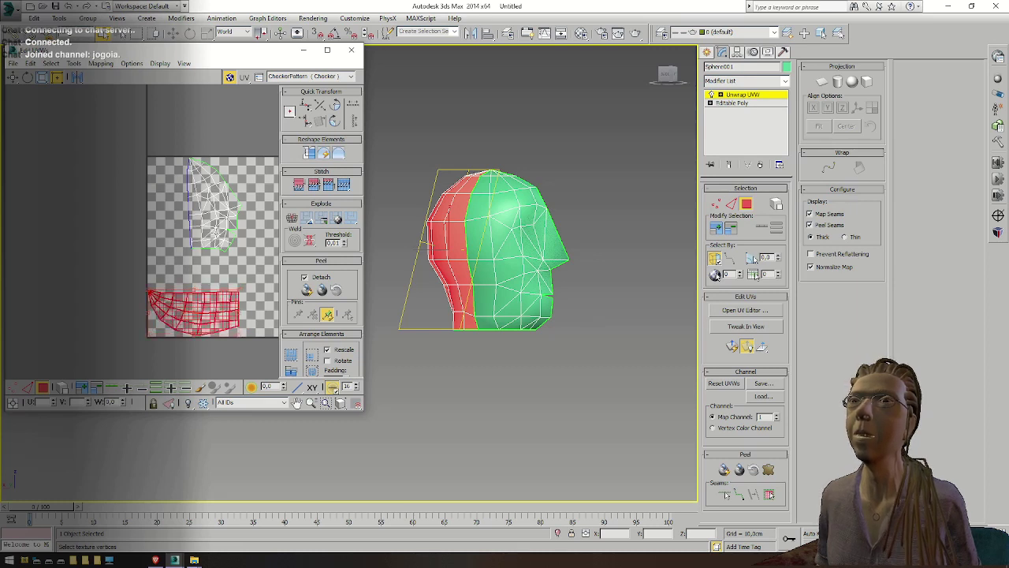
Select the face island in the UV layout, move it left and enlarge it above the back-of-head island
left_click(216, 227)
left_click_drag(156, 139, 270, 285)
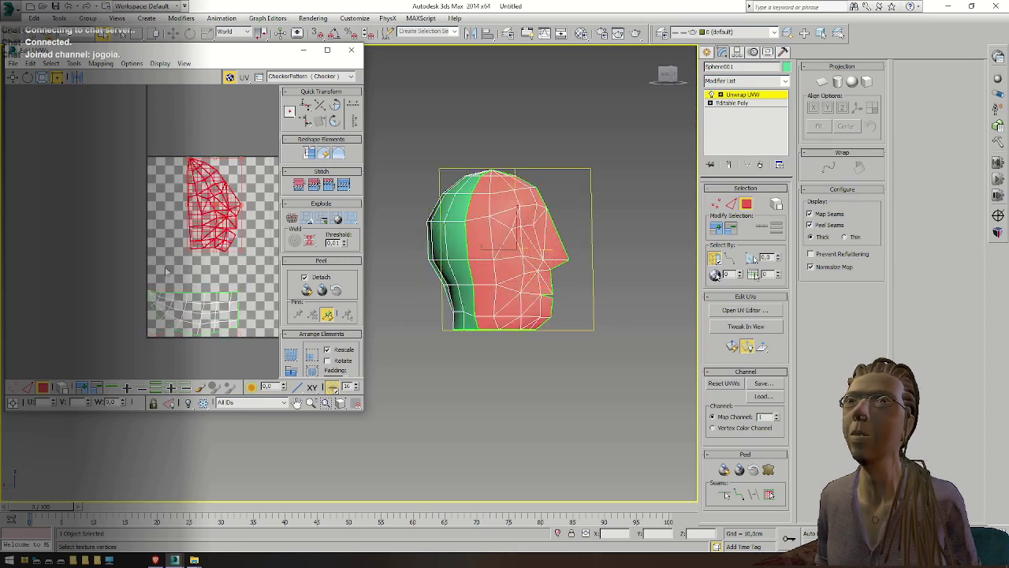
left_click_drag(187, 258, 164, 257)
middle_click_drag(165, 257, 60, 252)
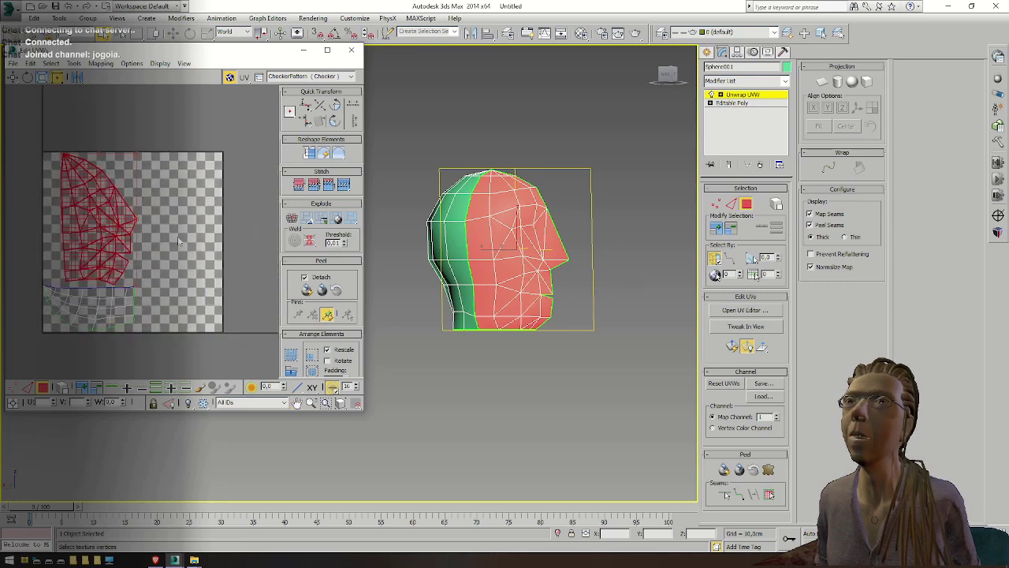
middle_click_drag(178, 238, 205, 239)
Shrink the back-of-head UV island in the tile's lower-left corner, and select the face island
left_click_drag(75, 327, 186, 164)
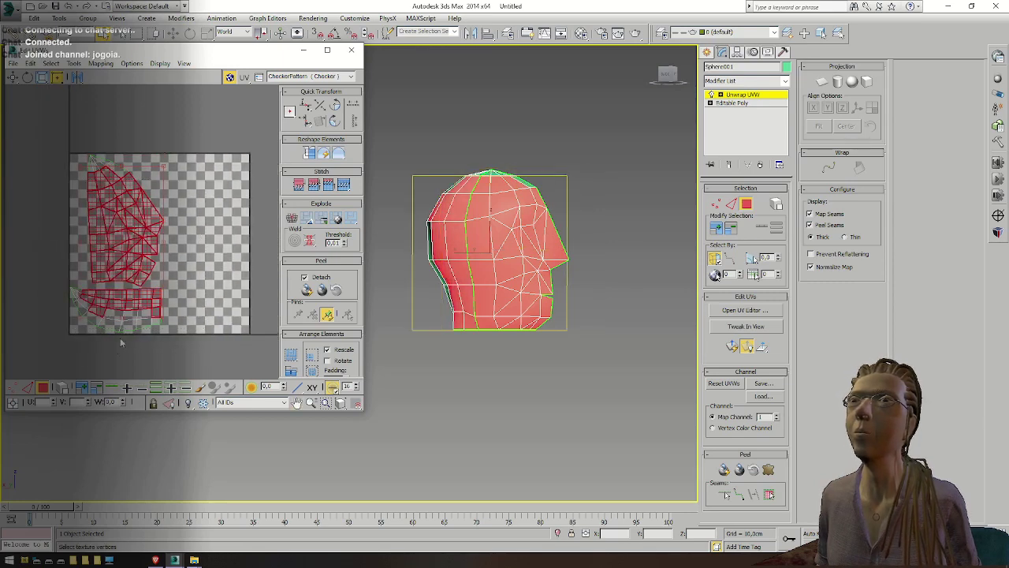
left_click_drag(139, 321, 175, 287)
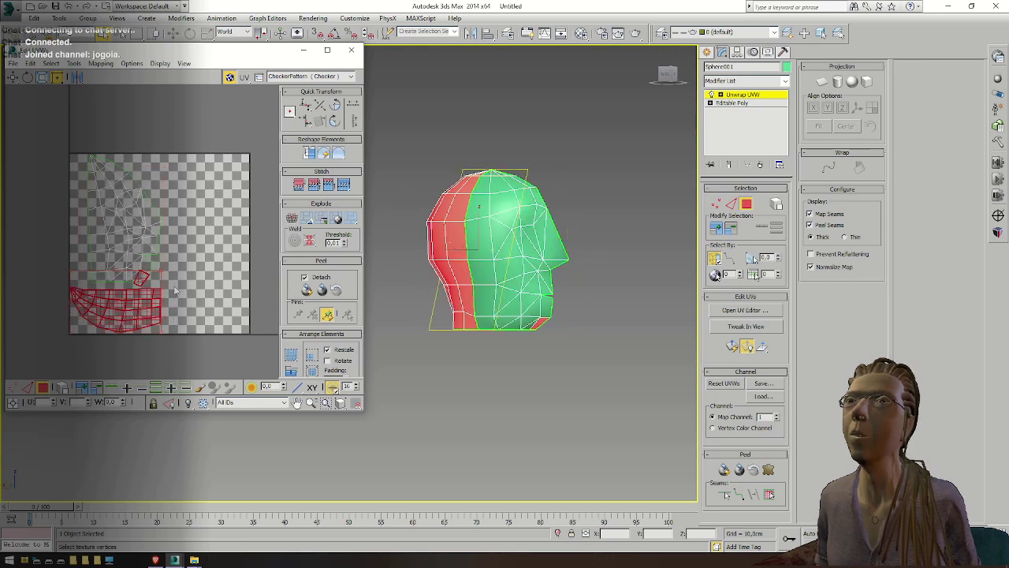
left_click_drag(192, 239, 139, 302, "alt")
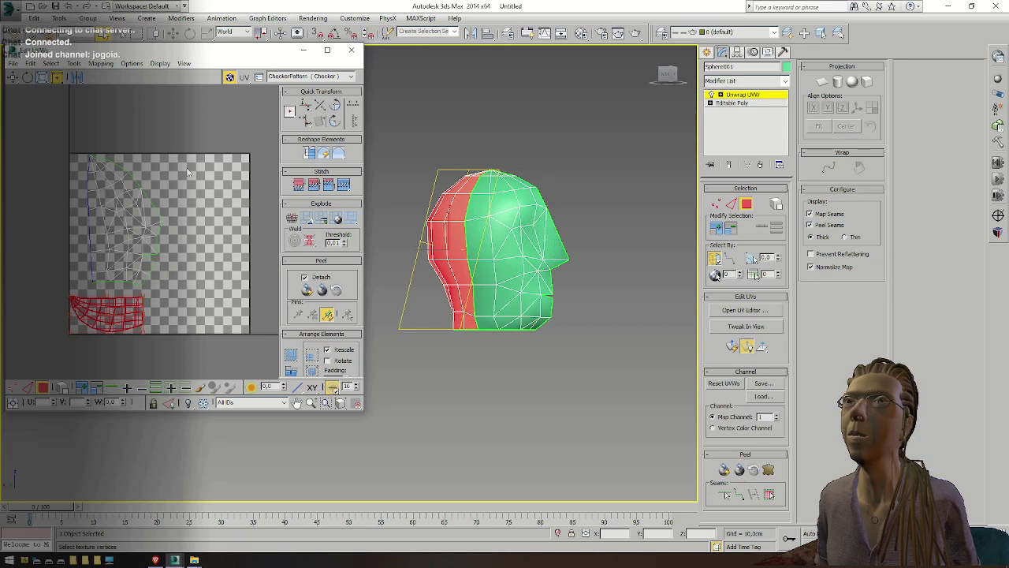
left_click_drag(44, 269, 39, 283)
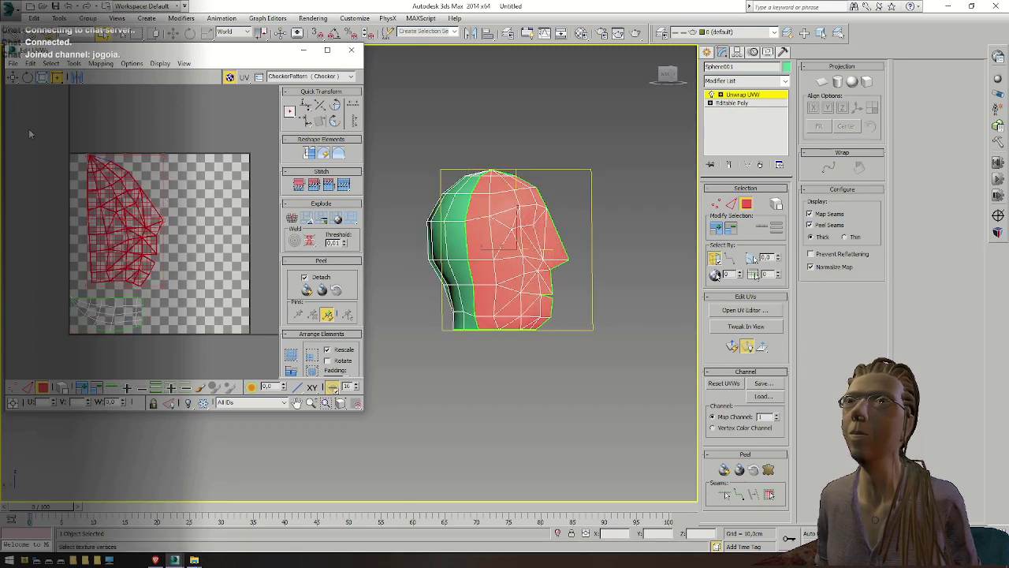
Move the face UV island against the tile's left edge, enlarge it slightly and clear the selection
left_click_drag(130, 228, 118, 235)
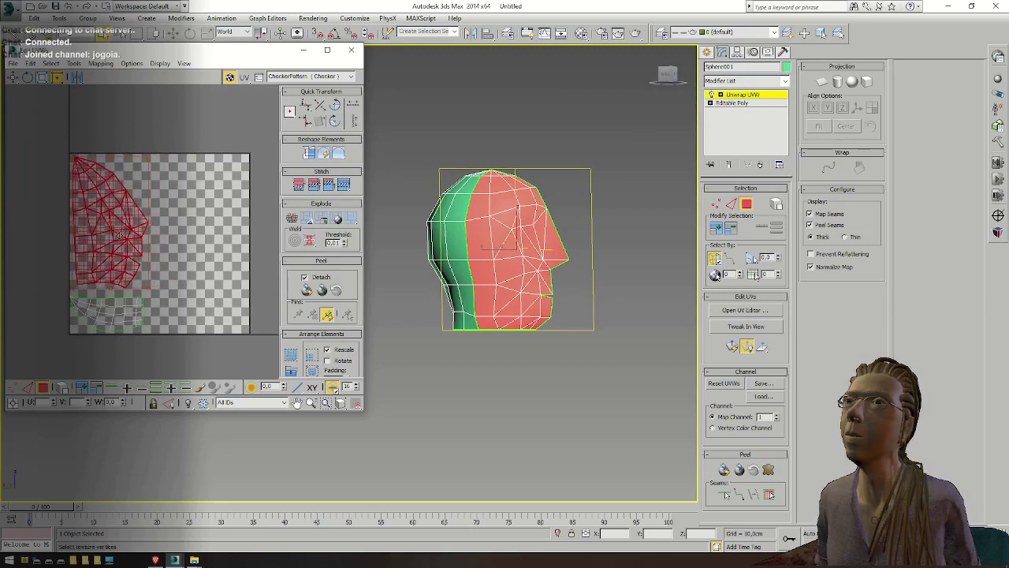
left_click_drag(150, 289, 154, 293)
left_click(250, 287)
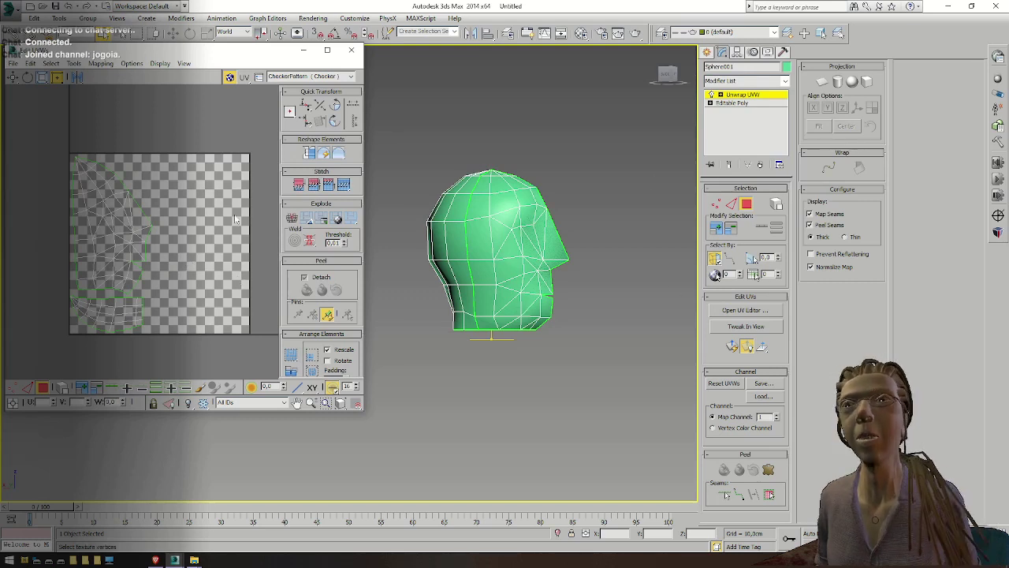
middle_click_drag(179, 154, 174, 142)
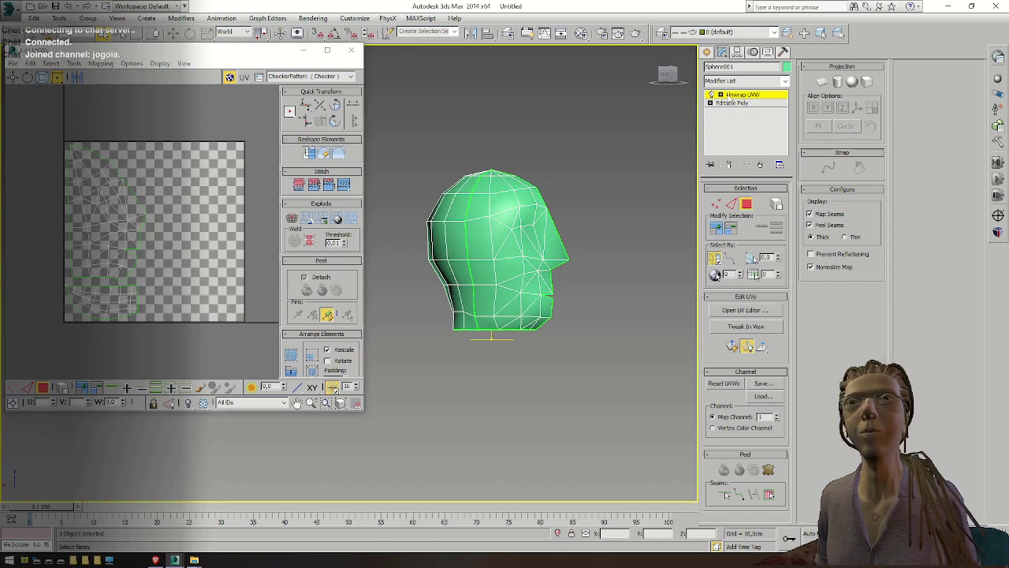
Collapse the Unwrap UVW modifier into the mesh and mirror the half head with a Symmetry modifier on the Y axis
right_click(729, 96)
left_click(757, 201)
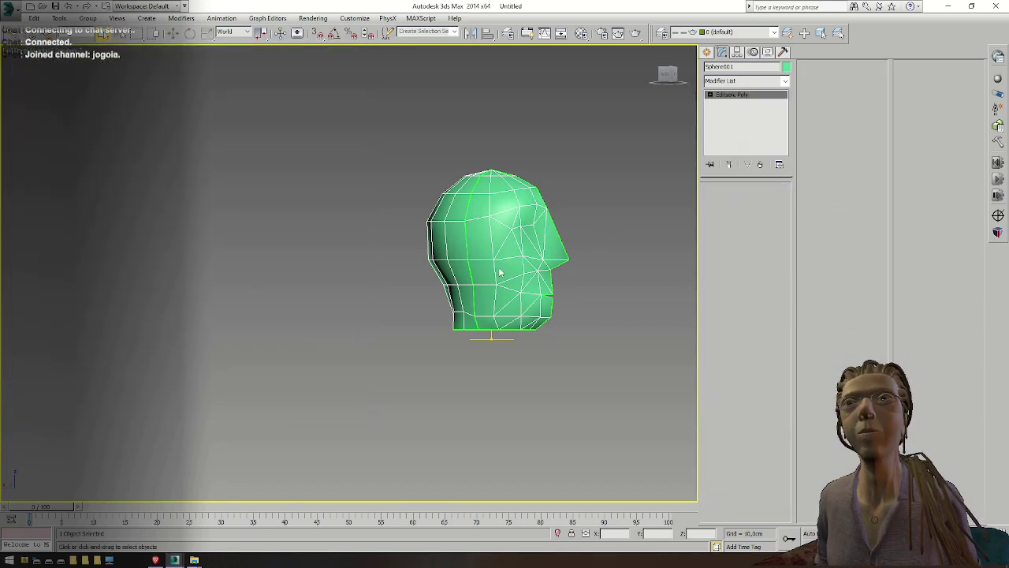
middle_click_drag(500, 270, 537, 164, "alt")
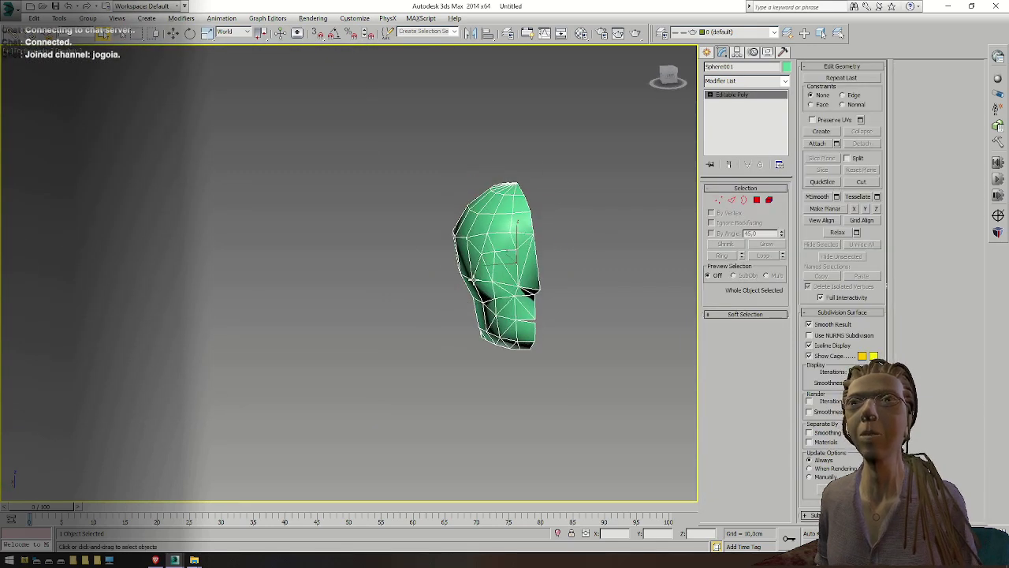
middle_click_drag(472, 279, 295, 275)
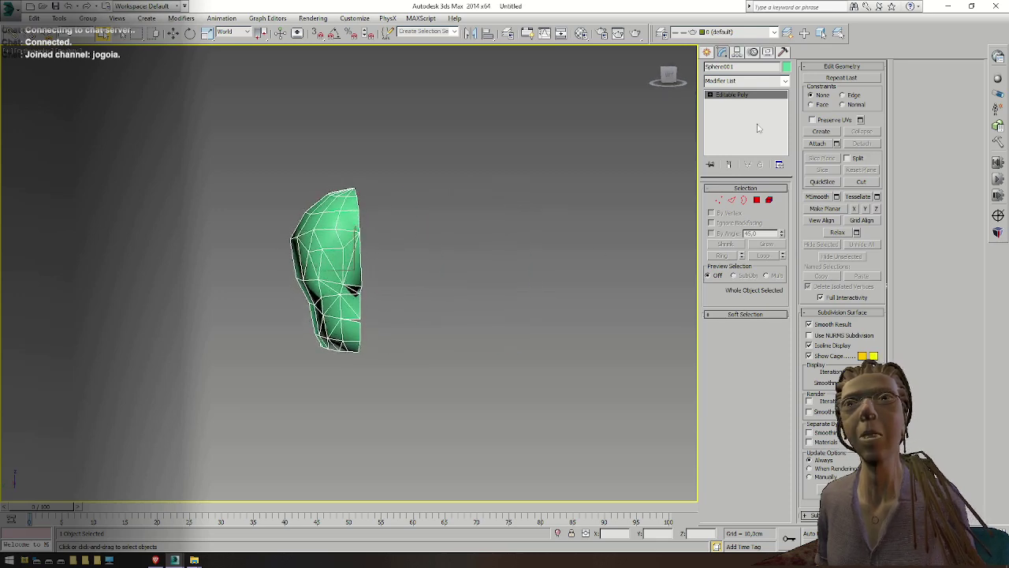
left_click(785, 82)
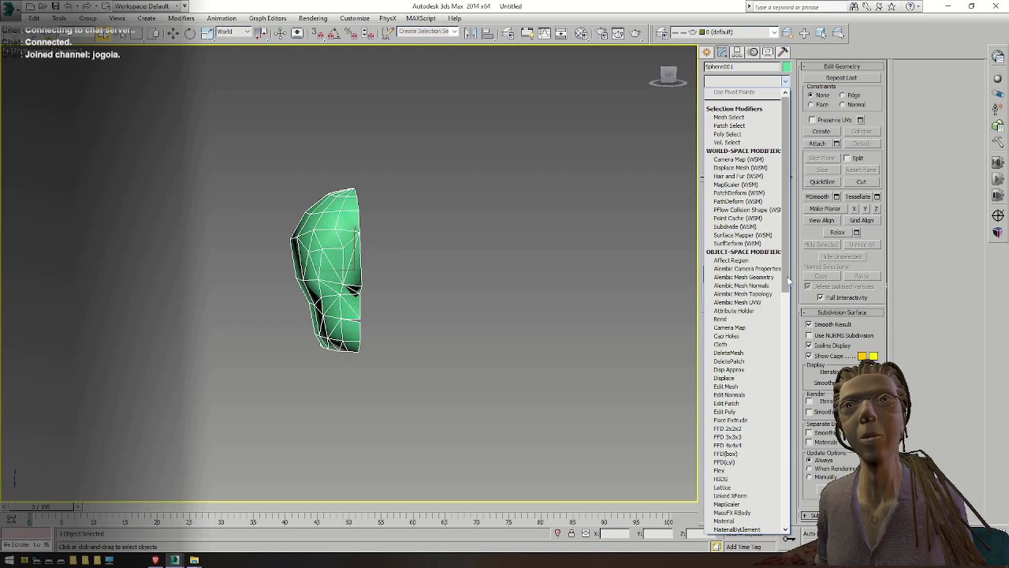
left_click_drag(789, 281, 787, 504)
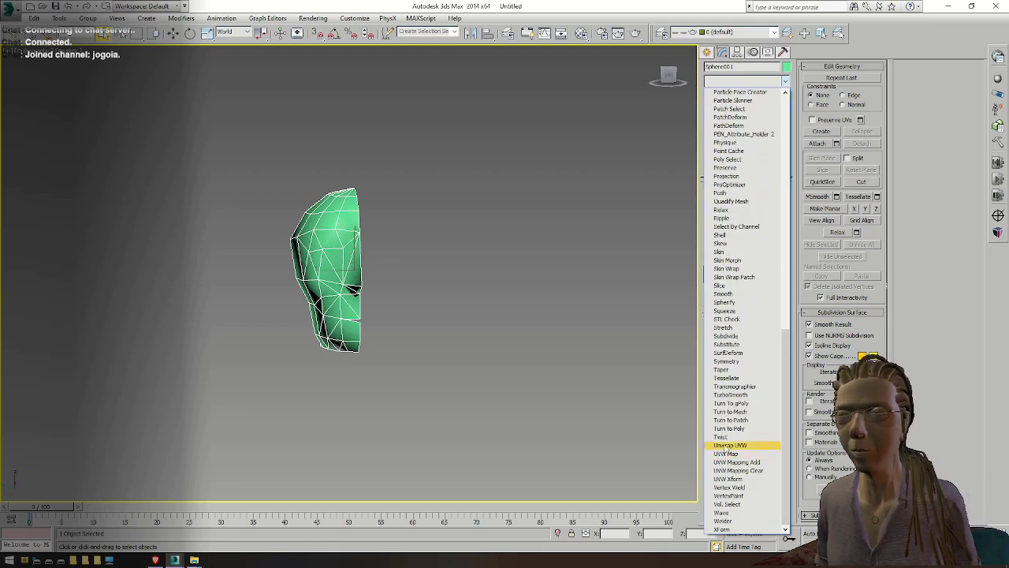
left_click(724, 361)
left_click(739, 208)
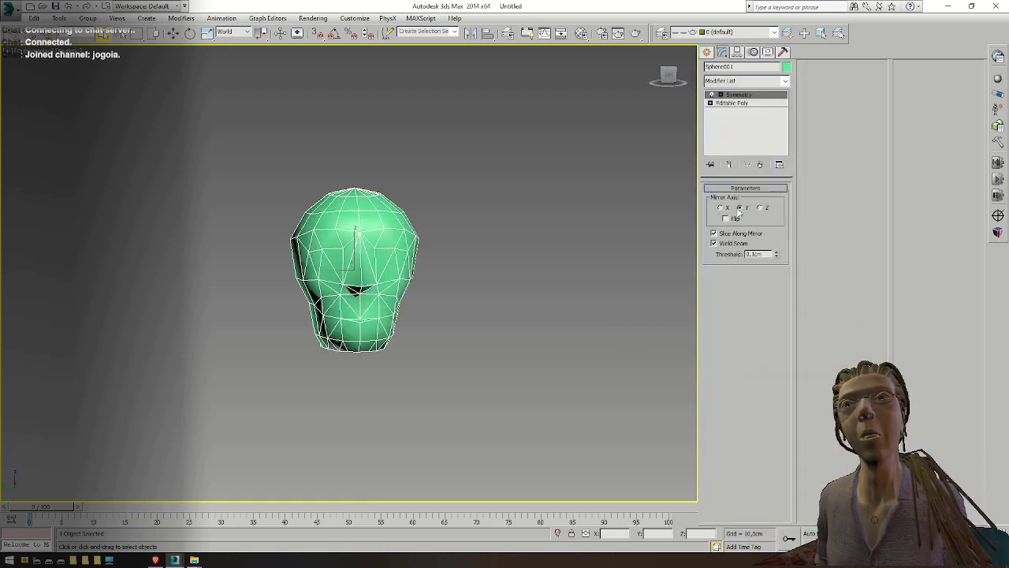
left_click(544, 290)
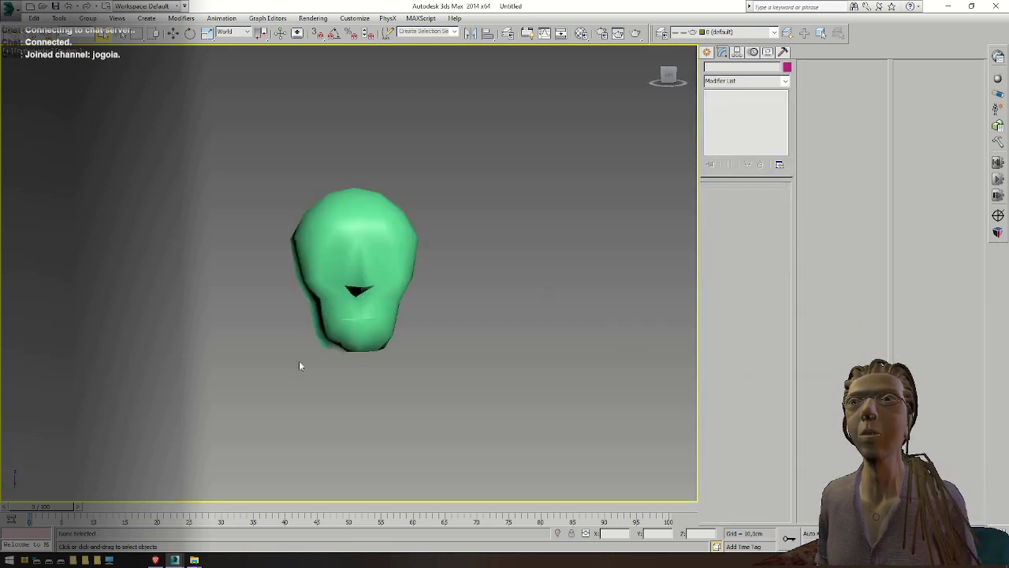
left_click(322, 267)
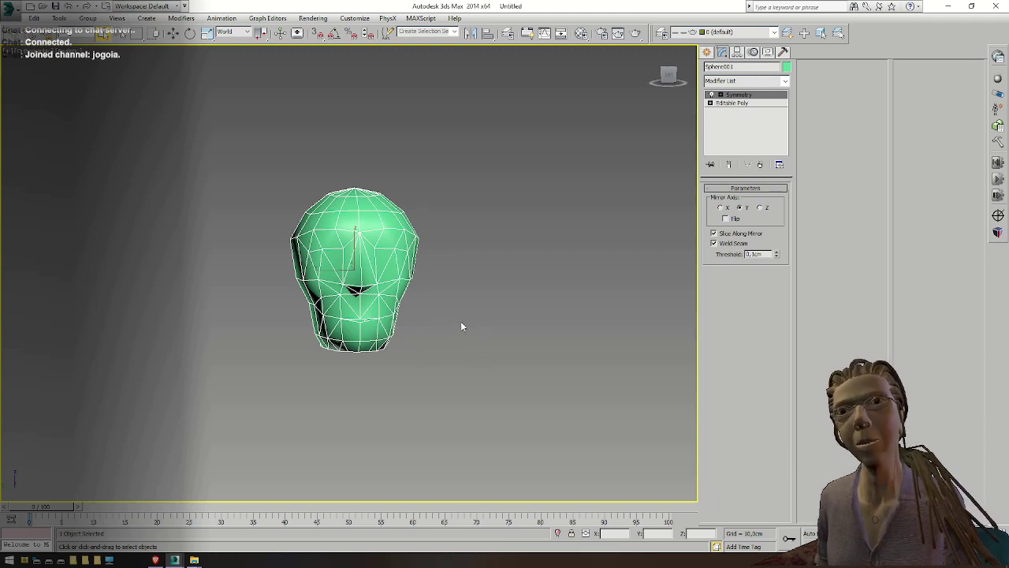
Collapse the Symmetry modifier into the Editable Poly, add a new Unwrap UVW modifier and open its UV editor
right_click(742, 103)
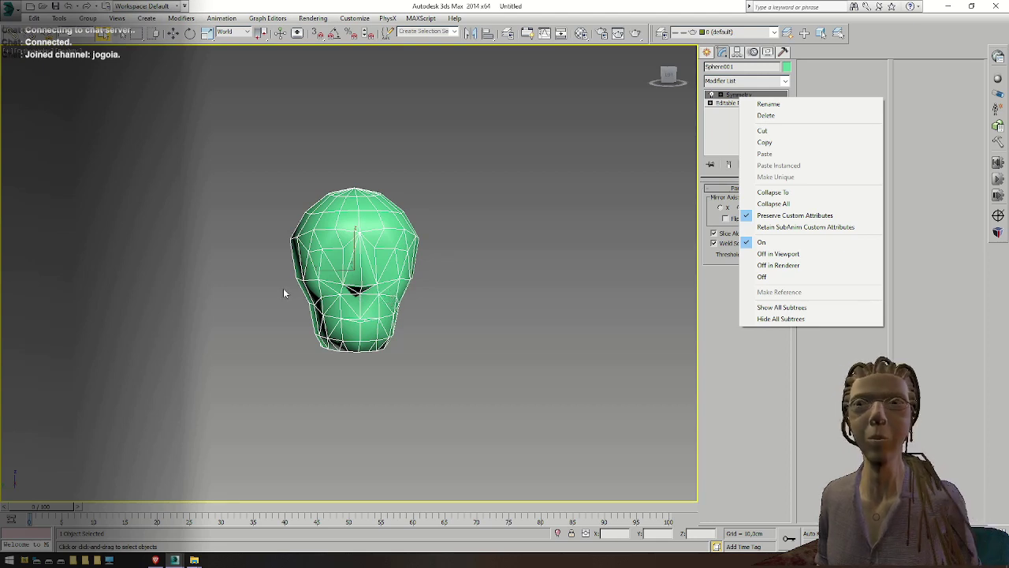
left_click(775, 203)
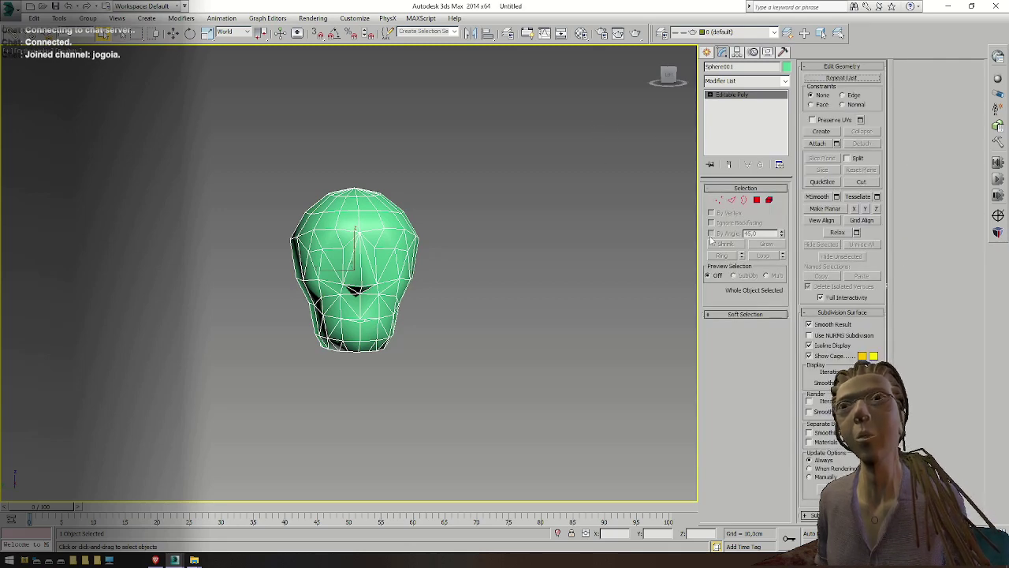
left_click(785, 81)
left_click_drag(788, 114, 782, 441)
left_click(731, 445)
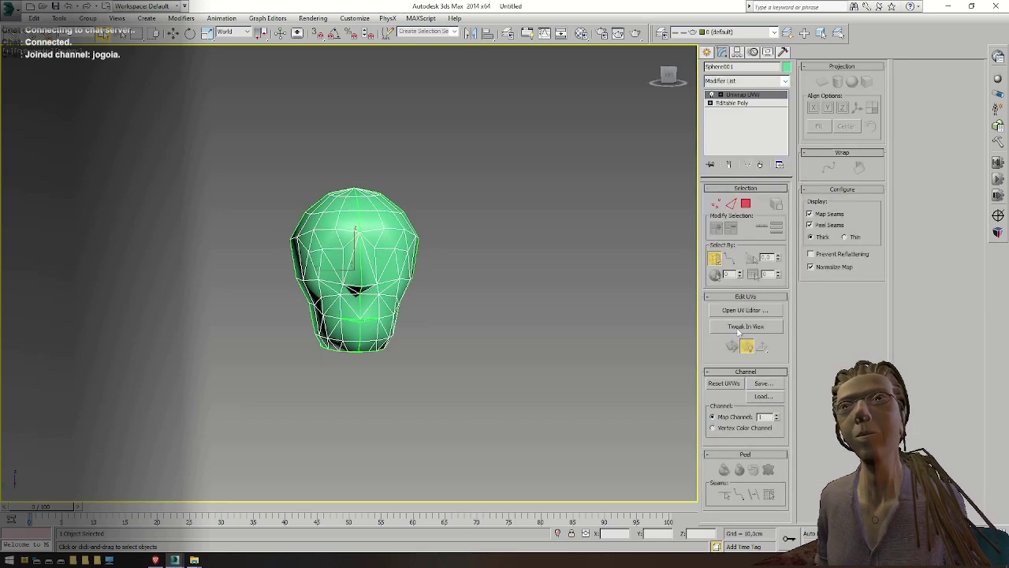
left_click(732, 313)
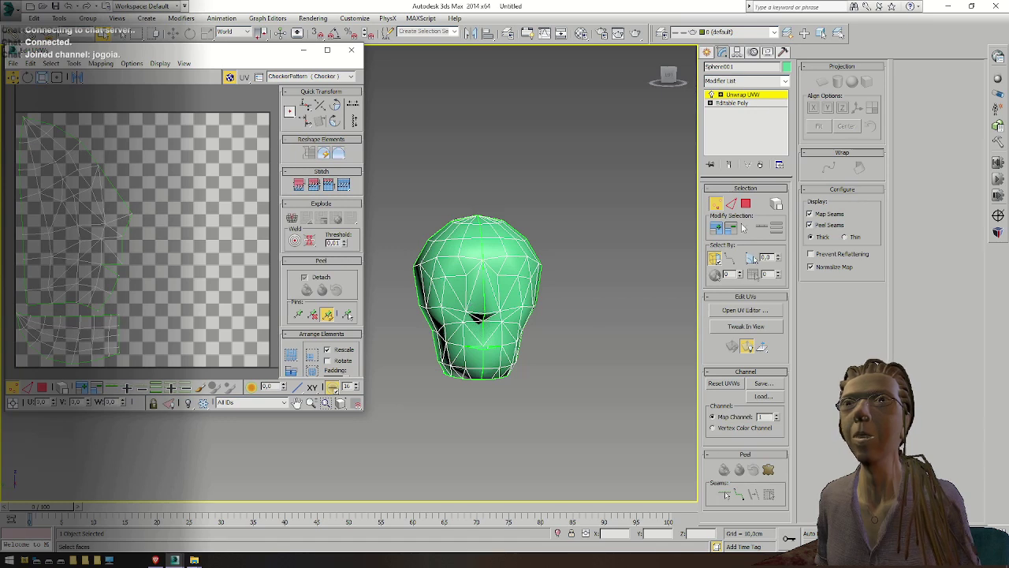
Enable element selection for UV faces and try it on the overlapping face and back-of-head islands
left_click(746, 204)
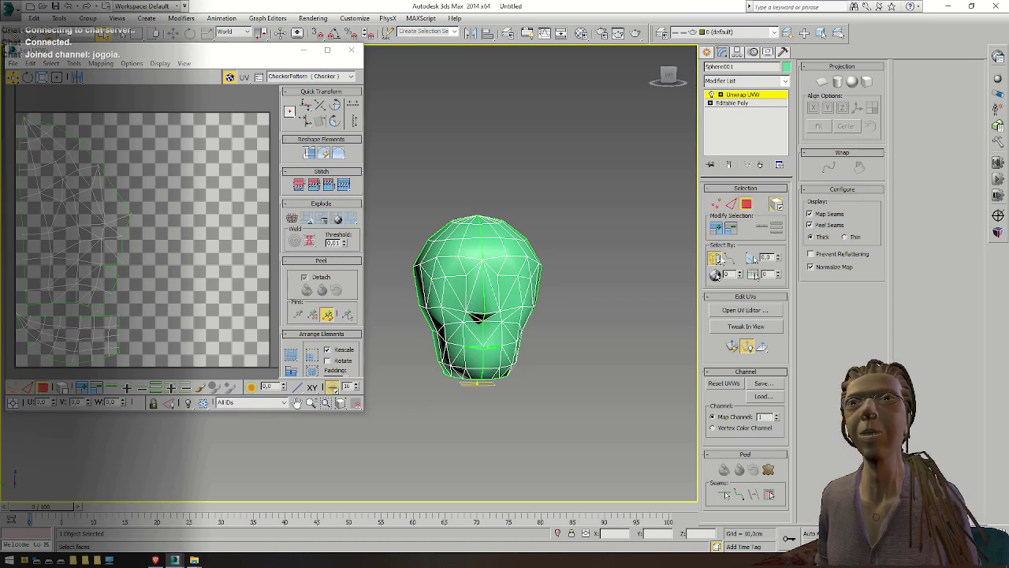
left_click(476, 293)
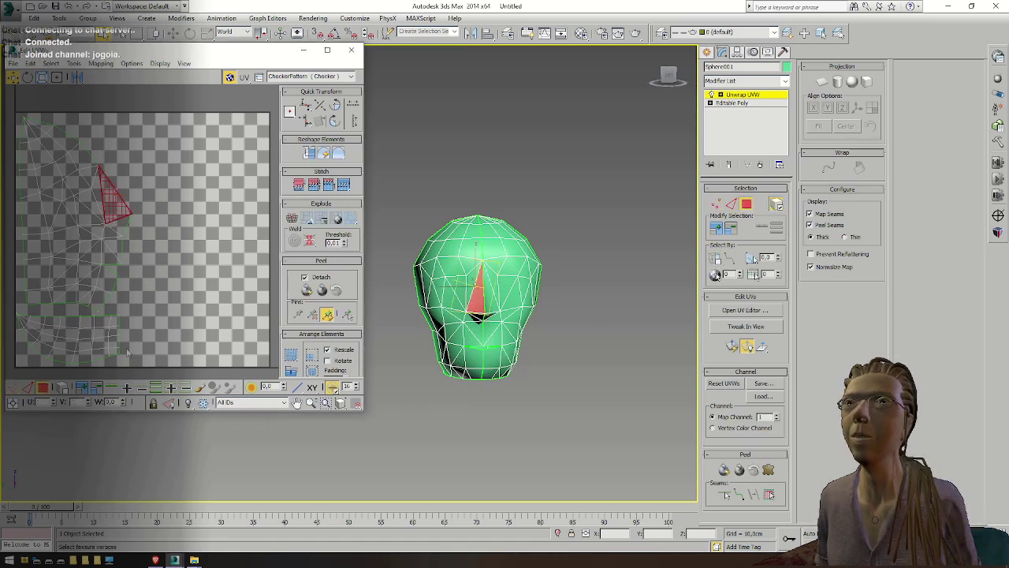
left_click(62, 388)
left_click(171, 296)
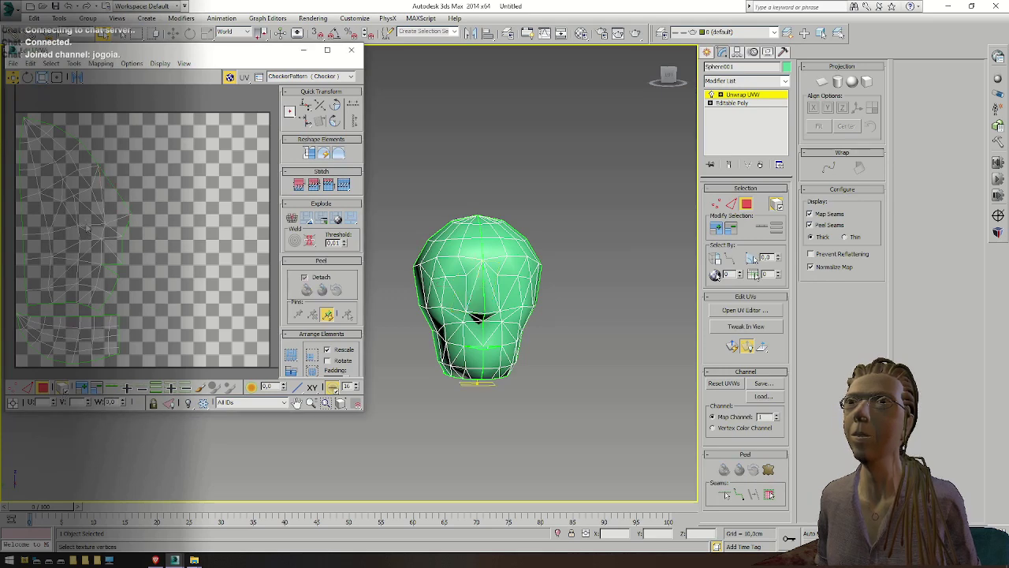
left_click(86, 226)
left_click(80, 333, "ctrl")
middle_click_drag(547, 330, 675, 376)
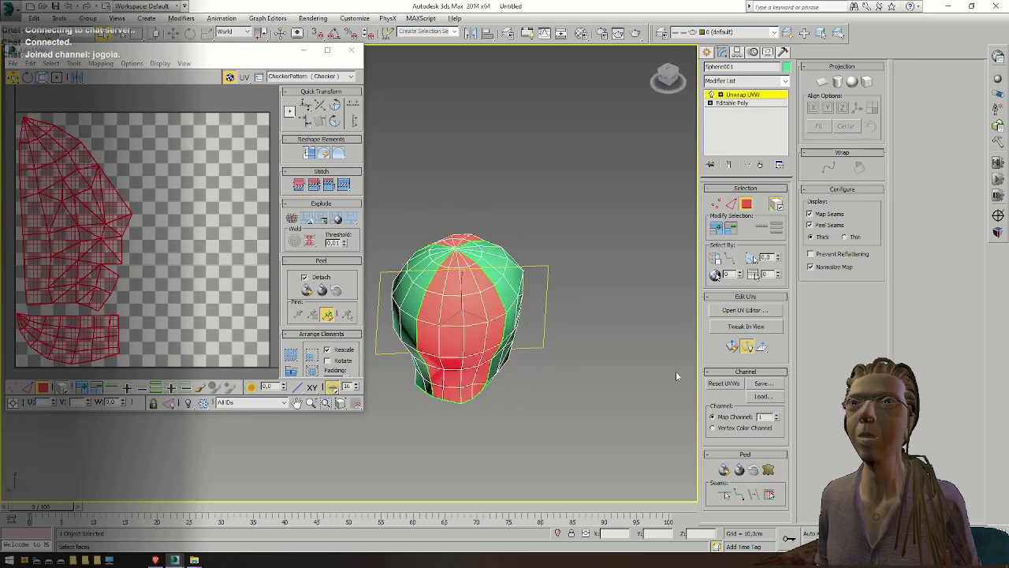
Clear the selection and reselect one copy of the face island together with one copy of the back-of-head island
left_click(640, 331)
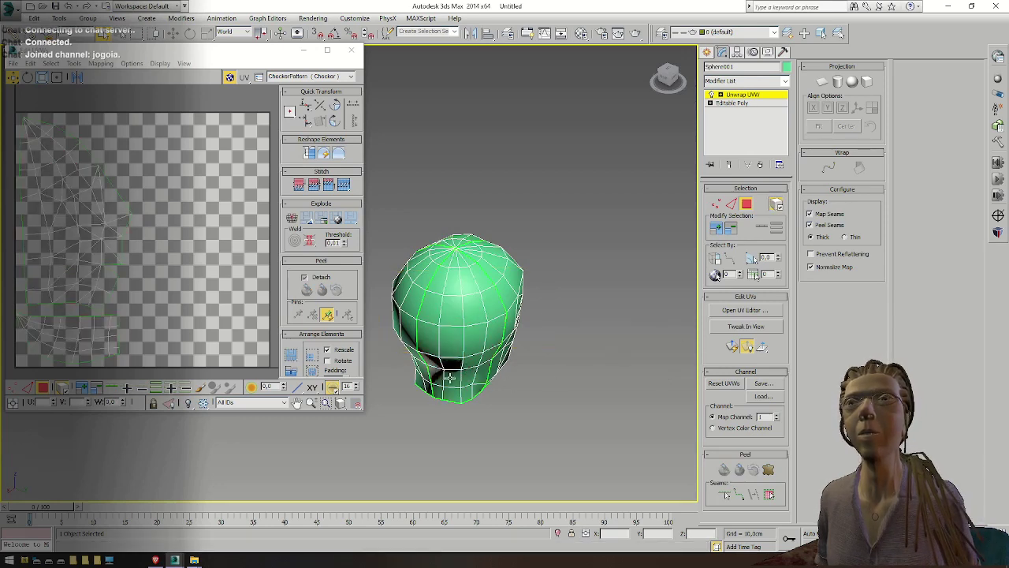
left_click(402, 274)
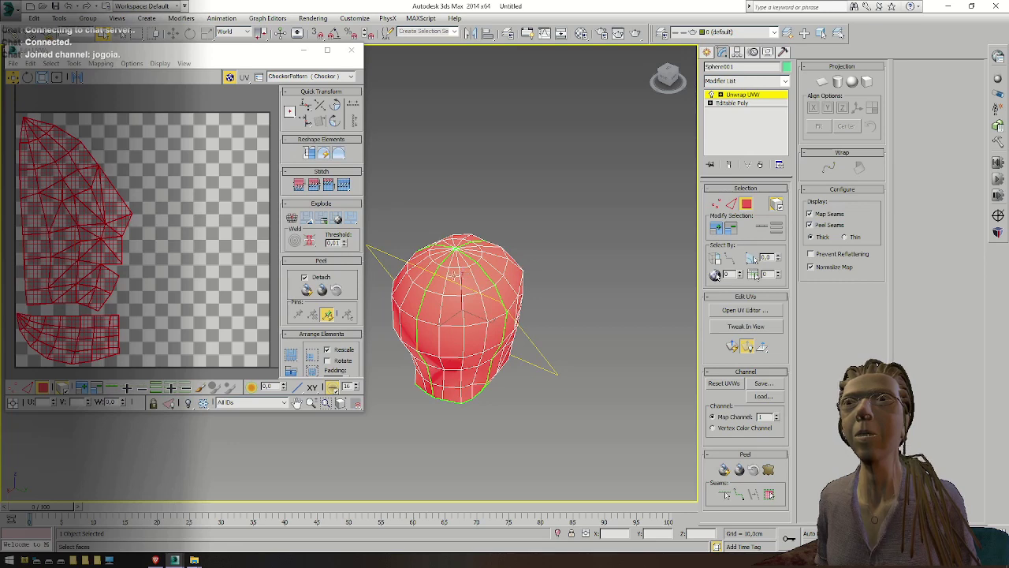
left_click(162, 286)
left_click(87, 254)
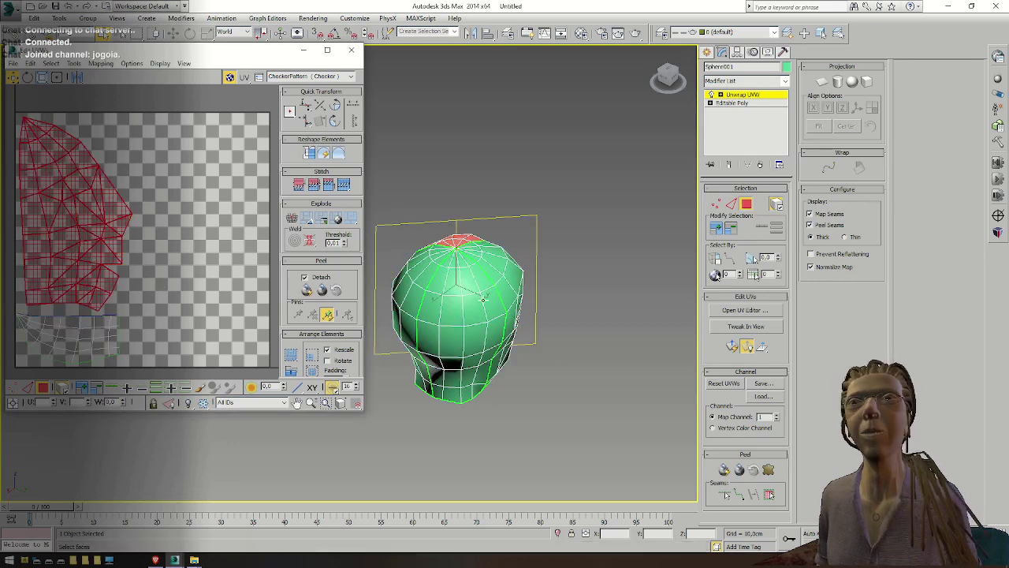
left_click(82, 342, "ctrl")
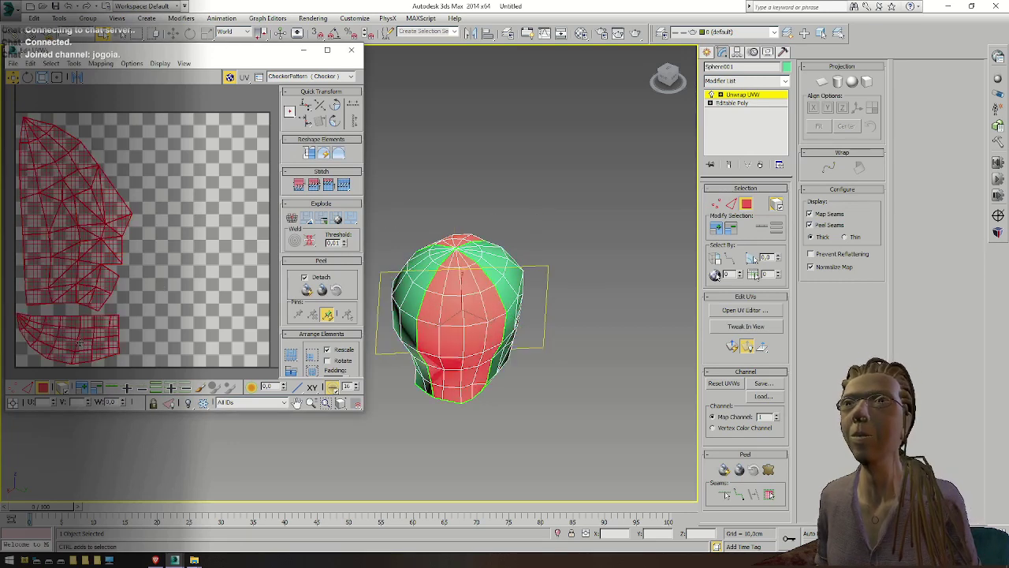
left_click_drag(75, 361, 76, 360, "ctrl")
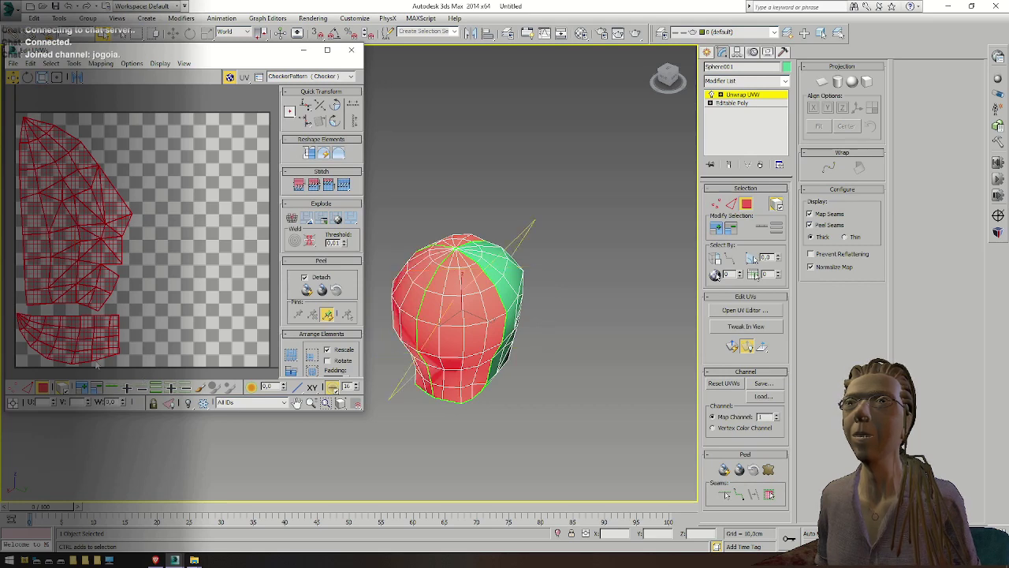
Move the selected face and back-of-head islands into the right half of the UV tile and deselect them
middle_click_drag(491, 341, 370, 336, "alt")
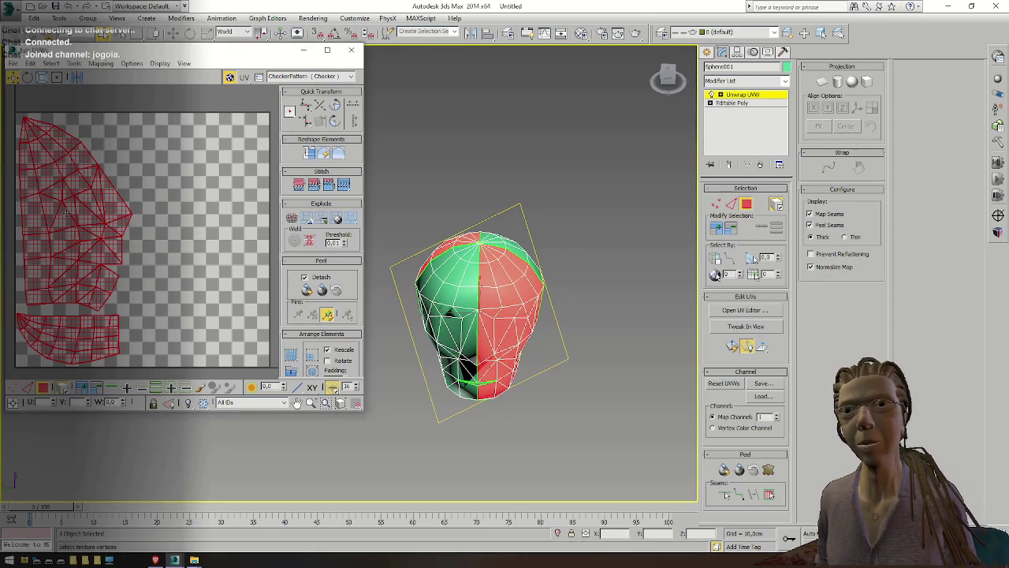
left_click_drag(66, 214, 199, 222)
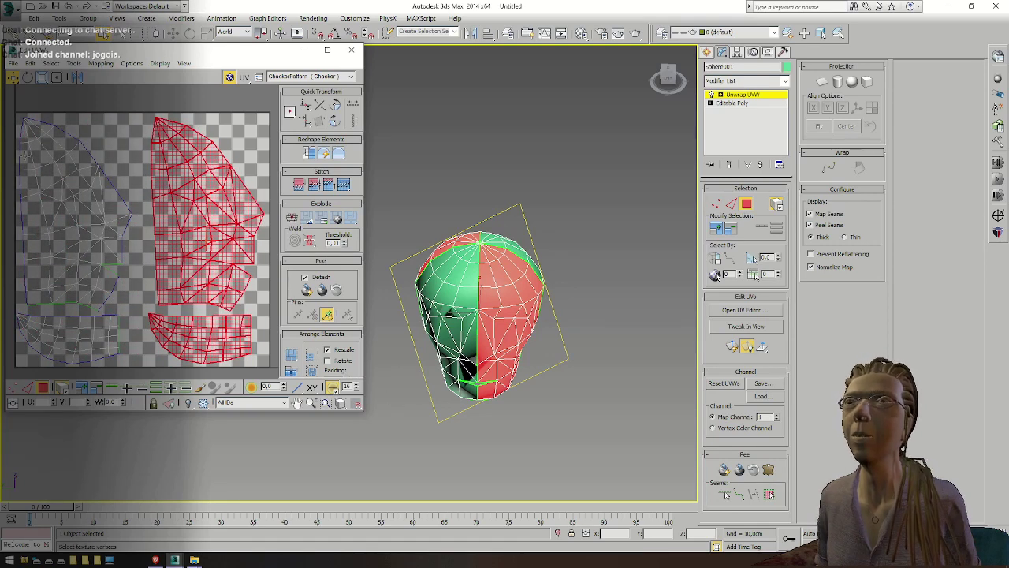
left_click(606, 288)
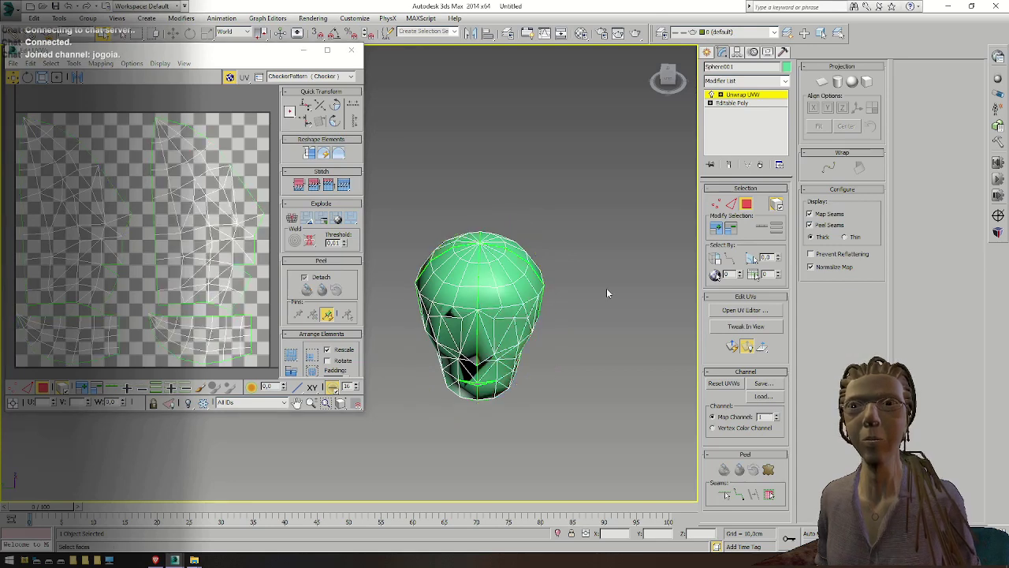
middle_click_drag(606, 288, 496, 276, "alt")
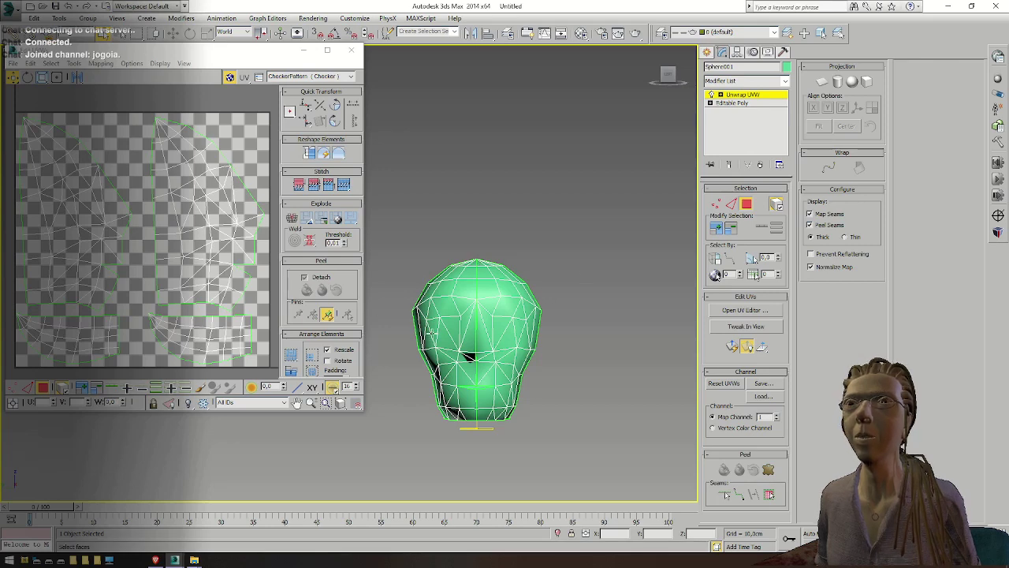
Export the selected head as an FBX file named ynsyUV_Symetrie, keeping the current export options
right_click(472, 329)
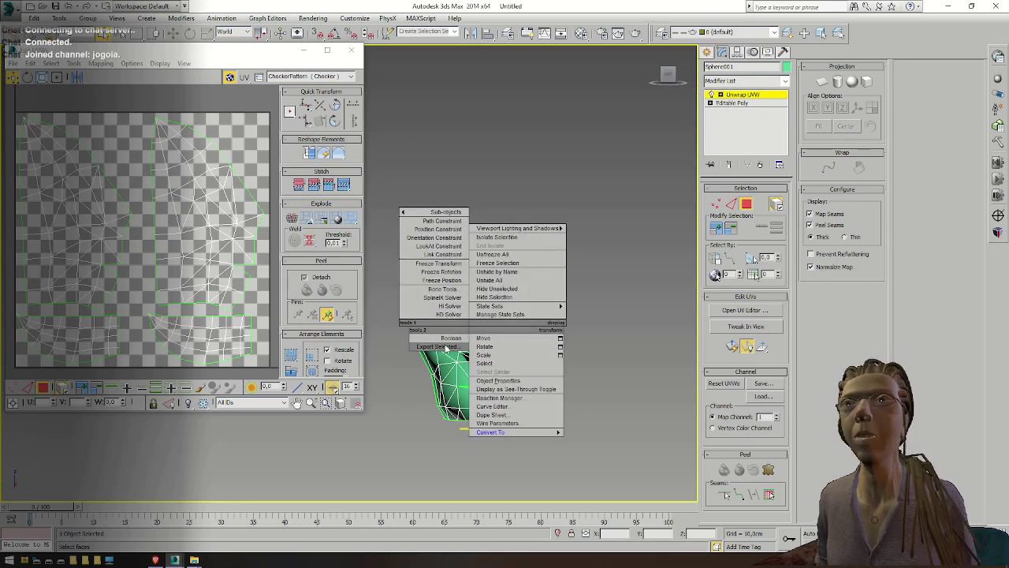
left_click(440, 347)
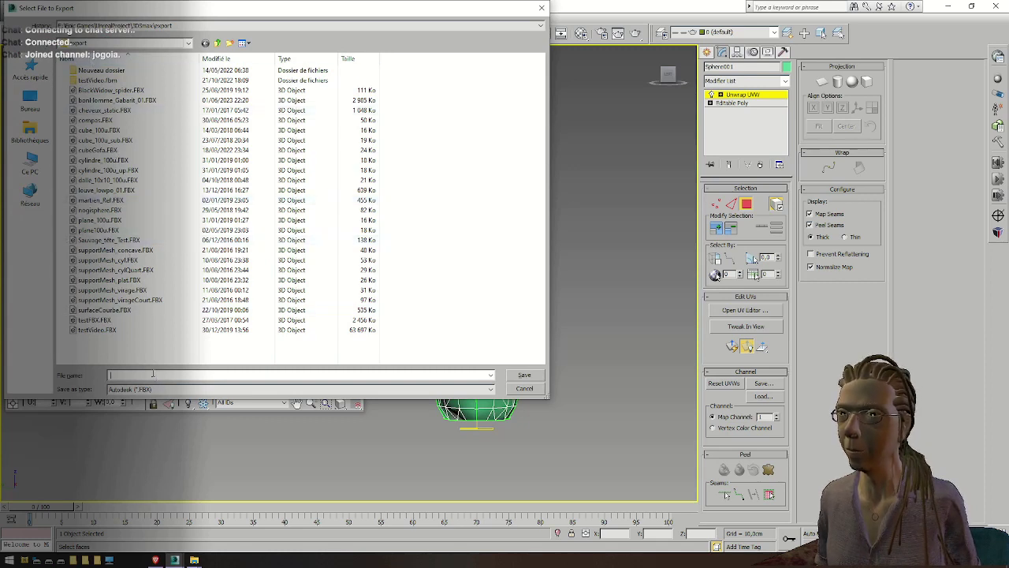
type("UV_Symetrie")
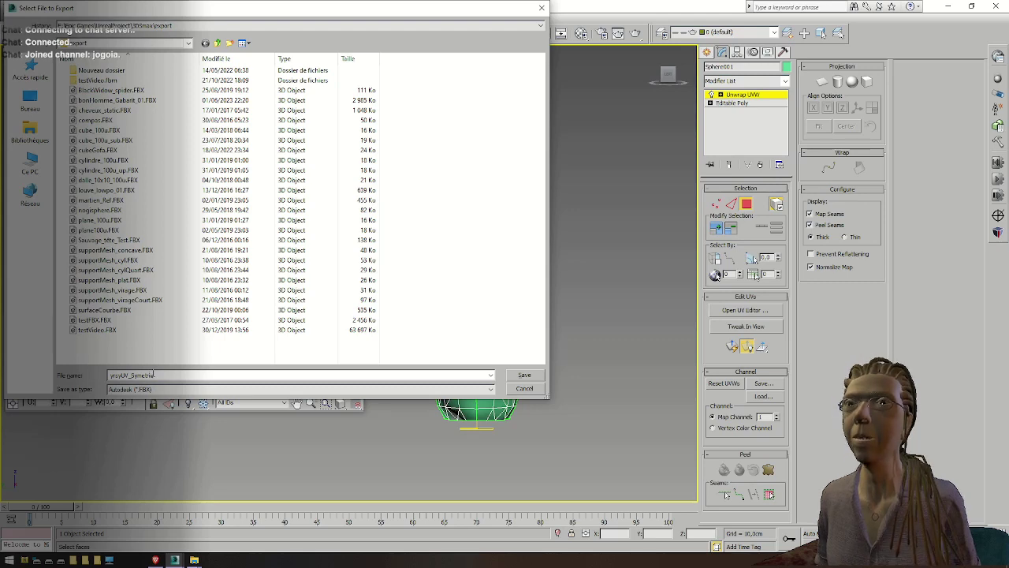
key("Return")
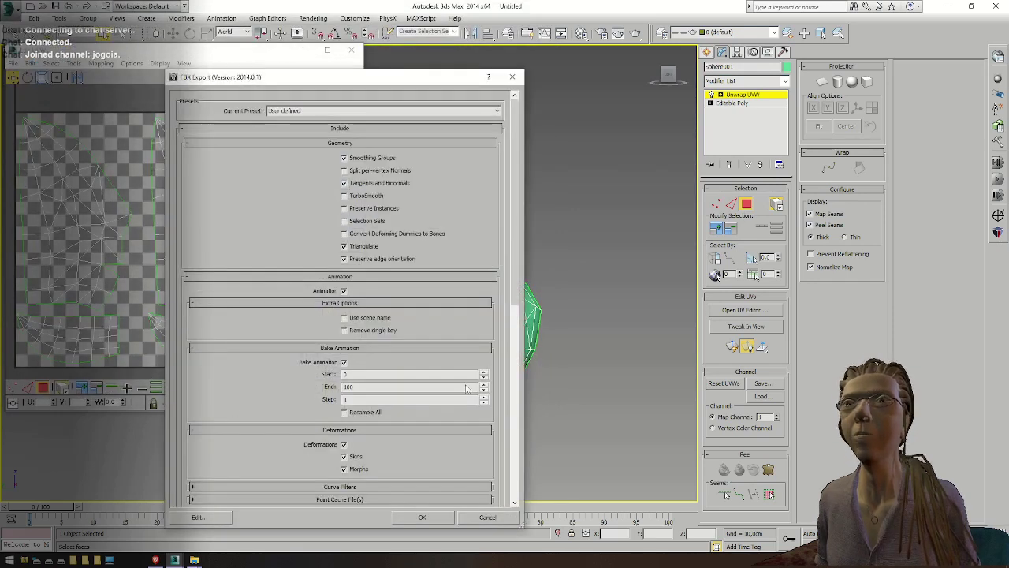
key("Return")
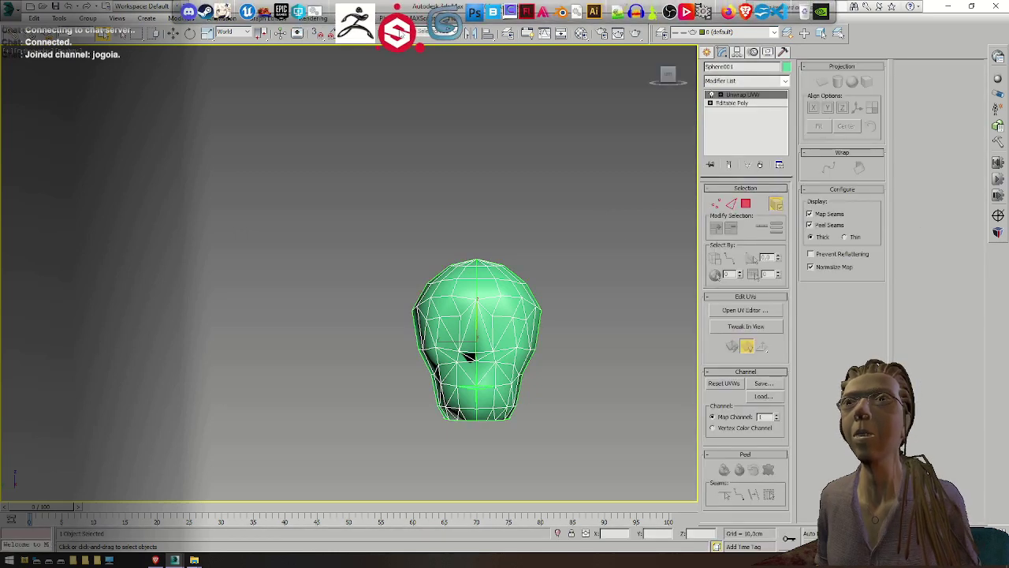
Switch to Substance Painter and start a new project
left_click(396, 30)
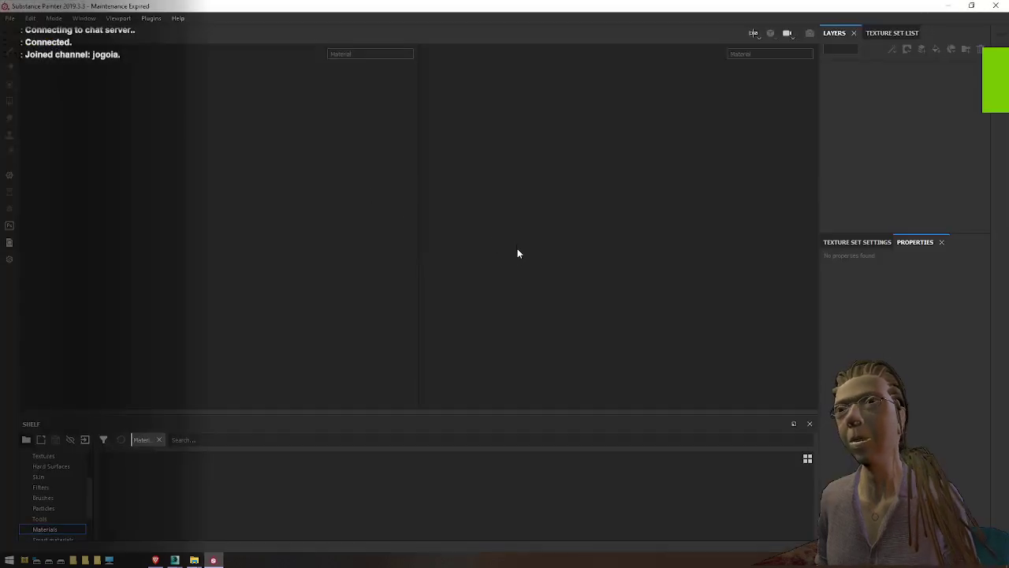
left_click(14, 19)
left_click(32, 30)
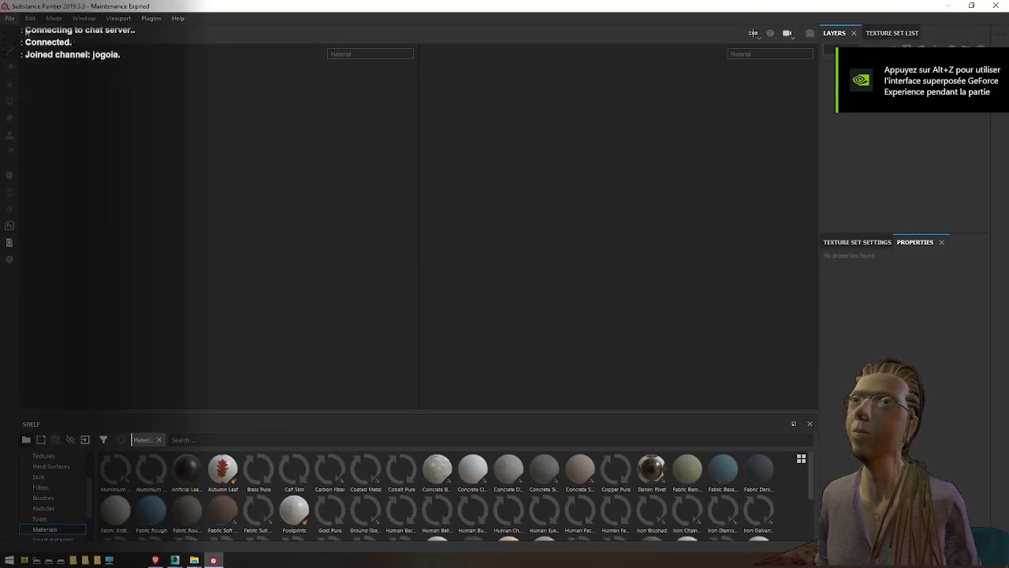
Create the project from ynsyUV_Symetrie.FBX in the 3DSmax export folder, keeping the 2048 resolution and OpenGL normal format
left_click(612, 171)
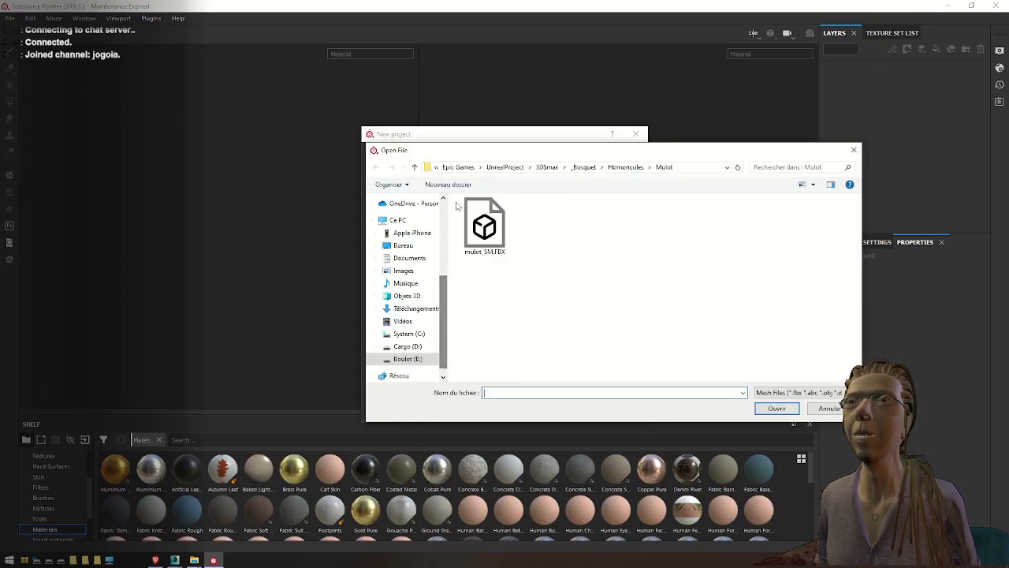
left_click_drag(441, 298, 447, 189)
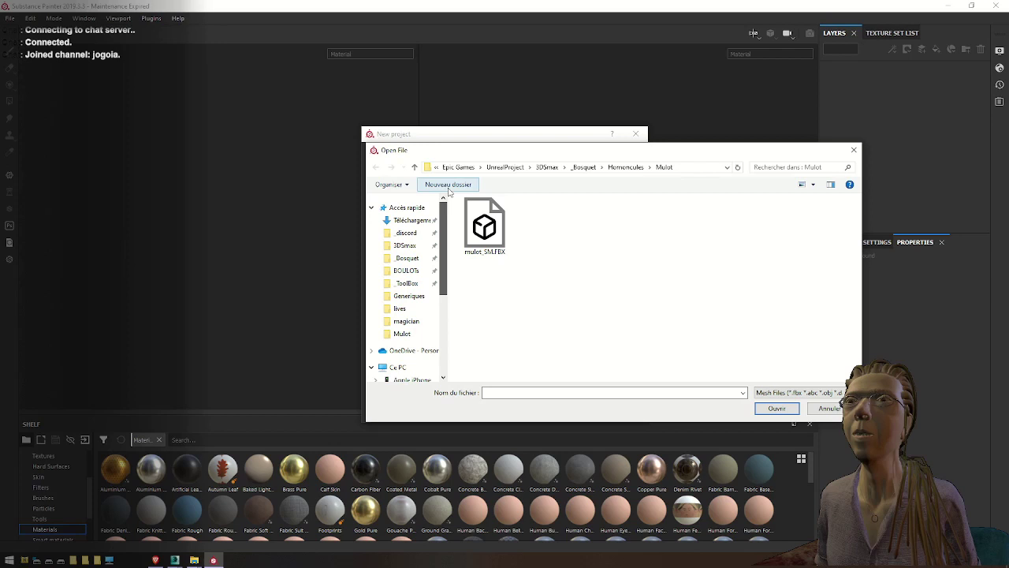
left_click(405, 246)
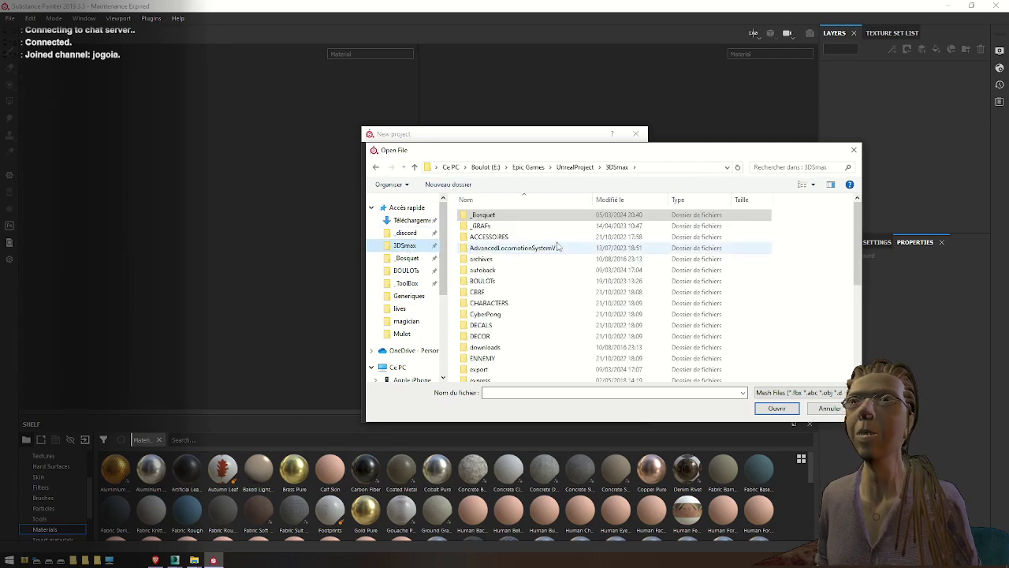
scroll(499, 268, "down", 1)
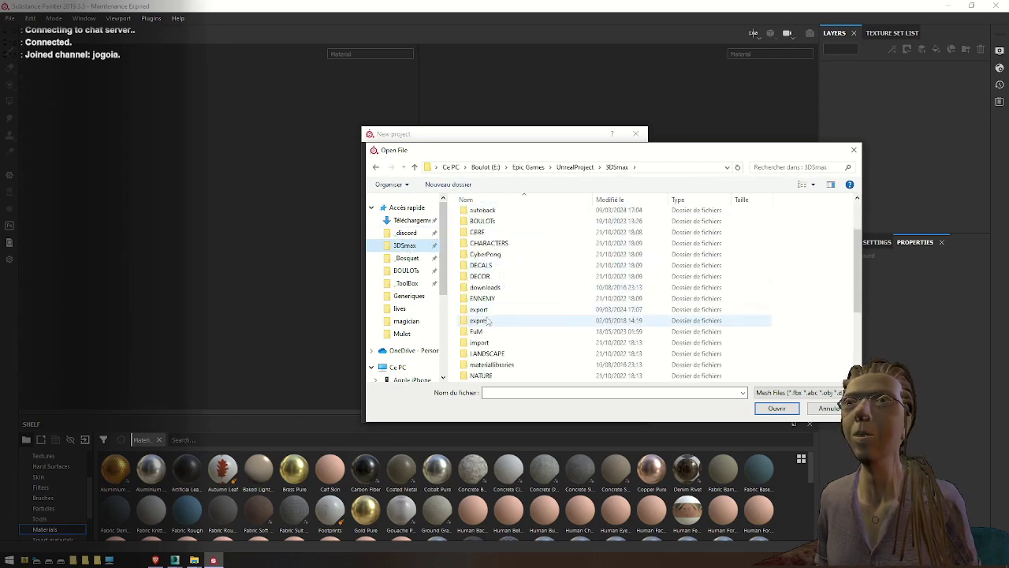
left_click(482, 311)
double_click(481, 311)
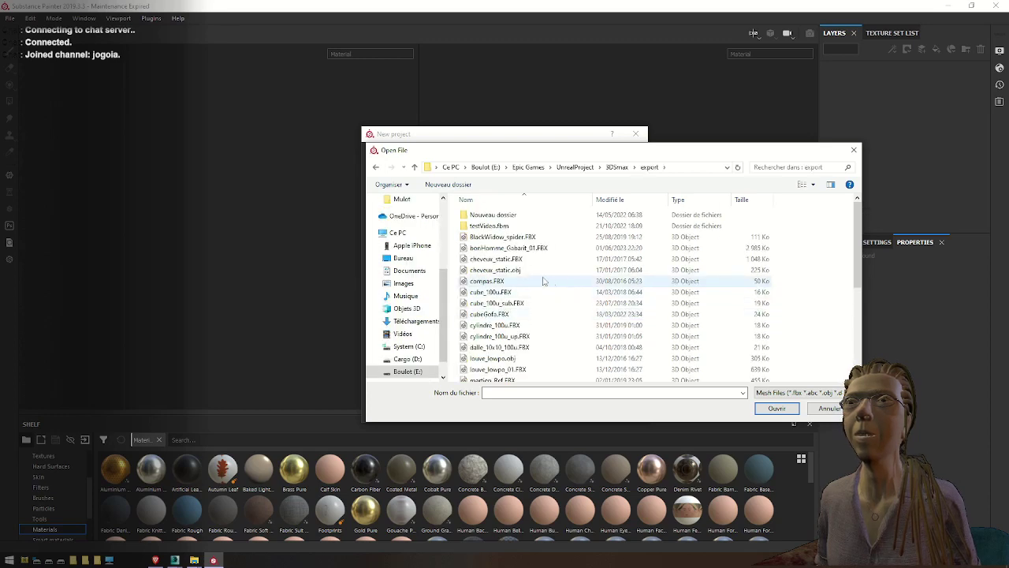
scroll(542, 281, "down", 3)
scroll(542, 284, "down", 1)
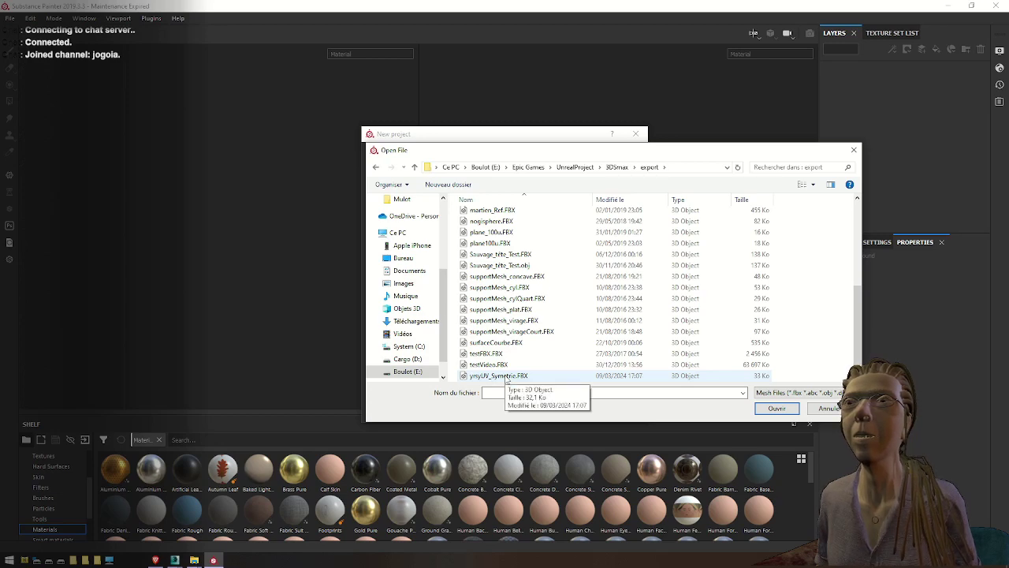
double_click(506, 376)
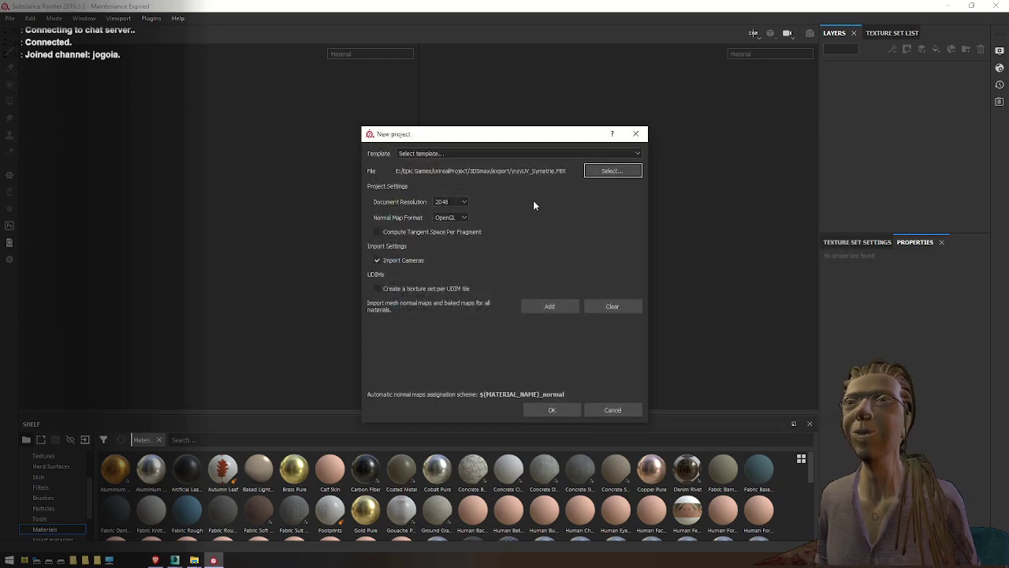
left_click(549, 411)
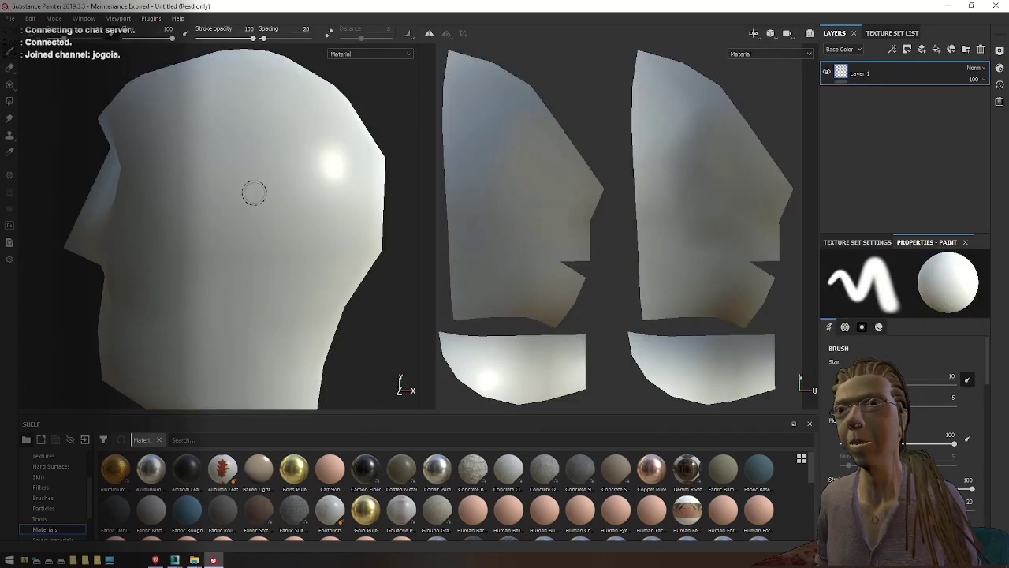
Frame the whole head in the 3D view and add the Fabric Suit Vintage material as a fill layer above Layer 1
middle_click_drag(254, 193, 205, 188, "alt")
right_click_drag(207, 184, 167, 65, "alt")
left_click_drag(166, 216, 250, 240, "alt")
scroll(249, 236, "down", 5)
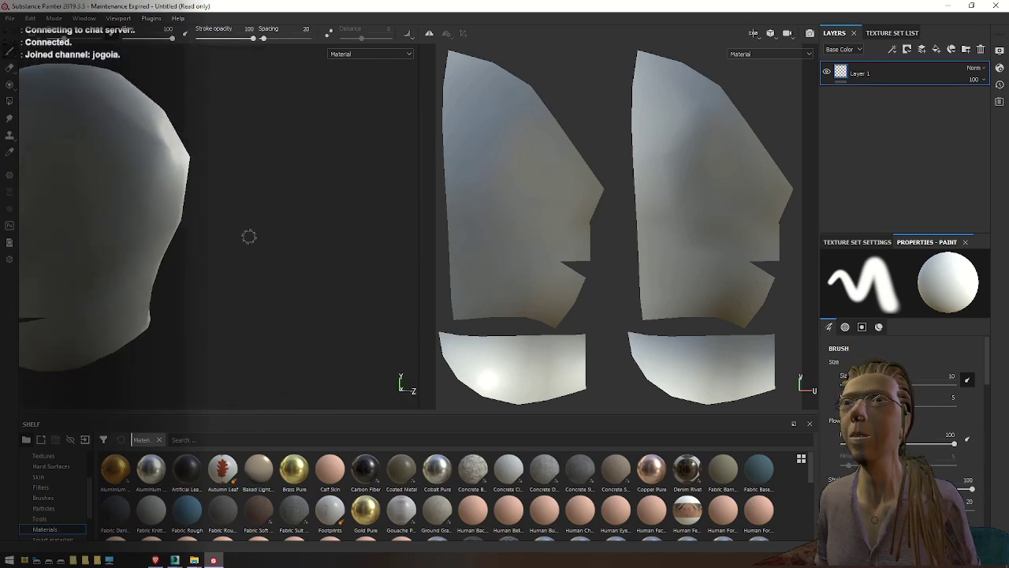
middle_click_drag(226, 249, 375, 278, "alt")
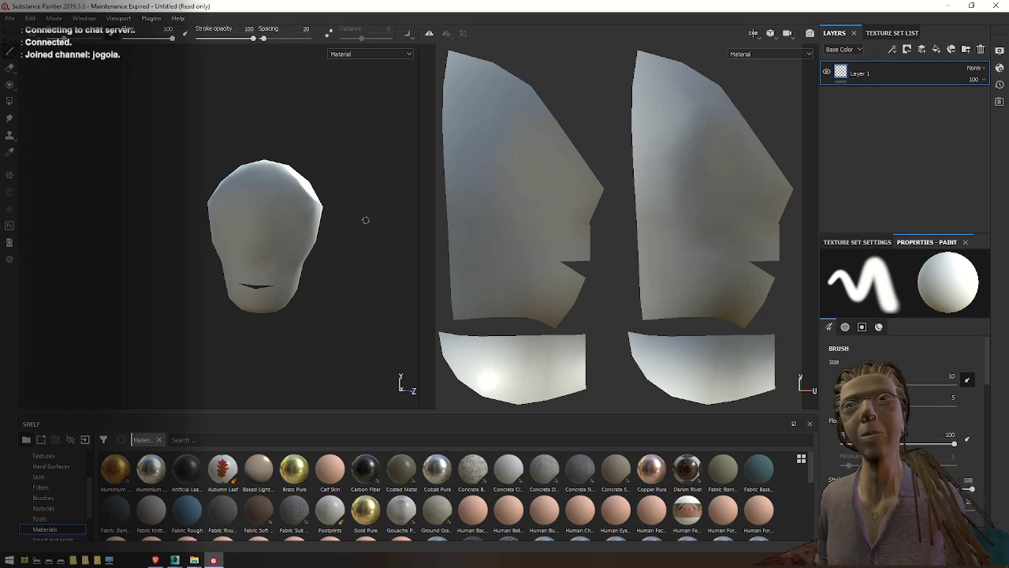
left_click_drag(297, 516, 884, 69)
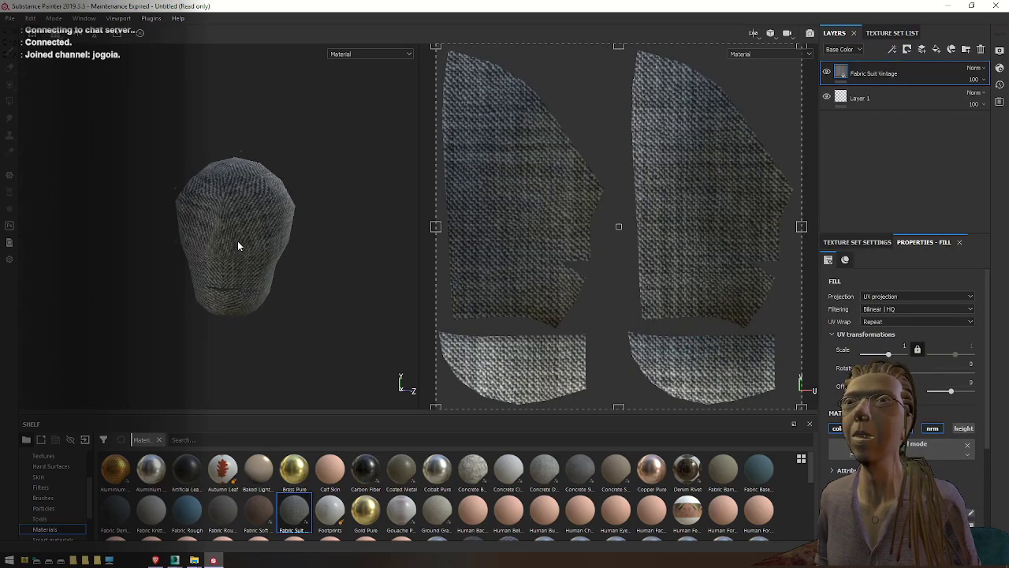
Disable the color channel of the Fabric Suit Vintage fill and check its relief on the side and back of the head
left_click_drag(238, 241, 218, 210, "alt")
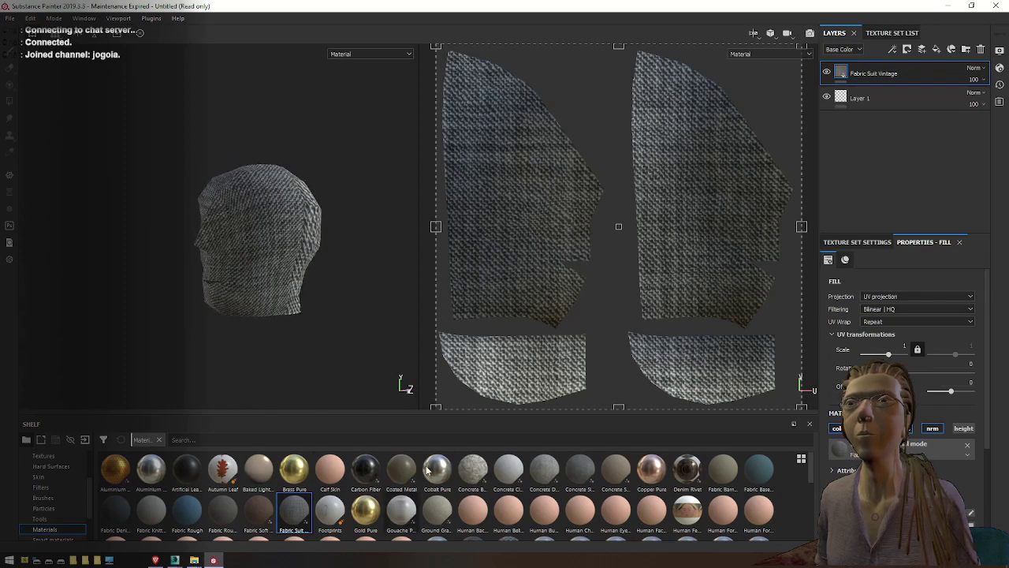
scroll(449, 473, "down", 5)
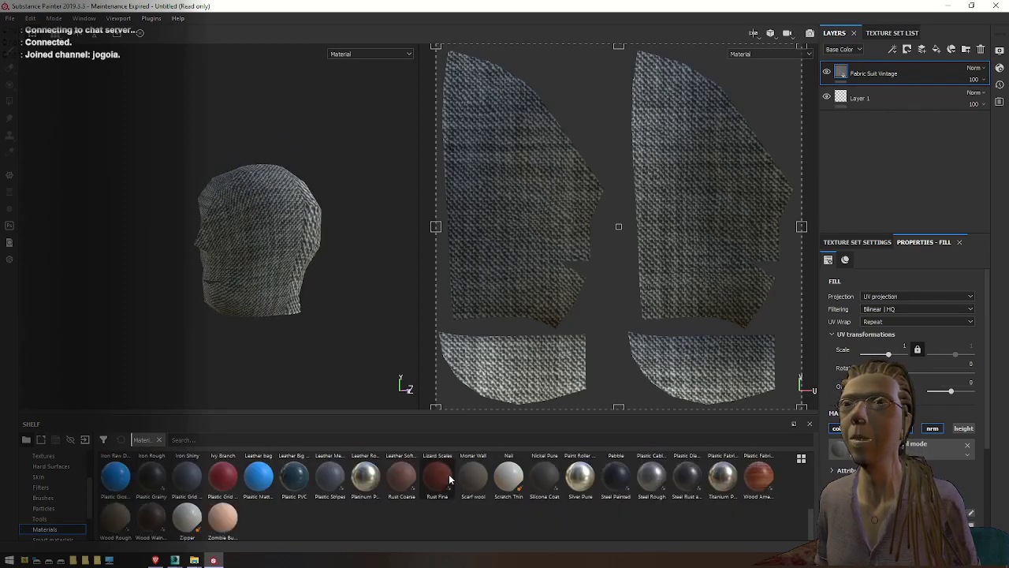
scroll(449, 474, "up", 3)
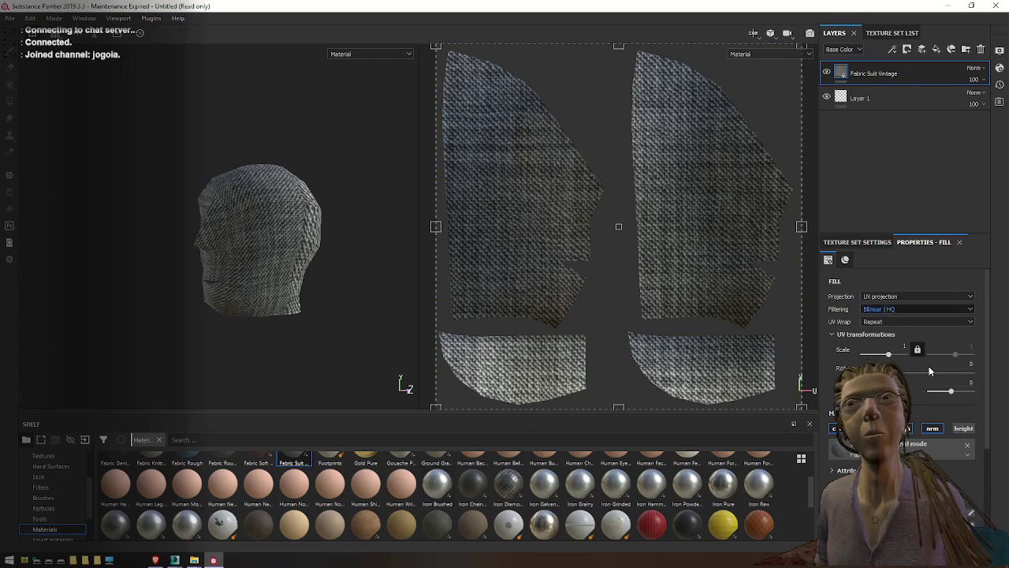
left_click(841, 429)
left_click_drag(351, 273, 357, 345, "alt")
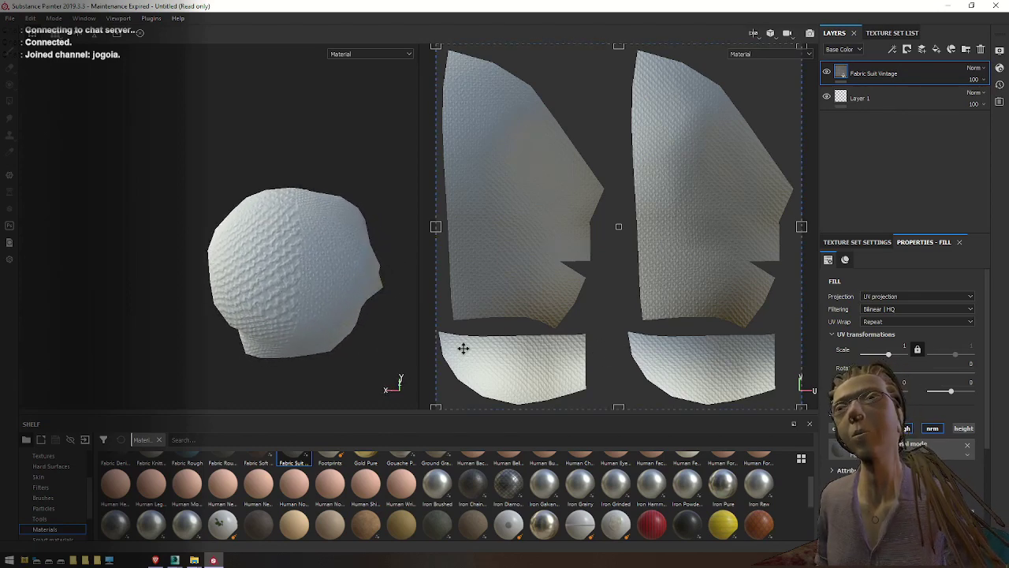
left_click_drag(304, 378, 266, 365, "alt")
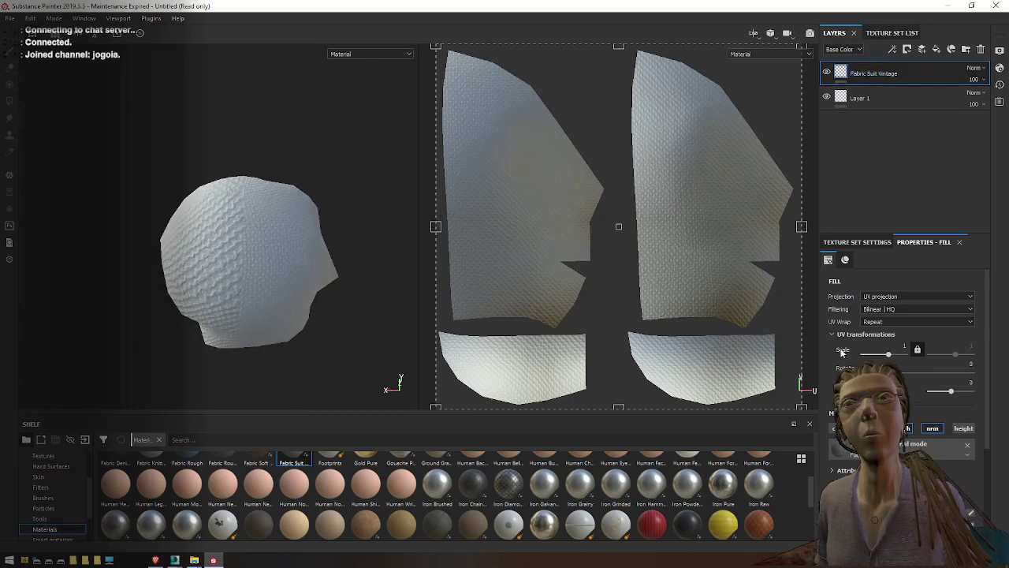
Set the Fabric Suit Vintage layer's projection to Tri-planar projection
left_click(901, 296)
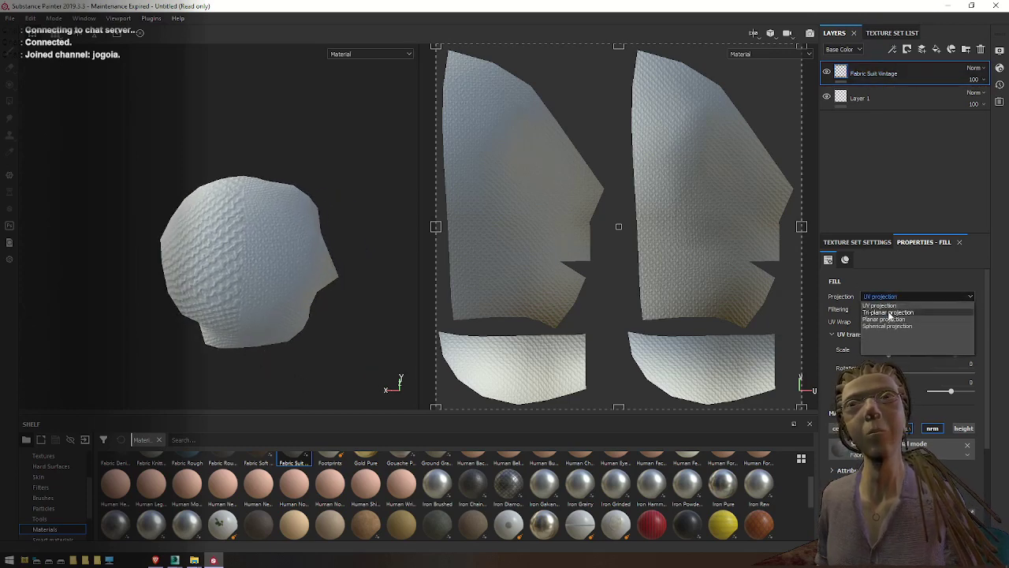
left_click(888, 311)
key("Down")
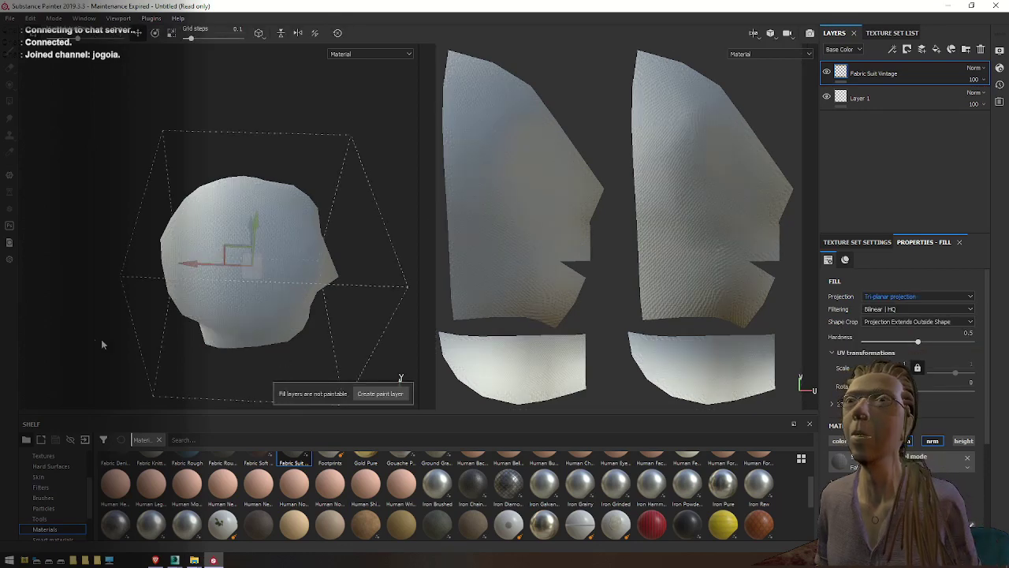
Examine the fabric relief from above, behind and the side of the head, checking its continuity across the UV seams
left_click_drag(268, 367, 386, 368, "alt")
left_click_drag(382, 370, 350, 339, "alt")
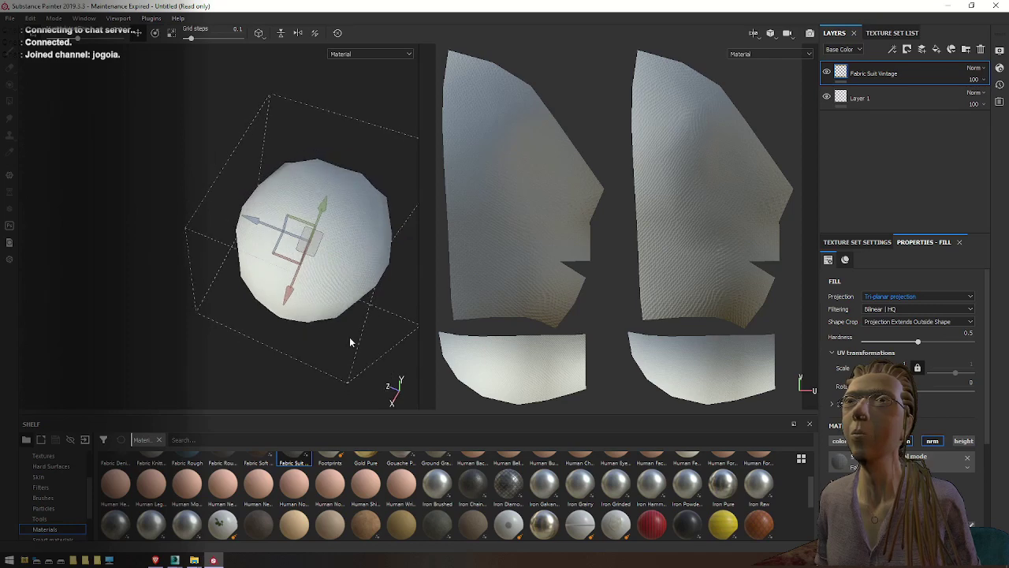
scroll(321, 258, "up", 3)
left_click_drag(337, 276, 200, 257, "alt")
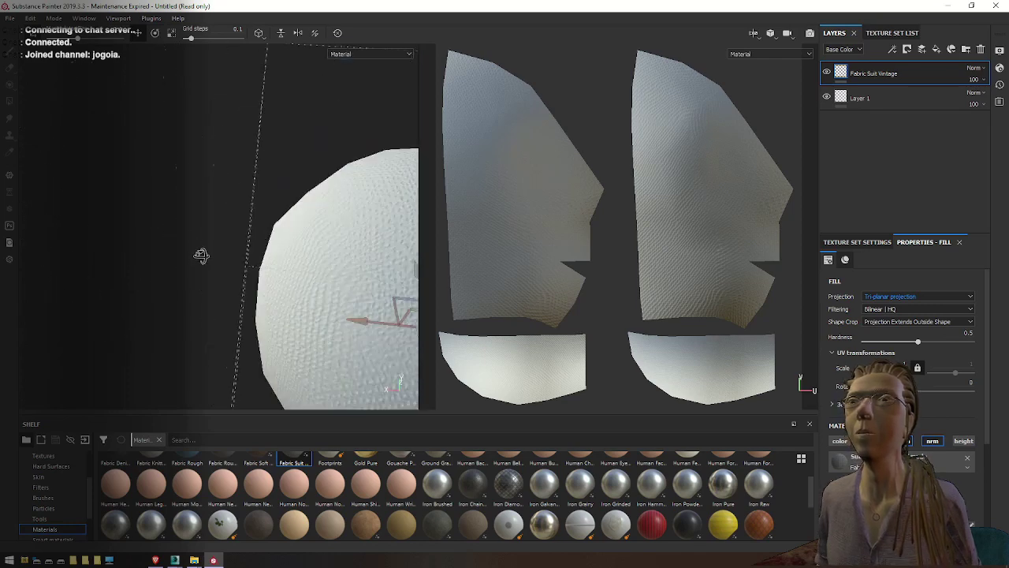
middle_click_drag(280, 275, 174, 207, "alt")
scroll(264, 235, "up", 1)
scroll(264, 235, "down", 3)
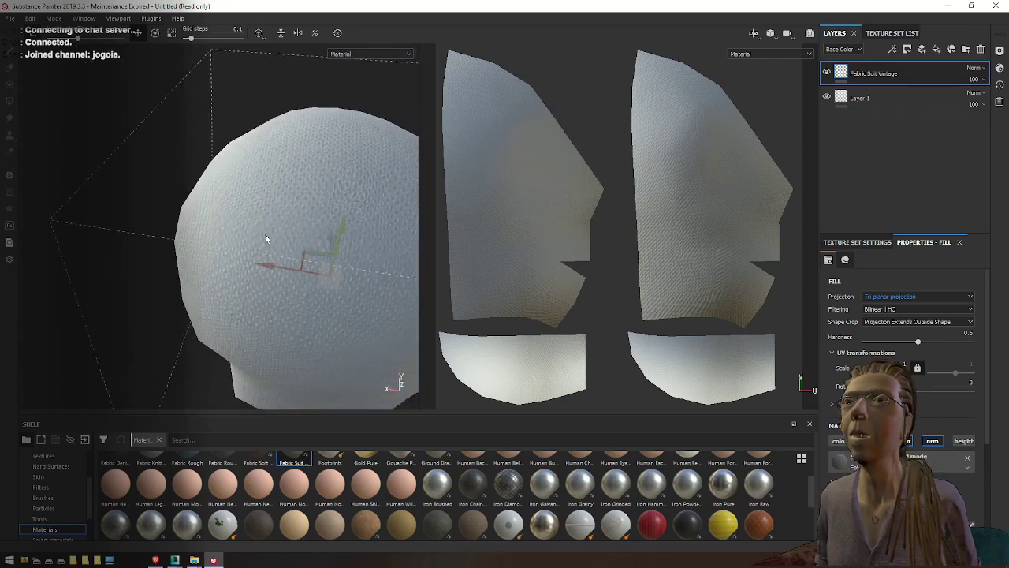
middle_click_drag(324, 270, 144, 137, "alt")
Open the texture export settings for the project
left_click(9, 18)
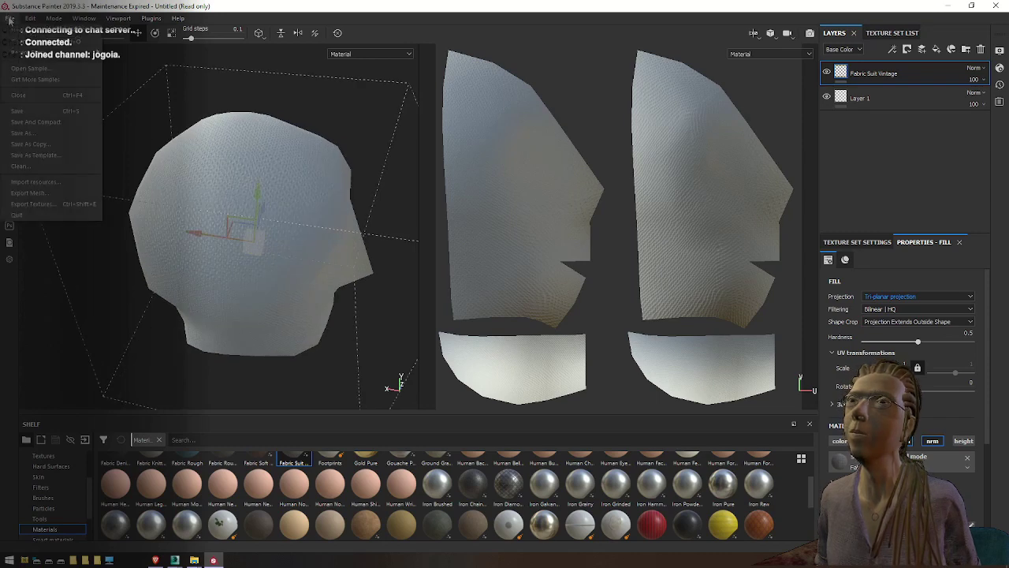
left_click(34, 205)
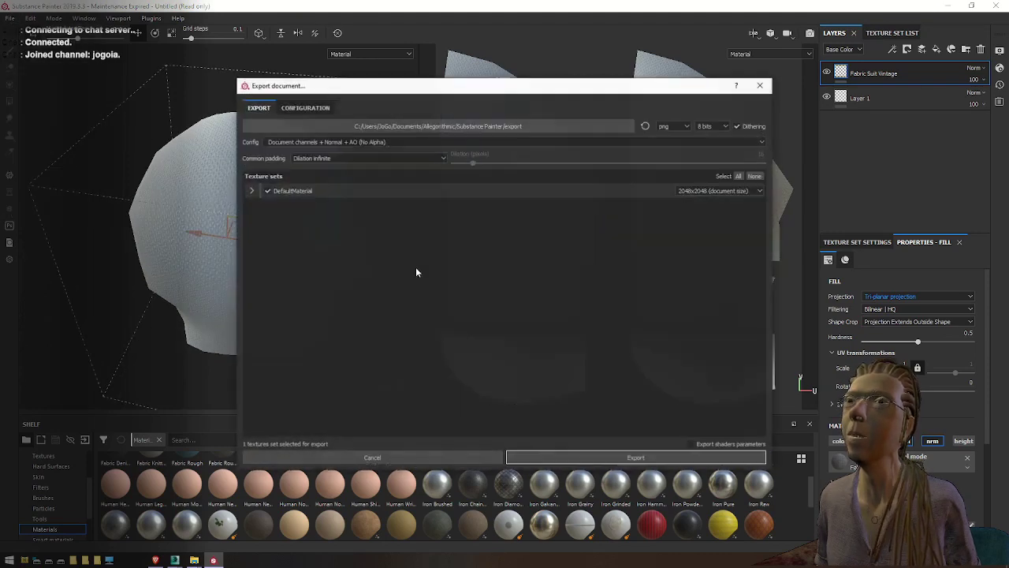
left_click(445, 128)
scroll(304, 207, "down", 3)
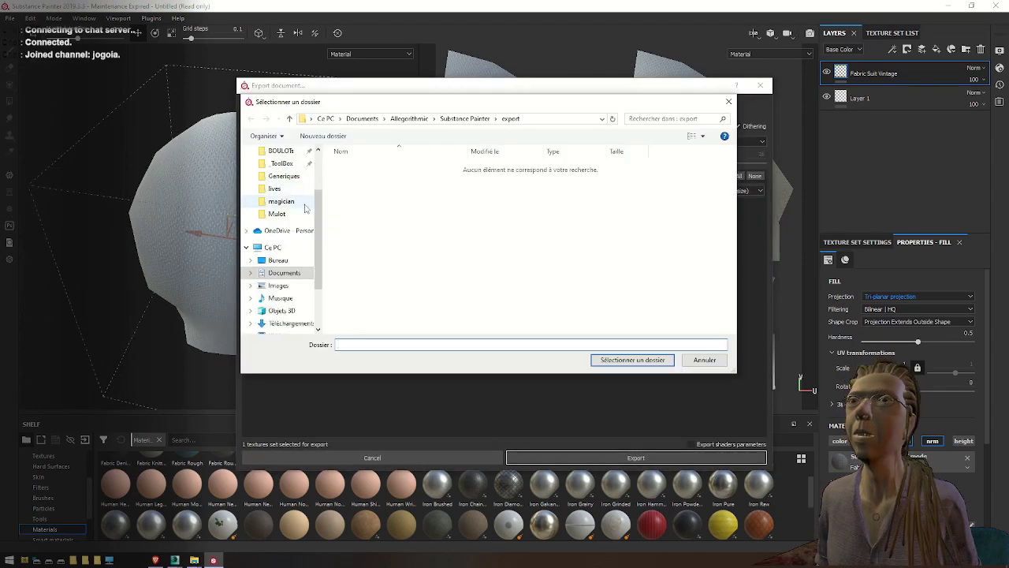
scroll(280, 290, "up", 2)
scroll(290, 272, "up", 2)
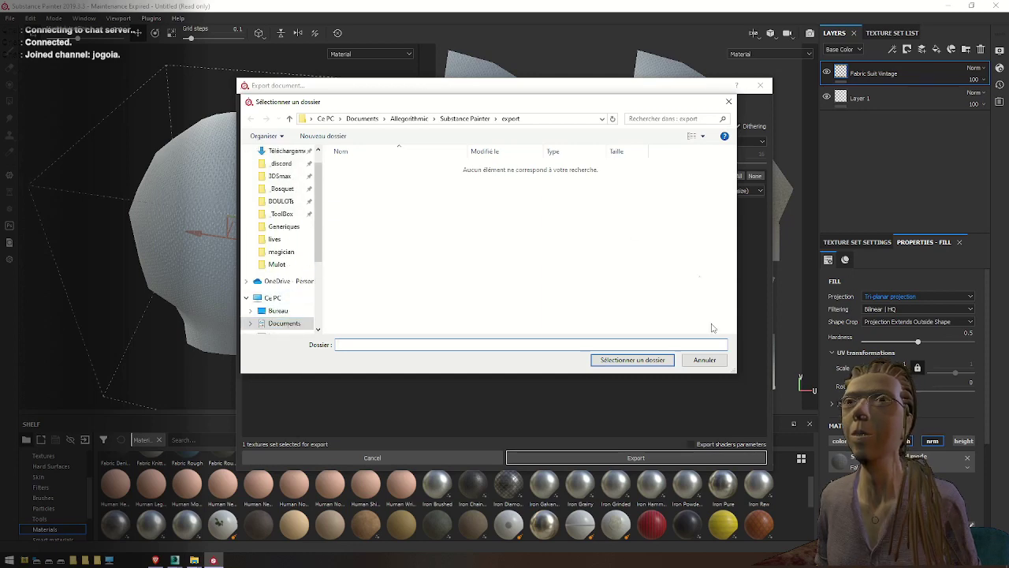
left_click(709, 359)
Choose the Mulot folder as the destination for the exported textures
left_click(432, 130)
left_click(433, 128)
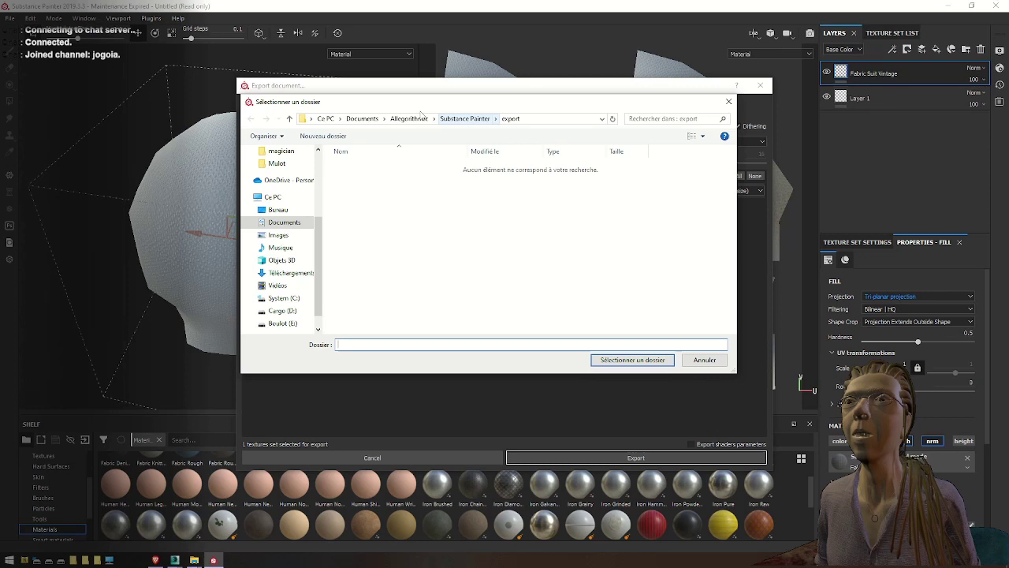
scroll(280, 211, "up", 1)
left_click(277, 202)
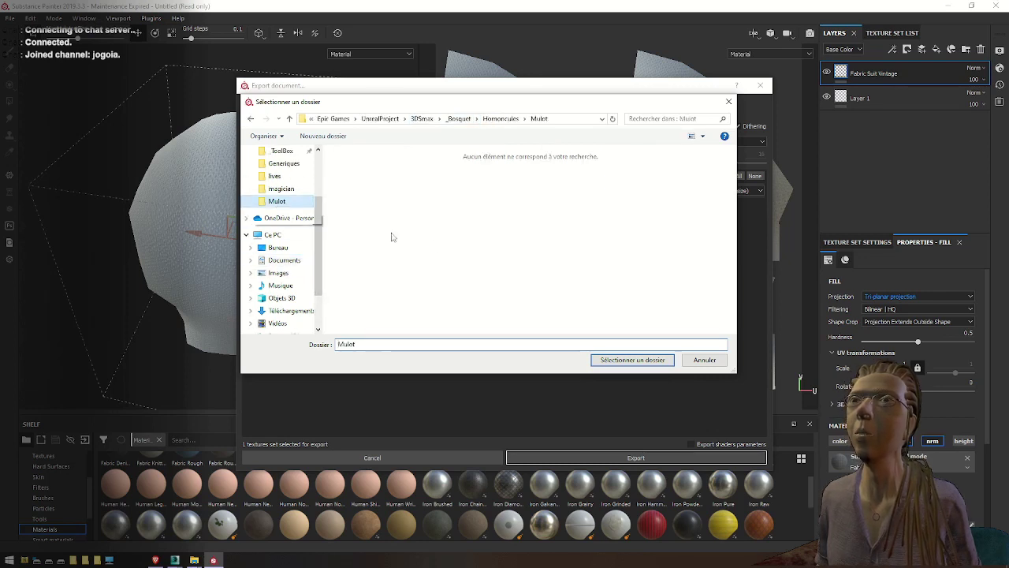
left_click(631, 360)
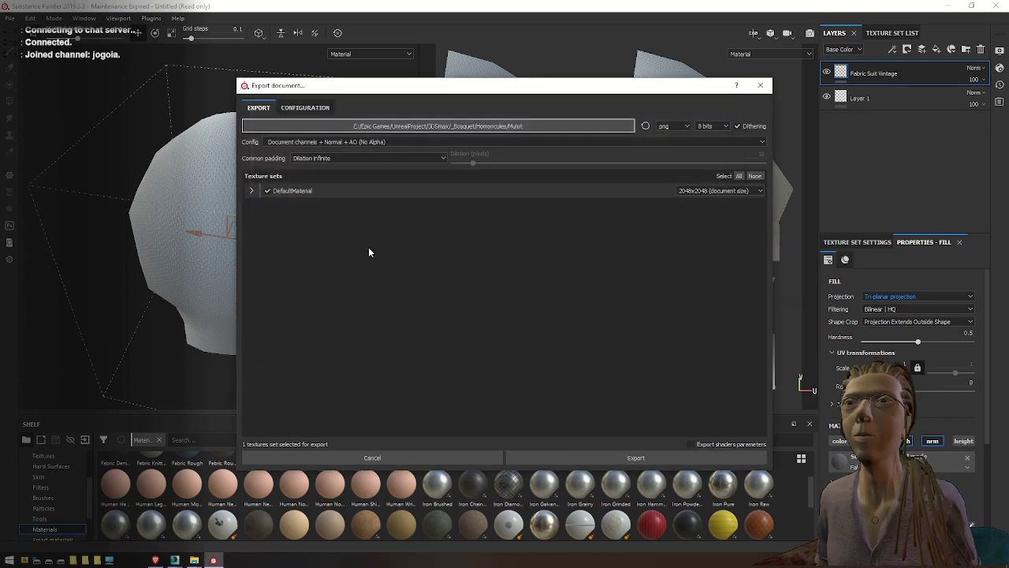
Export the DefaultMaterial texture set as 8-bit PNG with the _JoGo-MRO-simple configuration at document size
left_click(314, 145)
scroll(332, 185, "down", 5)
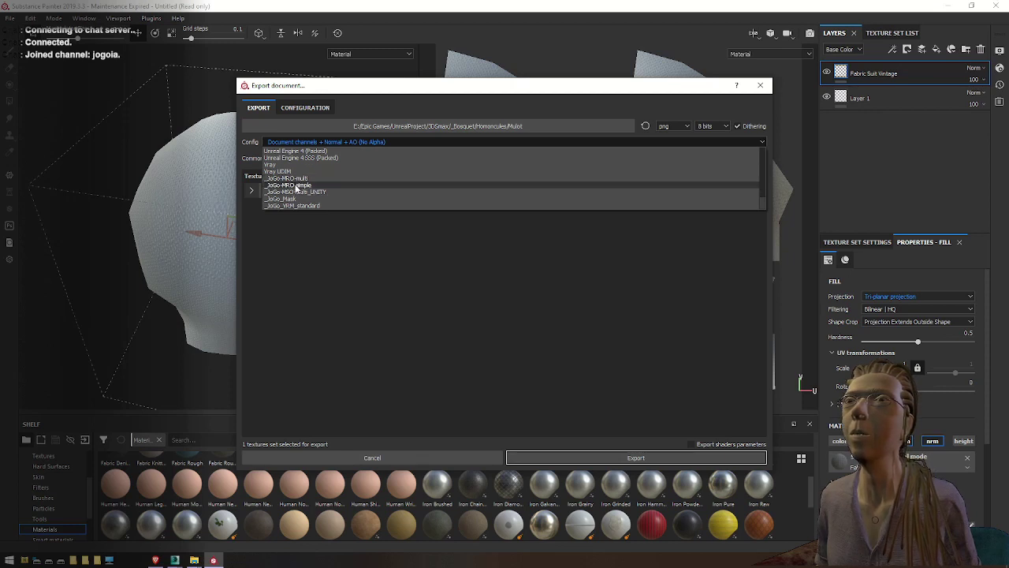
left_click(296, 185)
left_click(566, 464)
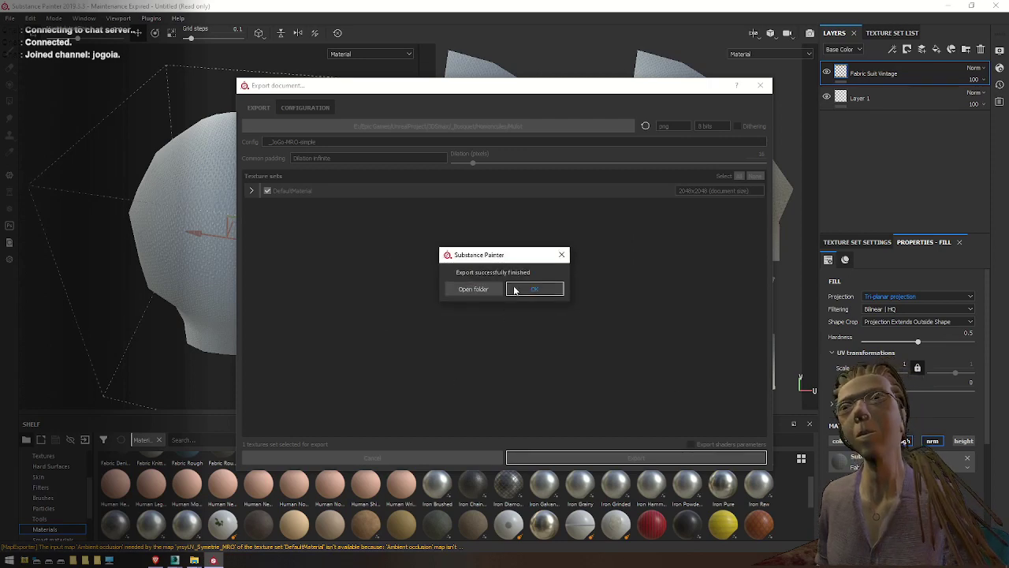
left_click(515, 290)
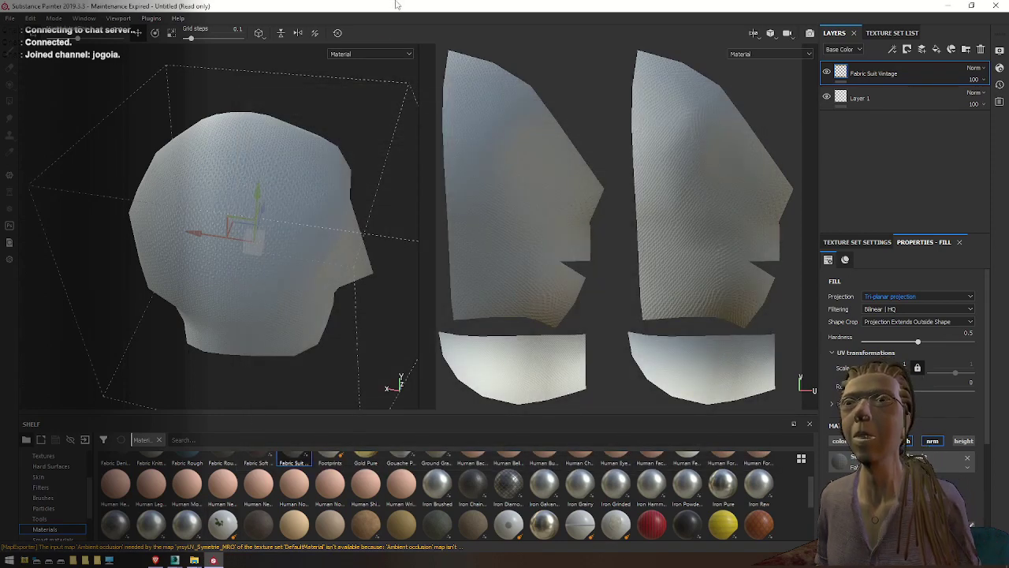
mouse_move(397, 4)
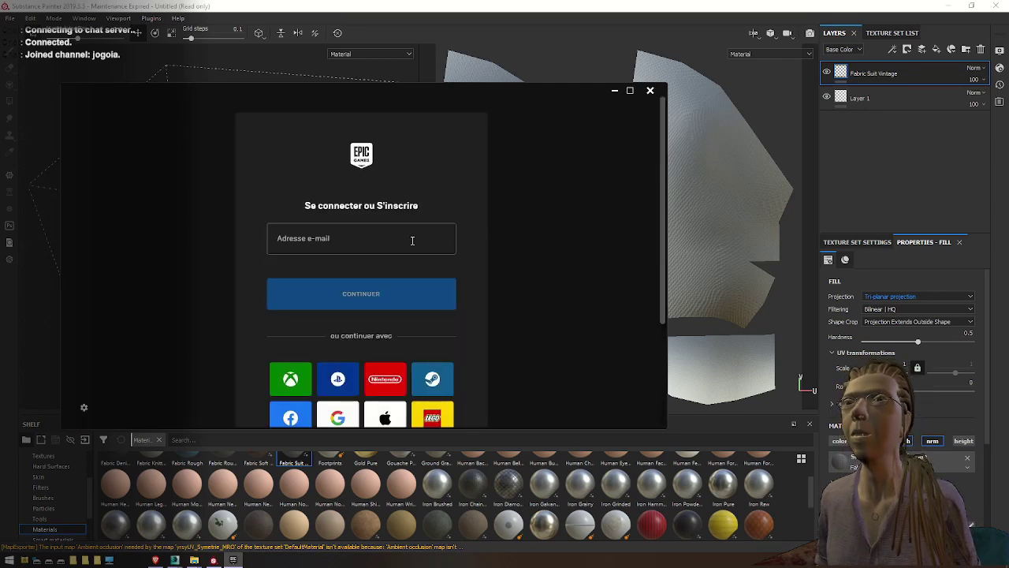
scroll(473, 226, "down", 3)
left_click(651, 92)
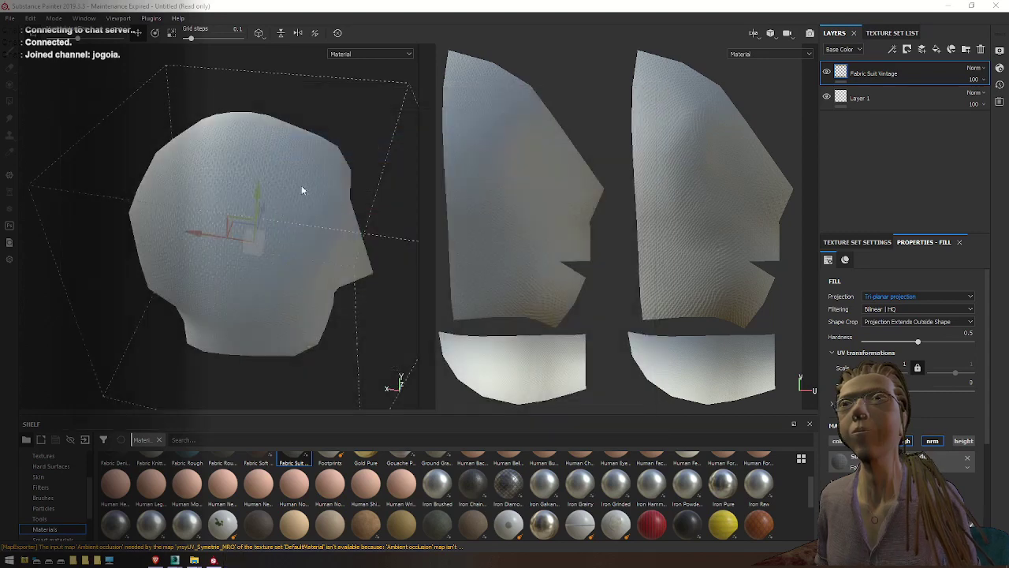
Switch to Unreal Editor and open the project's Homoncules content folder
mouse_move(320, 6)
left_click(291, 31)
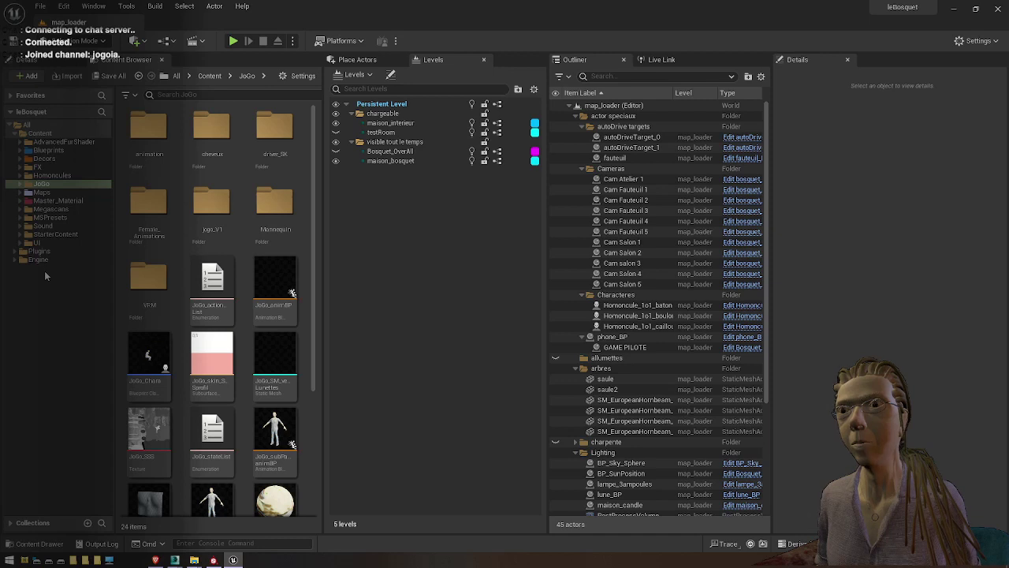
left_click(45, 175)
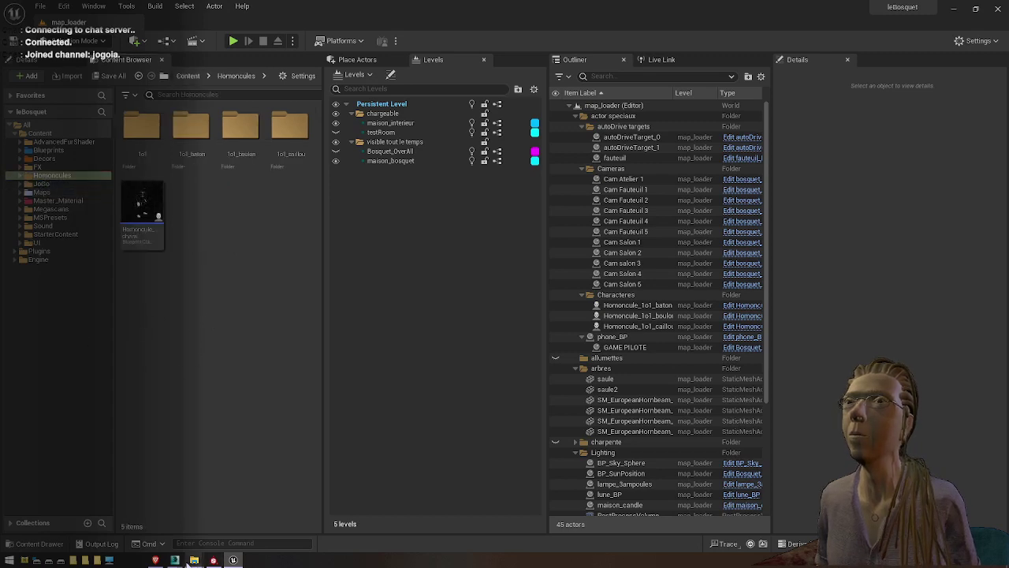
Import yrsyUV_Symetrie.FBX from the 3DSmax export folder into the Homoncules folder as a static mesh, keeping the offered import options
mouse_move(193, 562)
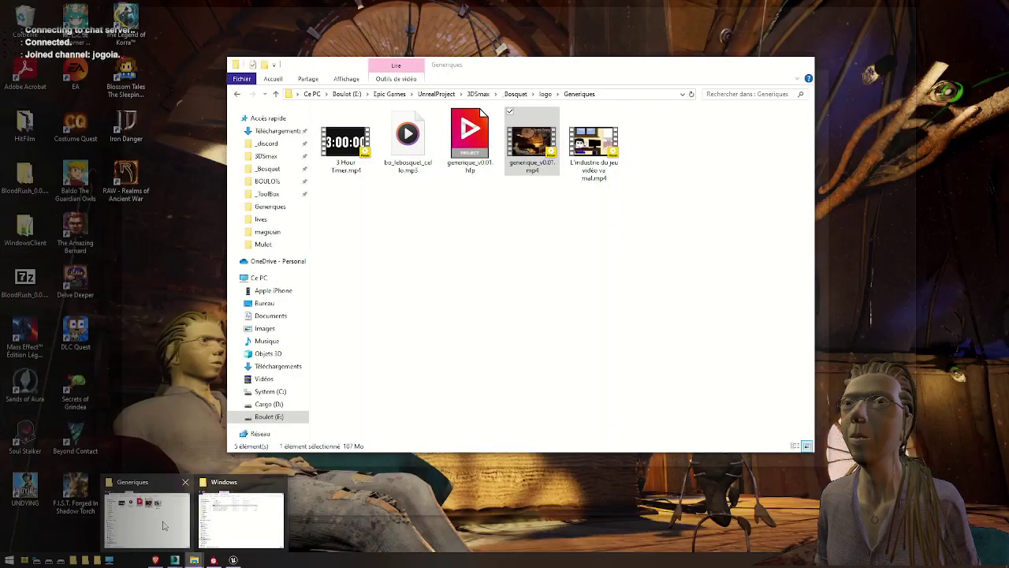
left_click(150, 516)
left_click(478, 94)
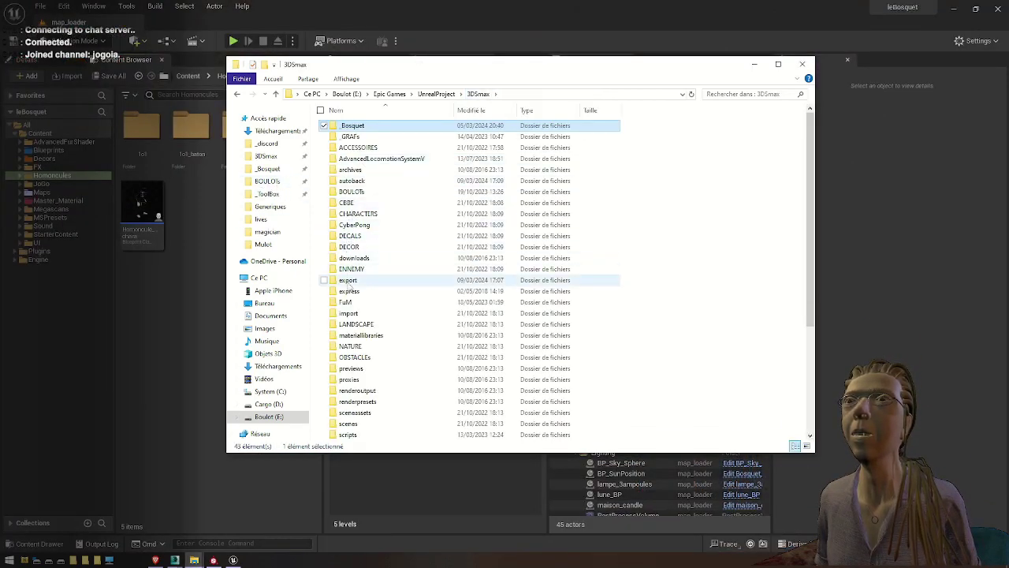
double_click(348, 280)
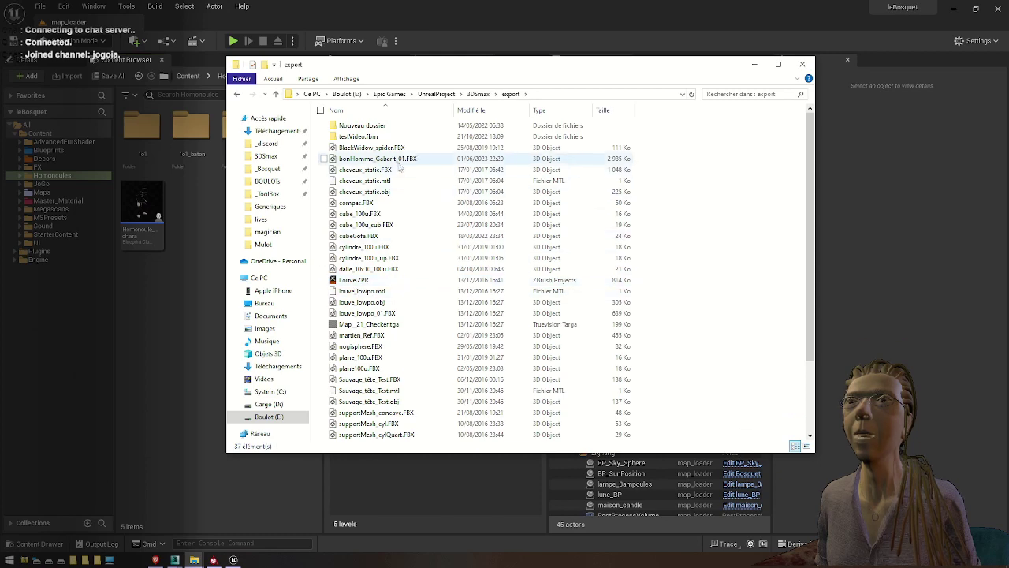
scroll(371, 287, "down", 5)
left_click(359, 434)
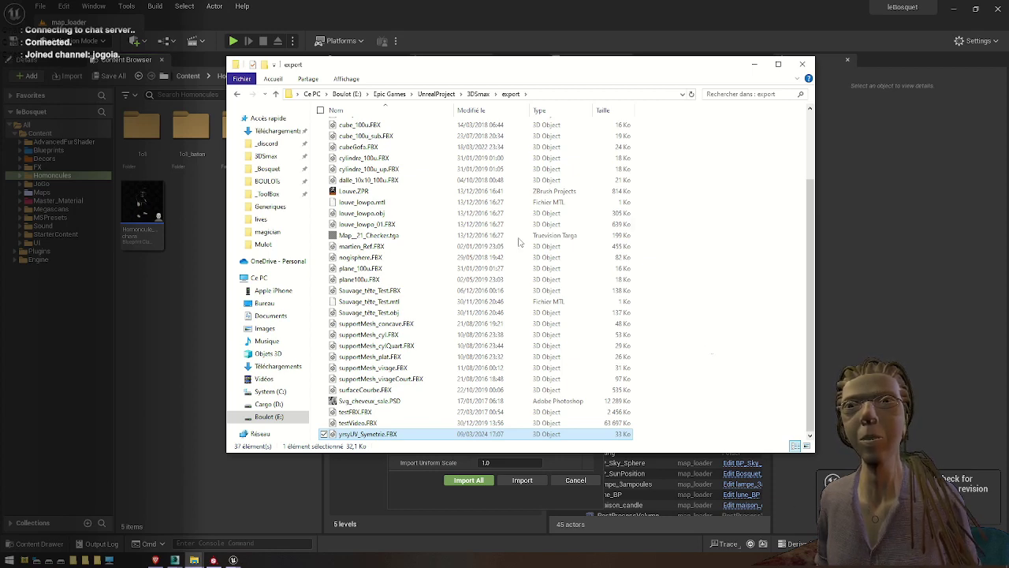
mouse_move(392, 4)
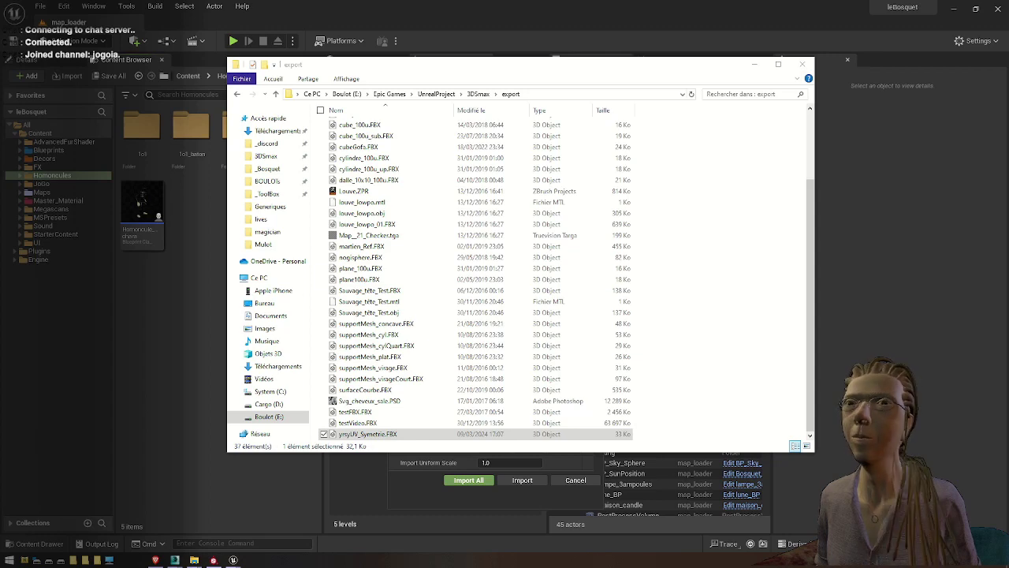
key("alt+Tab")
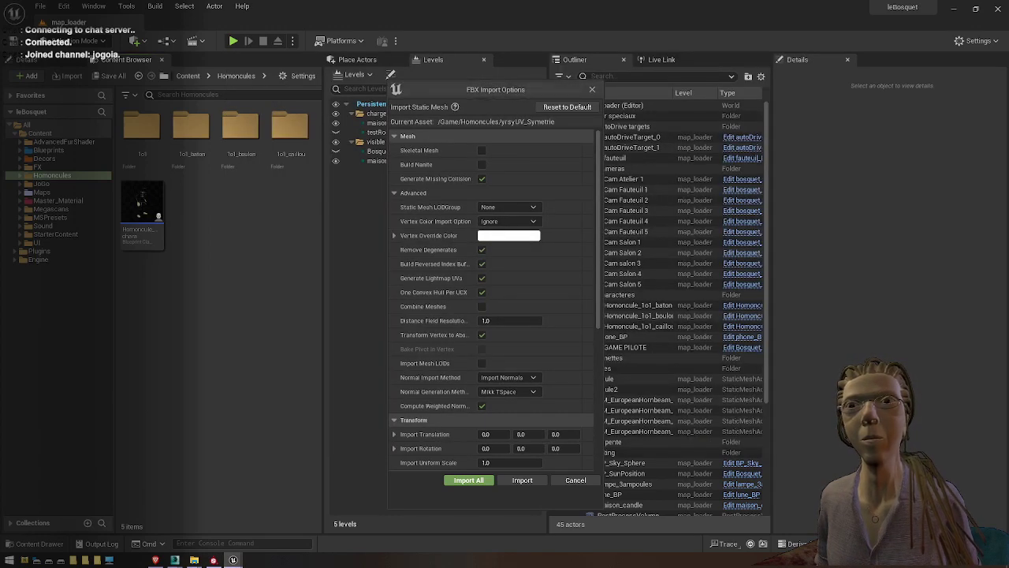
left_click(522, 481)
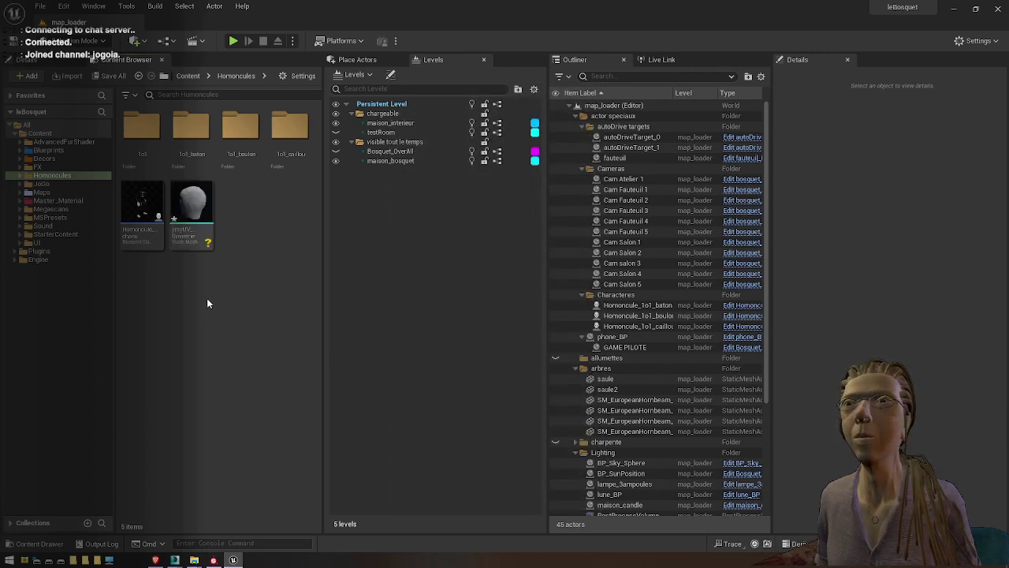
Open the imported yrsyUV_Symetrie static mesh and examine the head from behind and from the front
double_click(194, 206)
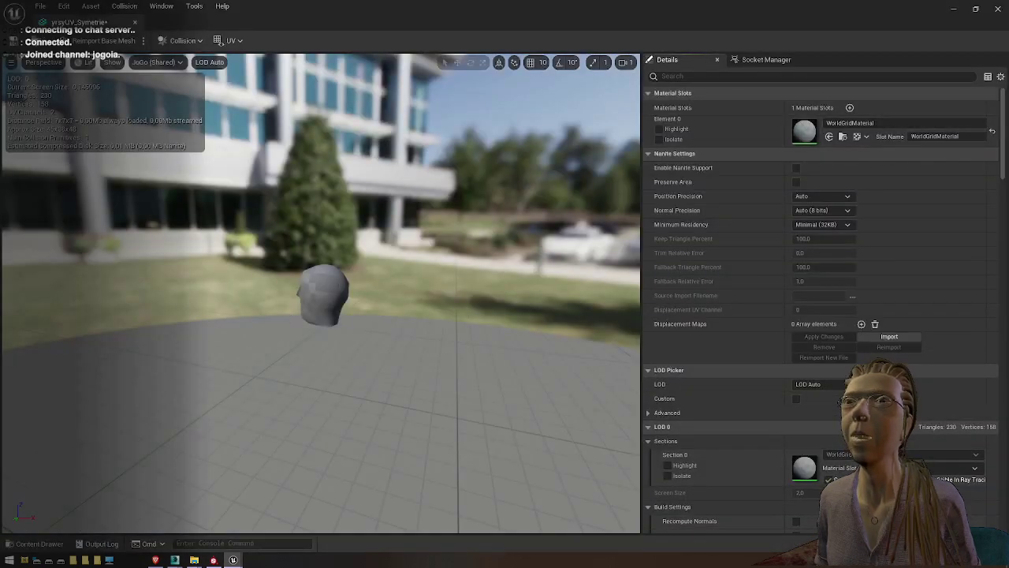
right_click_drag(320, 293, 331, 316)
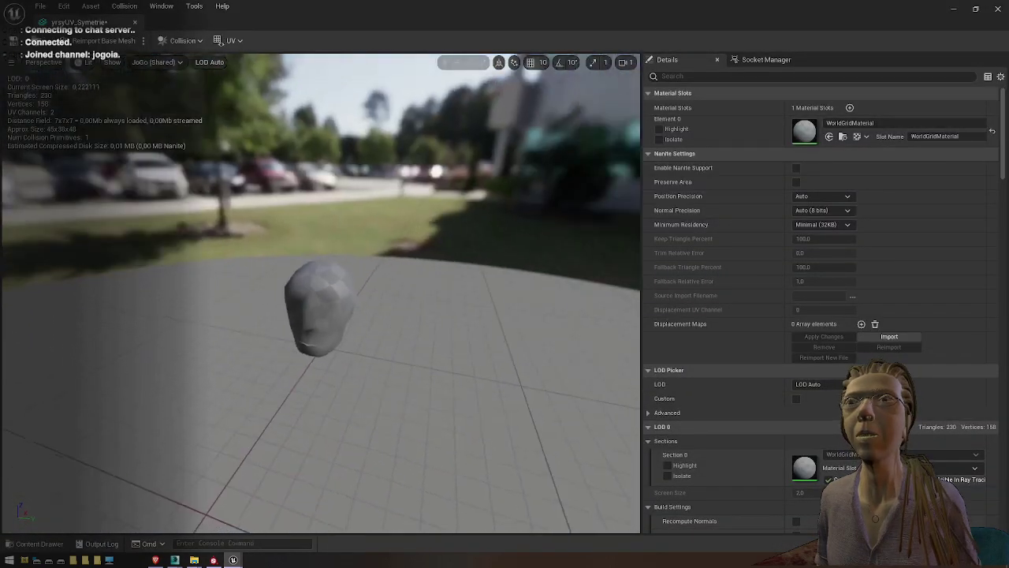
middle_click_drag(514, 149, 488, 223)
left_click(975, 9)
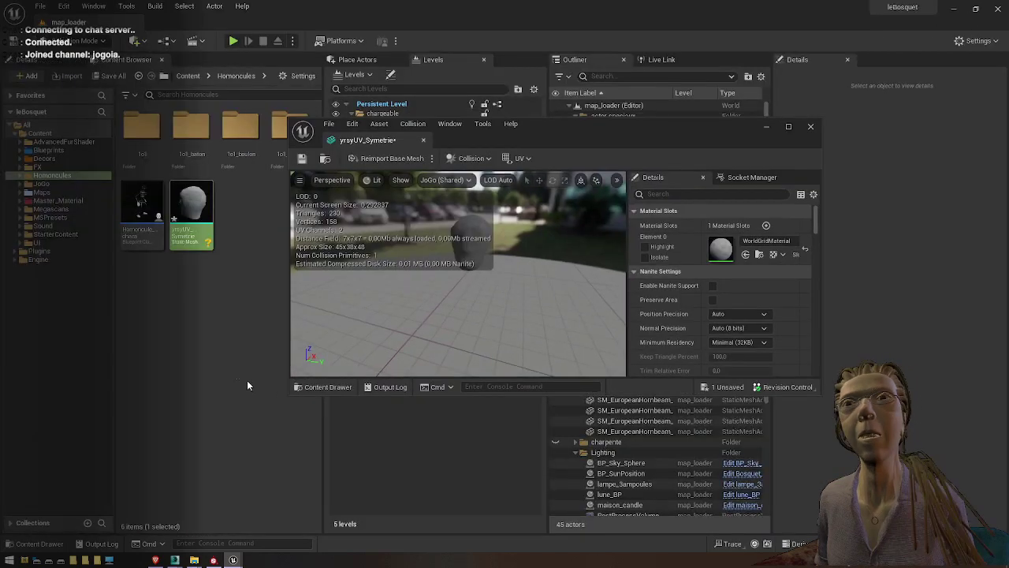
Create a material named kugiku in the Homoncules folder and open its material graph
right_click(202, 359)
left_click(248, 283)
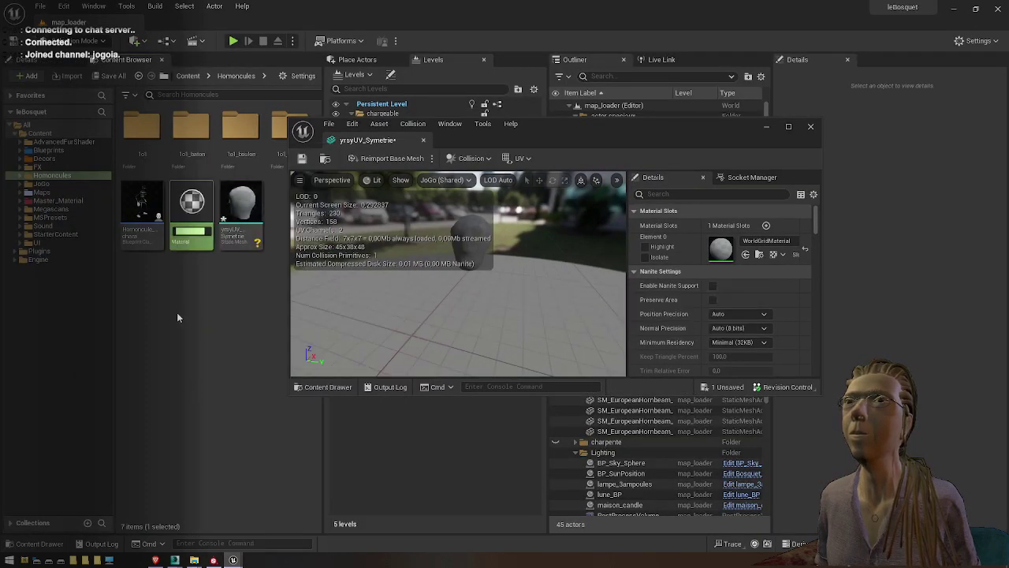
type("kugiku")
key("Return")
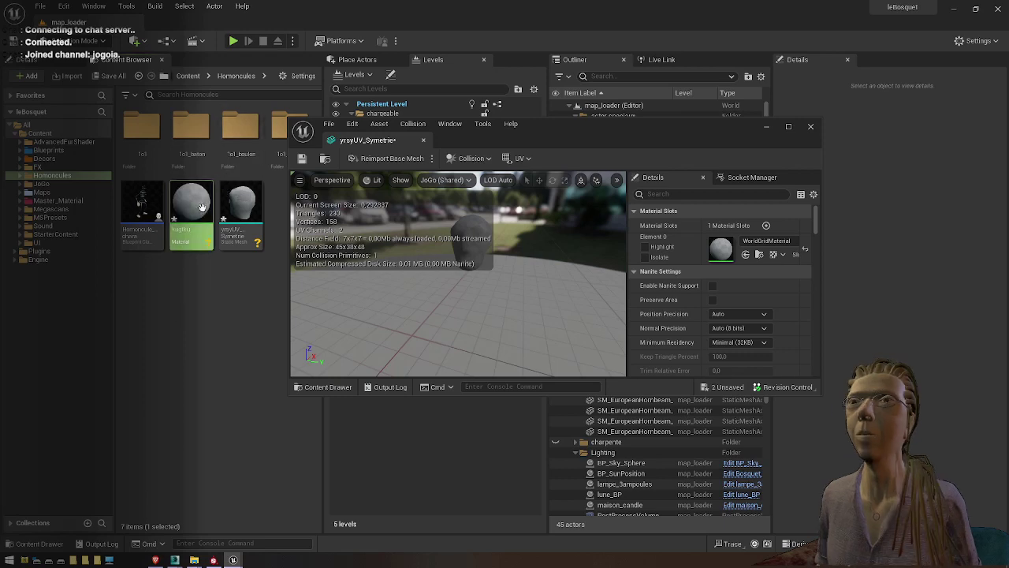
double_click(192, 207)
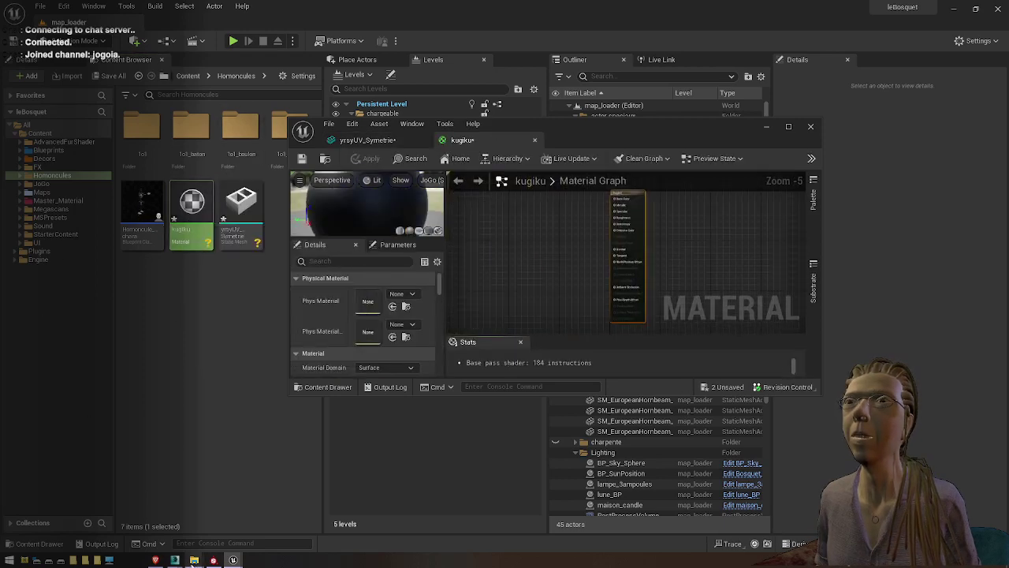
mouse_move(194, 560)
left_click(219, 535)
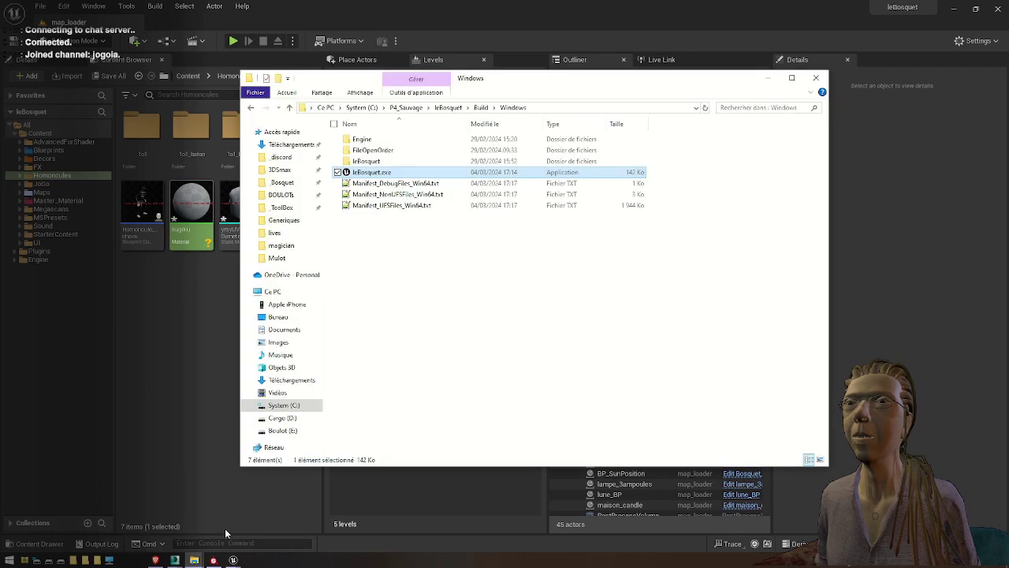
left_click(448, 108)
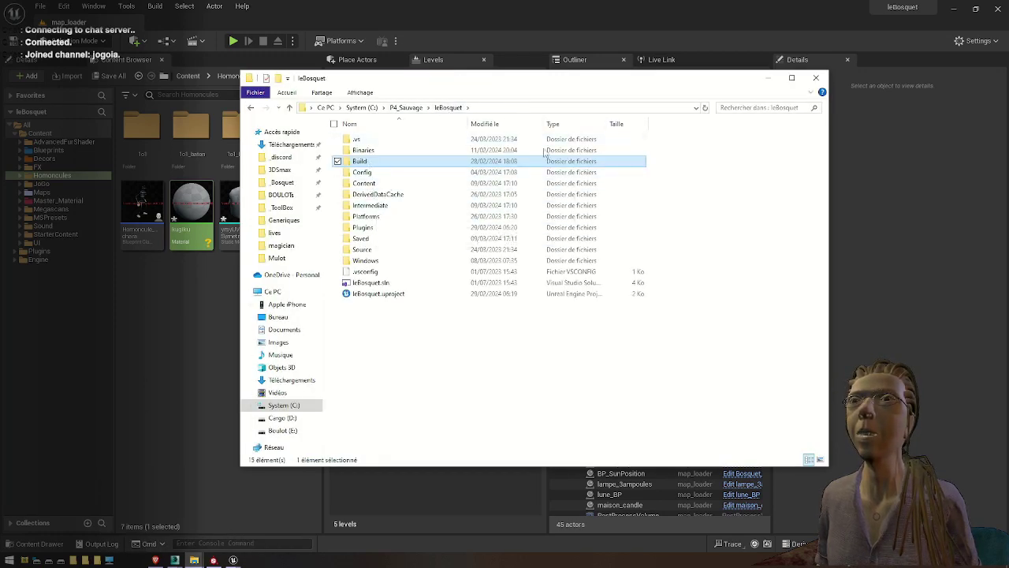
left_click(816, 79)
Import the yrsyUV_Symetrie DIFF, MRO and NRM textures from the Mulot folder on disk into the Homoncules content folder
left_click(194, 560)
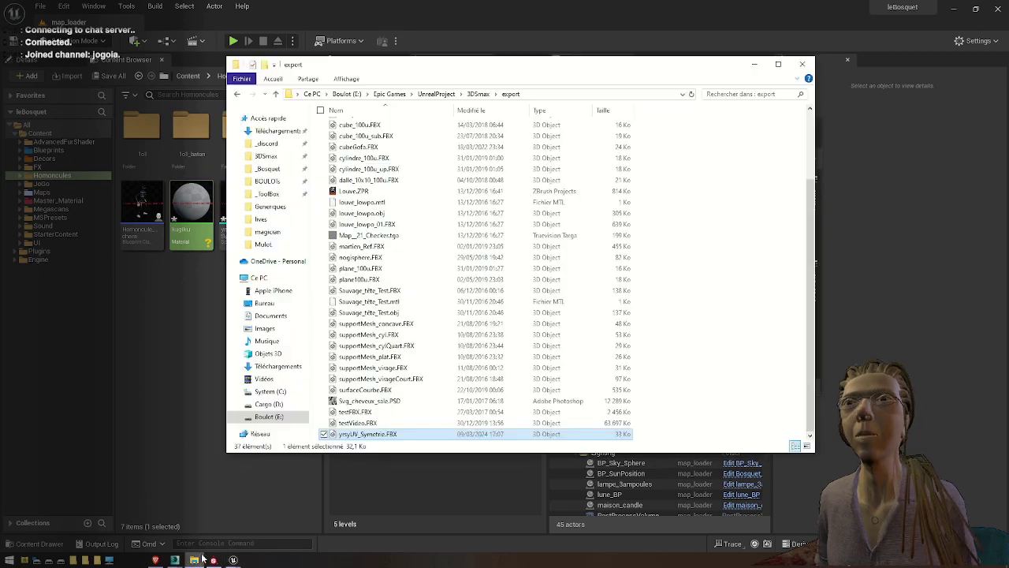
left_click(450, 94)
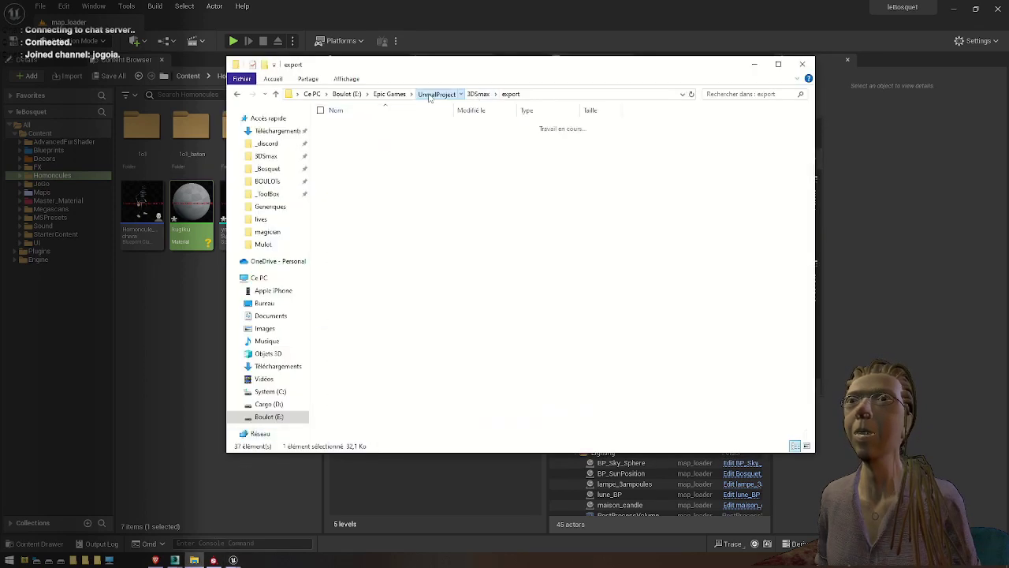
left_click(267, 168)
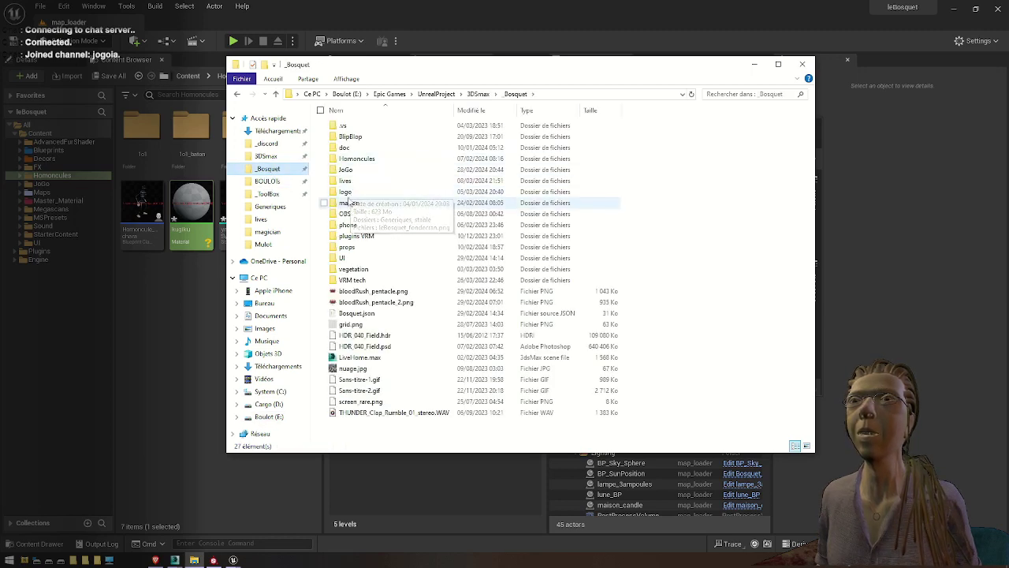
double_click(351, 159)
double_click(344, 137)
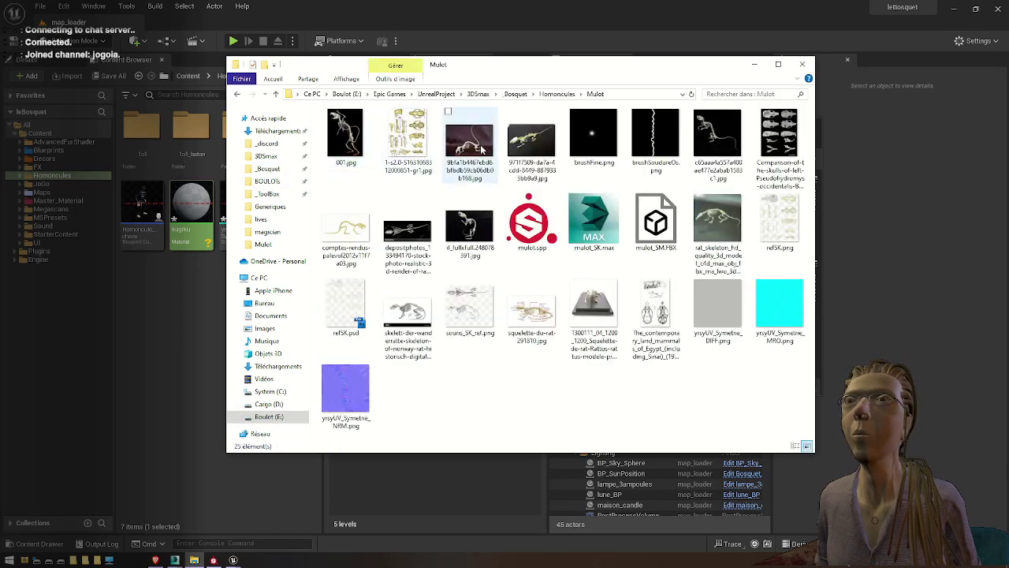
left_click(733, 326)
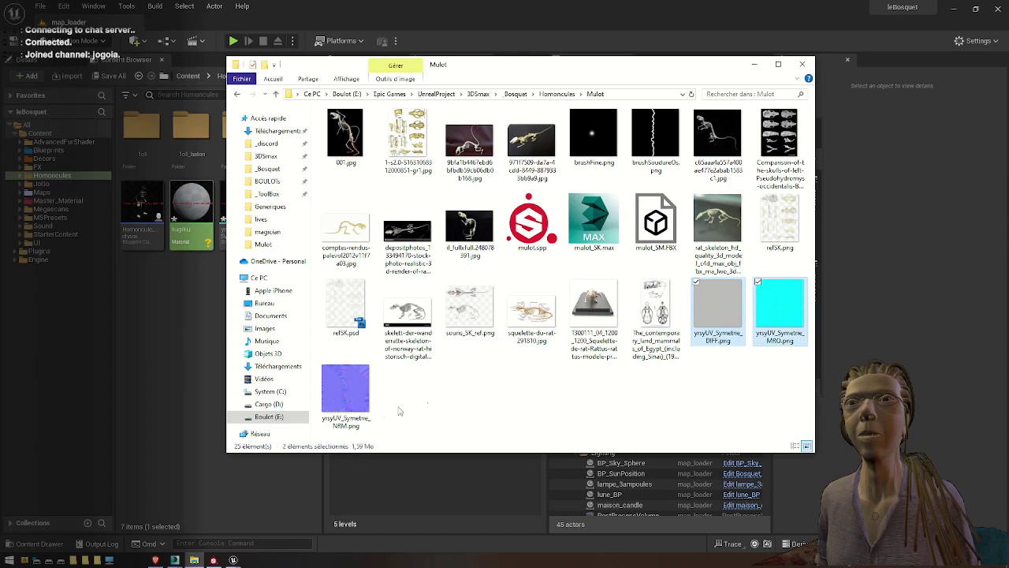
left_click(348, 406, "ctrl")
left_click_drag(356, 406, 156, 364)
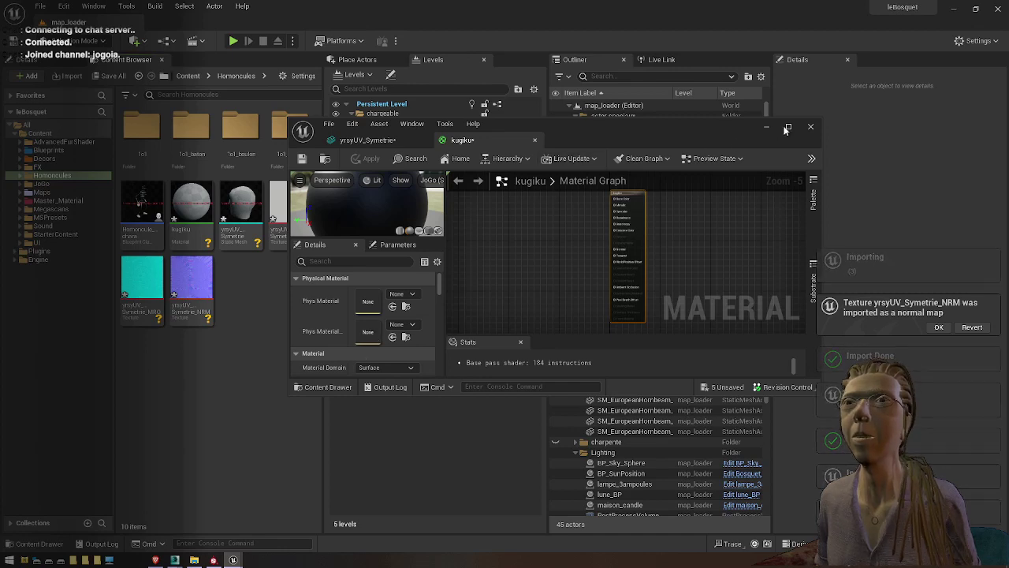
Add the yrsyUV_Symetrie_DIFF and yrsyUV_Symetrie_NRM textures to the kugiku material graph as texture samples
left_click(788, 126)
right_click_drag(383, 152, 635, 266)
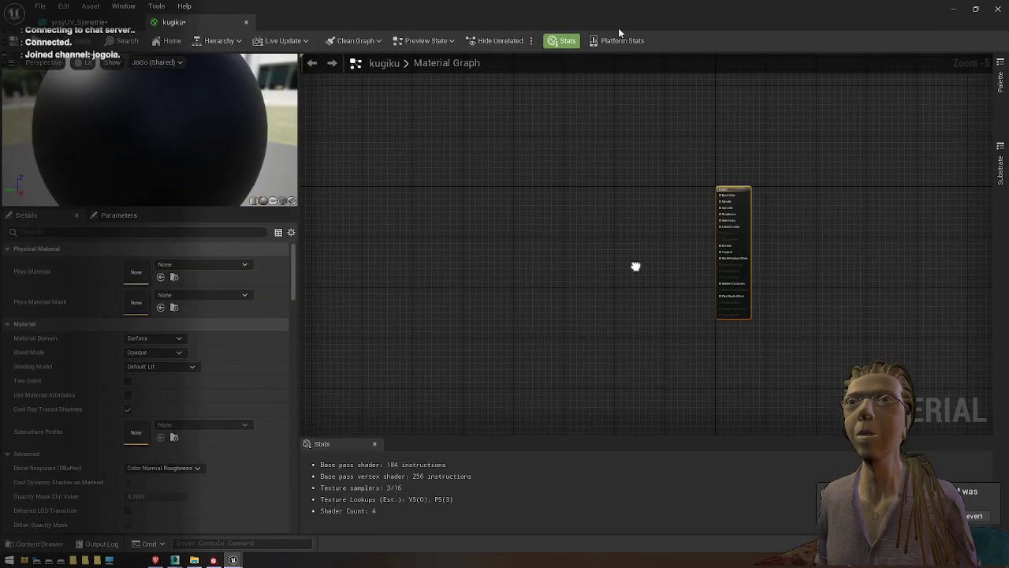
left_click(977, 9)
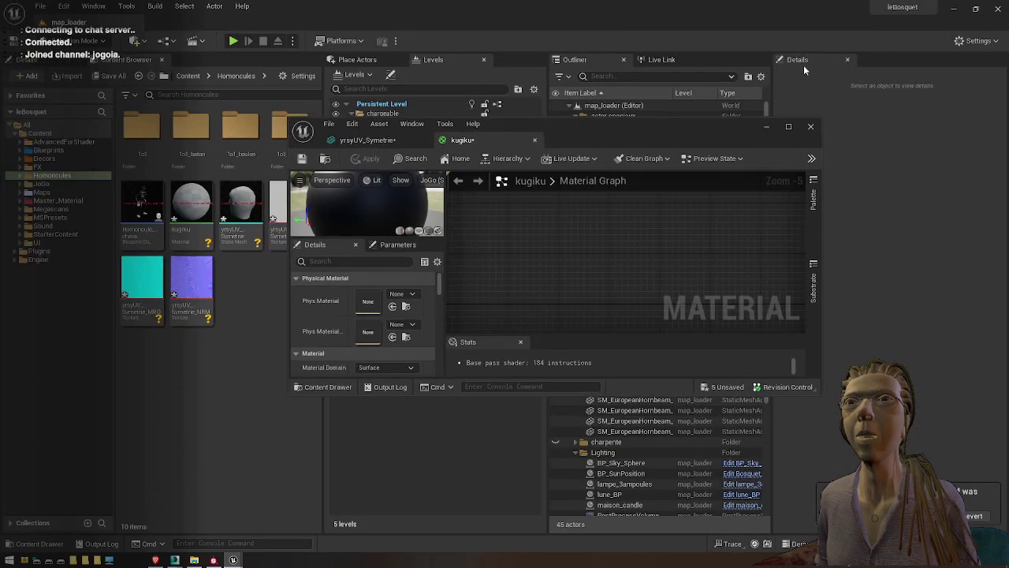
left_click_drag(590, 125, 713, 155)
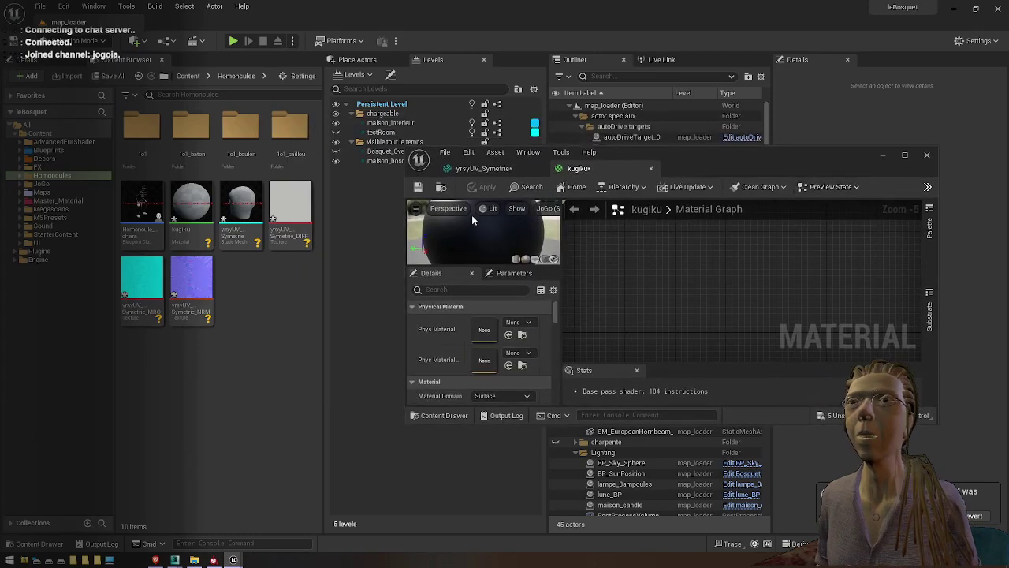
left_click_drag(290, 212, 699, 255)
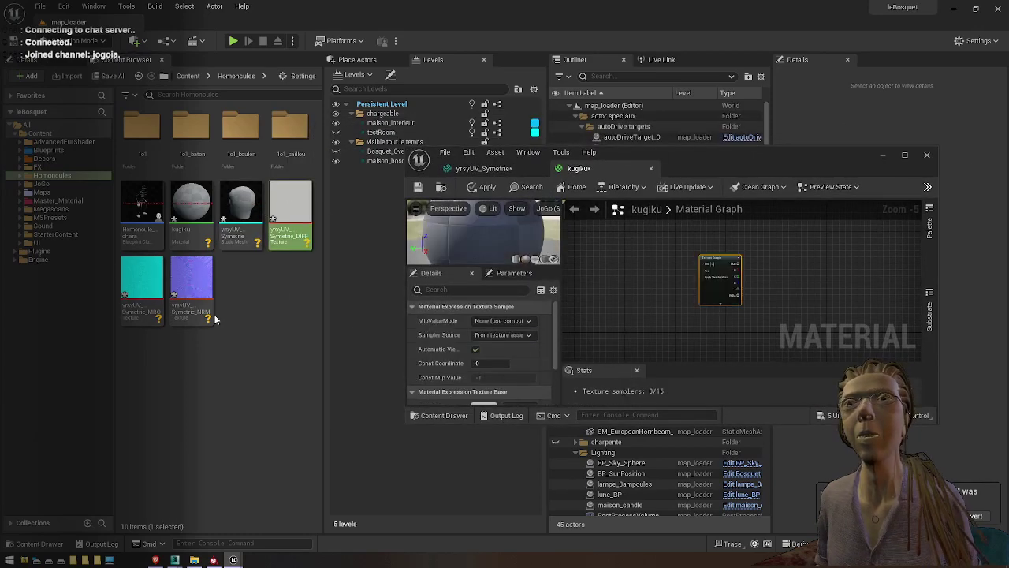
left_click_drag(191, 288, 793, 354)
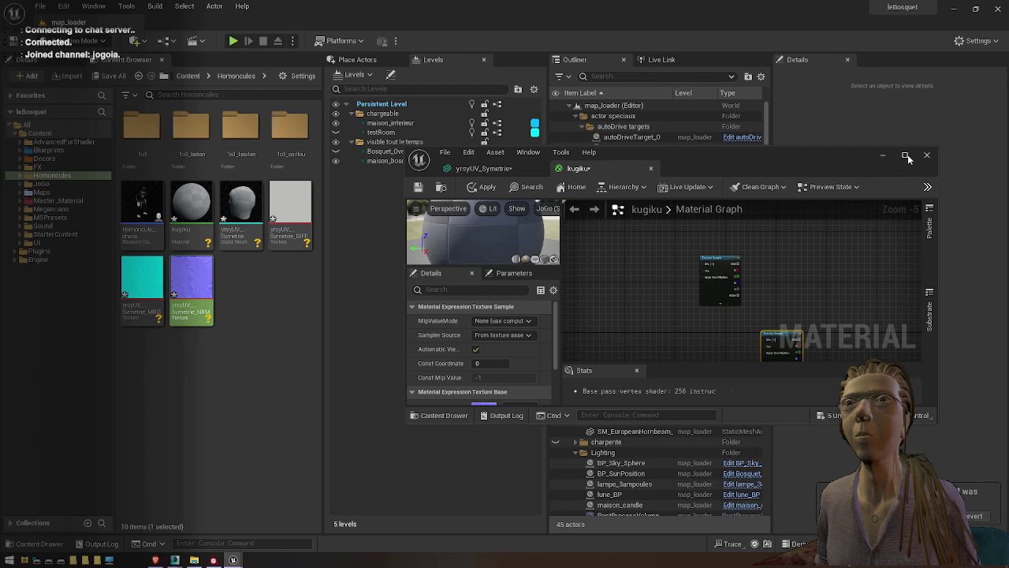
Connect the NRM sample's RGB output to Normal and the DIFF sample's RGB output to Base Color, and save the kugiku material
left_click(906, 156)
scroll(550, 224, "up", 3)
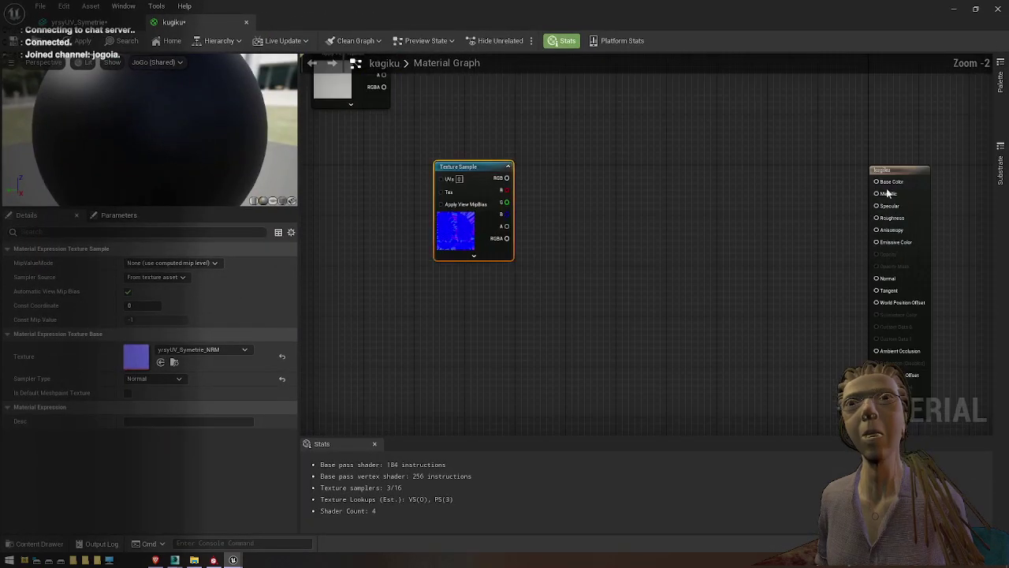
left_click_drag(886, 170, 607, 57)
right_click_drag(531, 203, 478, 319)
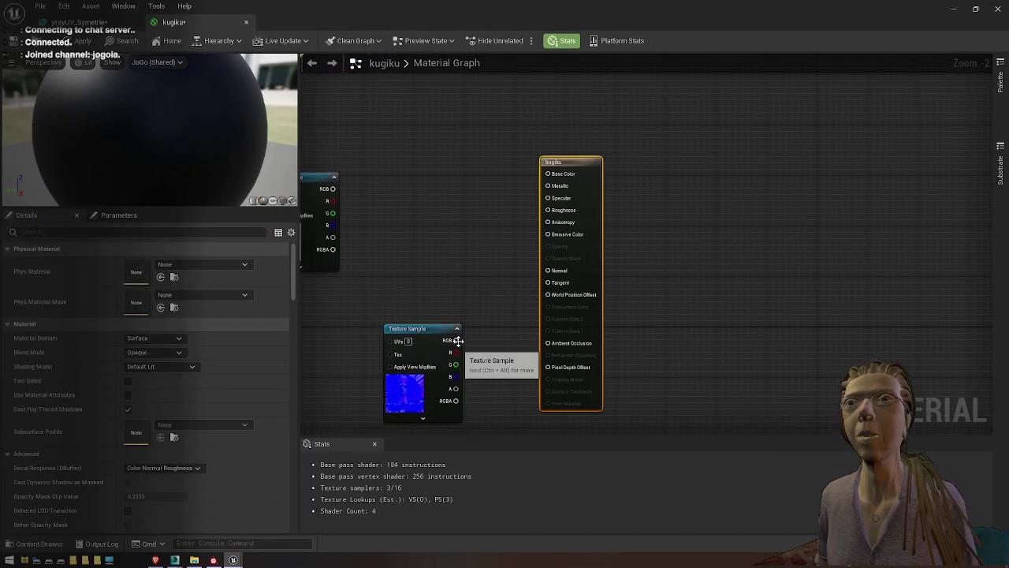
left_click_drag(458, 340, 548, 270)
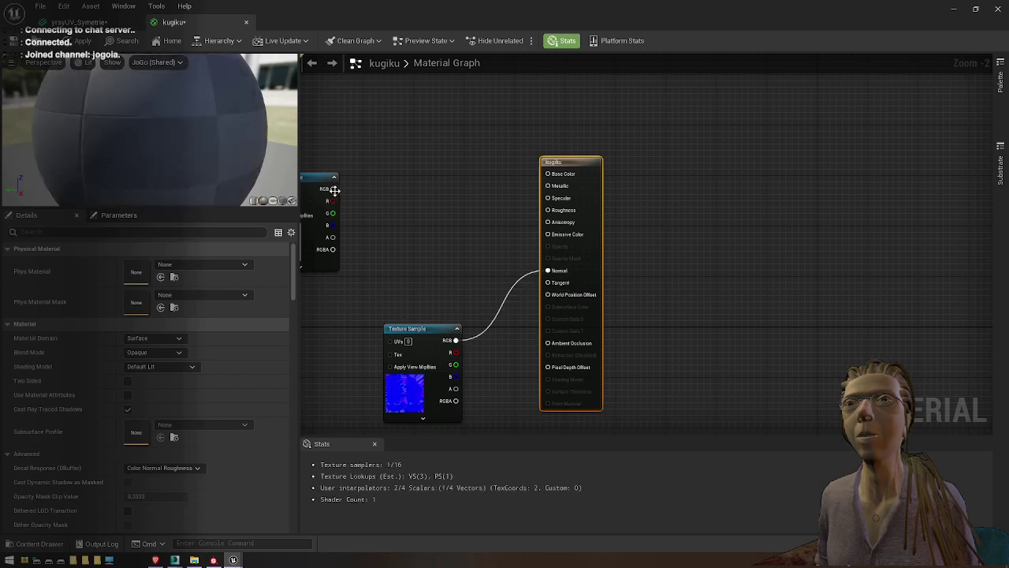
left_click_drag(334, 190, 544, 174)
left_click_drag(543, 178, 548, 174)
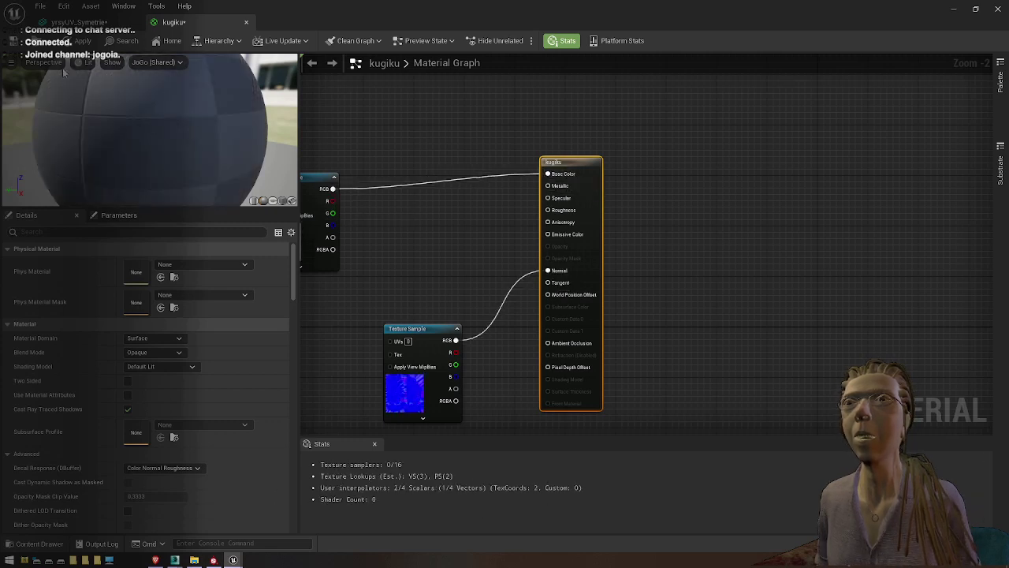
key("ctrl+s")
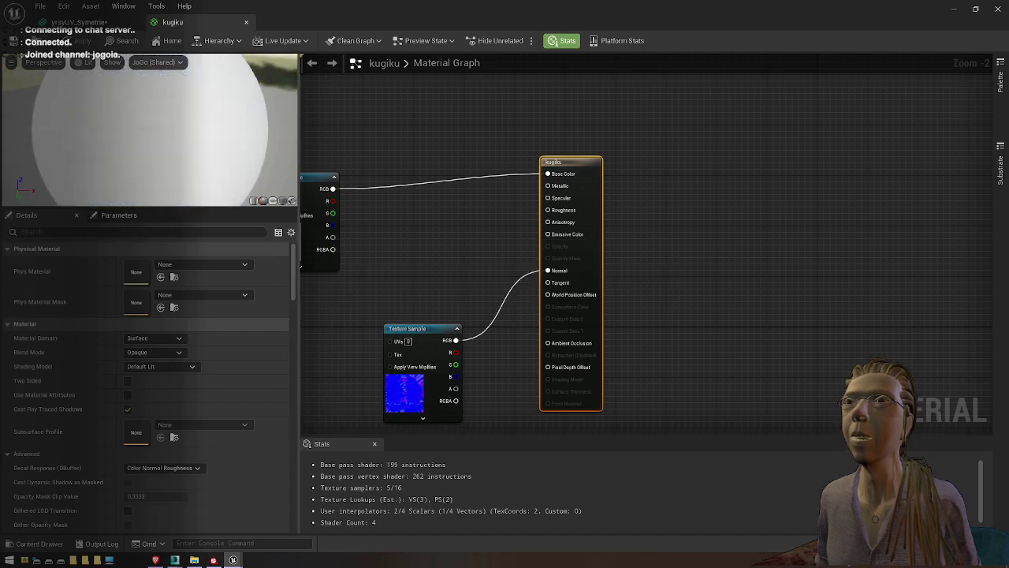
Assign the kugiku material to Element 0 of the yrsyUV_Symetrie head mesh
left_click(976, 9)
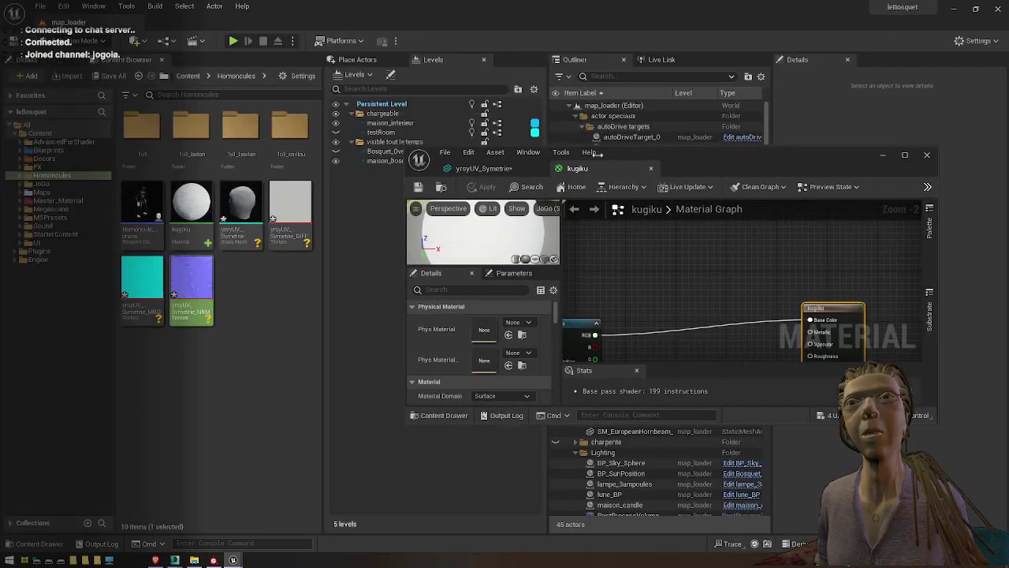
double_click(241, 206)
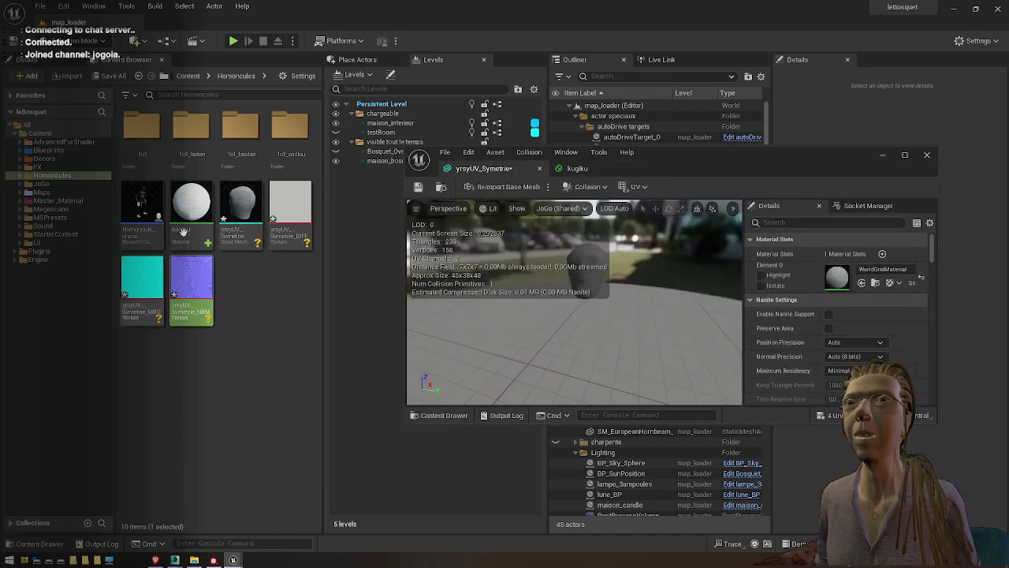
left_click_drag(191, 206, 833, 279)
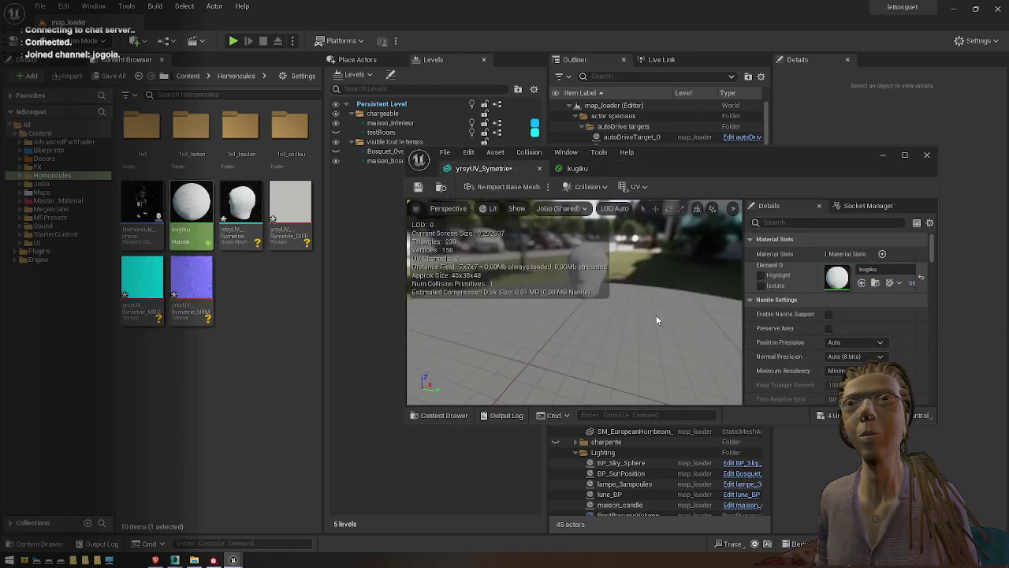
Inspect the normal-mapped surface of the head up close for seams and inconsistencies in the fabric relief between its two halves
left_click(905, 155)
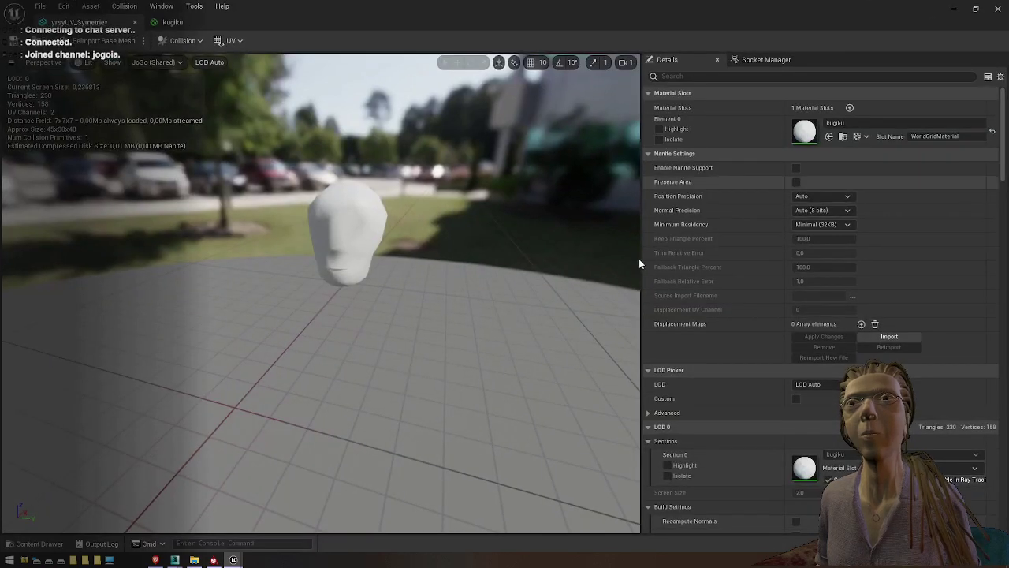
right_click_drag(505, 284, 481, 315)
key("w")
key("q")
key("w")
key("e")
right_click_drag(638, 243, 320, 249)
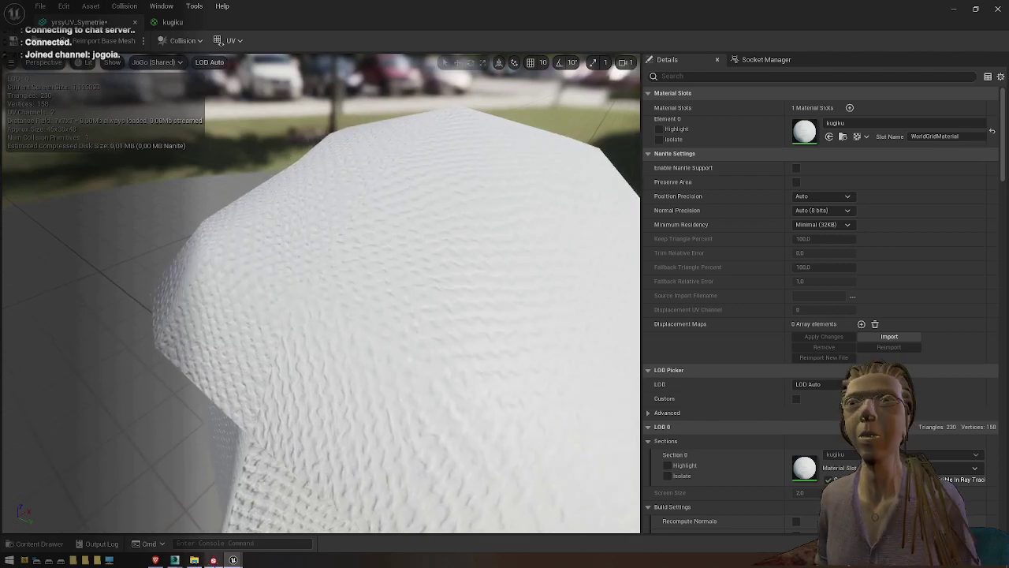
Switch to 3ds Max, open the UV editor for the head and select all vertices of the right-hand face and neck shells
mouse_move(214, 561)
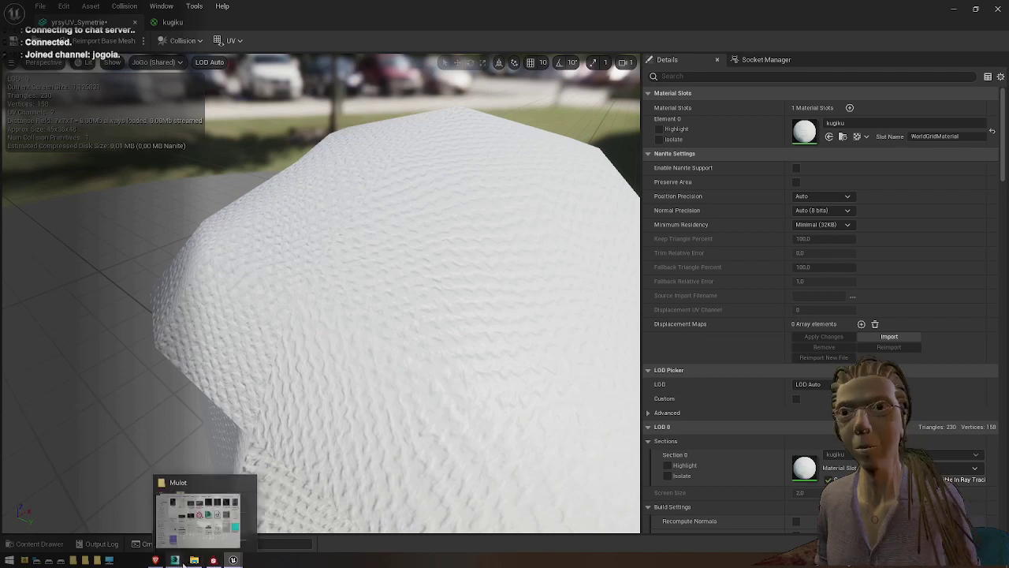
mouse_move(175, 561)
left_click(222, 527)
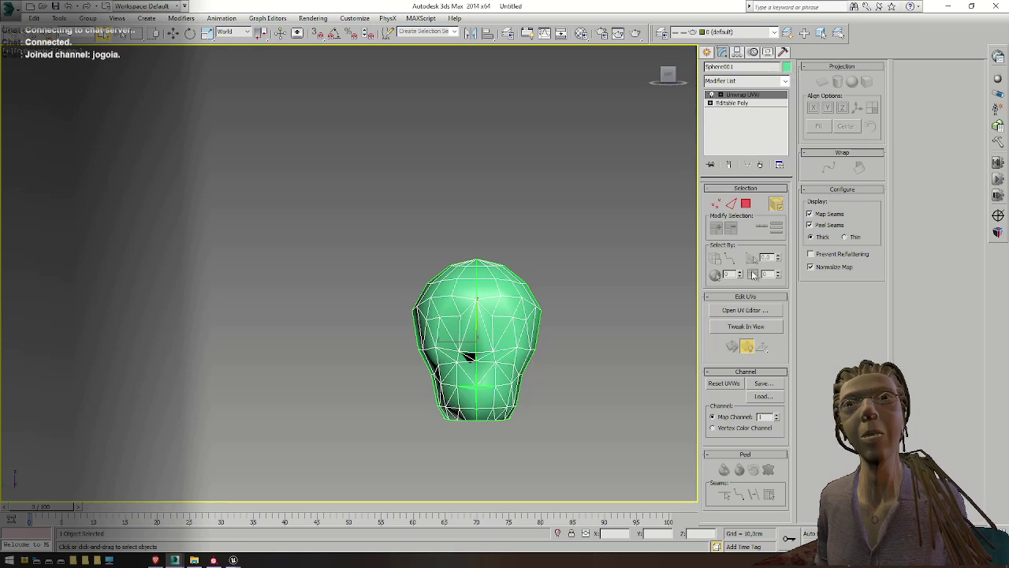
left_click(753, 311)
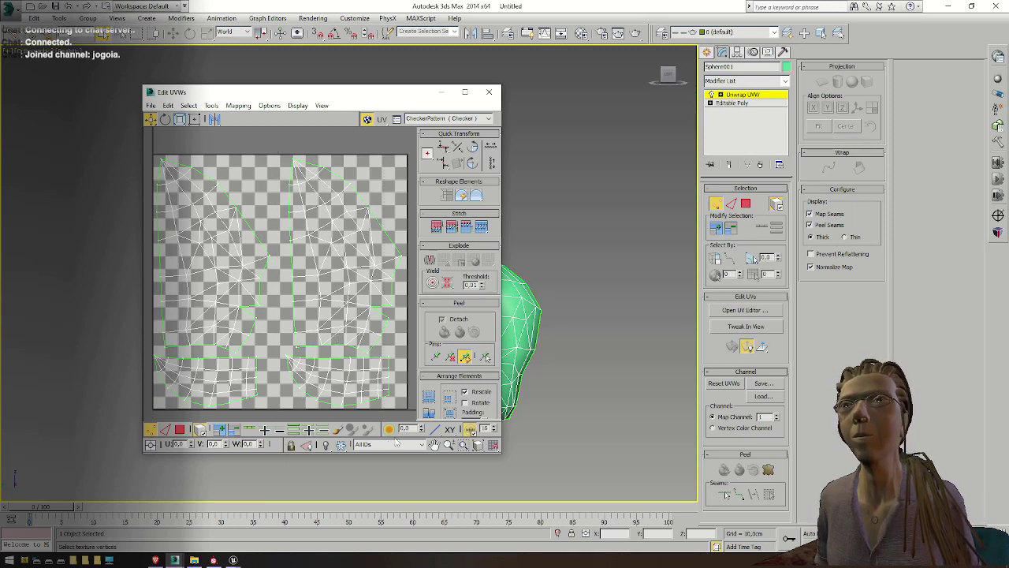
left_click_drag(395, 438, 397, 434)
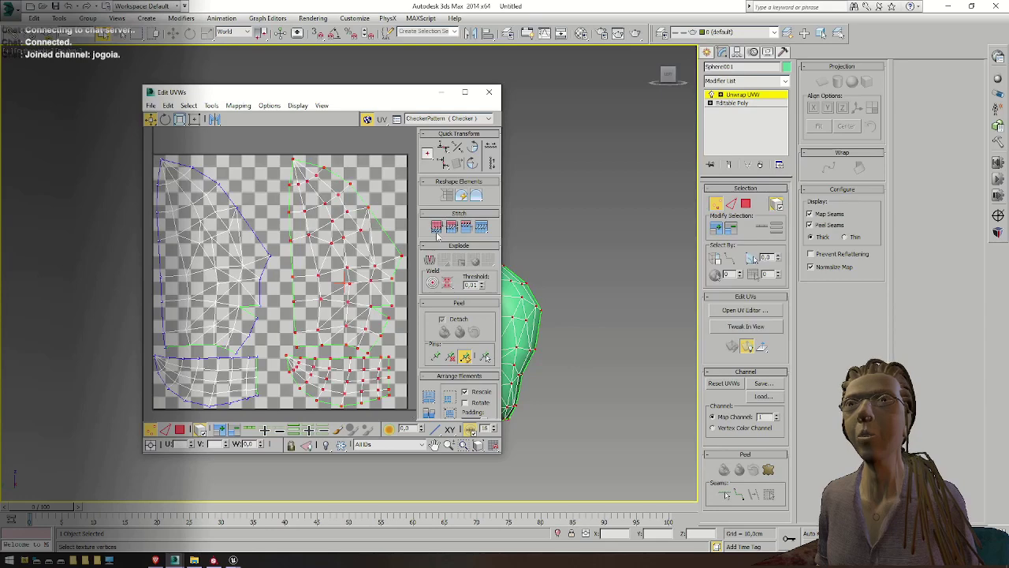
Flip the selected UV shells horizontally with the Freeform tool and fit them in the right half of the UV tile, mirroring the left shells
left_click(194, 119)
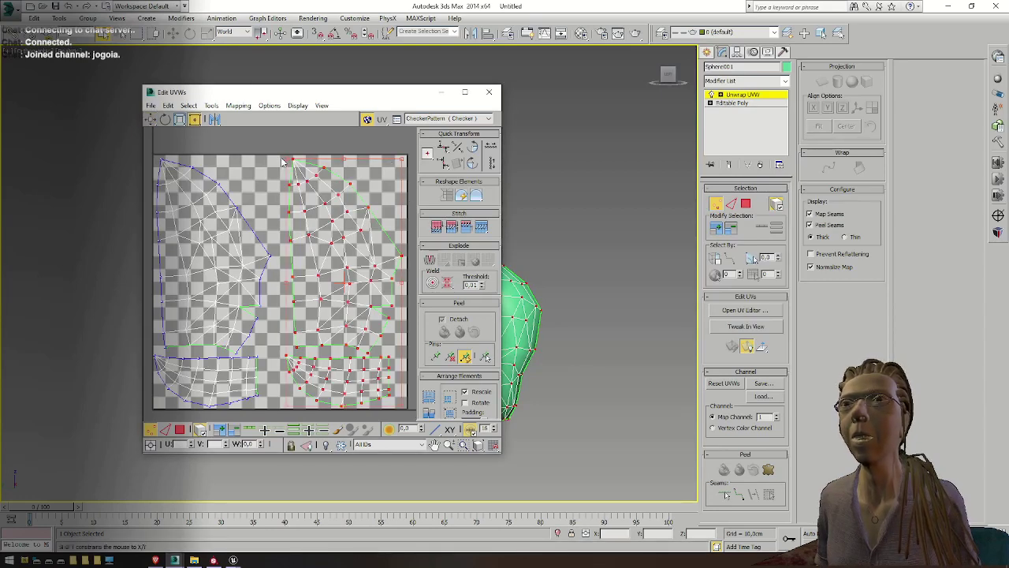
left_click_drag(282, 162, 529, 164)
left_click_drag(410, 257, 284, 259)
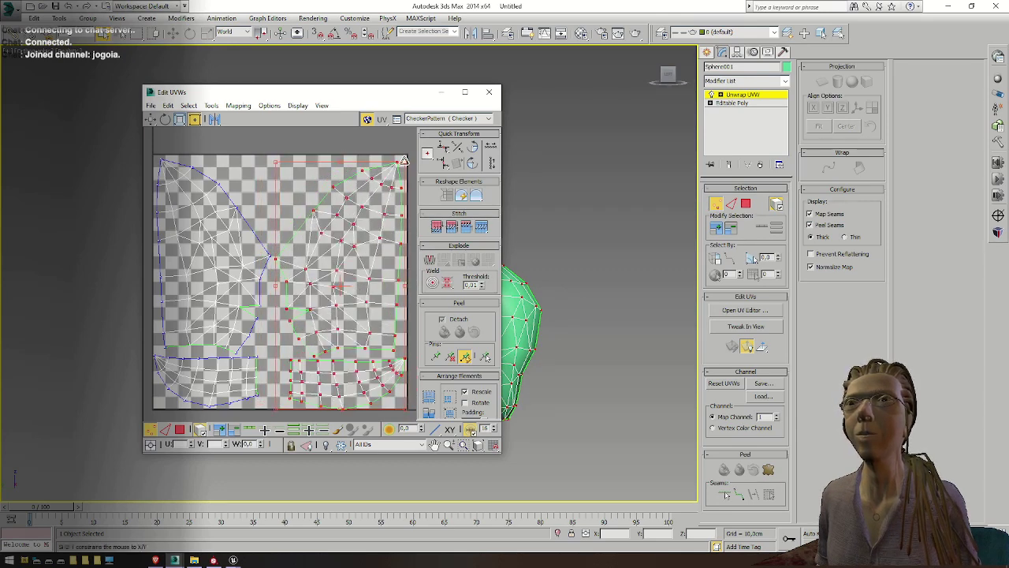
left_click_drag(401, 160, 384, 164)
left_click_drag(342, 222, 360, 218)
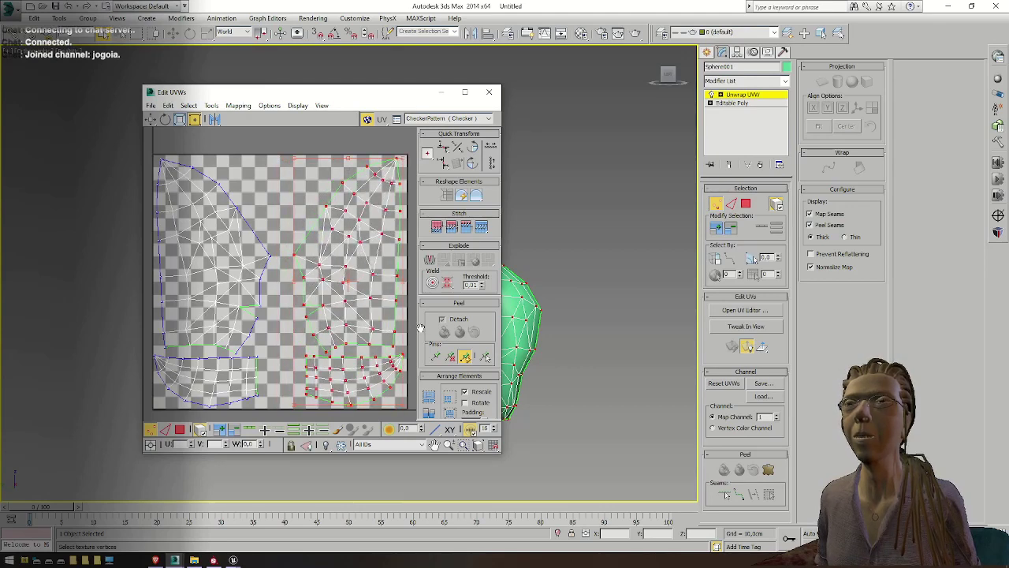
left_click(212, 137)
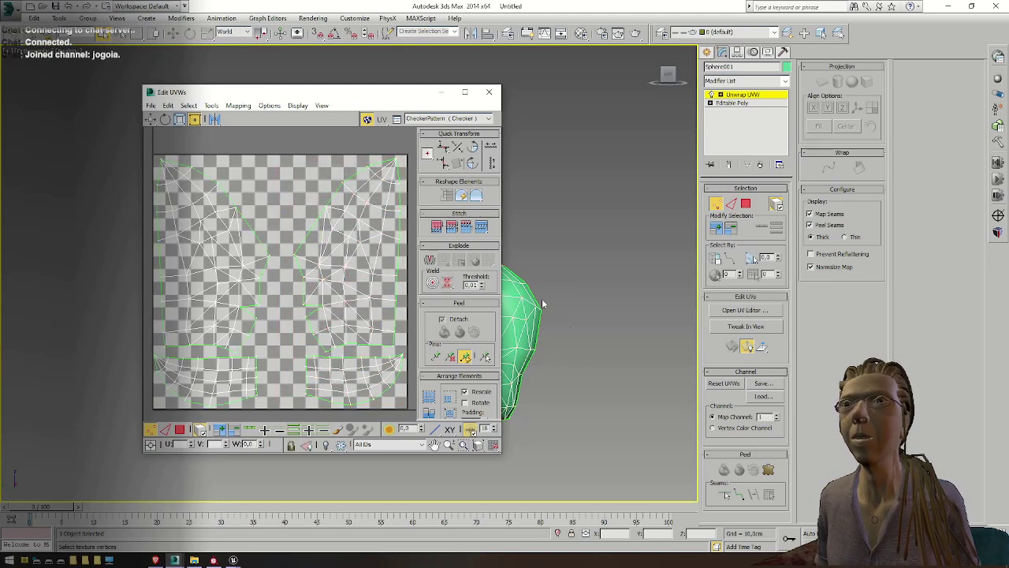
Export the head as FBX over the existing yrsyUV_Symetrie.FBX, keeping the current export settings
left_click_drag(336, 99, 231, 97)
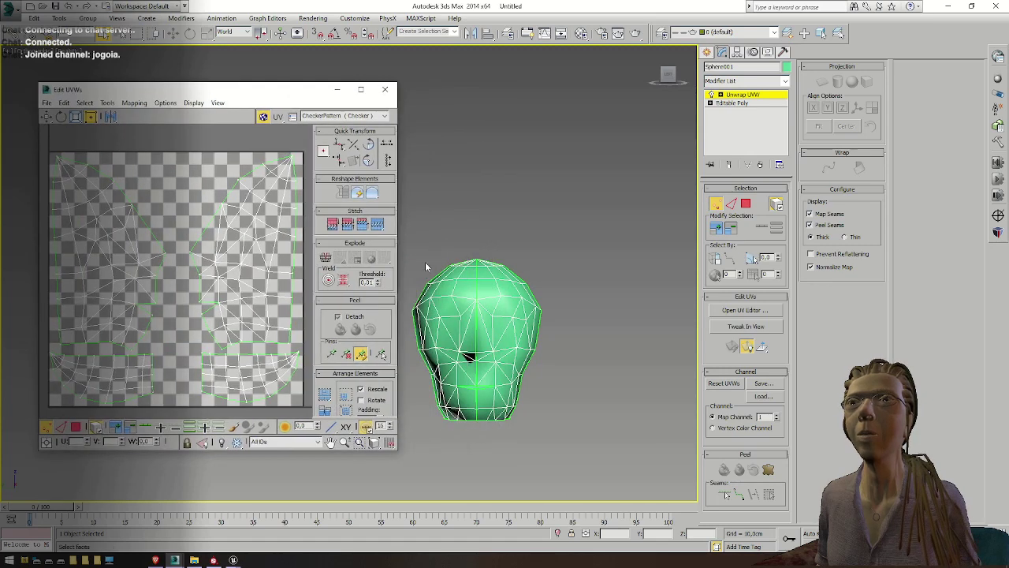
right_click(458, 313)
left_click(412, 331)
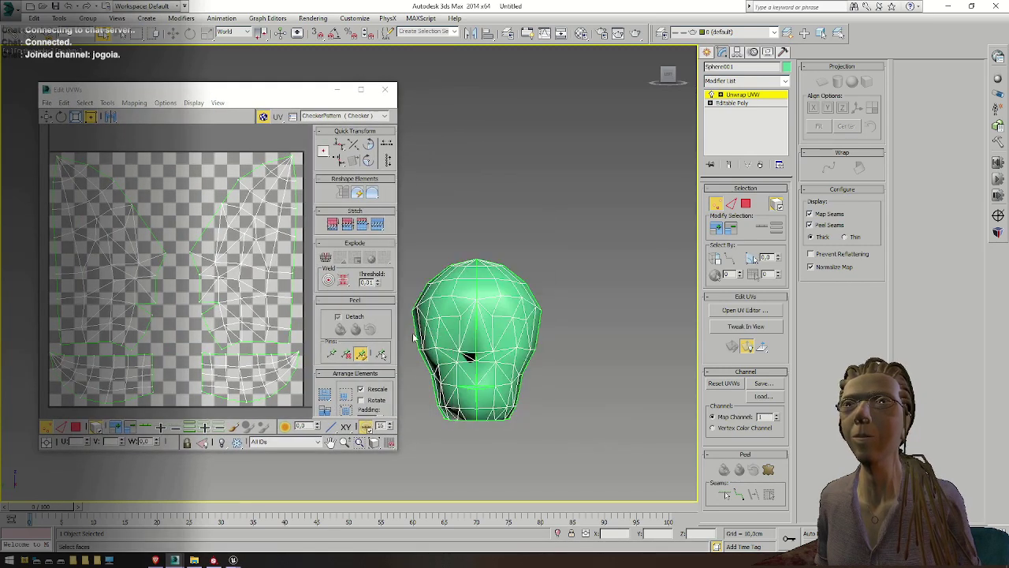
double_click(103, 341)
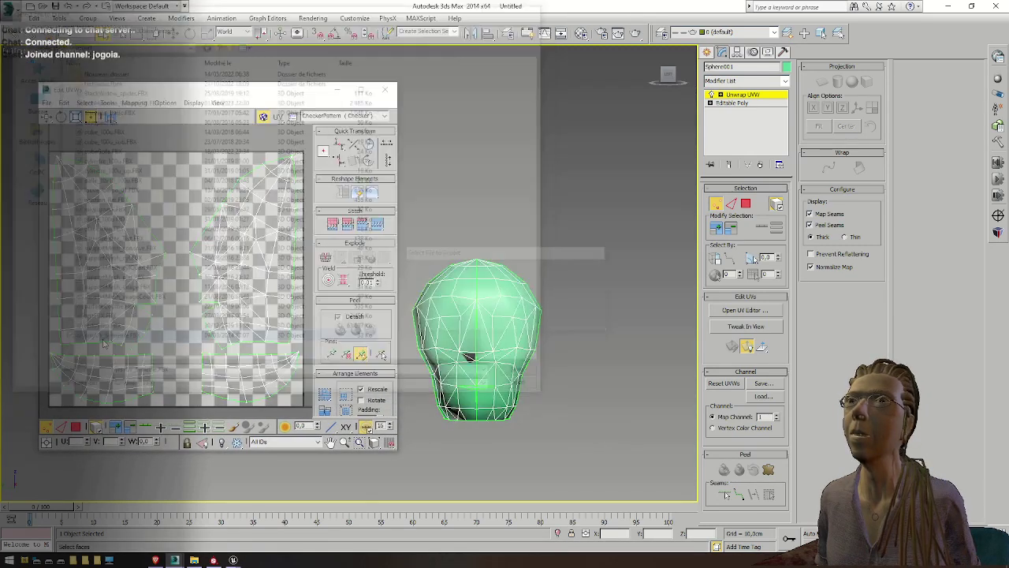
left_click(530, 327)
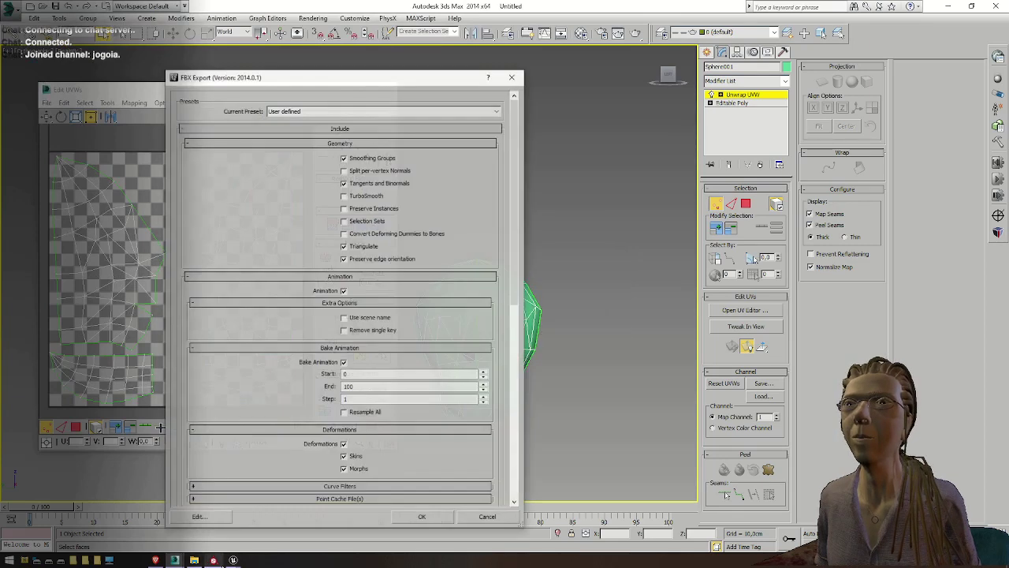
left_click(433, 521)
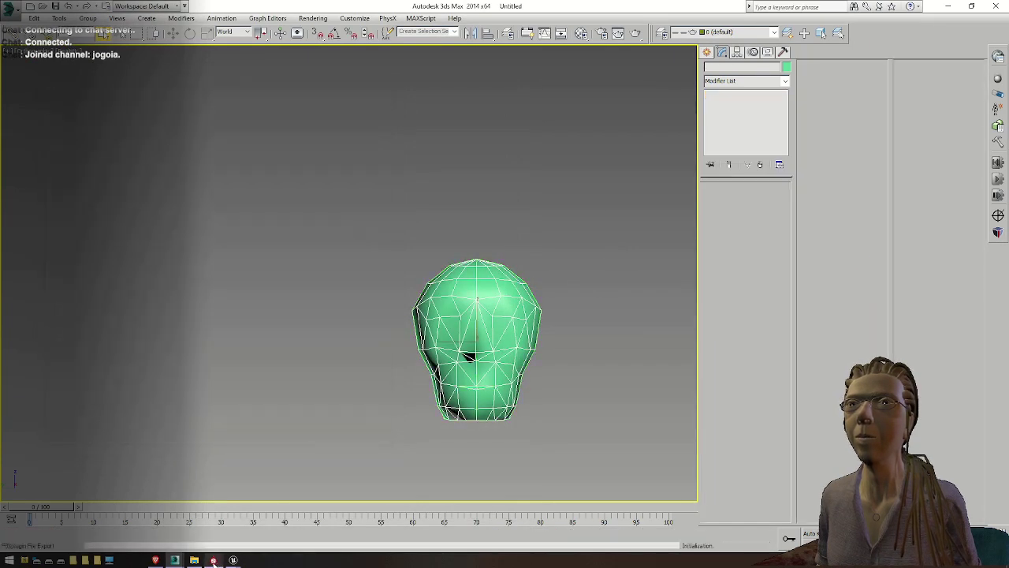
Switch to Substance Painter and reload yrsyUV_Symetrie.FBX from the 3DSmax export folder as the project mesh
left_click(213, 559)
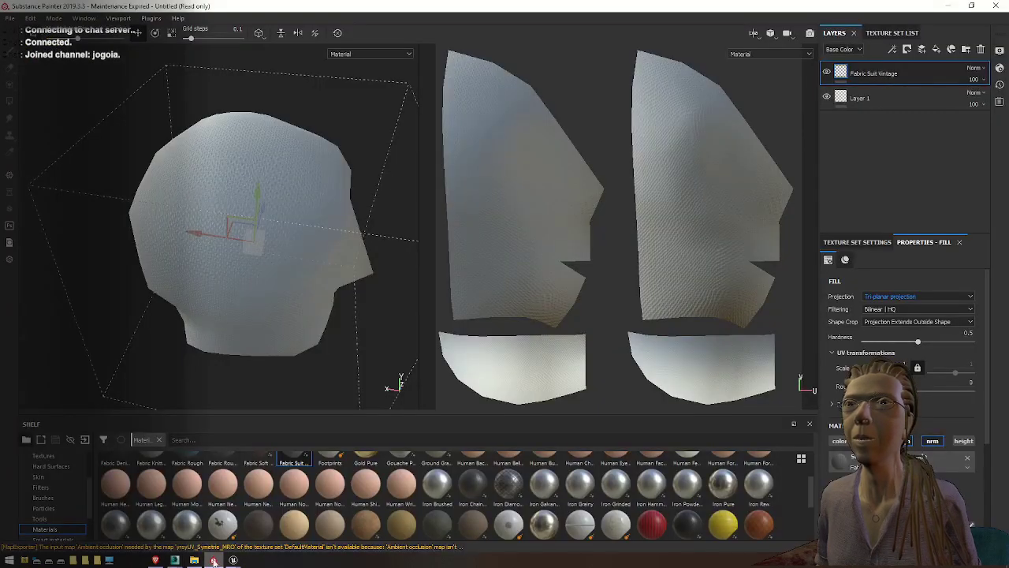
left_click(30, 18)
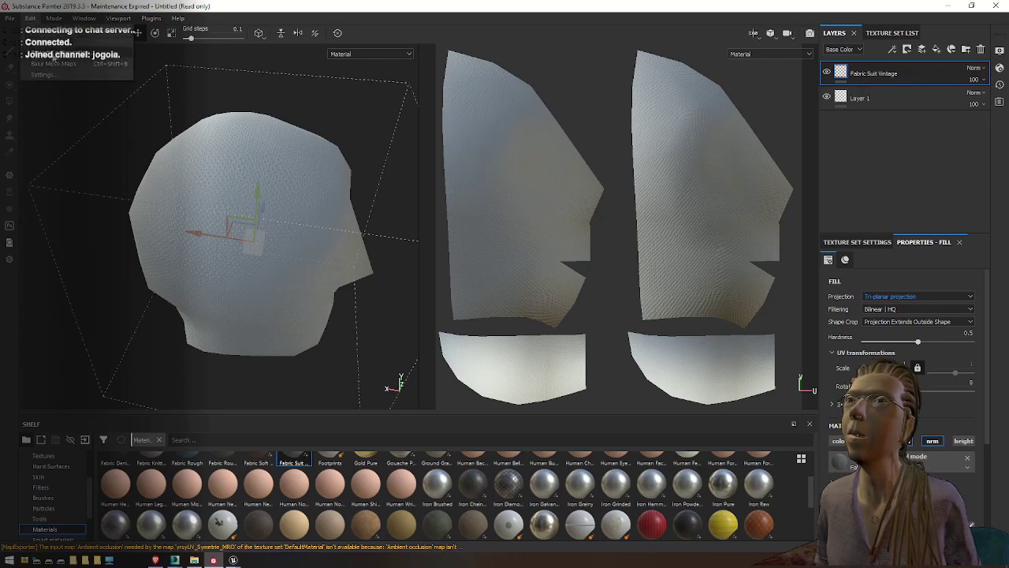
left_click(54, 55)
left_click(571, 210)
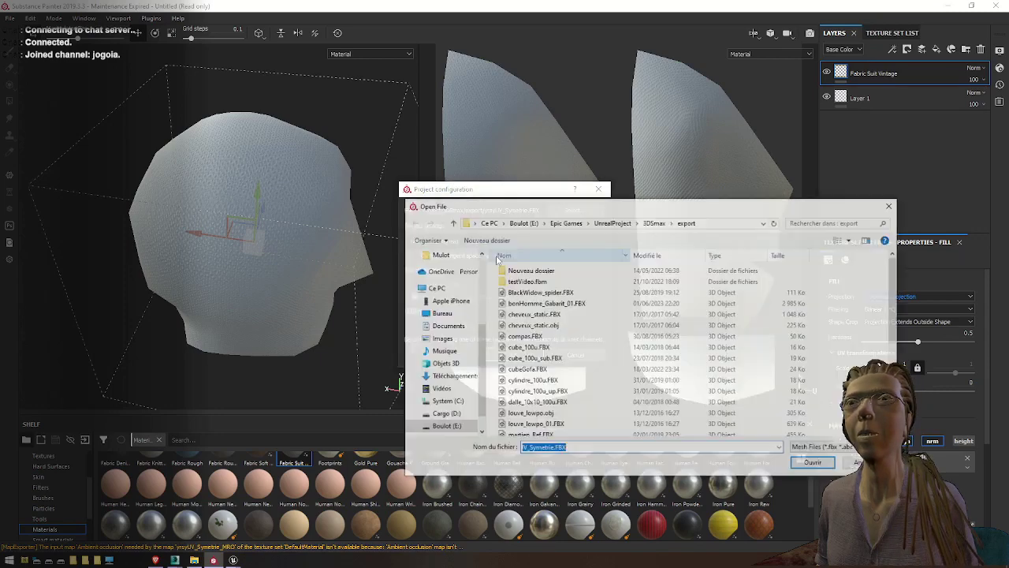
scroll(543, 379, "down", 5)
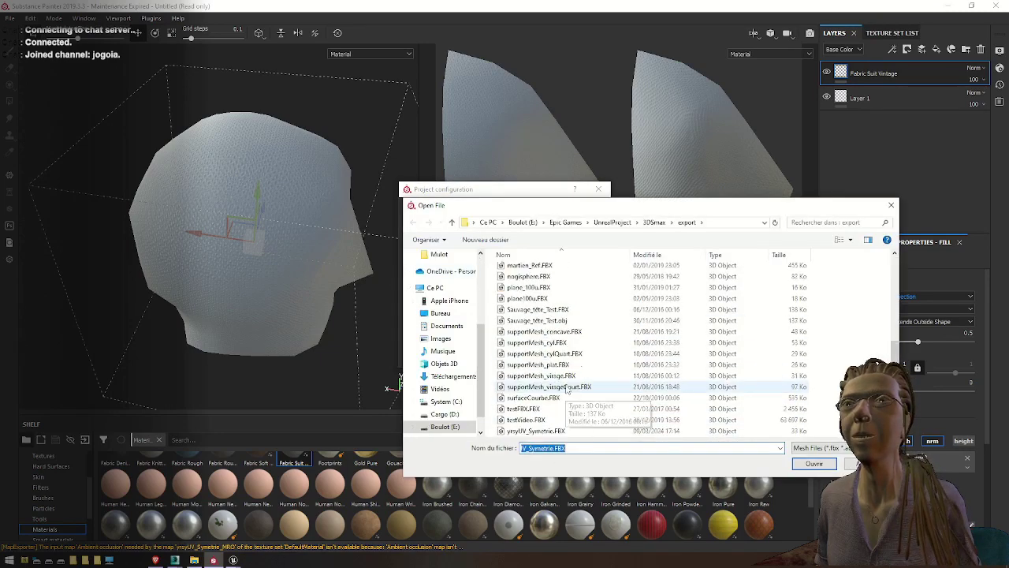
double_click(542, 430)
left_click(517, 354)
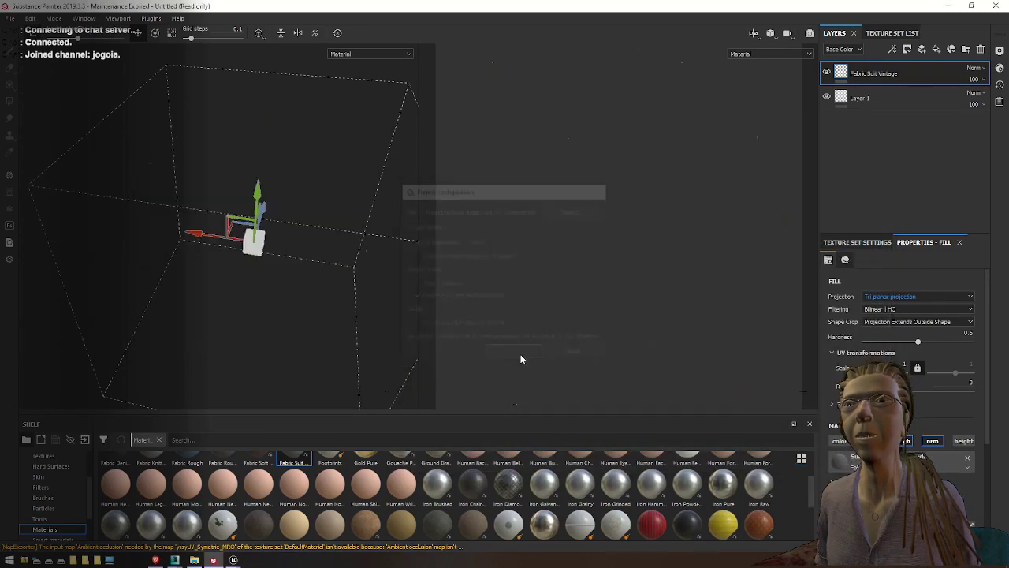
Check the head with its mirrored UVs and export its textures as 8-bit PNG to the Mulot folder with the _JoGo-MRO-simple config
left_click_drag(220, 233, 127, 211, "alt")
scroll(270, 221, "down", 2)
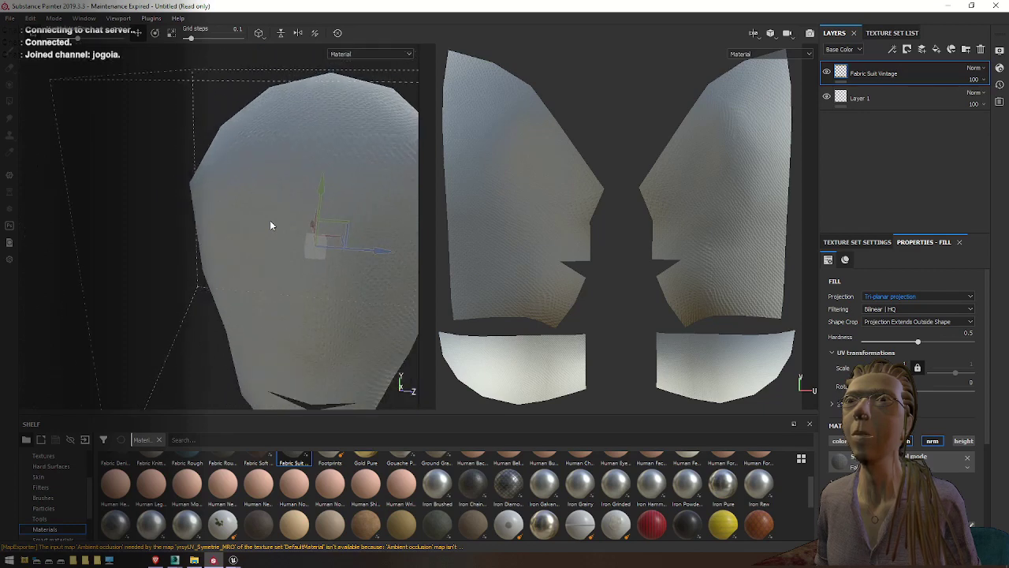
left_click_drag(326, 226, 303, 235, "alt")
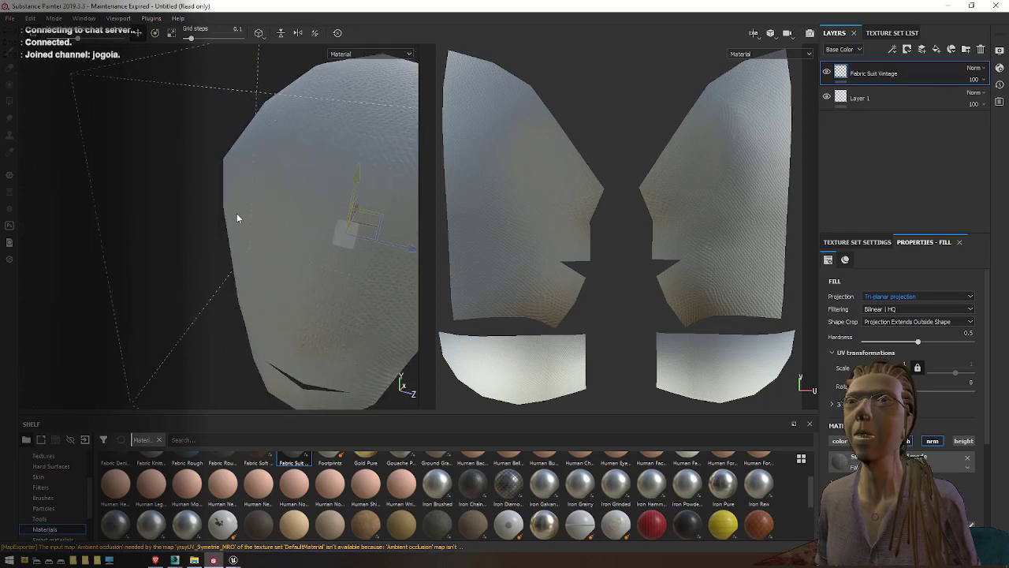
left_click(11, 18)
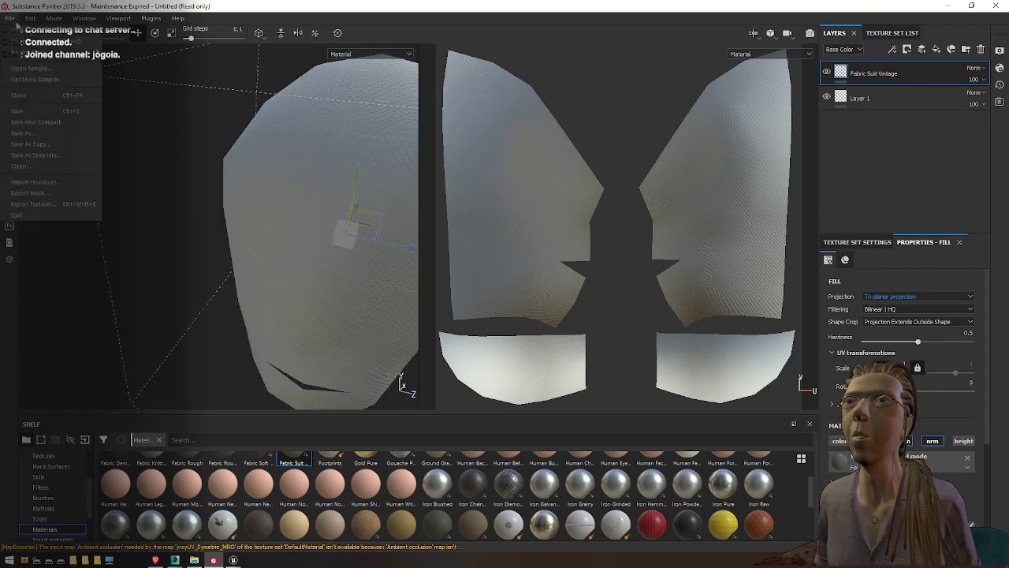
left_click(44, 202)
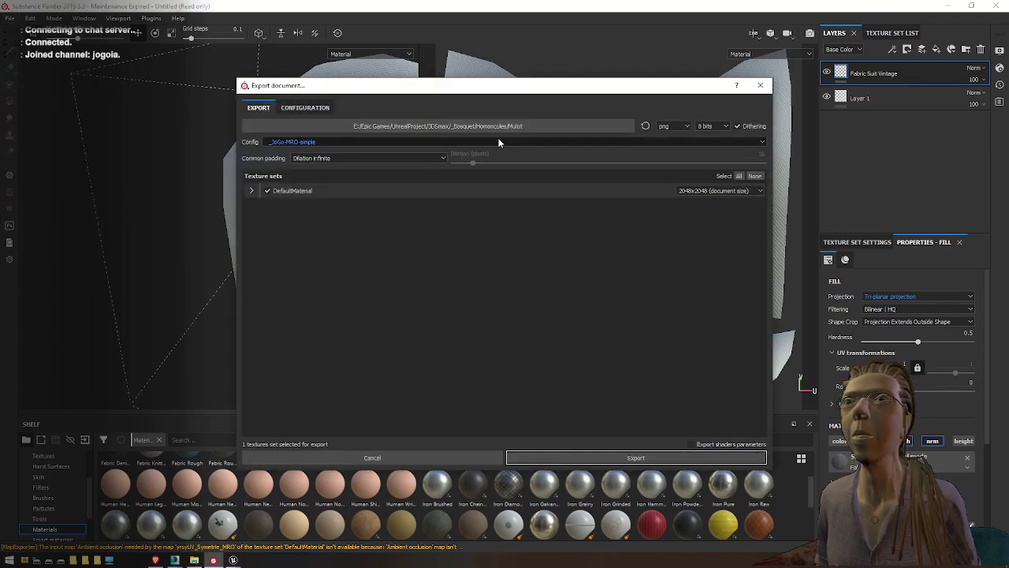
left_click(622, 459)
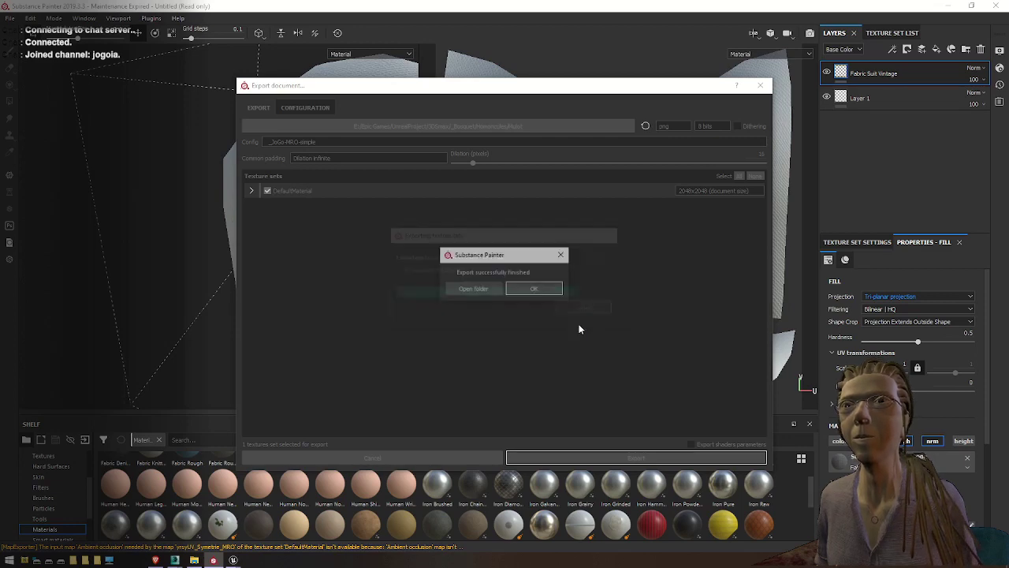
left_click(534, 289)
Switch to Unreal Engine, reimport the yrsyUV_Symetrie mesh and yrsyUV_Symetrie_NRM texture, and view the updated head in the mesh editor
mouse_move(232, 560)
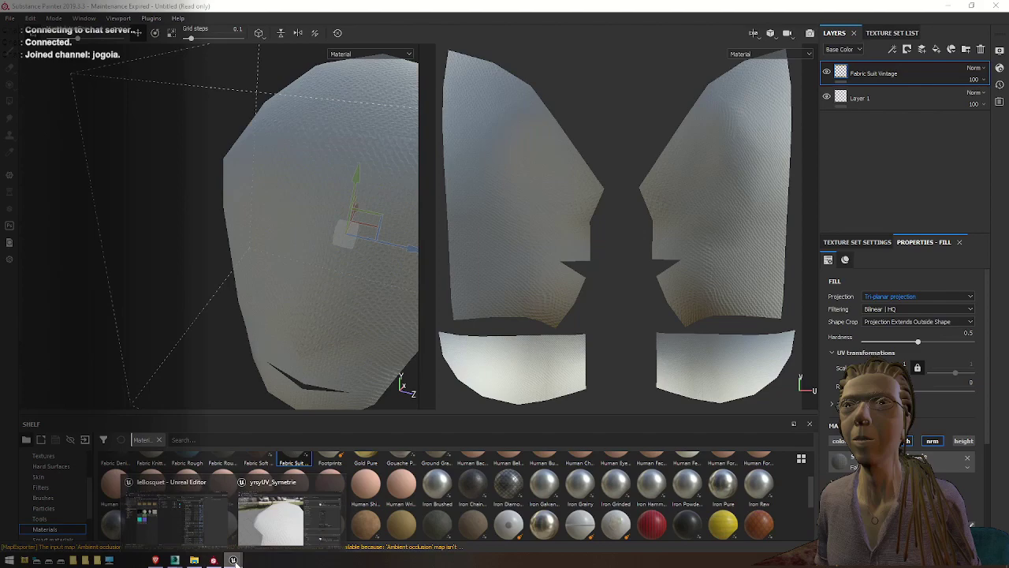
left_click(275, 519)
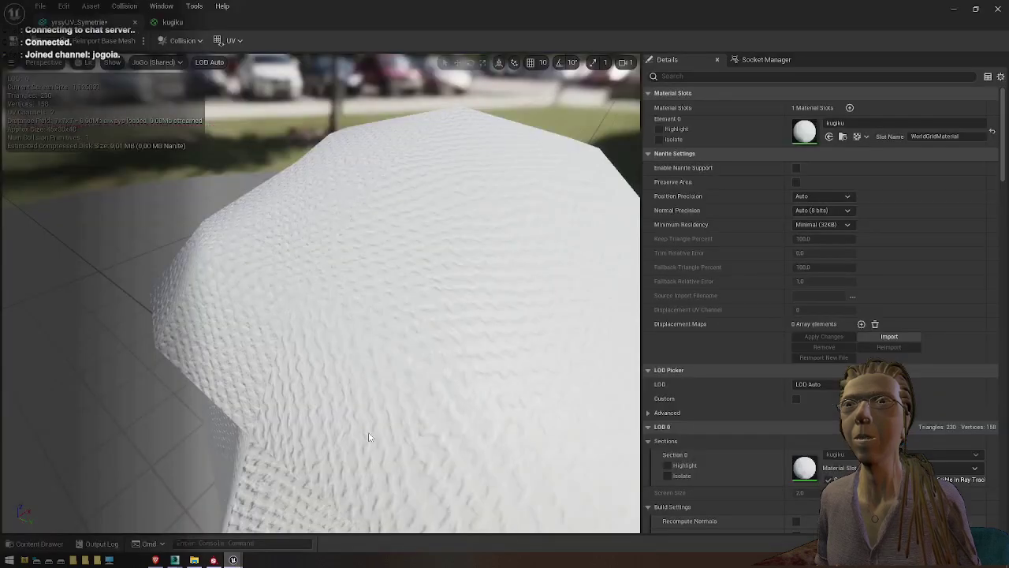
left_click(976, 9)
right_click(242, 202)
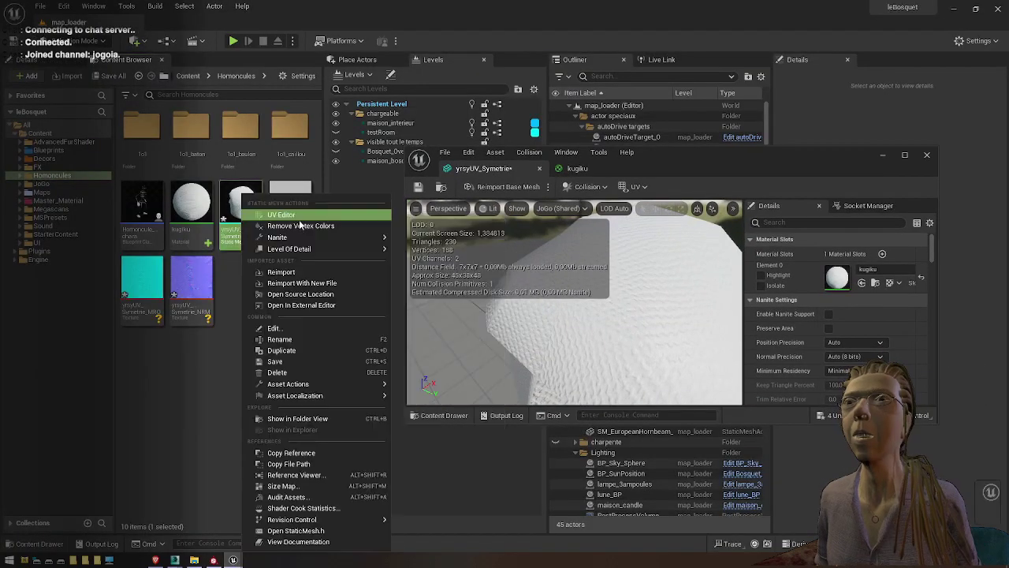
left_click(280, 272)
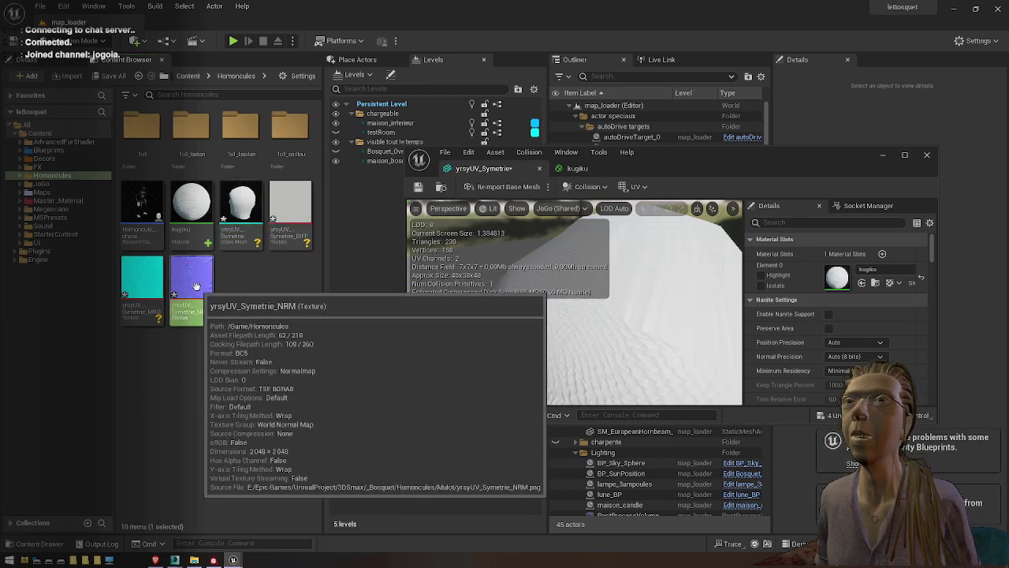
right_click(197, 286)
left_click(250, 284)
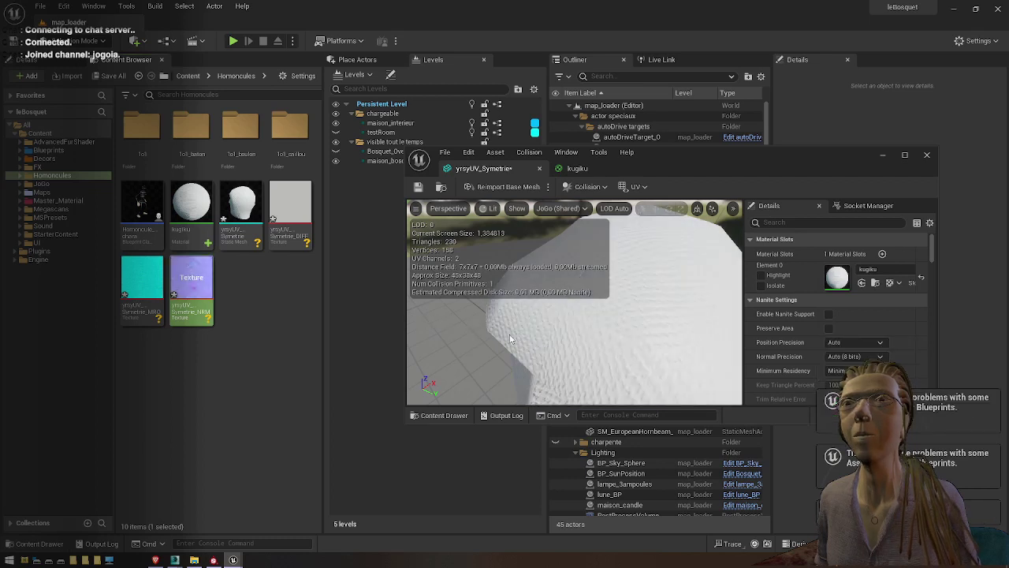
mouse_move(574, 303)
left_mouse_down()
mouse_move(574, 343)
mouse_move(588, 355)
mouse_move(564, 355)
mouse_move(563, 317)
left_mouse_up()
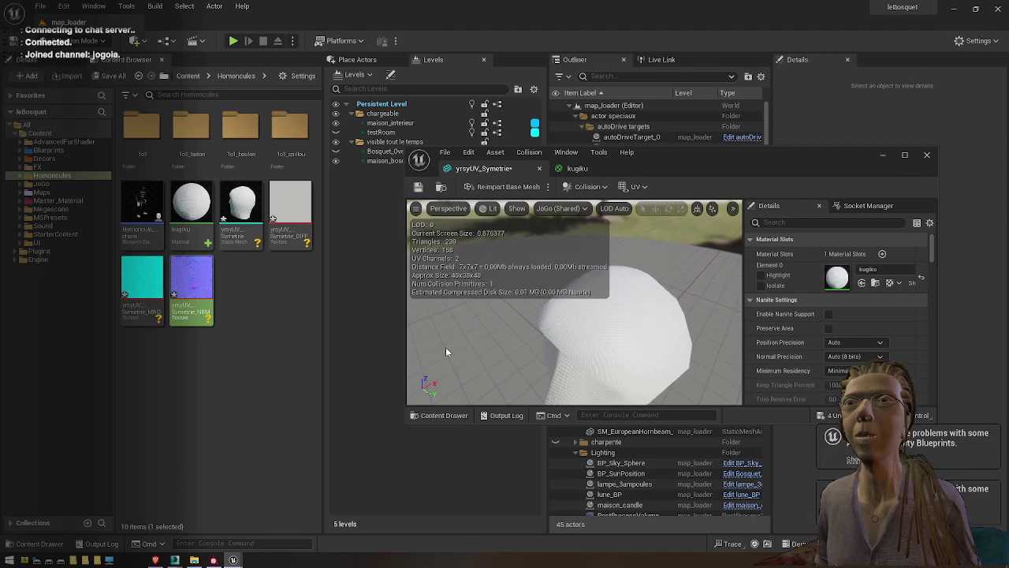
left_click(904, 155)
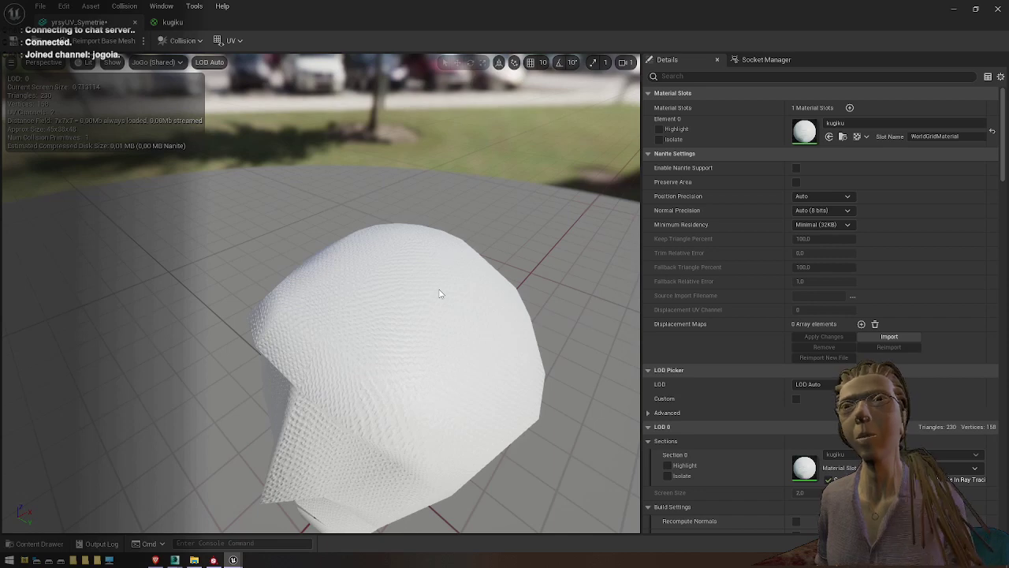
Switch to the mulot_SK.max scene in 3ds Max and select the rodent skeleton mesh
left_click(976, 9)
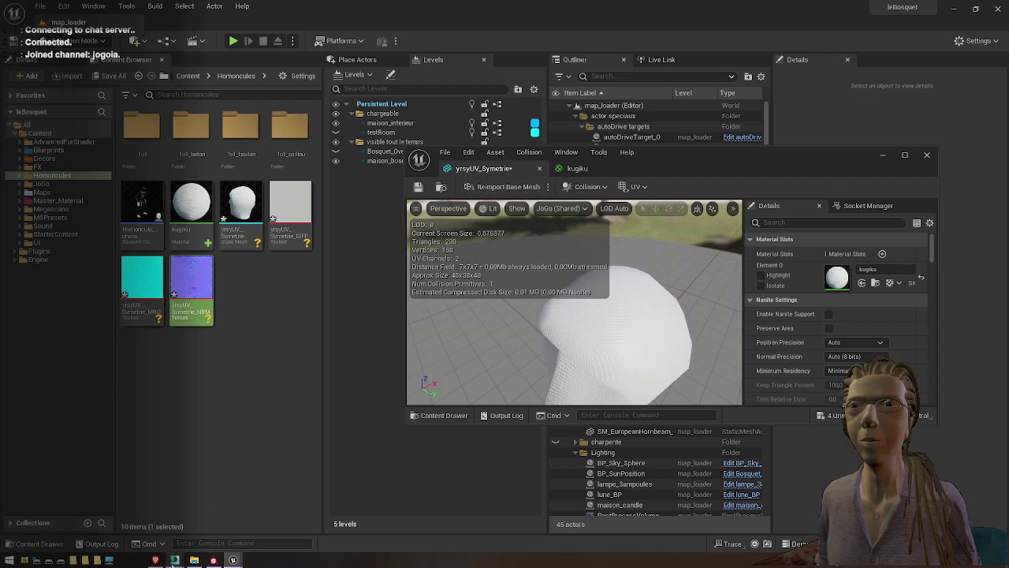
mouse_move(175, 561)
left_click(158, 525)
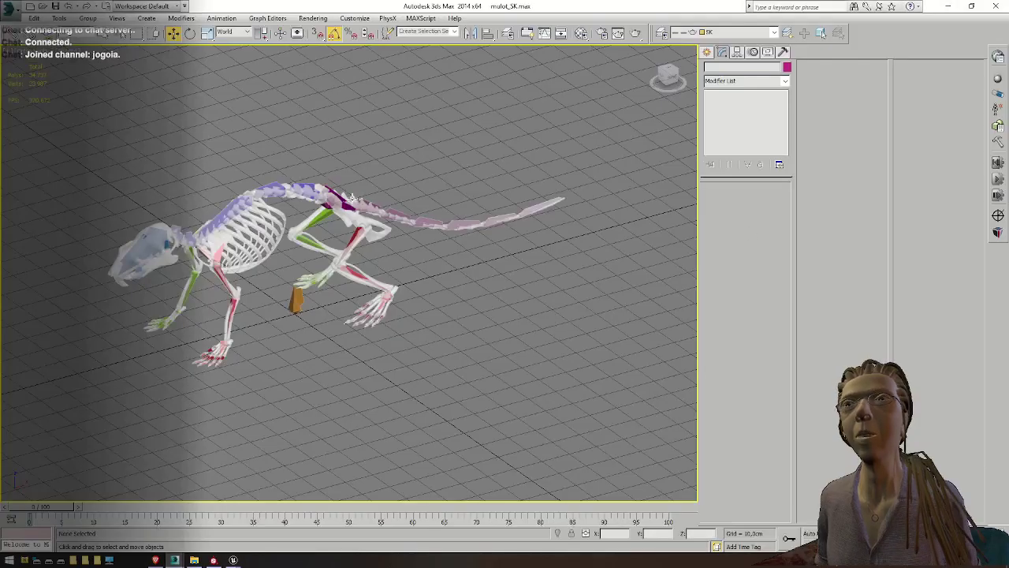
left_click(713, 31)
left_click(710, 41)
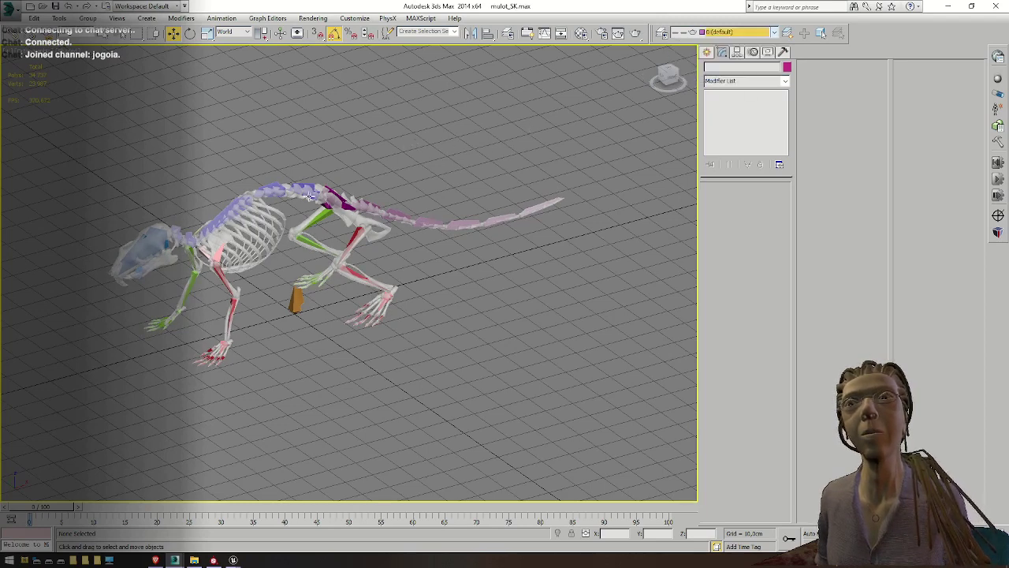
left_click(238, 250)
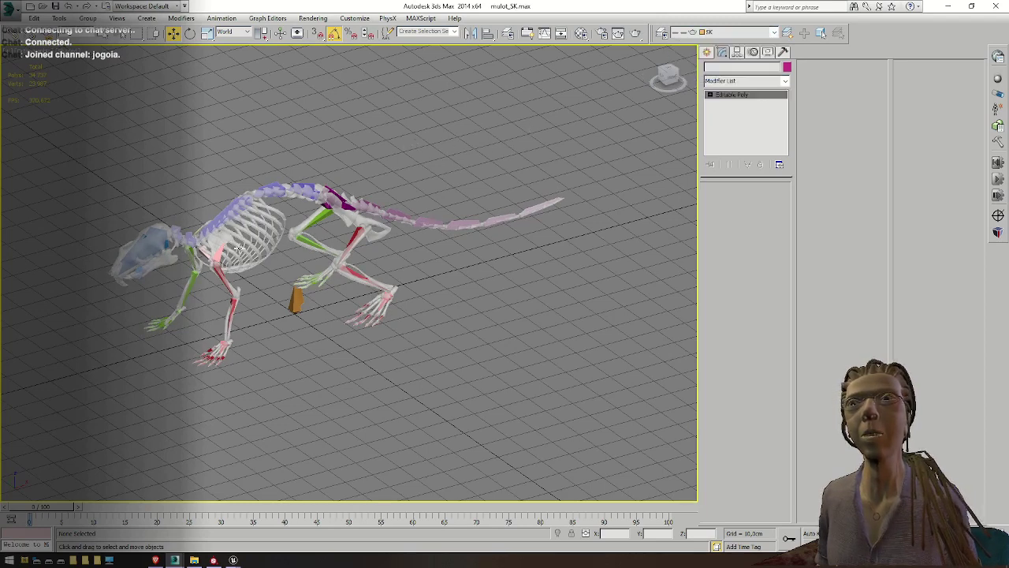
Apply an Unwrap UVW modifier to the skeleton and examine its UV layout in the UV editor
left_click(785, 81)
scroll(727, 315, "down", 5)
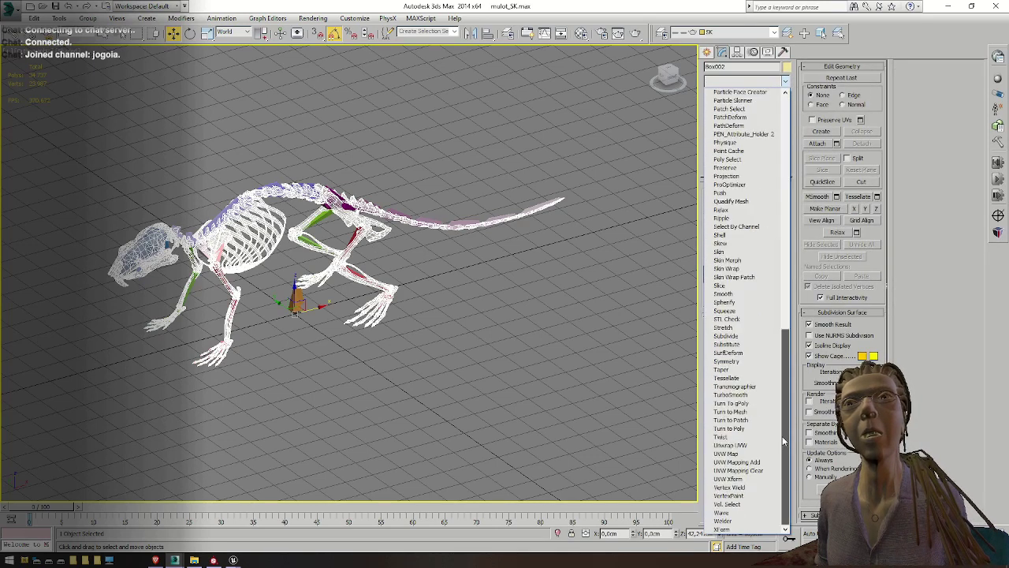
left_click(727, 447)
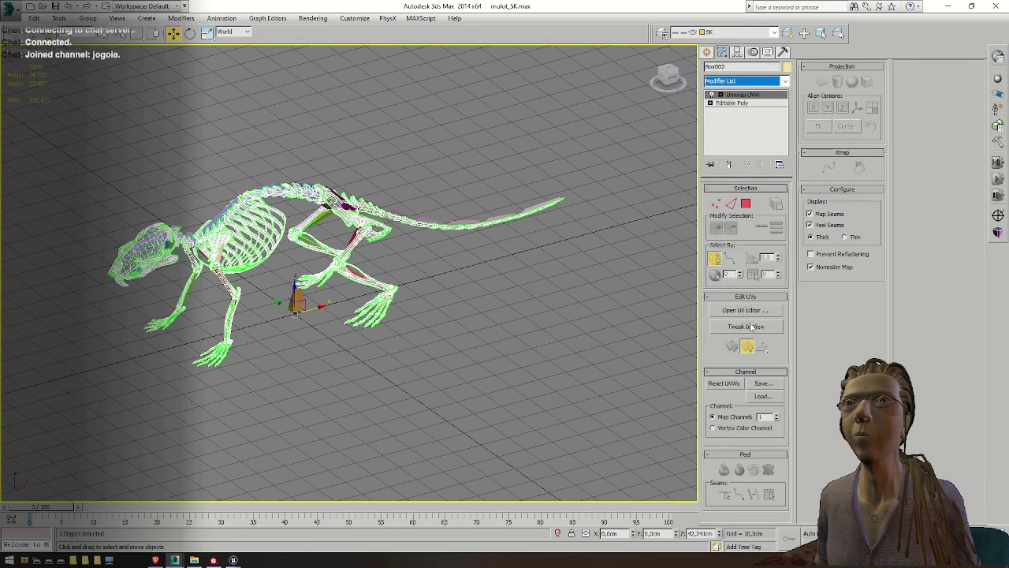
left_click(746, 310)
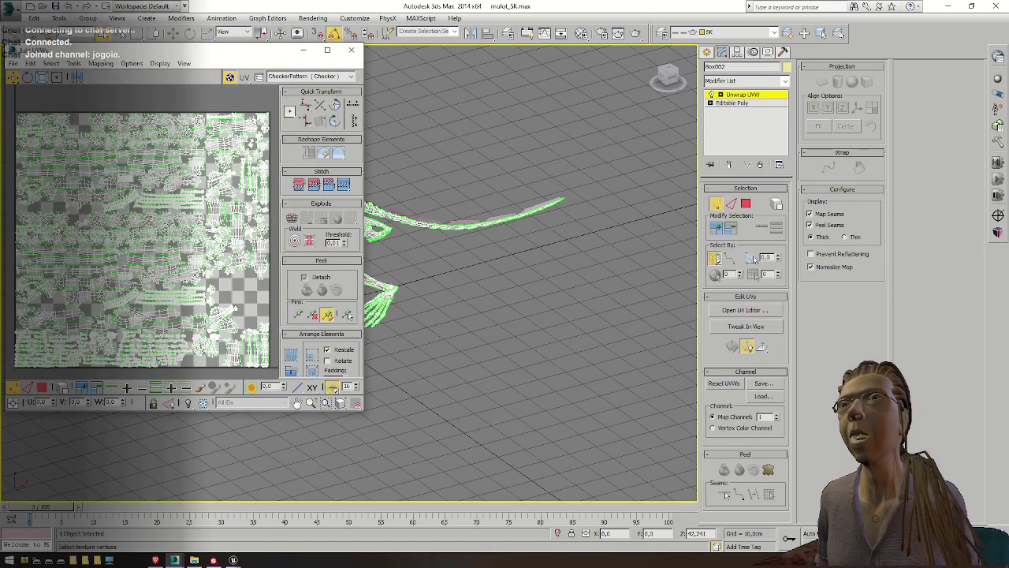
left_click(351, 51)
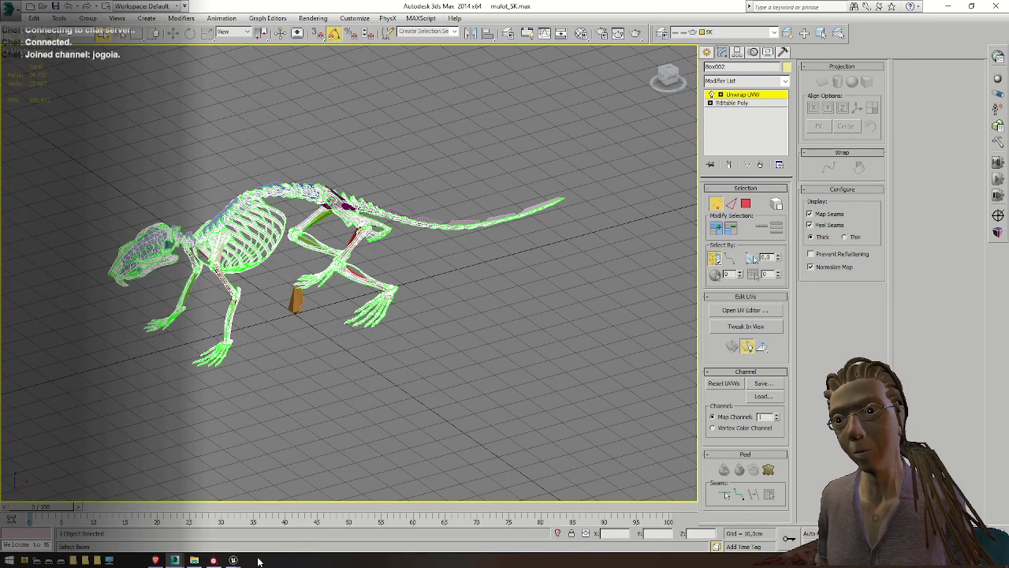
Switch to Substance Painter and launch Photoshop CS4 in the background
left_click(215, 560)
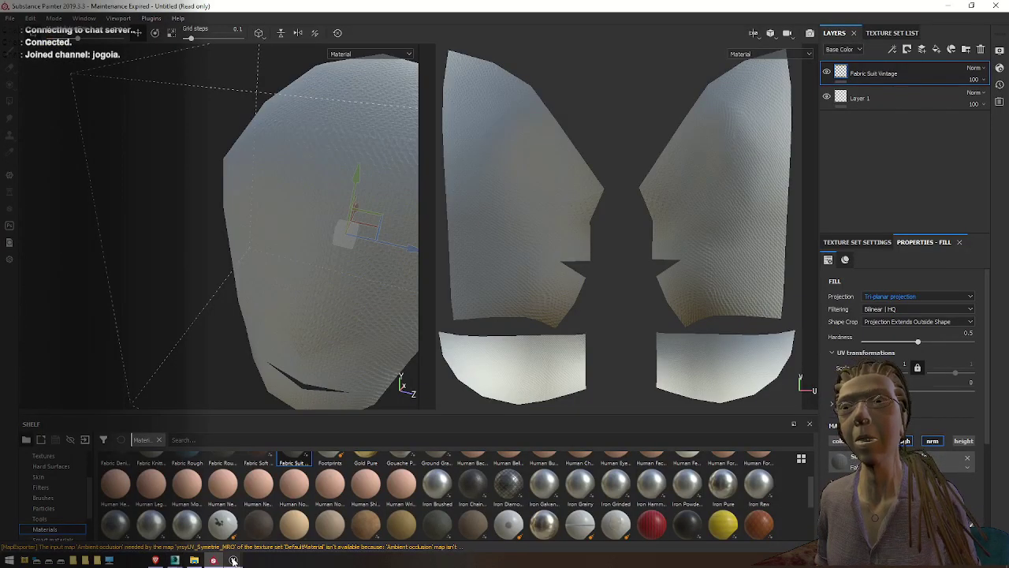
mouse_move(486, 5)
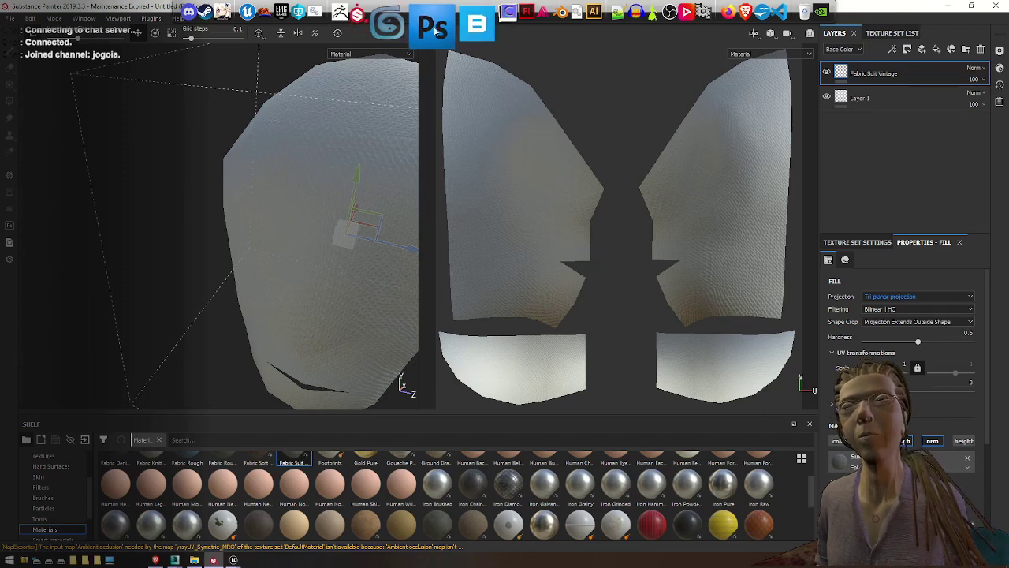
left_click(436, 30)
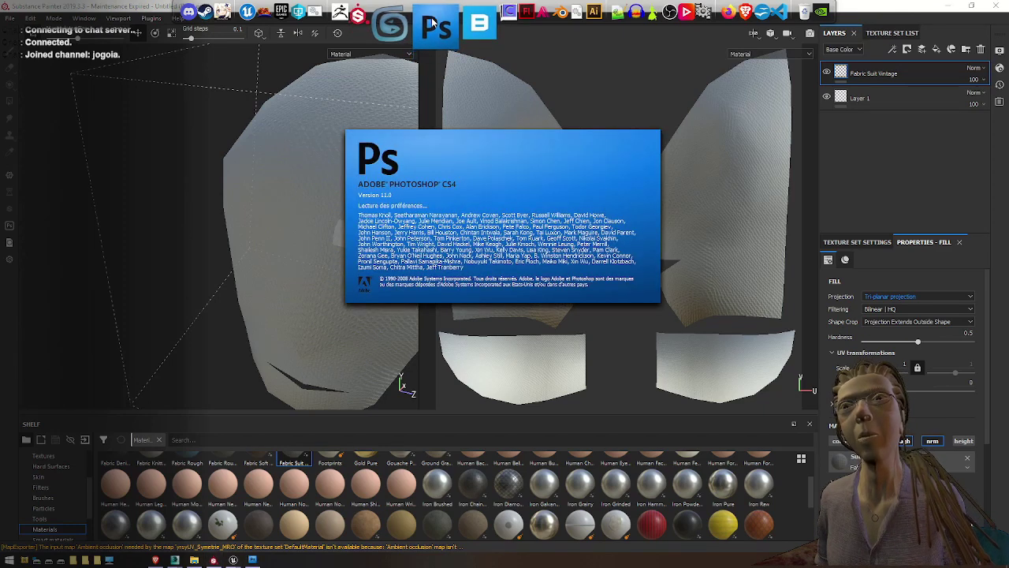
left_click(603, 67)
Add two fill layers above Fabric Suit Vintage, hide all layers below the top one, and set its base color to black
middle_click_drag(189, 164, 142, 183, "alt")
scroll(234, 197, "up", 2)
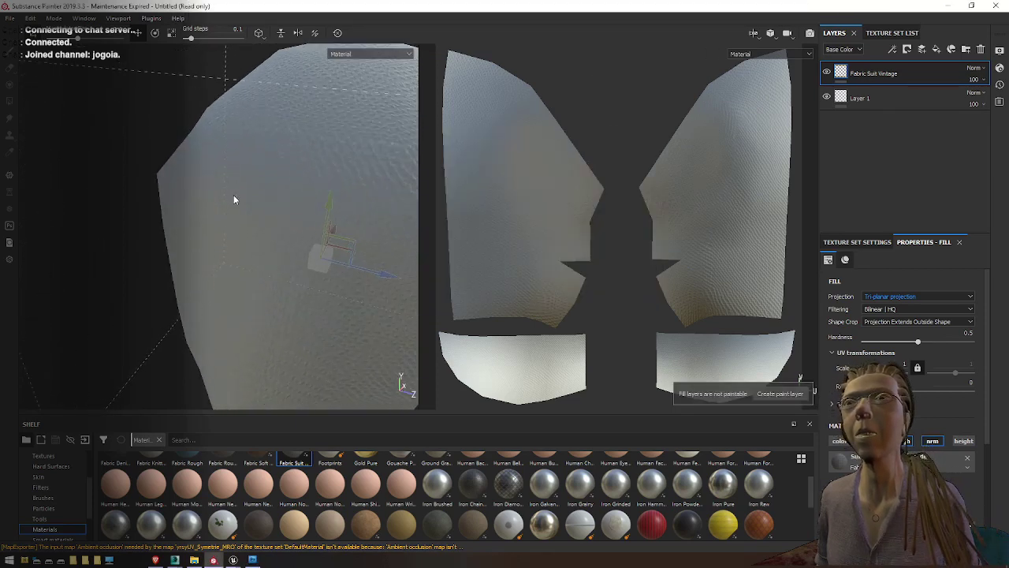
scroll(235, 196, "down", 4)
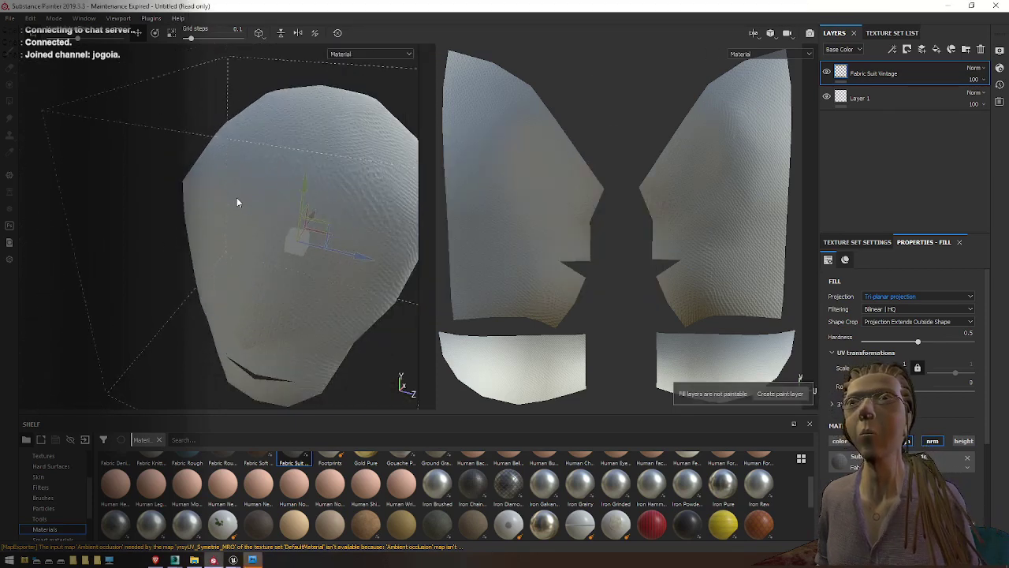
left_click(906, 50)
left_click(936, 51)
left_click(937, 50)
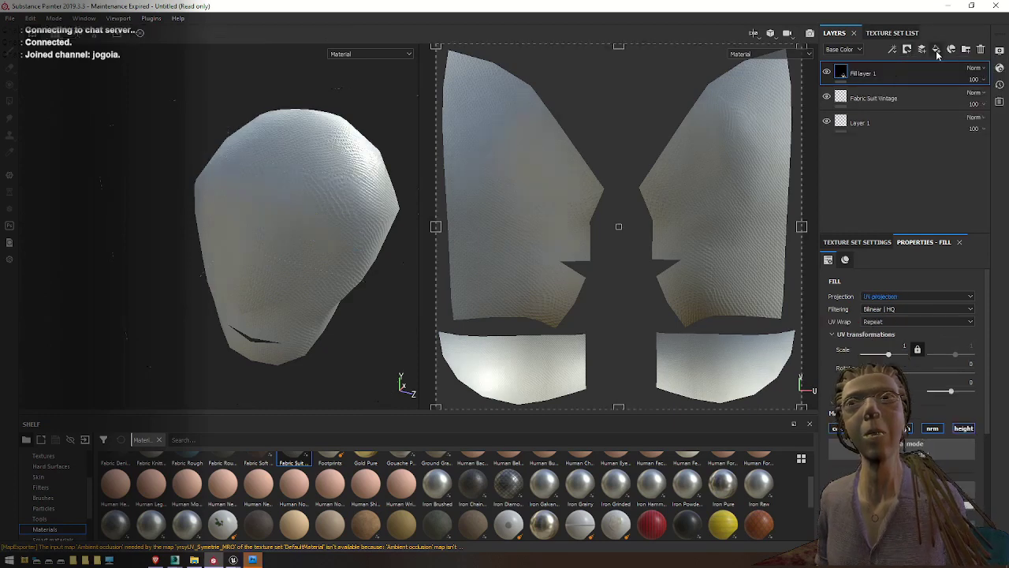
left_click(937, 51)
left_click(829, 96)
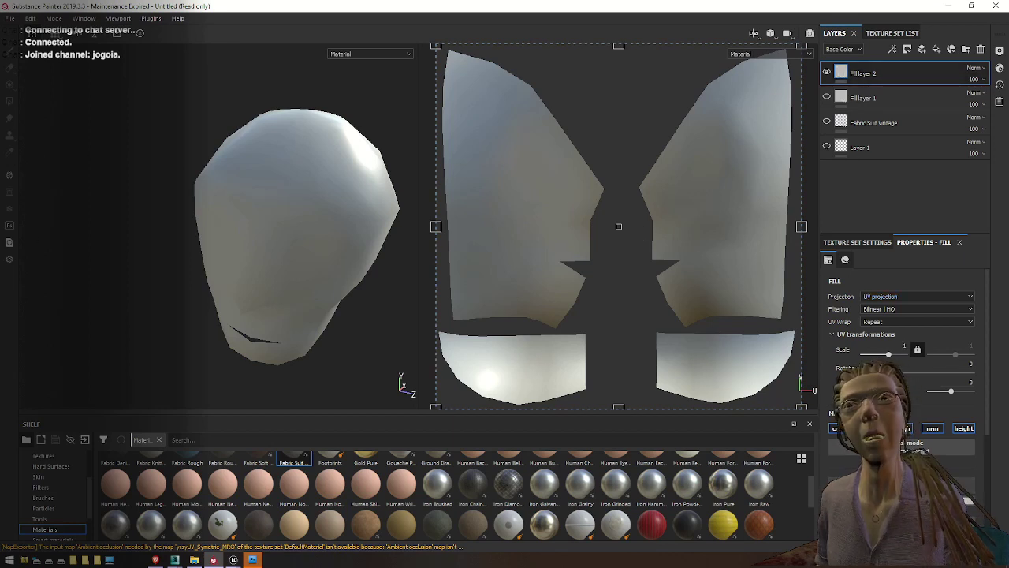
left_click(967, 500)
left_click_drag(994, 412, 994, 475)
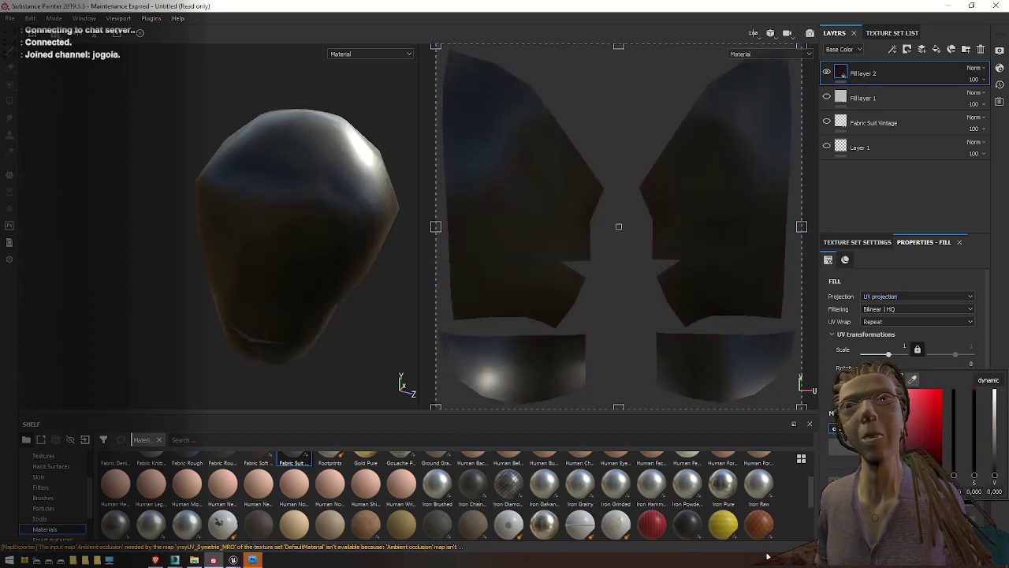
left_click(905, 201)
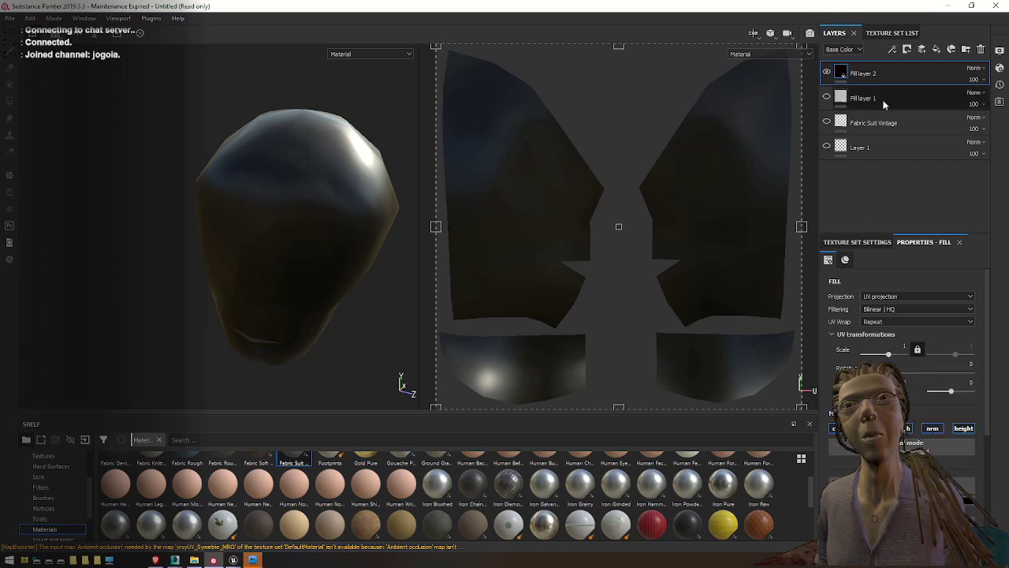
Add another fill layer above the black one and set its base color to pure white
left_click(923, 49)
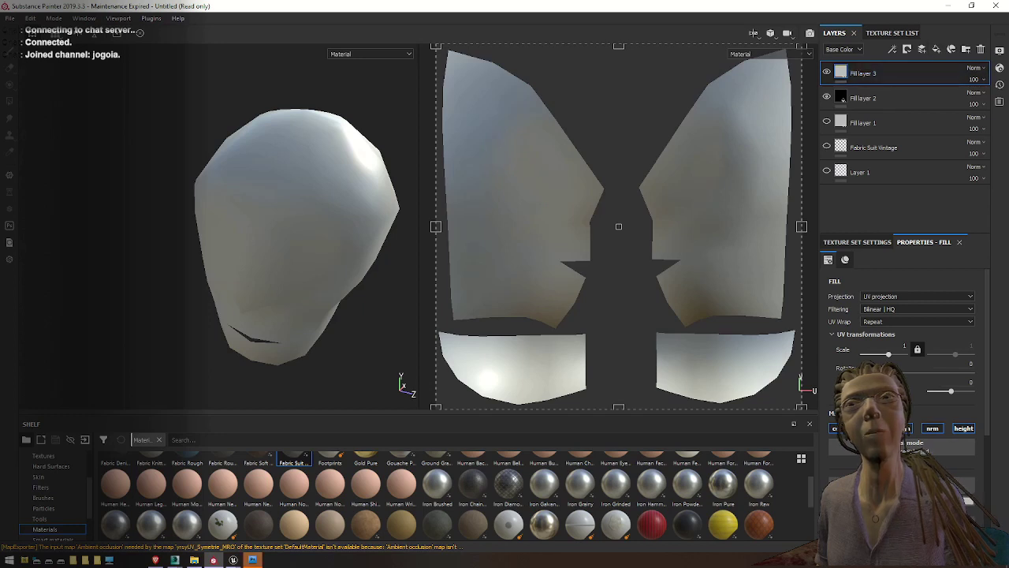
left_click(902, 500)
left_click_drag(888, 422, 831, 356)
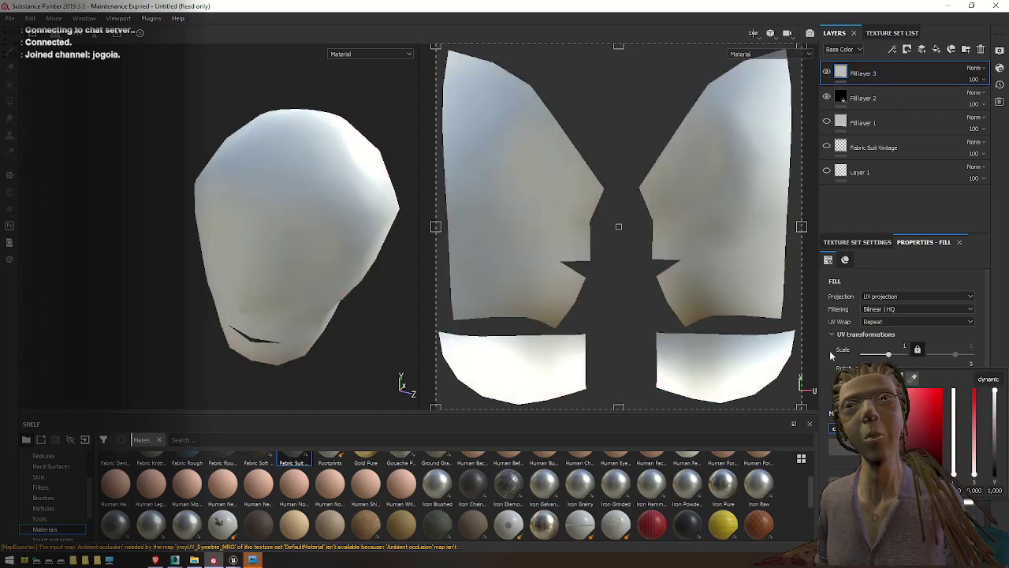
Add a black mask to the white fill layer and reveal both UV shells of the layout's right half with Polygon Fill
left_click(906, 49)
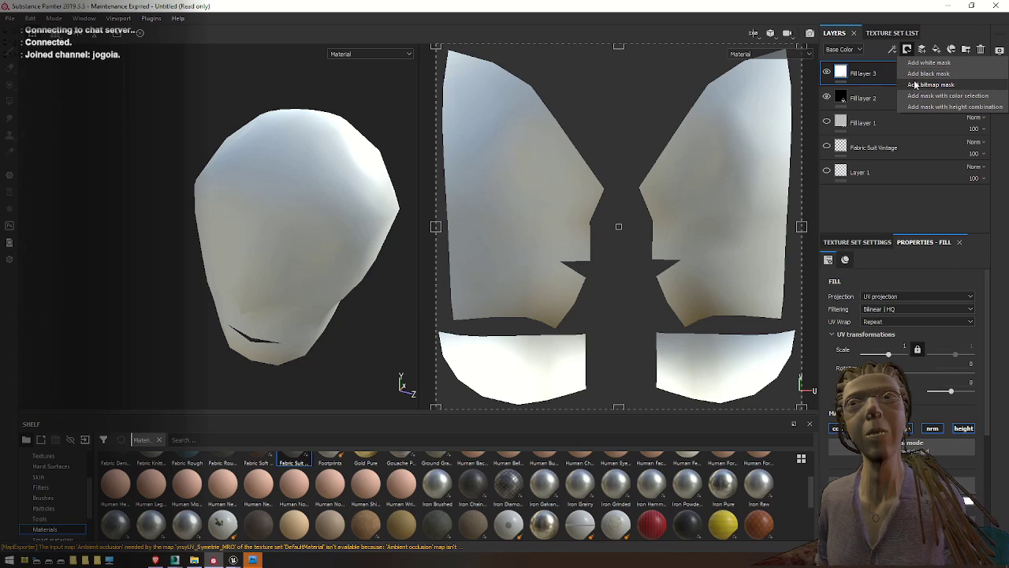
left_click(917, 86)
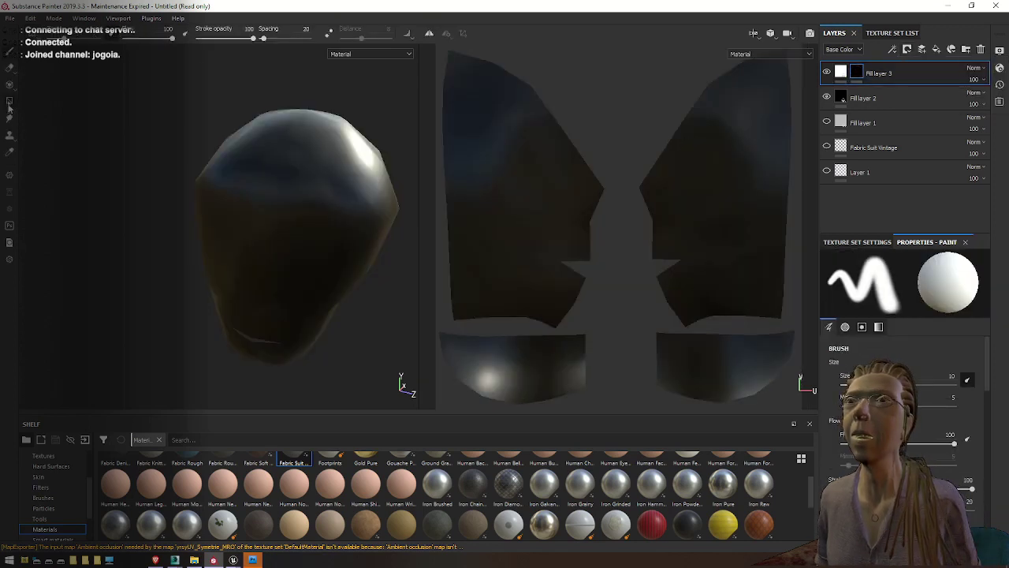
key("4")
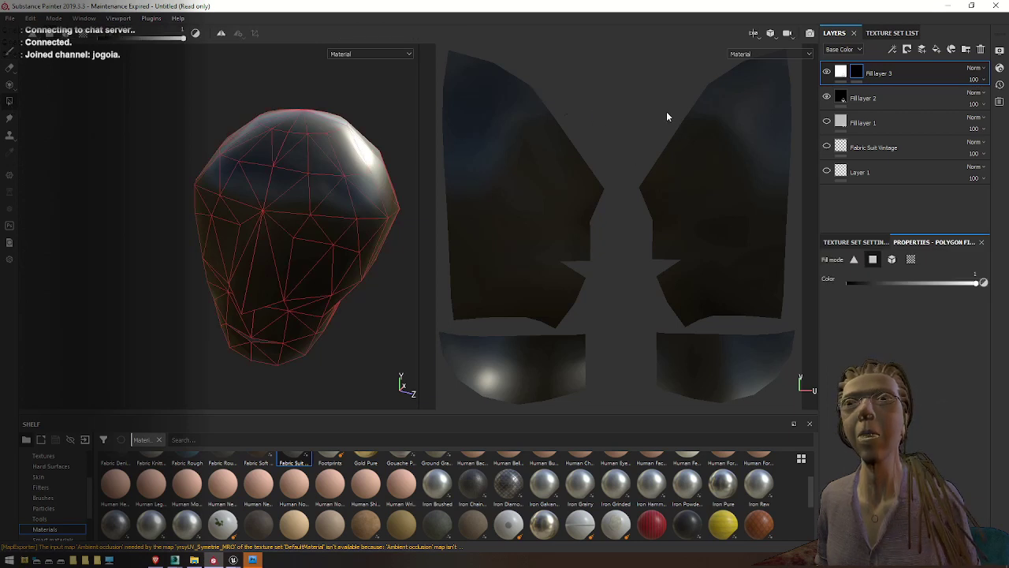
left_click_drag(654, 108, 806, 433)
left_click_drag(689, 71, 823, 104)
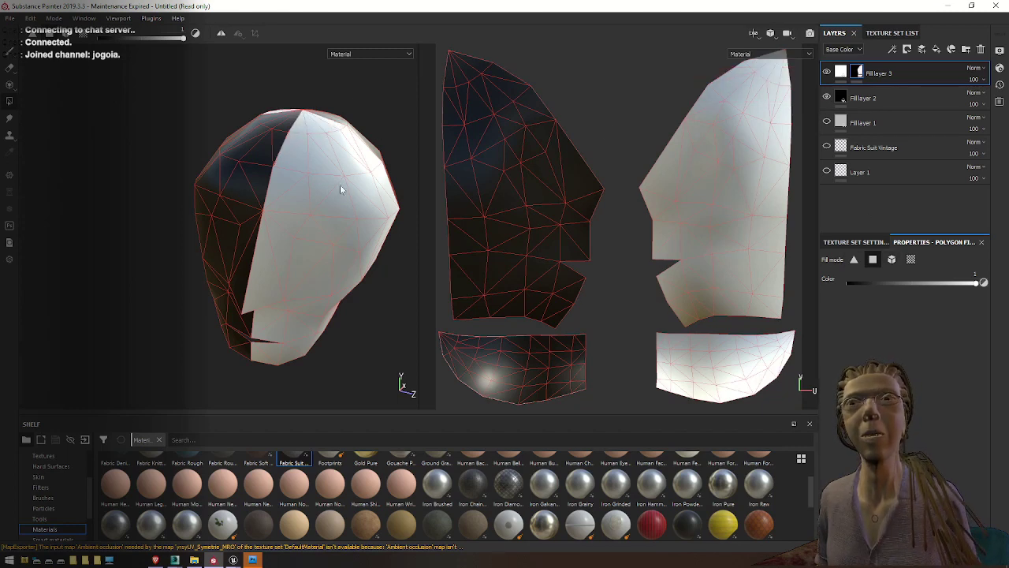
Inspect the black and white halves on the head, then mask out the lower-right UV shell using polygon fill color 0
left_click_drag(279, 125, 335, 99, "alt")
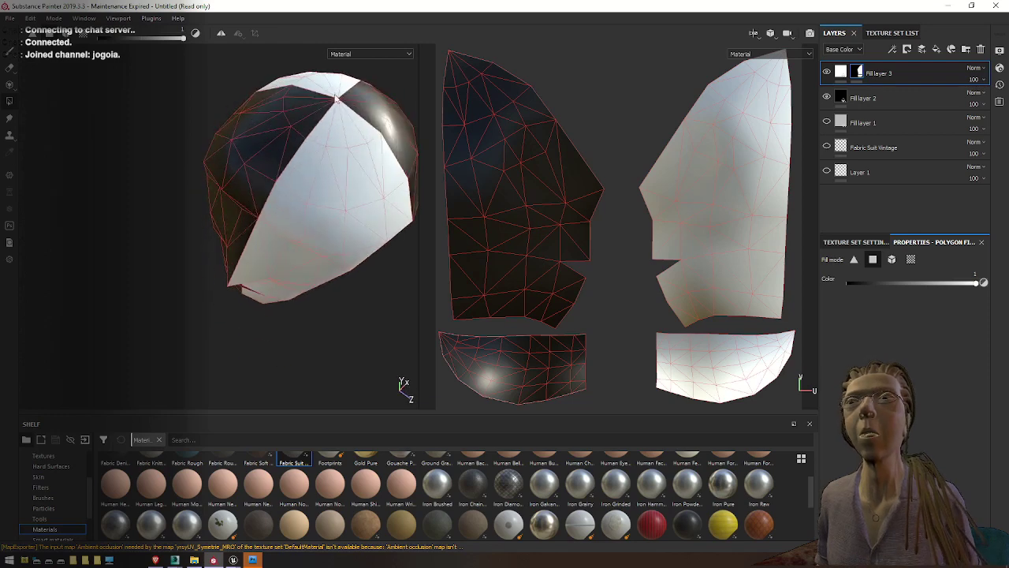
left_click_drag(251, 396, 323, 351, "alt")
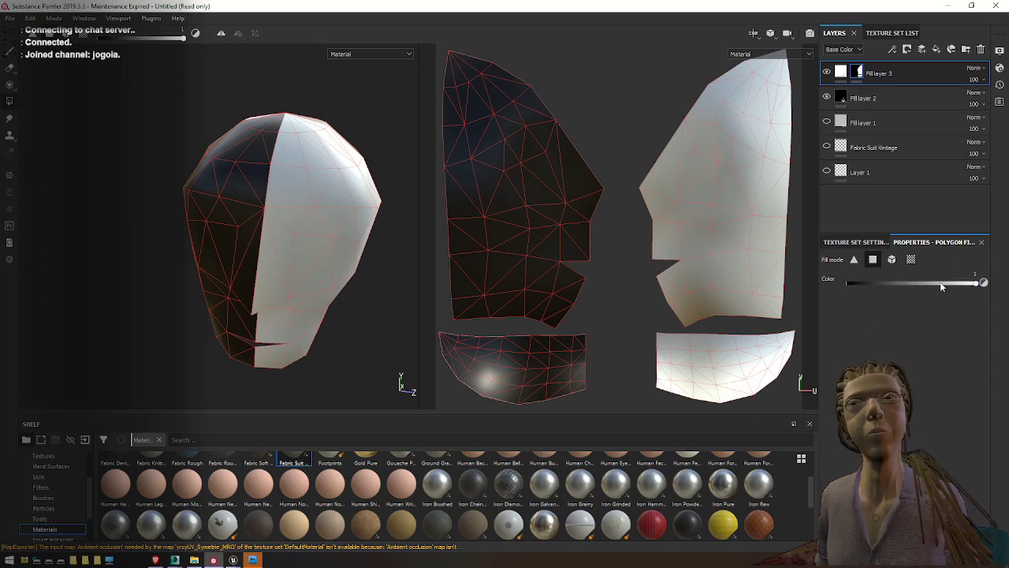
left_click_drag(940, 281, 714, 309)
mouse_move(639, 406)
left_mouse_down()
mouse_move(803, 335)
mouse_move(764, 358)
left_mouse_up()
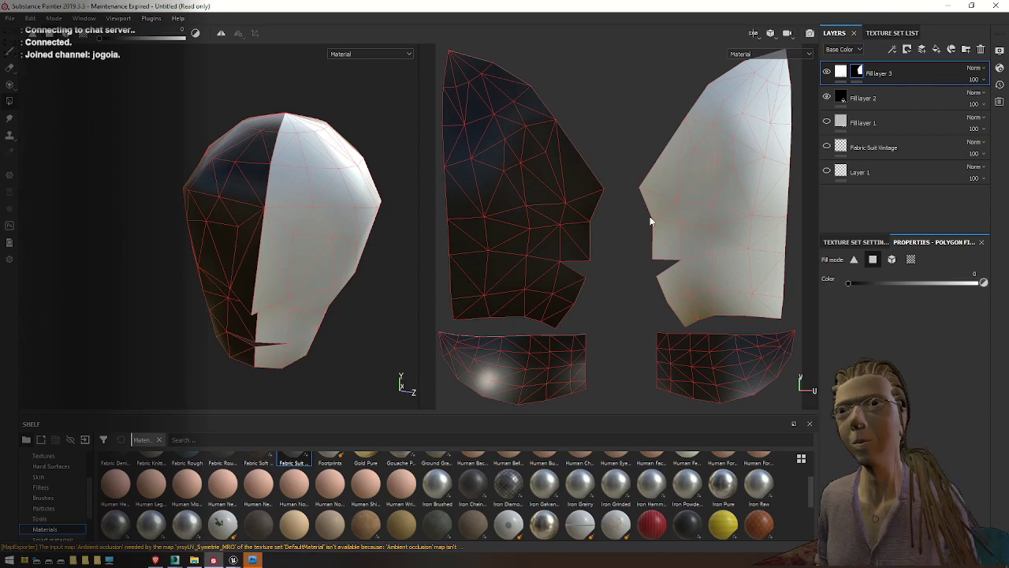
Switch to the untitled head scene in 3ds Max and undo the mirroring of the right-hand UV shells in the UV editor
mouse_move(177, 560)
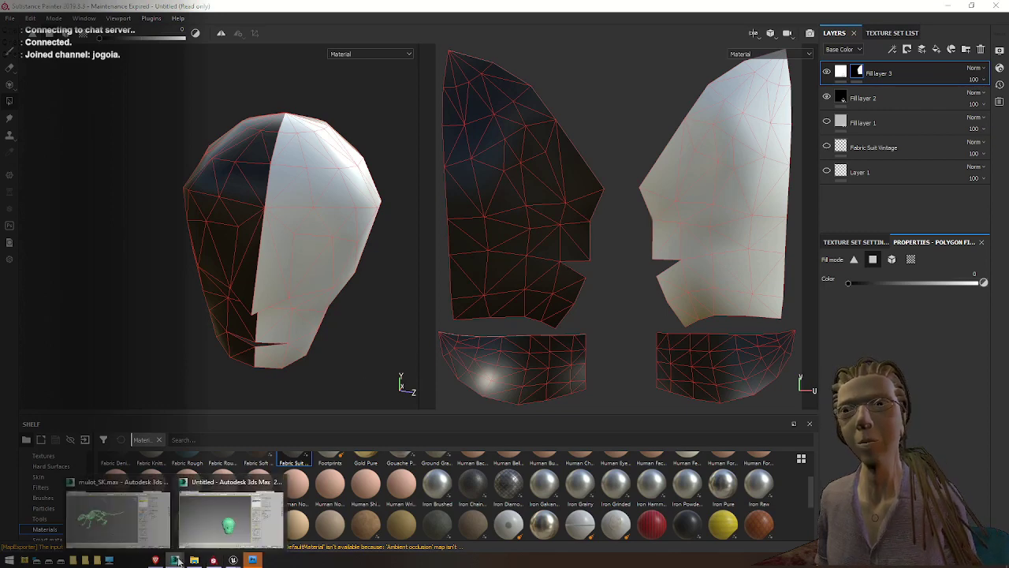
left_click(221, 512)
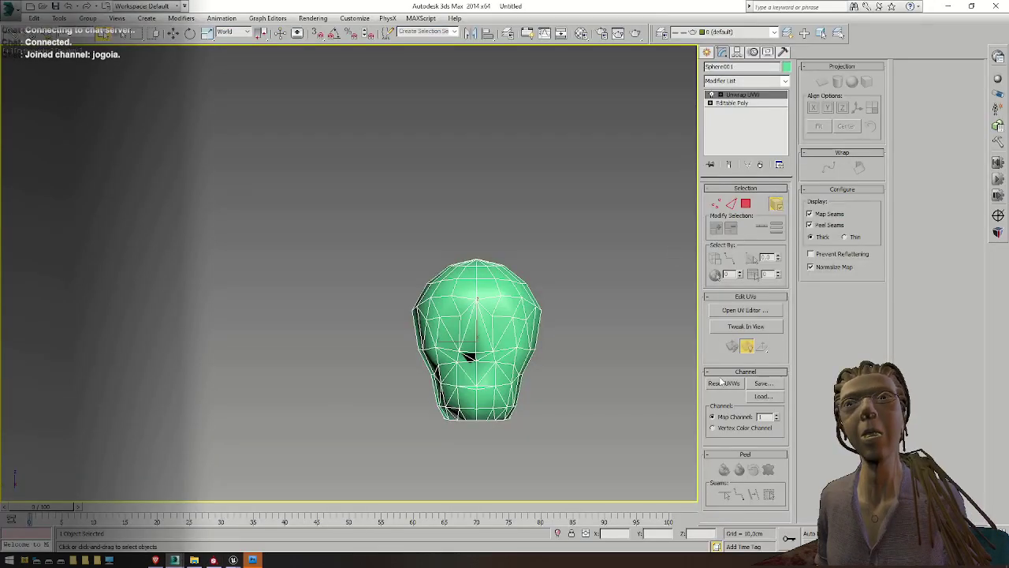
left_click(710, 313)
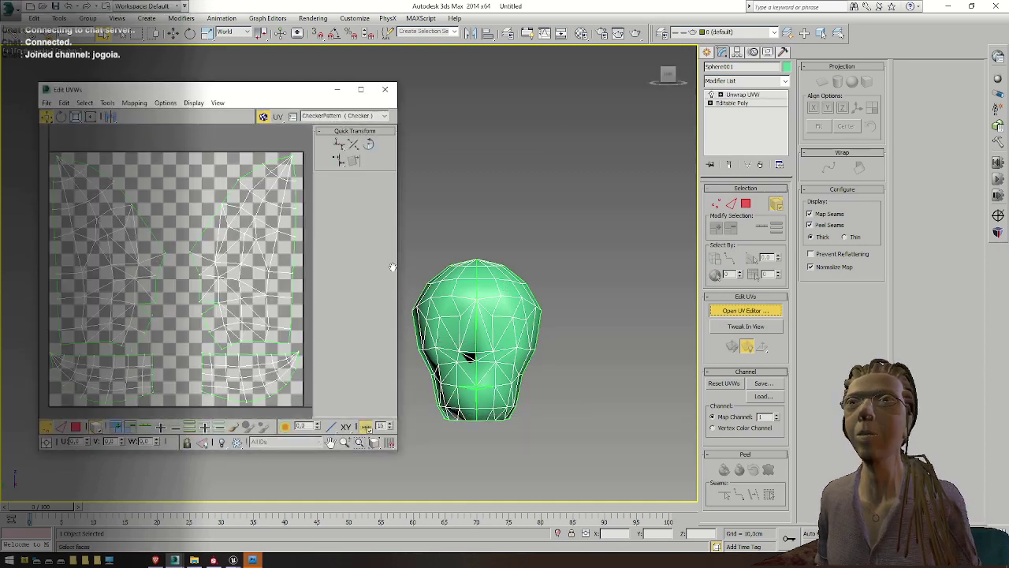
key("ctrl+z")
key("ctrl+z")
key("ctrl+z")
key("ctrl+z")
key("ctrl+z")
key("ctrl+z")
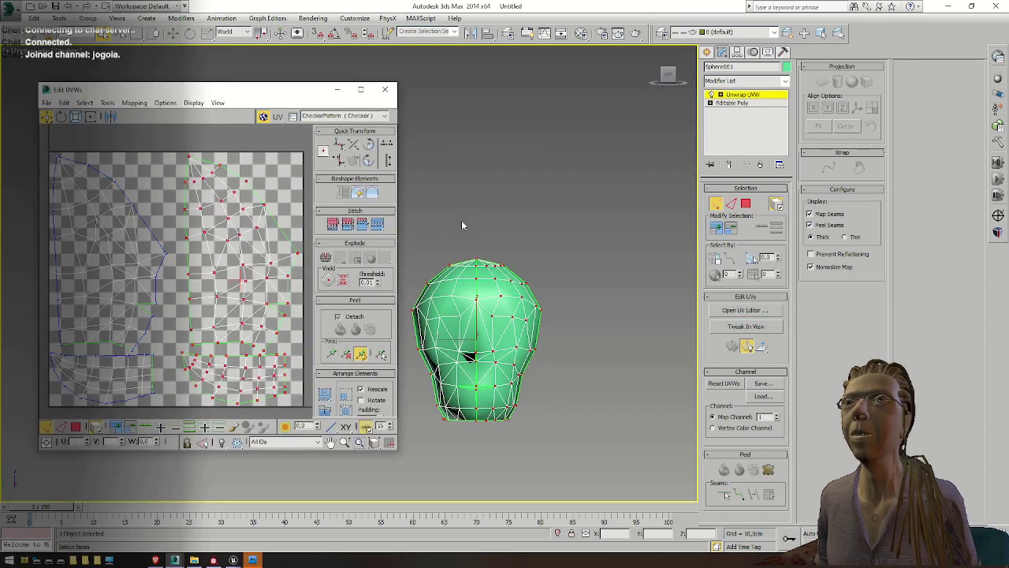
left_click(448, 186)
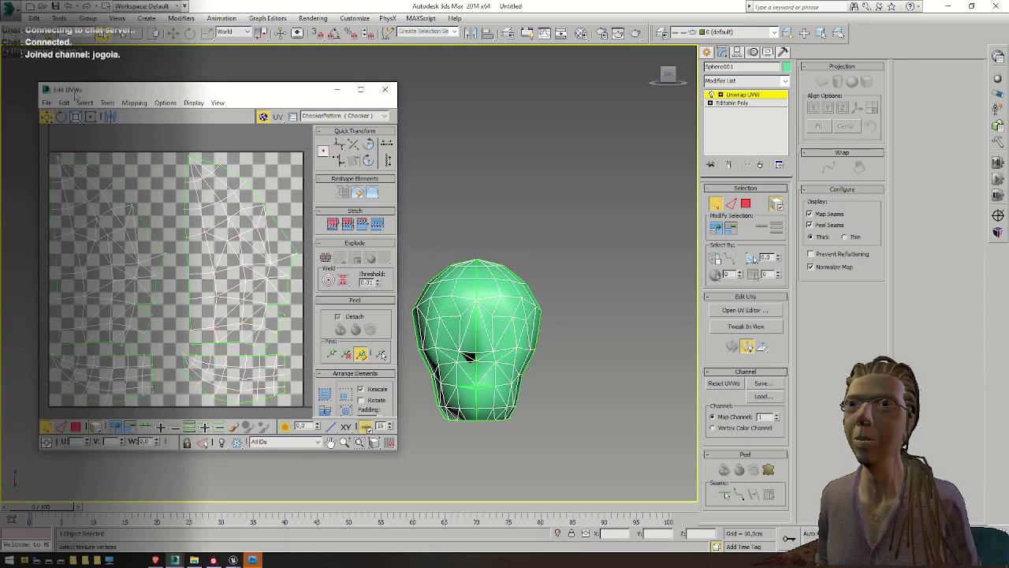
left_click(385, 89)
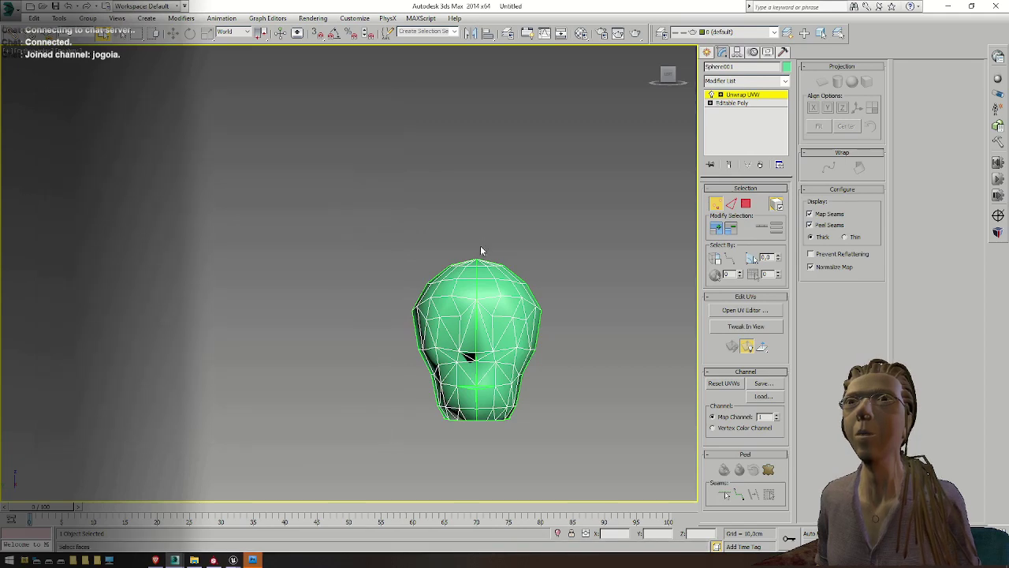
Export the selected head as FBX, replacing the existing yrsyUV_Symetrie.FBX, with the current export settings
right_click(486, 298)
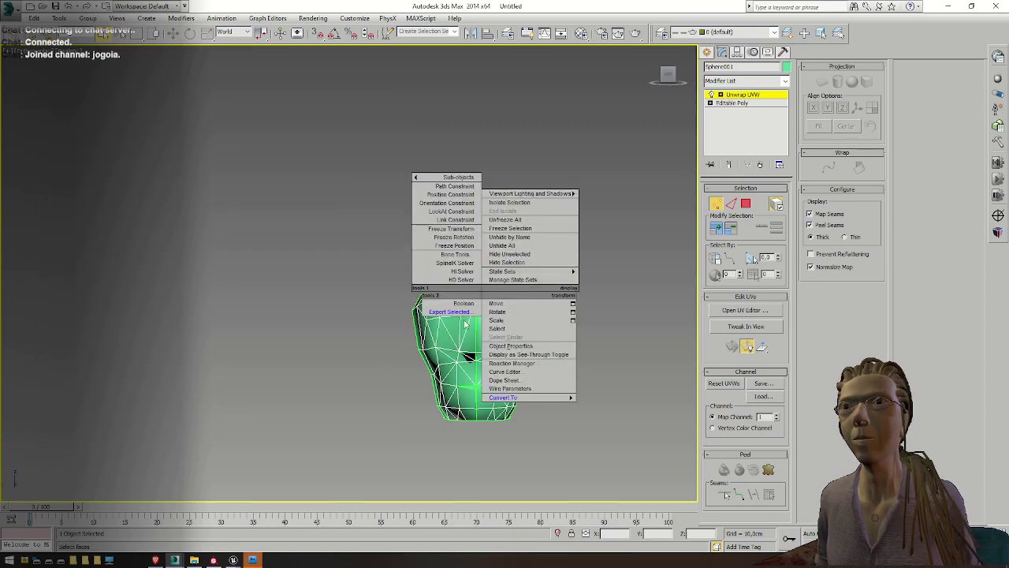
left_click(449, 312)
double_click(124, 344)
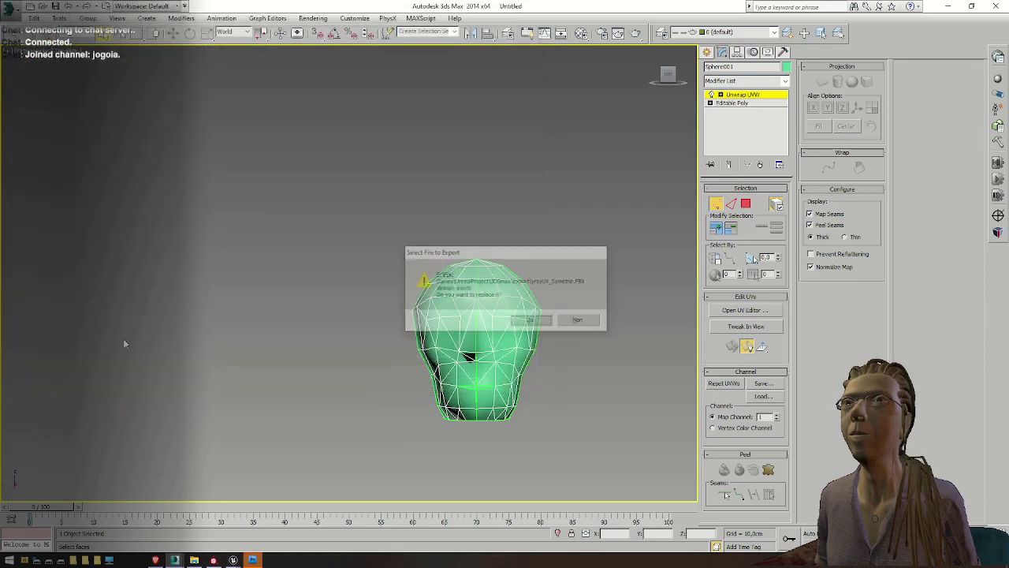
left_click(544, 320)
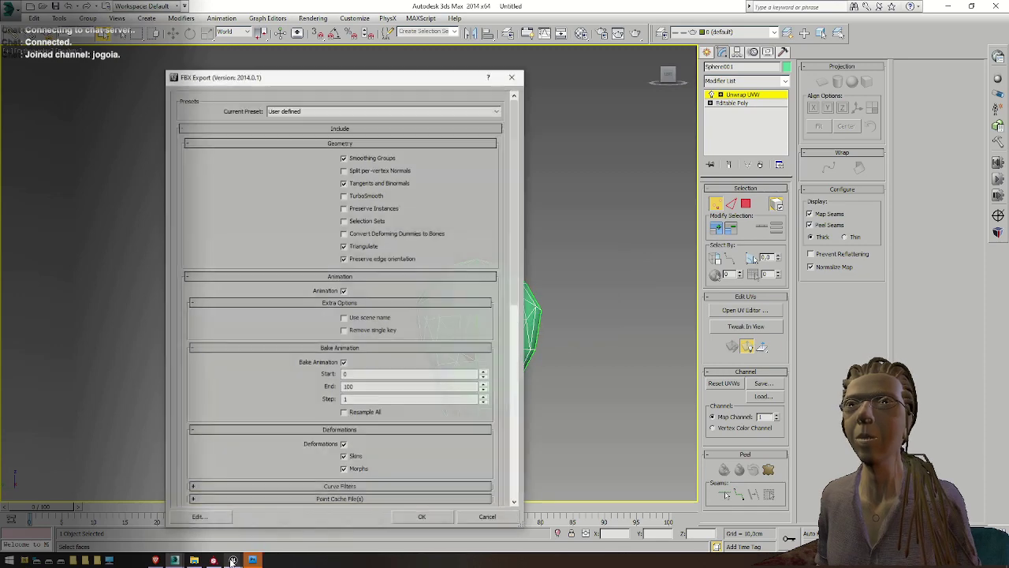
Complete the FBX export, then switch to Substance Painter and reload yrsyUV_Symetrie.FBX as the project mesh
key("Return")
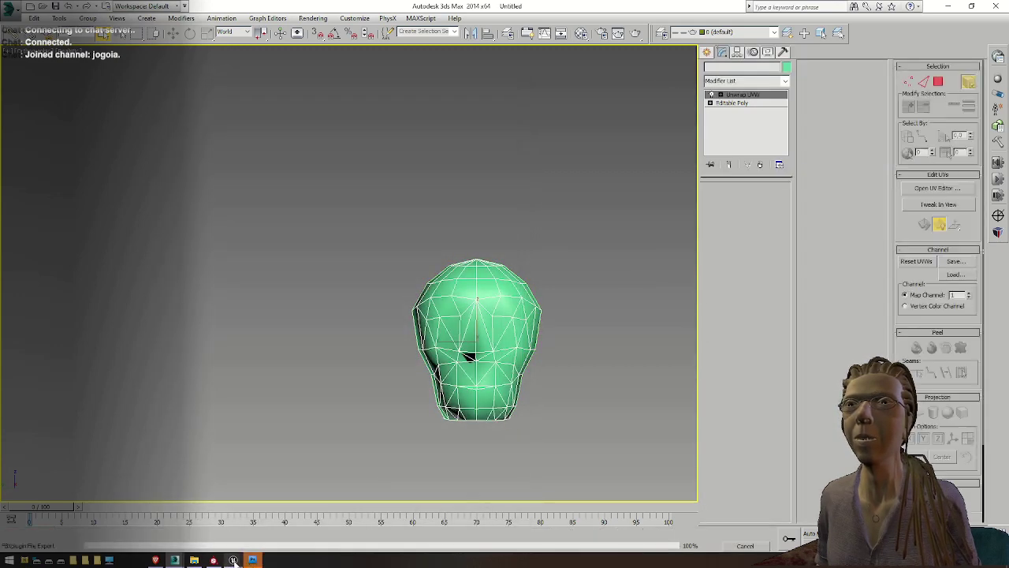
left_click(268, 504)
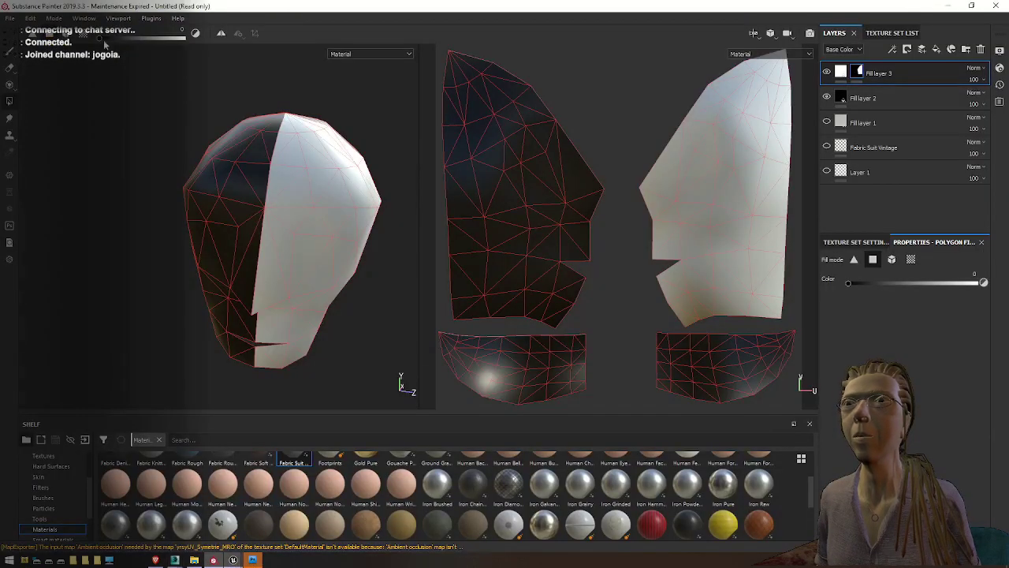
left_click(32, 19)
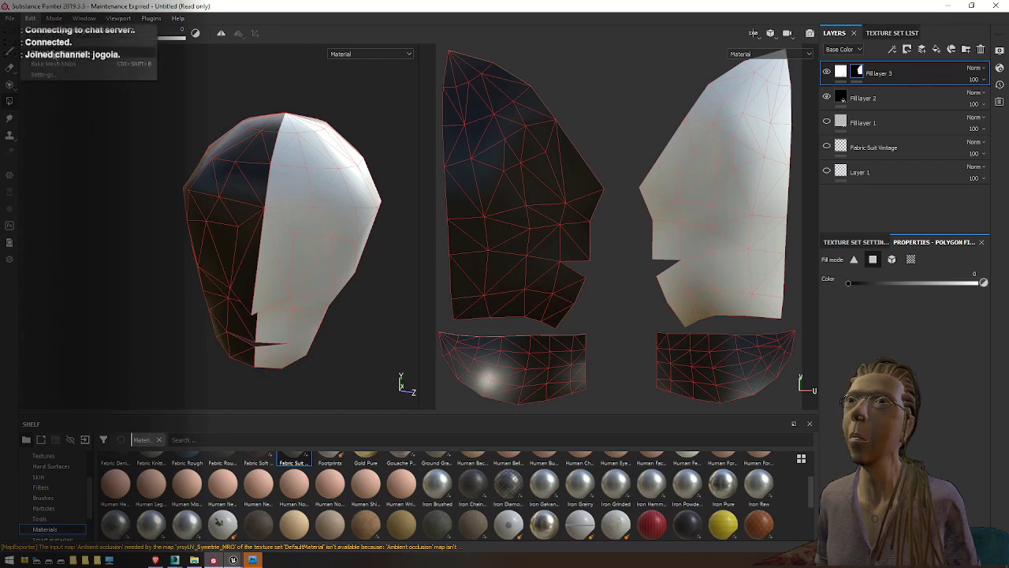
left_click(55, 57)
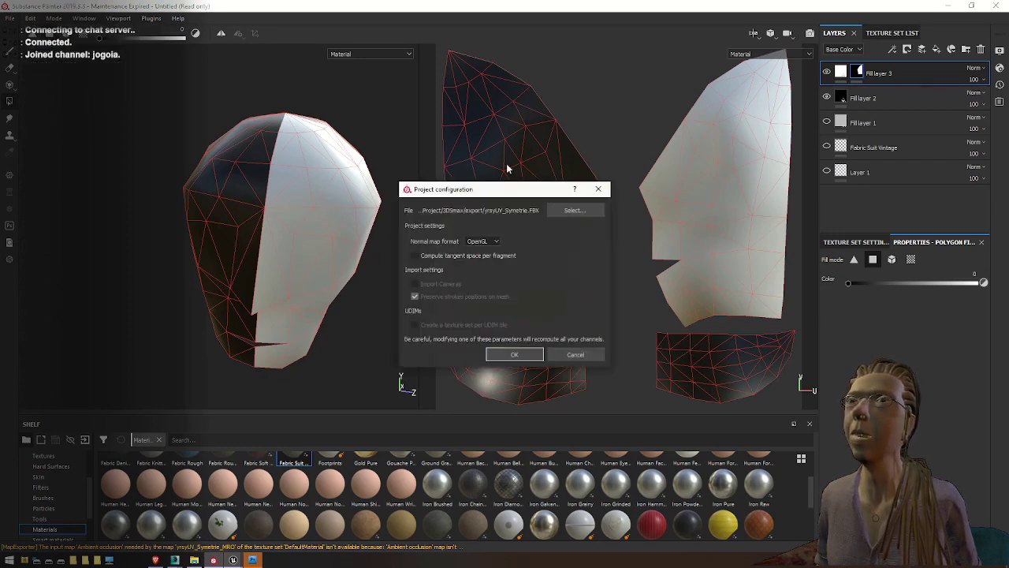
left_click(564, 217)
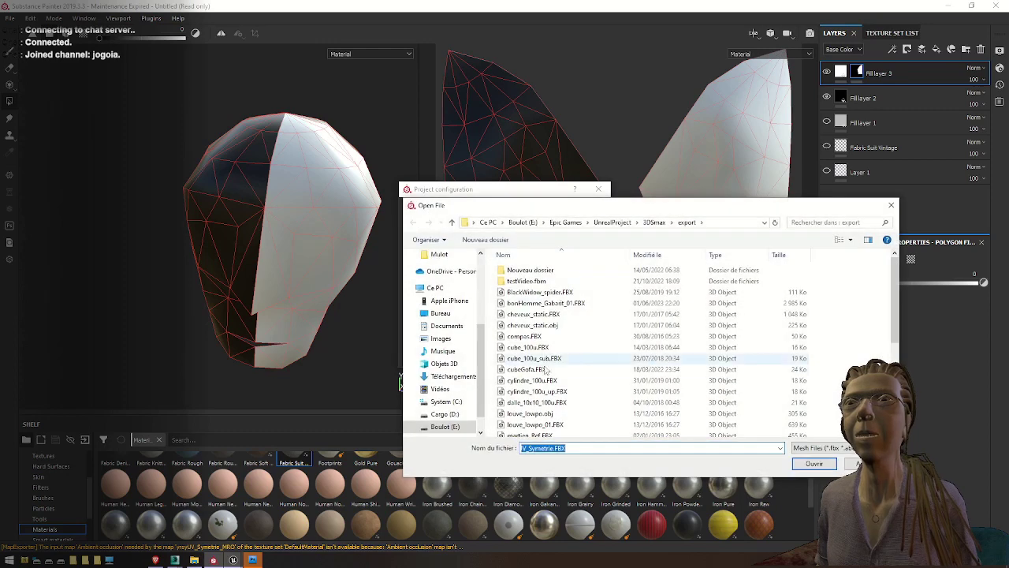
scroll(567, 379, "down", 5)
double_click(537, 431)
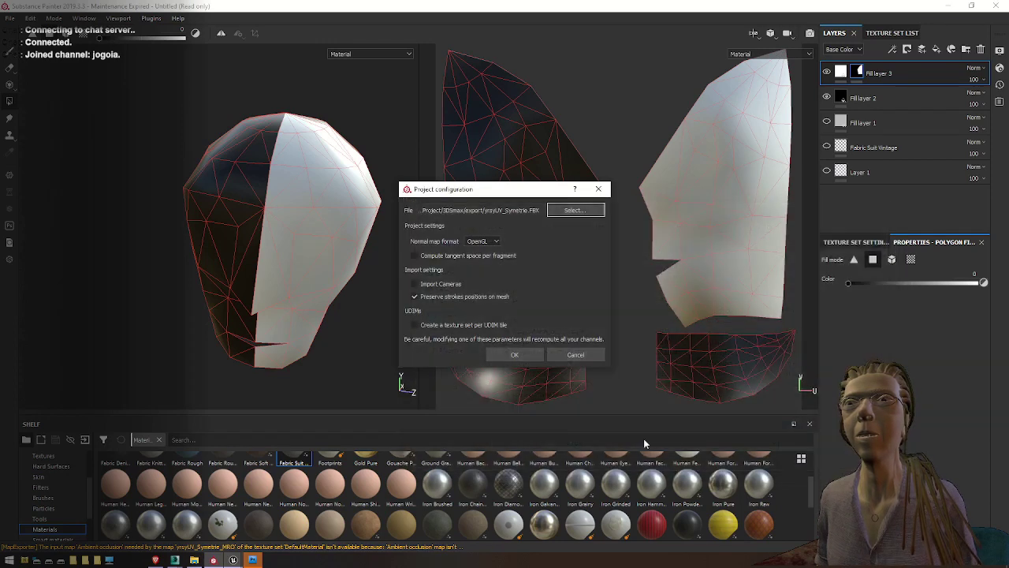
left_click(541, 357)
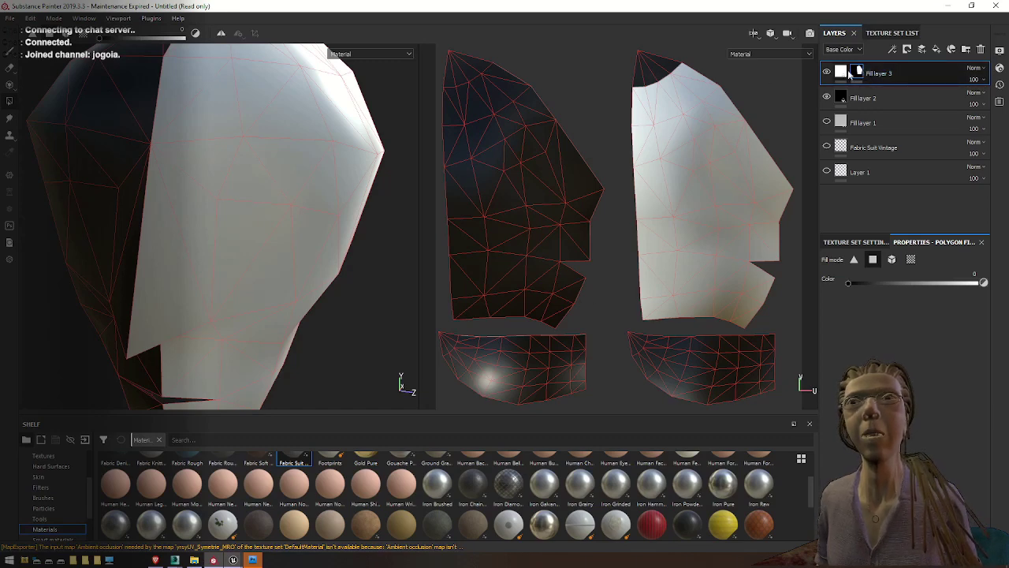
Replace Fill layer 3's mask with a new black mask and reveal the upper-right UV shell with Polygon Fill
right_click(856, 77)
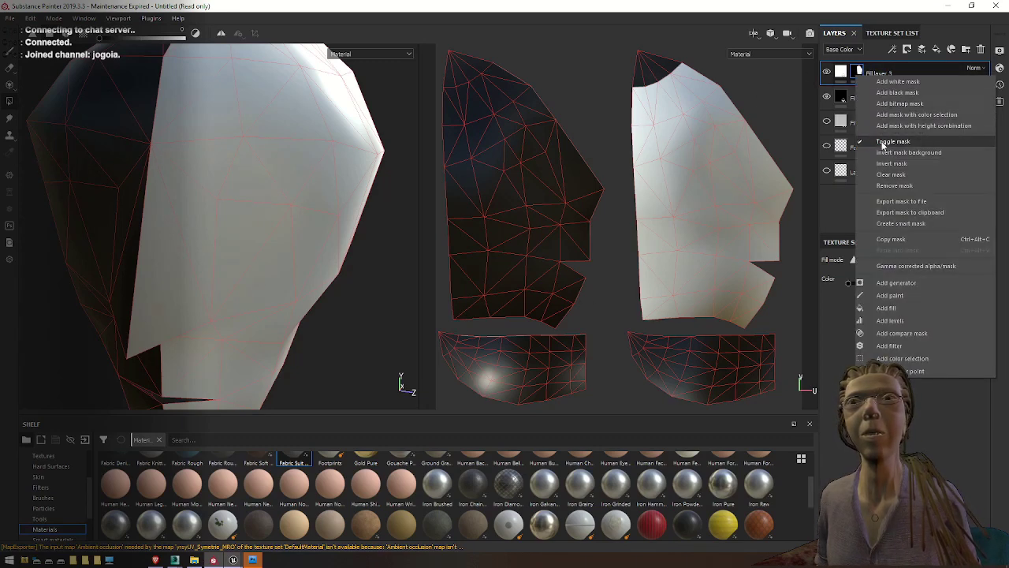
left_click(903, 92)
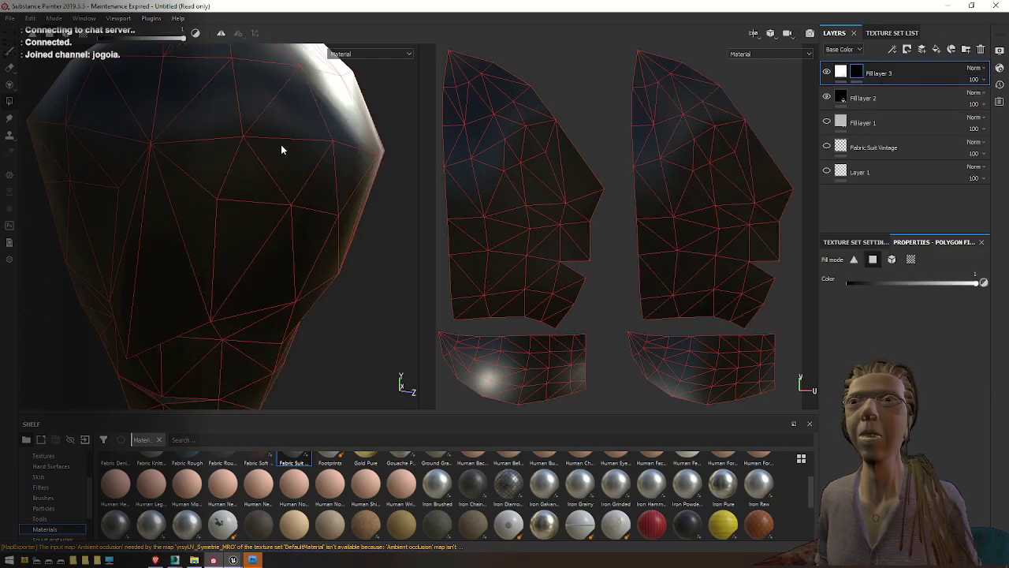
mouse_move(681, 169)
left_mouse_down()
mouse_move(772, 227)
mouse_move(779, 310)
left_mouse_up()
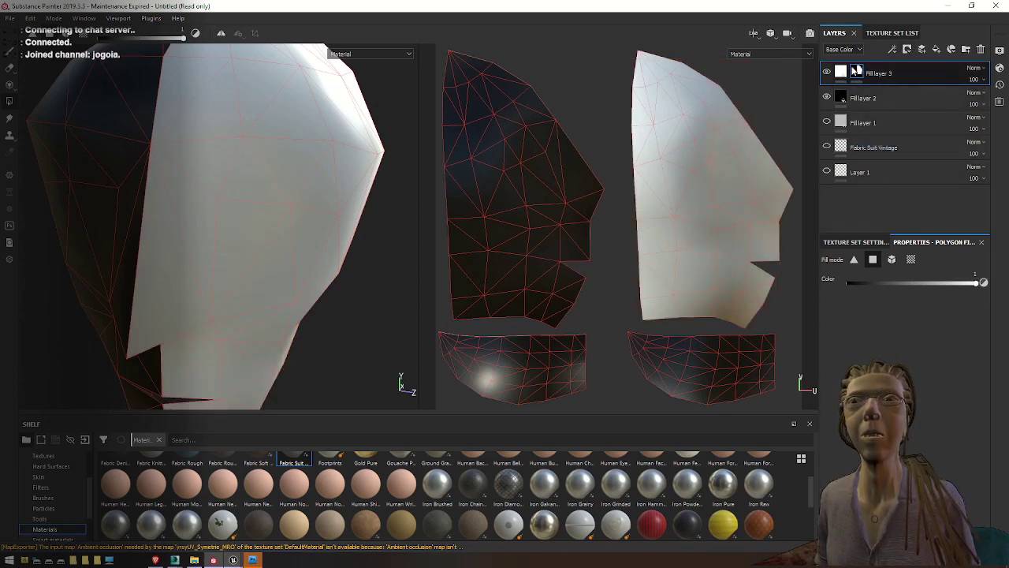
left_click_drag(378, 272, 368, 249, "alt")
scroll(343, 213, "down", 5)
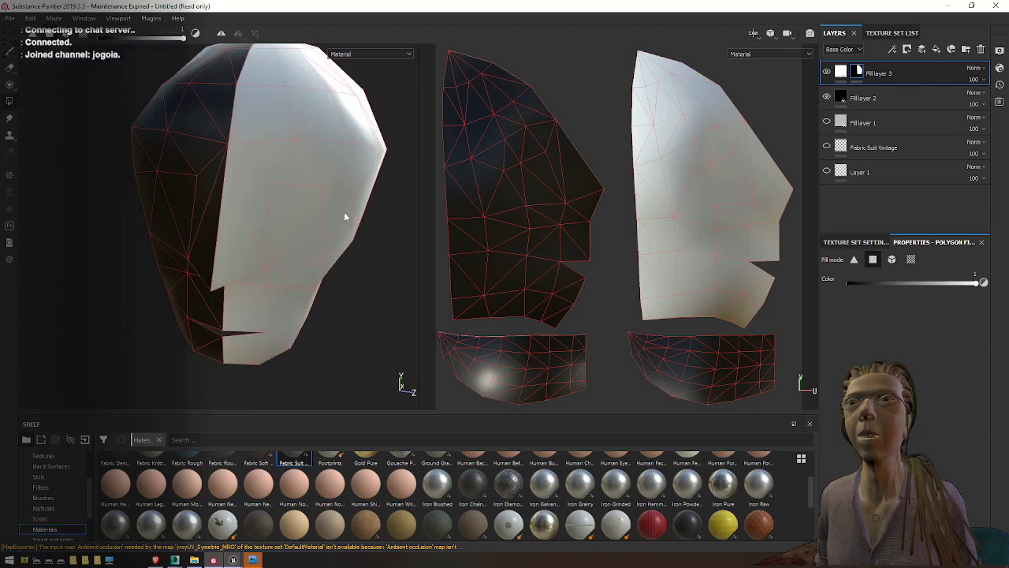
Export the DefaultMaterial textures as 8-bit PNG with the _JoGo_Mask configuration to the Mulot folder
left_click(10, 18)
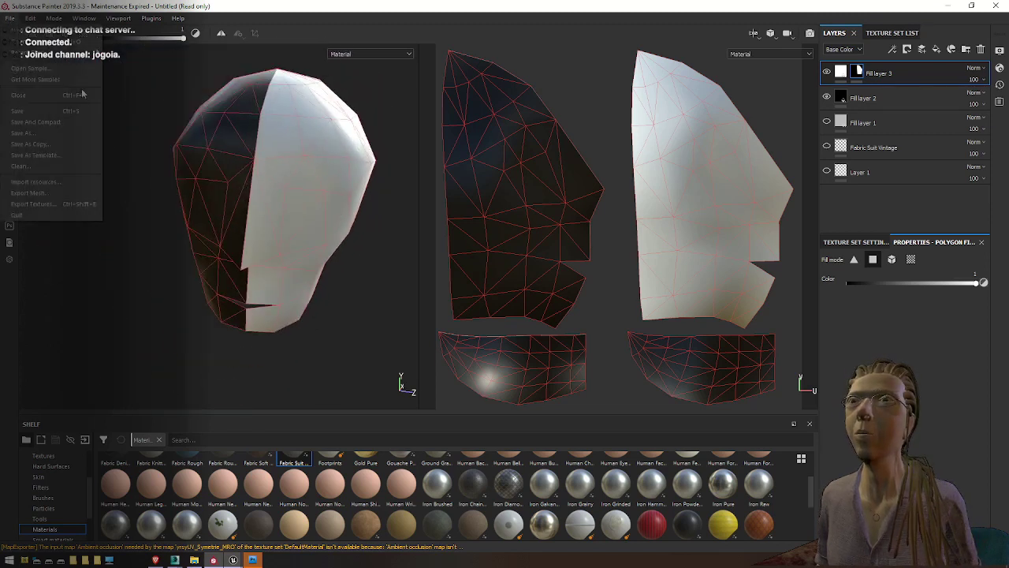
left_click(29, 204)
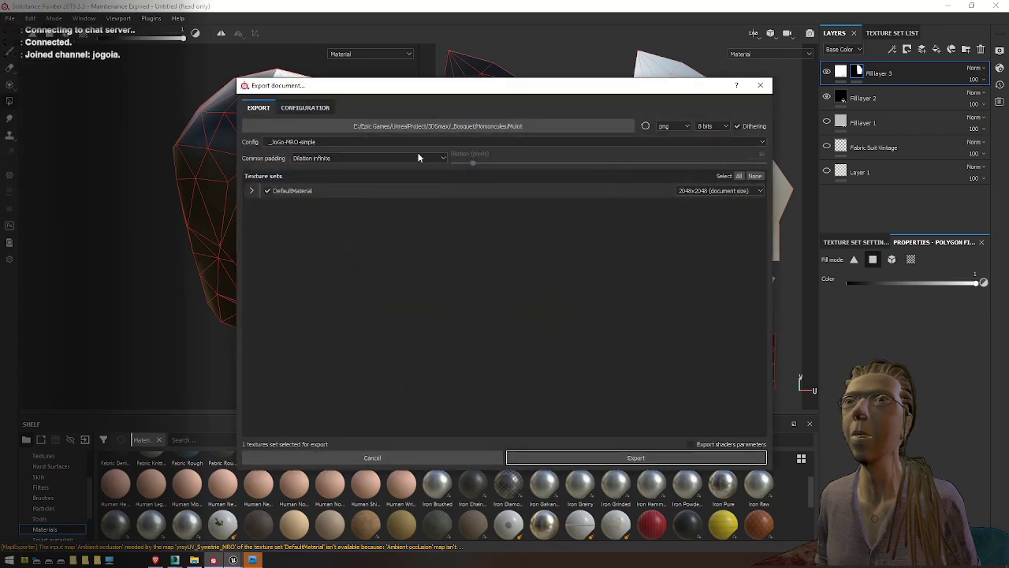
left_click(358, 141)
scroll(300, 183, "down", 1)
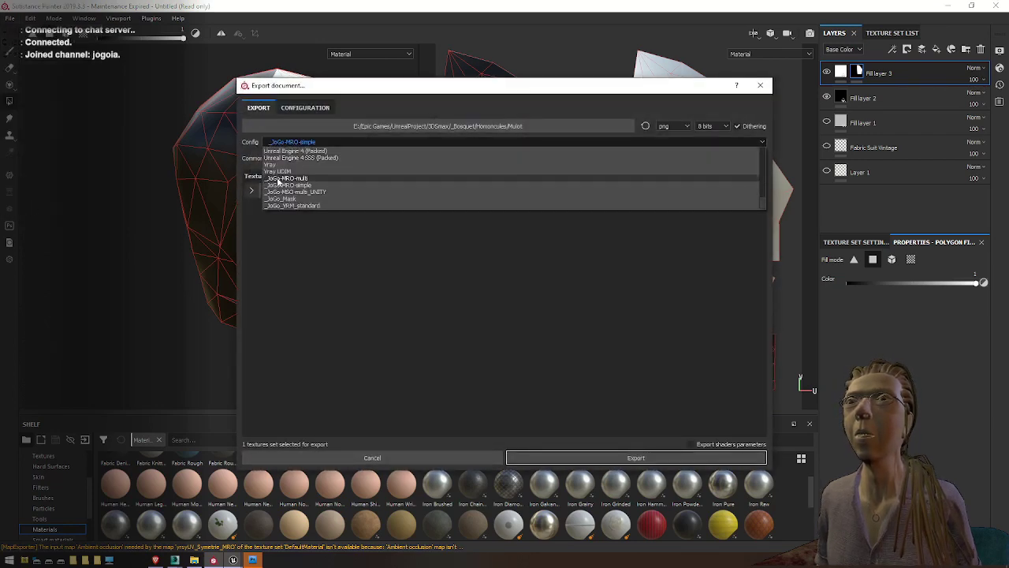
left_click(289, 199)
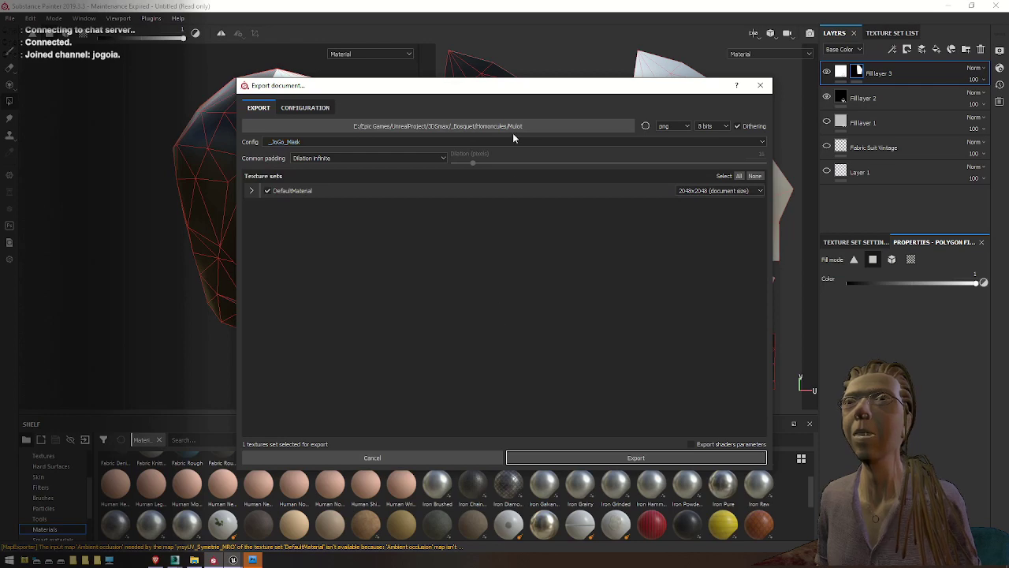
left_click(578, 464)
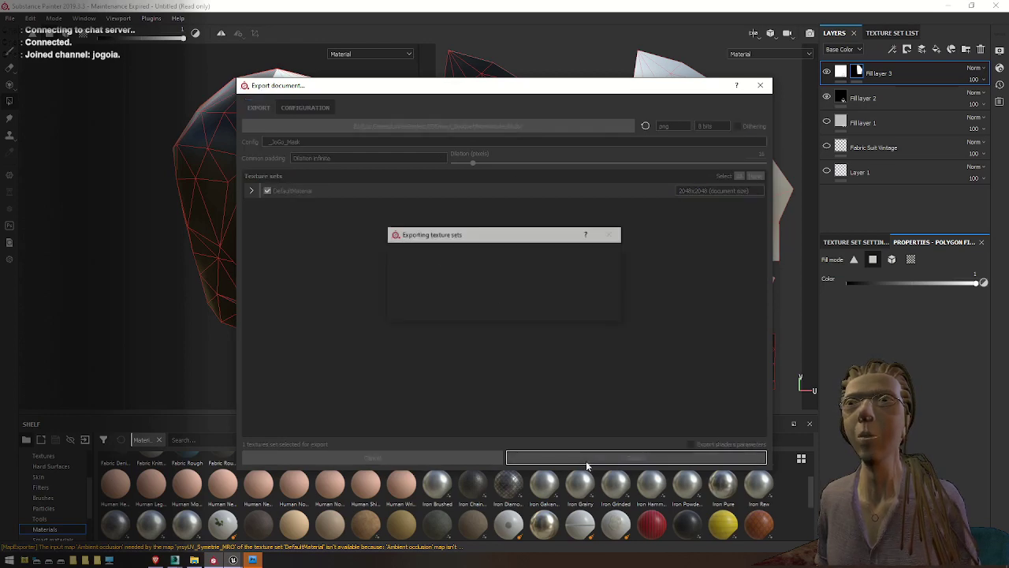
left_click(536, 289)
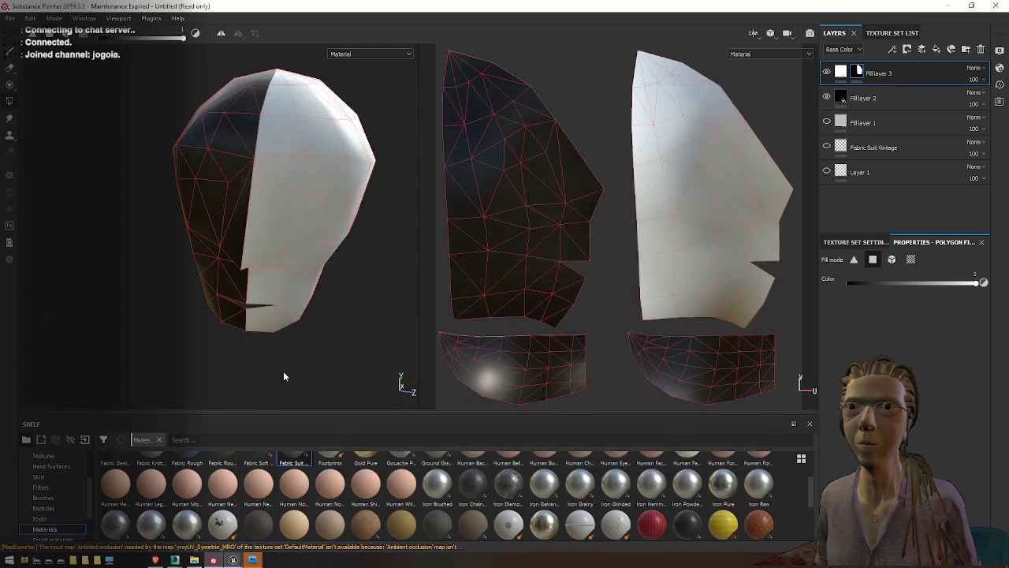
Switch to the leBosquet project in Unreal Editor and reimport the yrsyUV_Symetrie static mesh
mouse_move(233, 560)
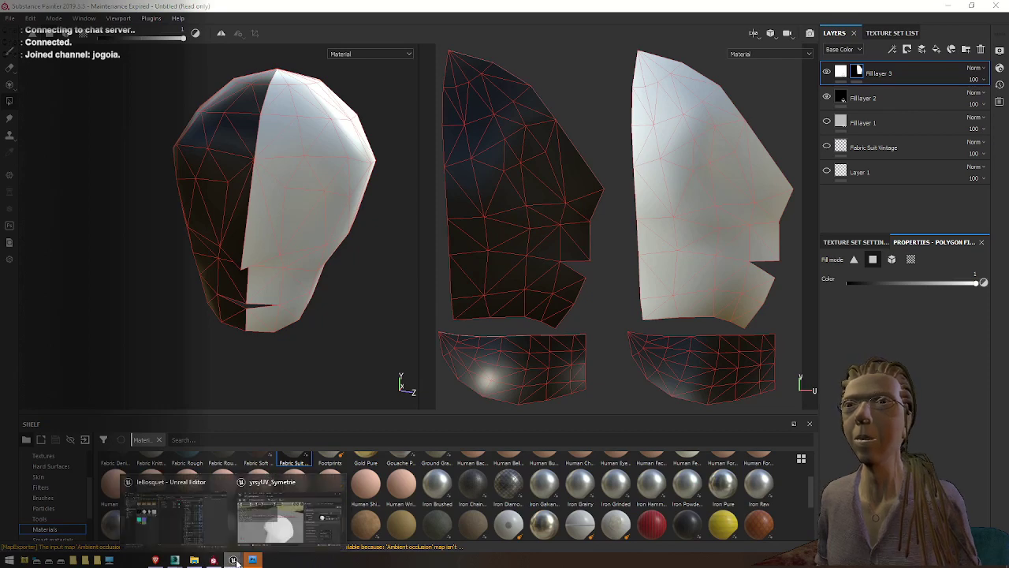
left_click(203, 514)
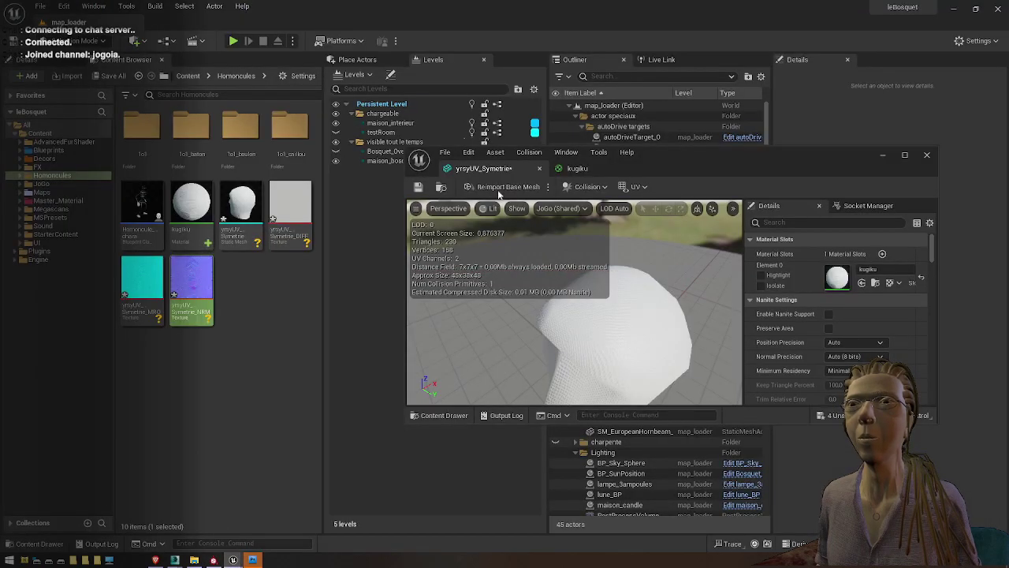
right_click(249, 195)
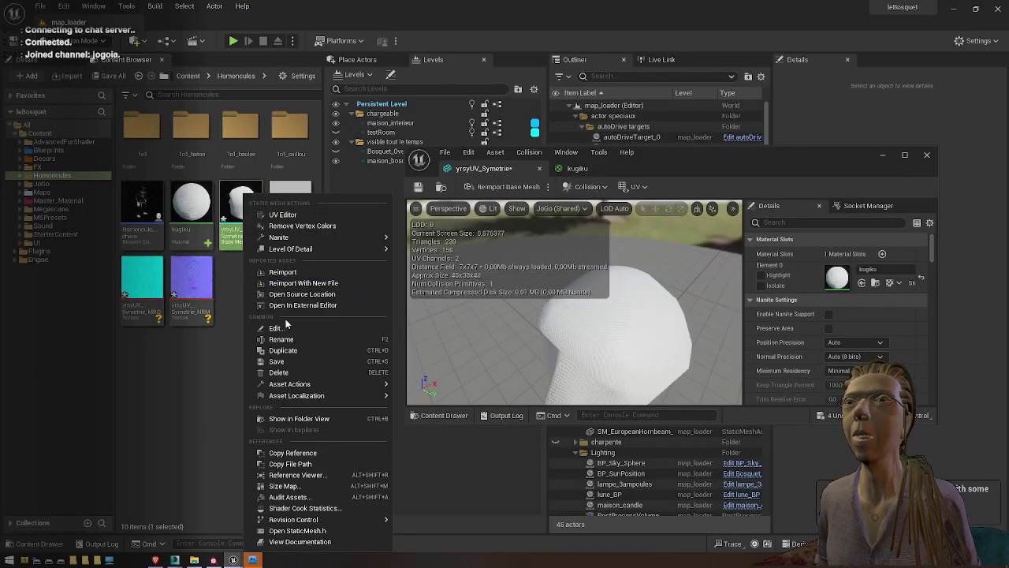
left_click(293, 276)
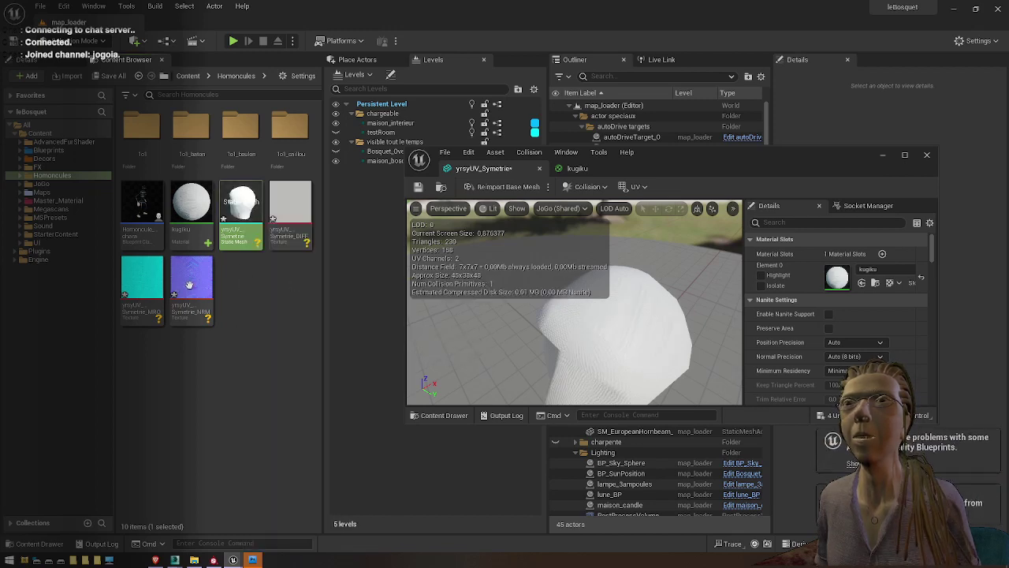
left_click_drag(176, 289, 194, 290)
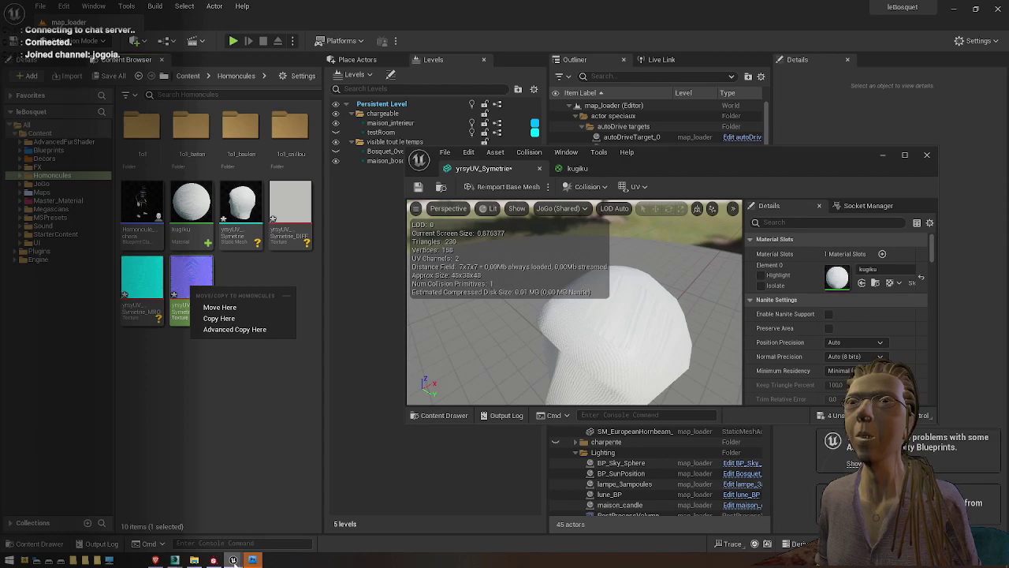
Switch back to Substance Painter, hide Fill layer 3 and Fill layer 2, and show the Fabric Suit Vintage layer
left_click(233, 561)
left_click(212, 560)
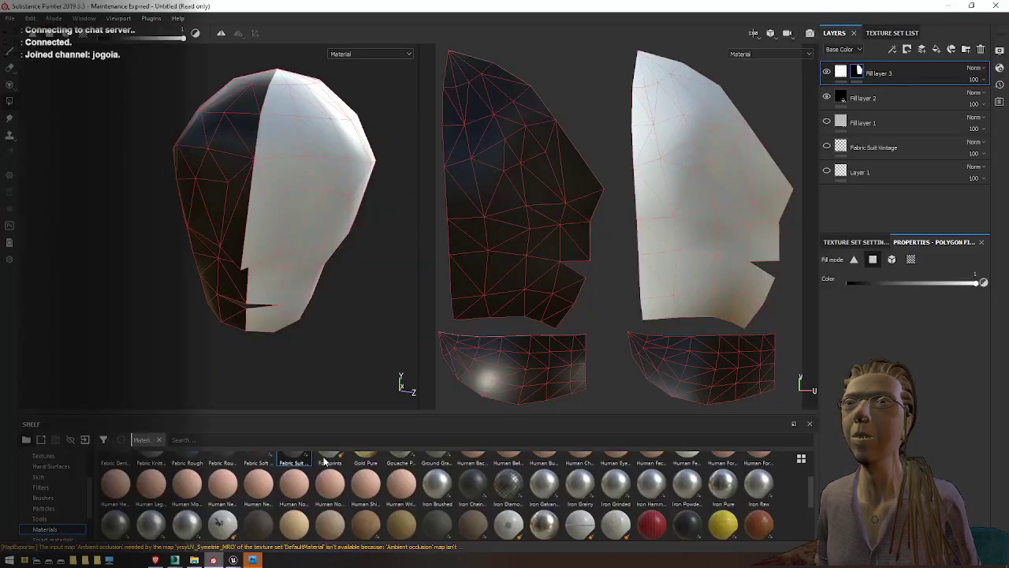
left_click(827, 72)
left_click(827, 95)
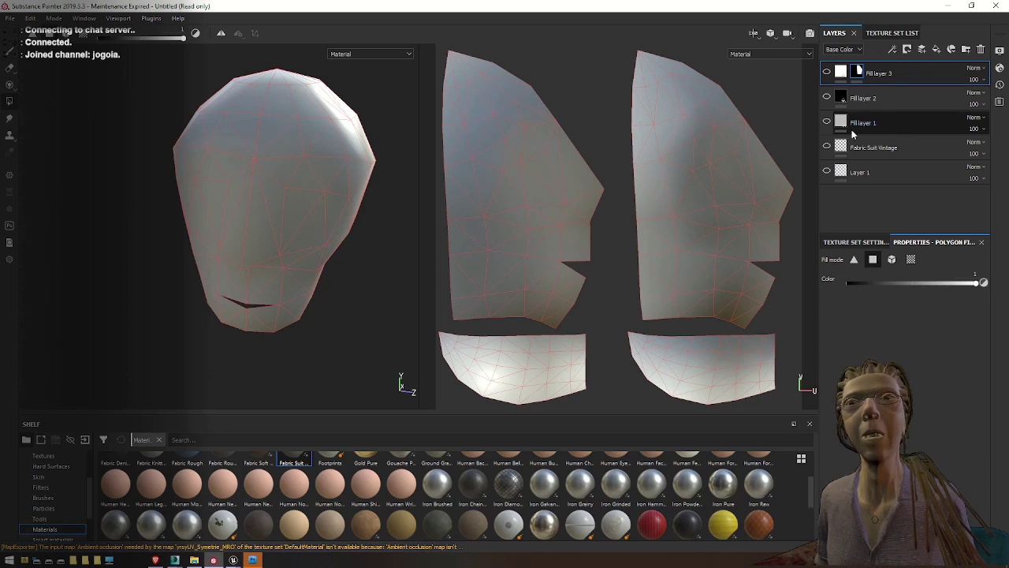
left_click(827, 146)
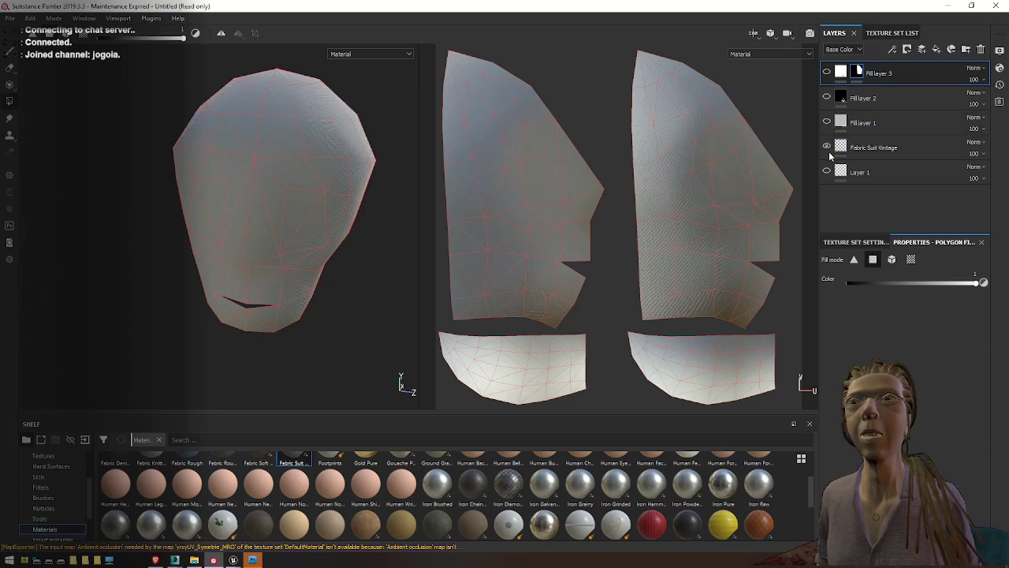
Export the DefaultMaterial textures again using the _JoGo-MRO-simple configuration
left_click(11, 17)
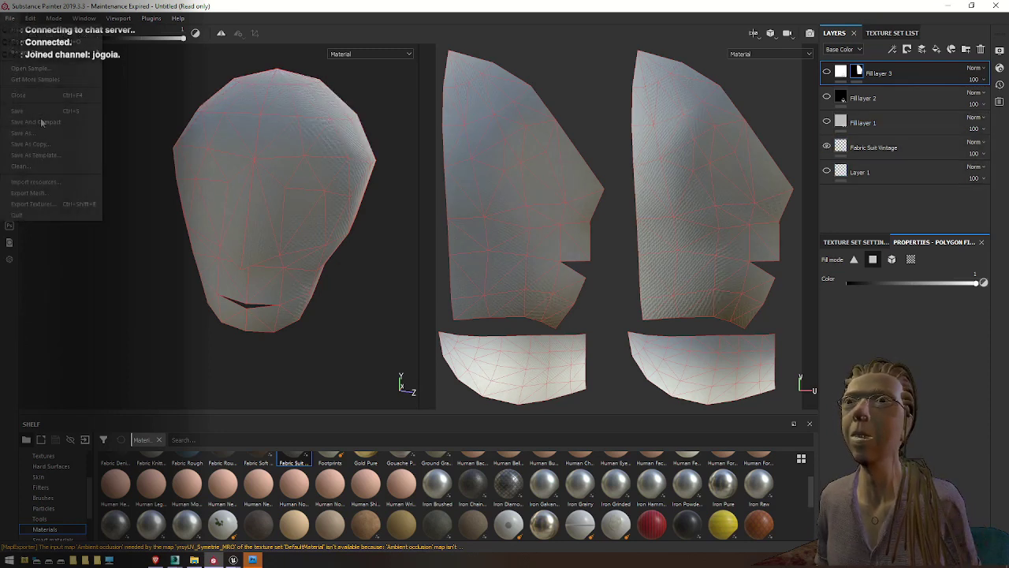
left_click(39, 207)
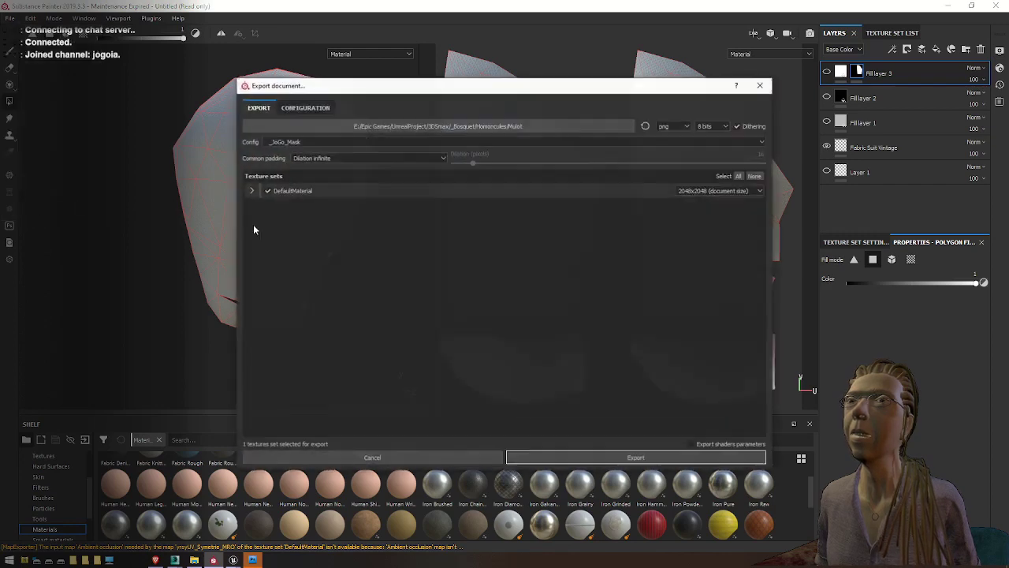
left_click(347, 142)
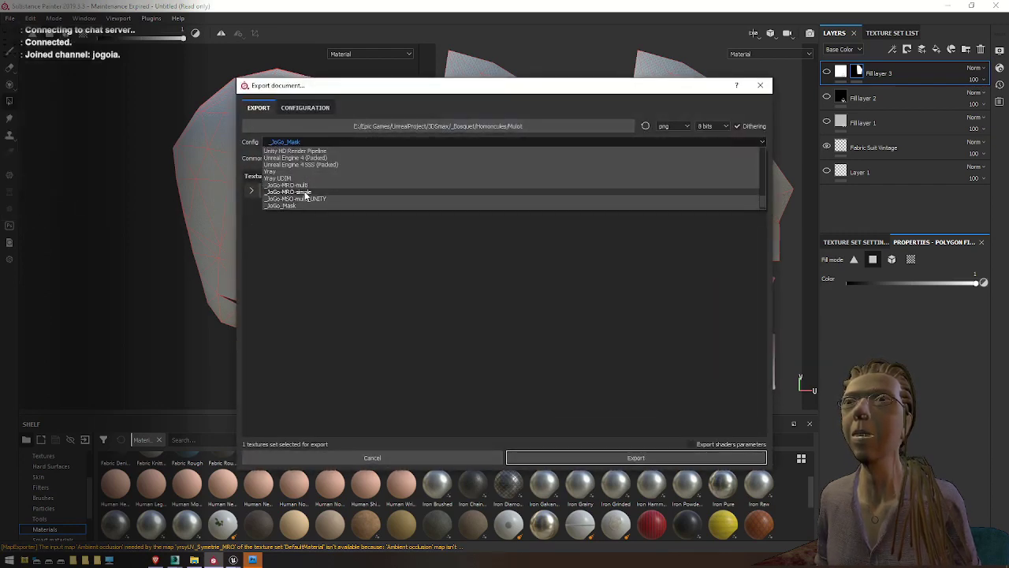
left_click(306, 192)
left_click(608, 459)
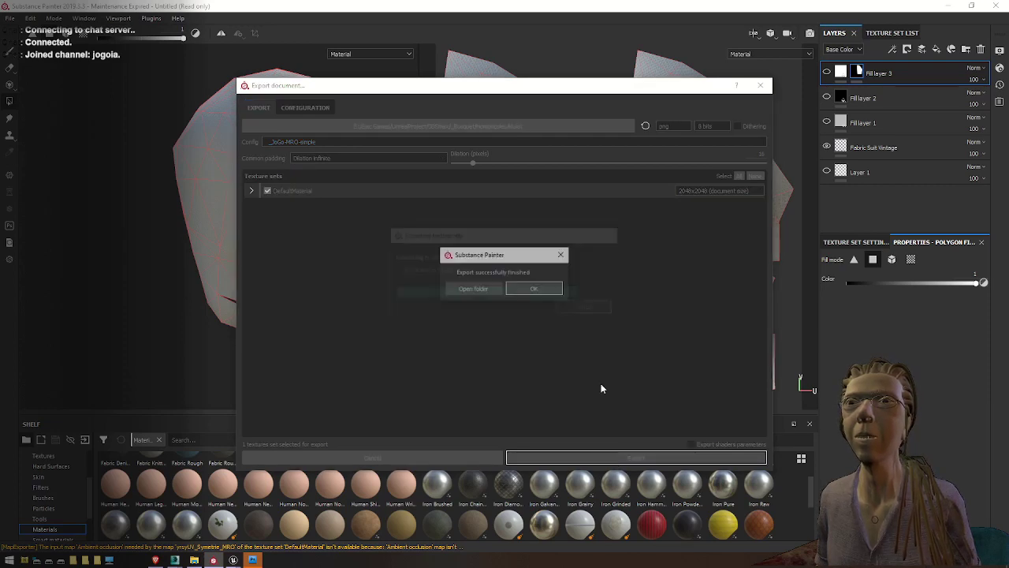
left_click(536, 290)
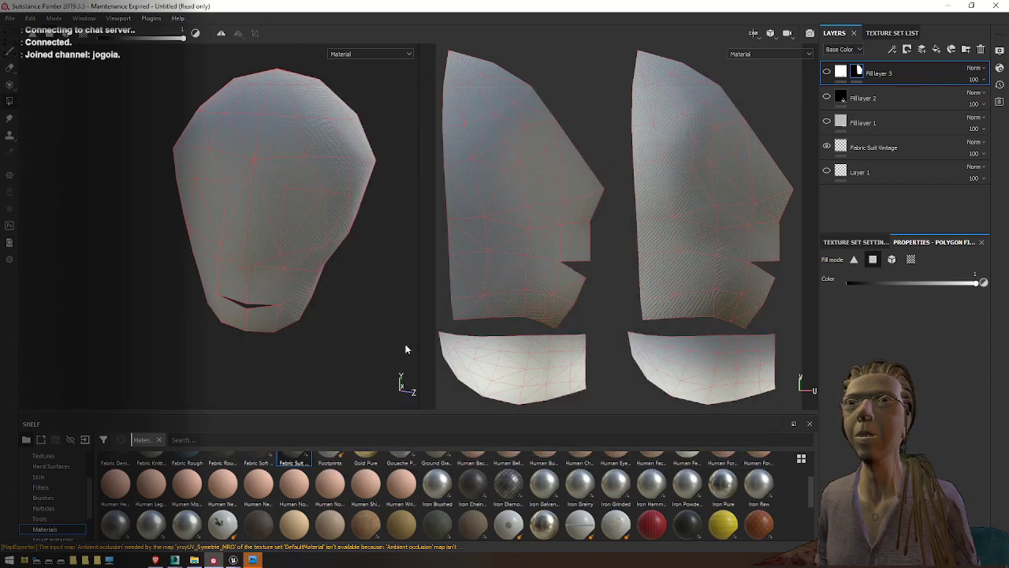
Switch to Unreal Editor, reimport the yrsyUV_Symetrie_NRM texture, and examine the normal-map seam up close on the head
mouse_move(234, 562)
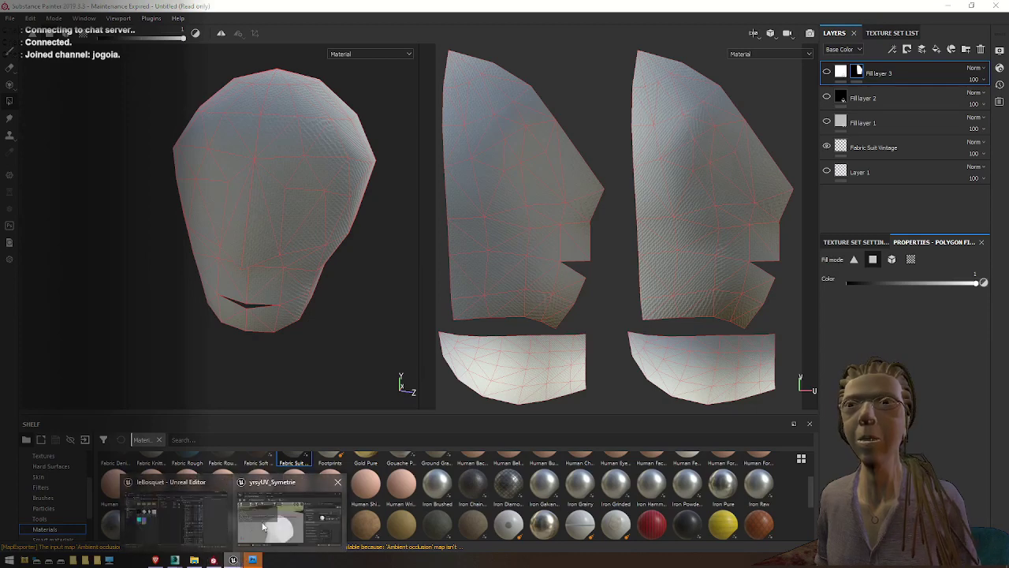
left_click(225, 527)
right_click(199, 284)
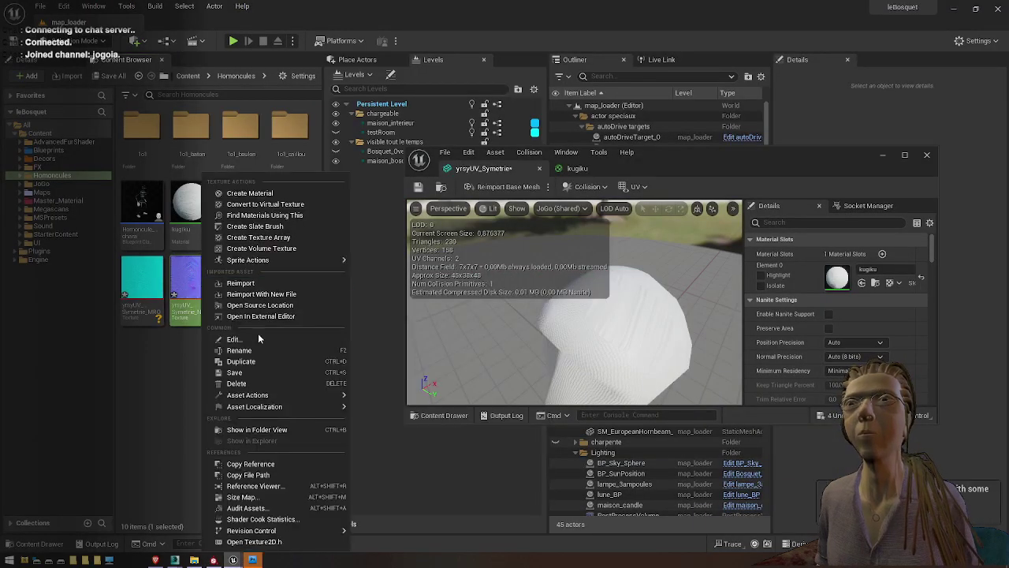
left_click(236, 286)
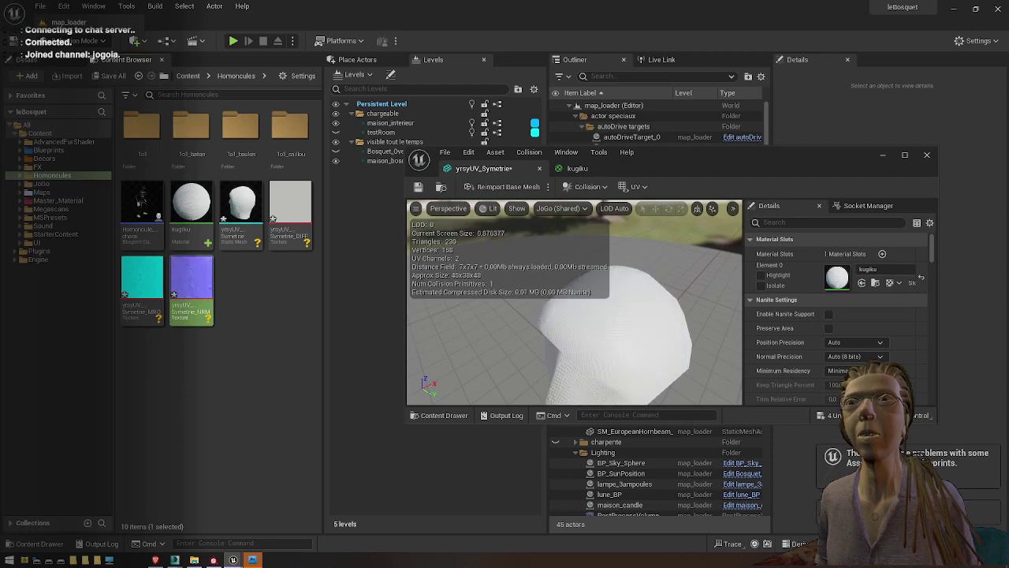
right_click_drag(574, 316, 576, 251)
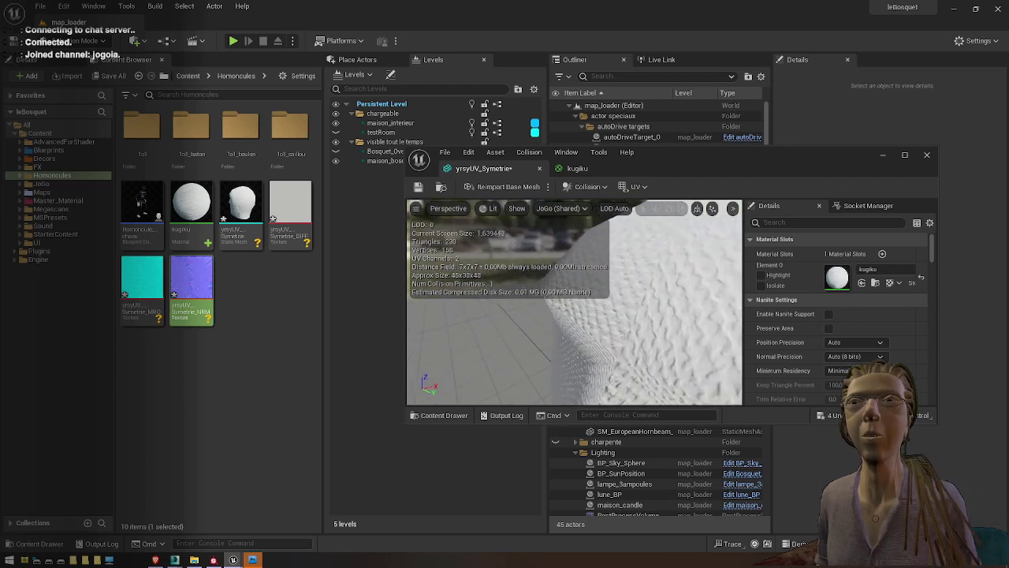
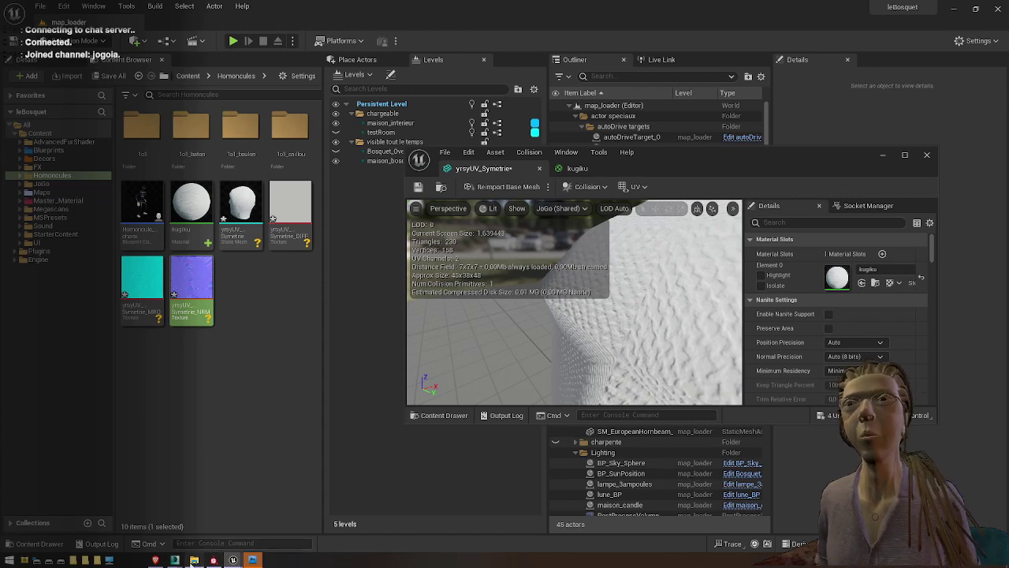
Import the DefaultMaterial_MASK texture from the file explorer into the Homoncules folder and open the kugiku material
left_click(194, 559)
left_click_drag(424, 263, 187, 465)
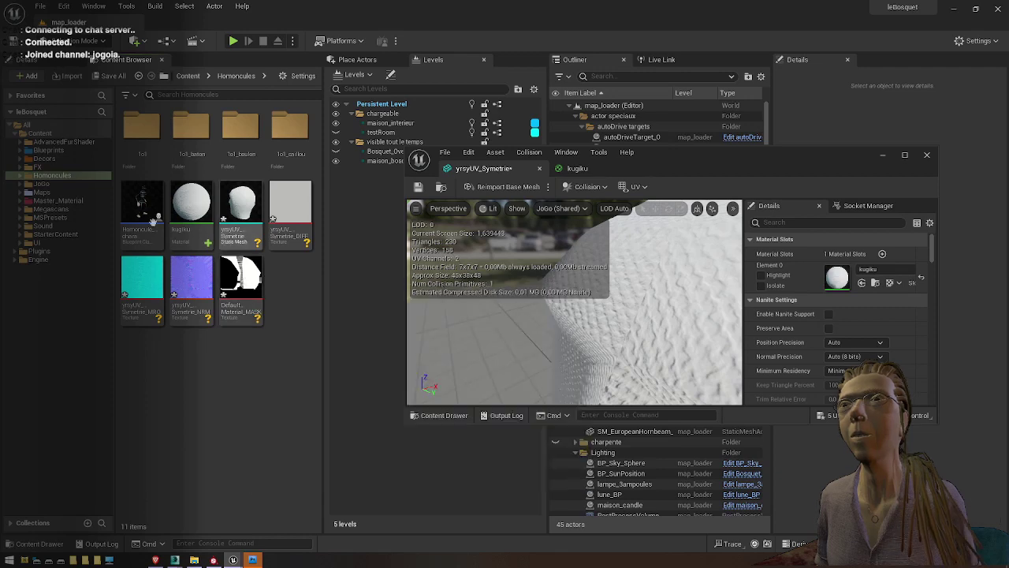
mouse_move(242, 203)
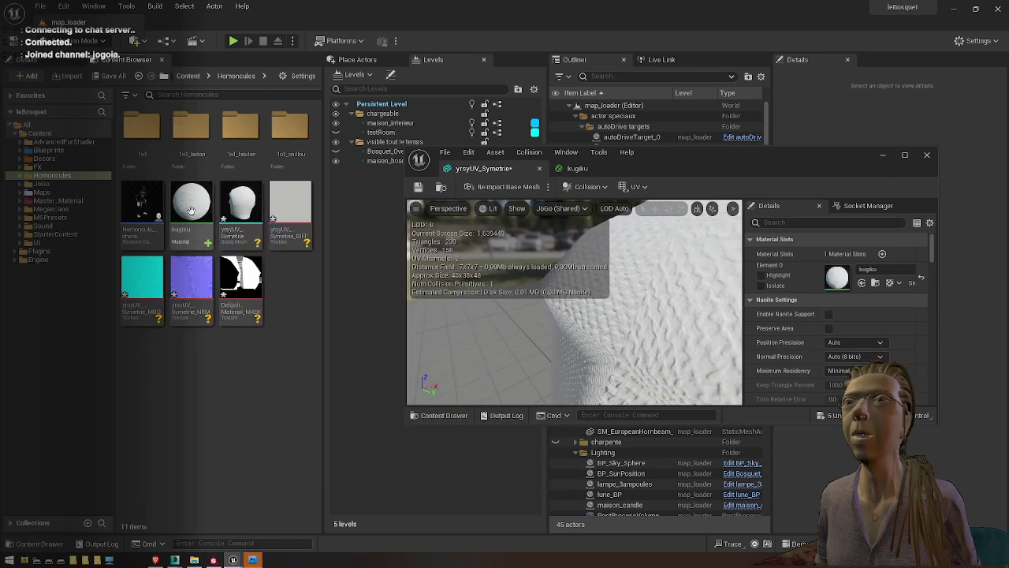
double_click(191, 203)
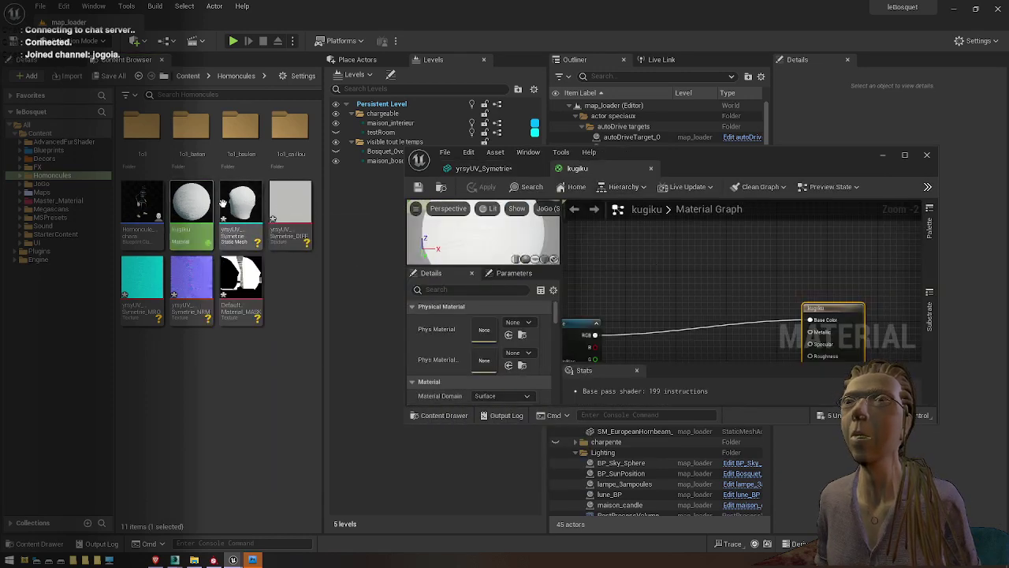
Detach the yrsyUV_Symetrie mesh editor into its own window, resize it as a tall view, and uncover the texture assets
left_click_drag(482, 168, 123, 127)
left_click_drag(259, 336, 236, 566)
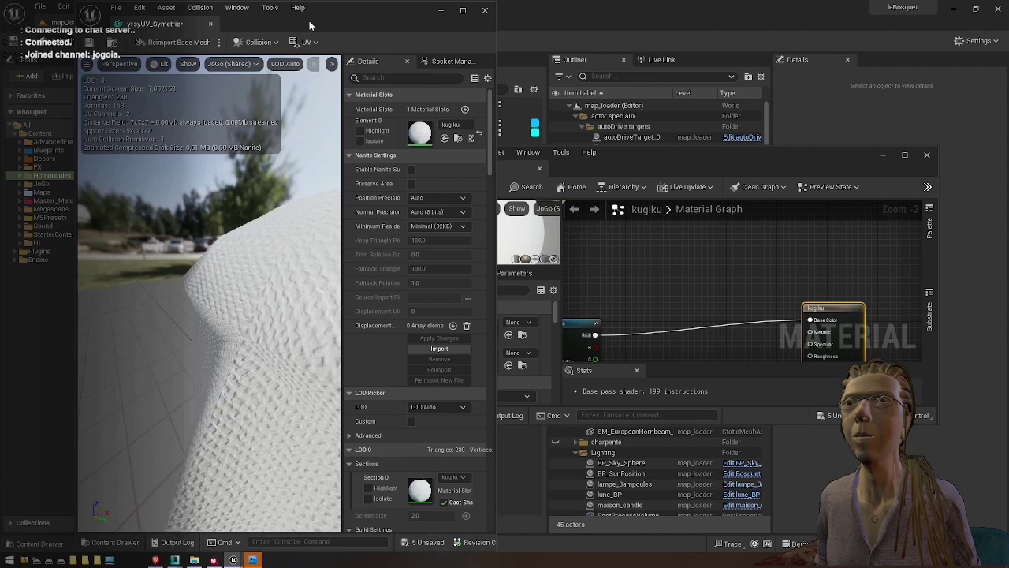
left_click_drag(310, 26, 251, 5)
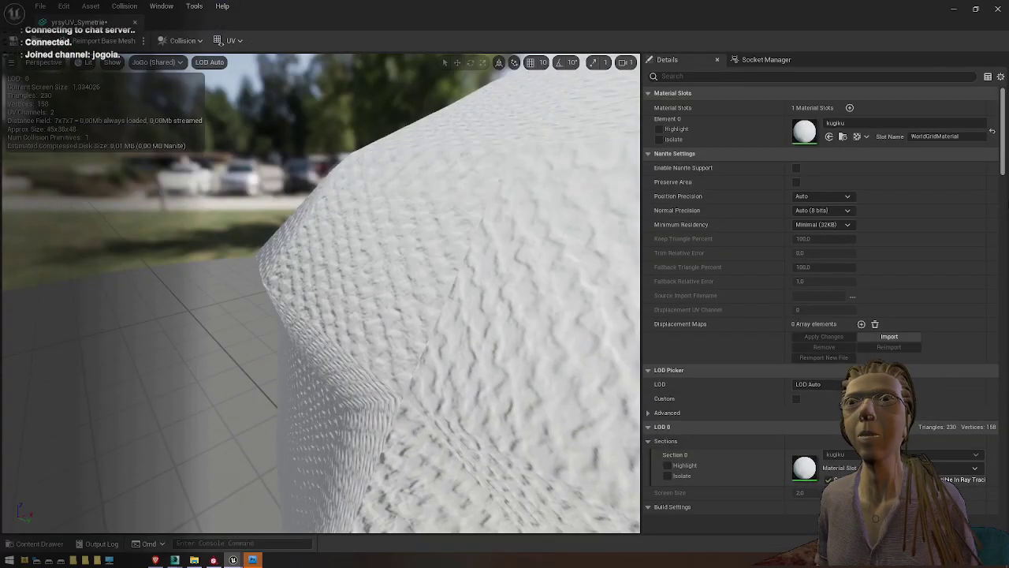
left_click_drag(850, 14, 248, 20)
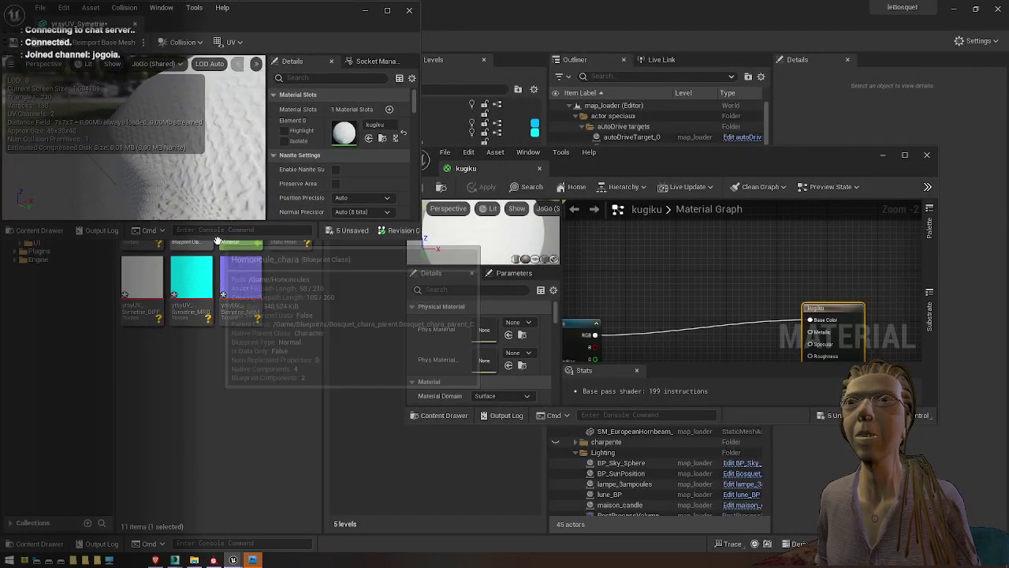
left_click_drag(216, 239, 186, 444)
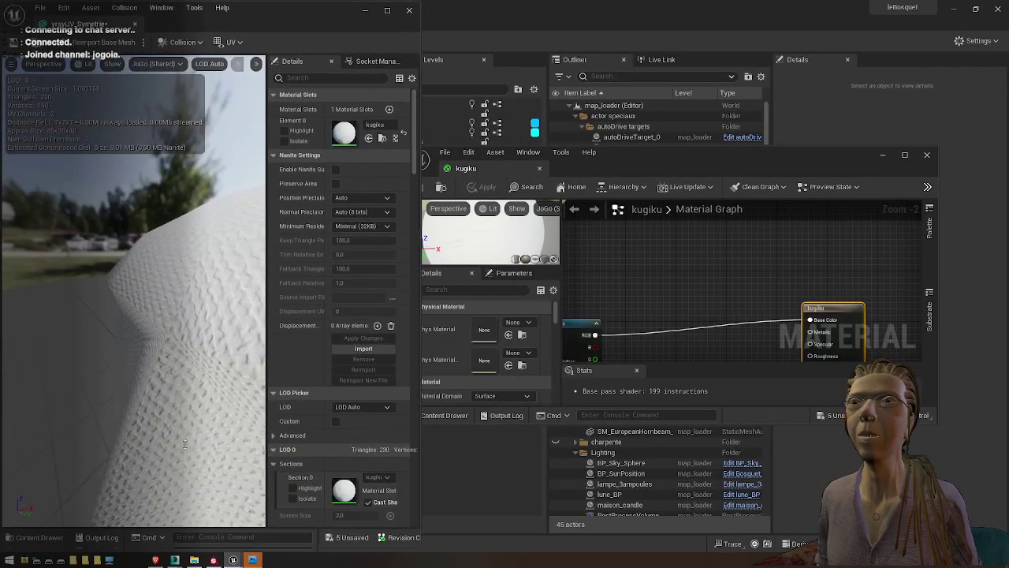
left_click_drag(713, 154, 705, 122)
left_click(363, 15)
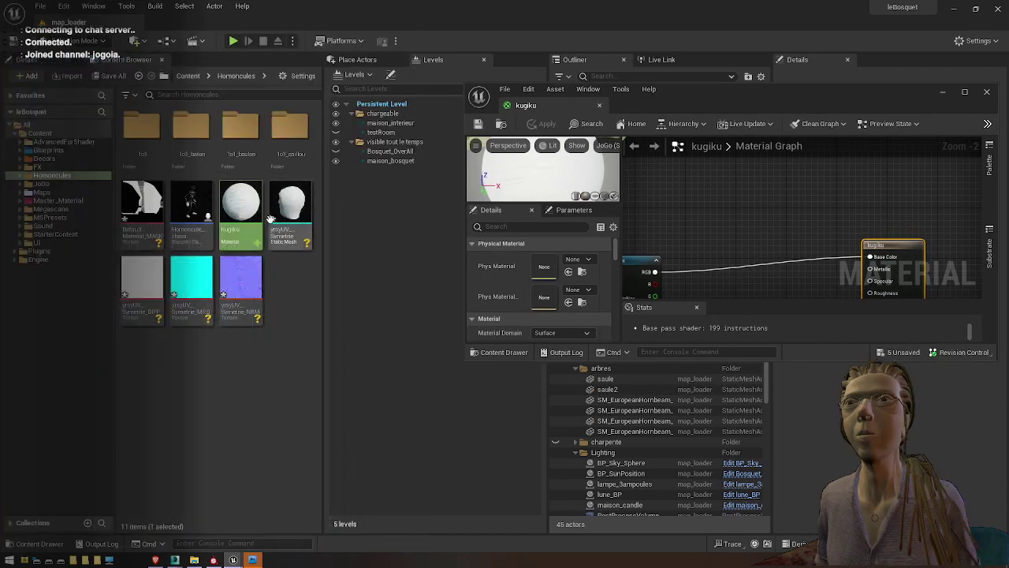
Add the DefaultMaterial_MASK texture to the kugiku material graph as a texture sample
right_click_drag(660, 207, 748, 147)
scroll(779, 223, "down", 3)
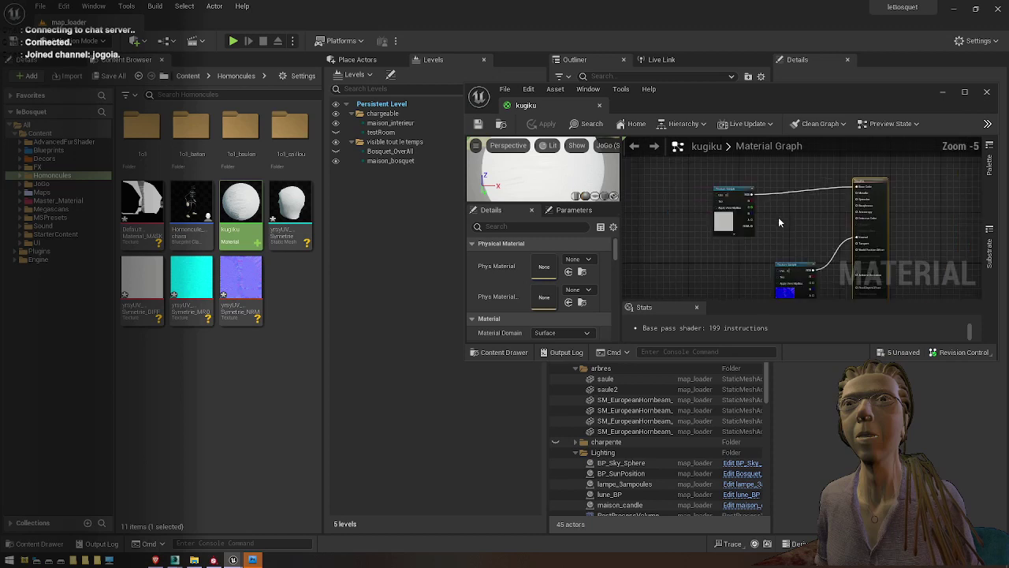
left_click_drag(142, 207, 669, 229)
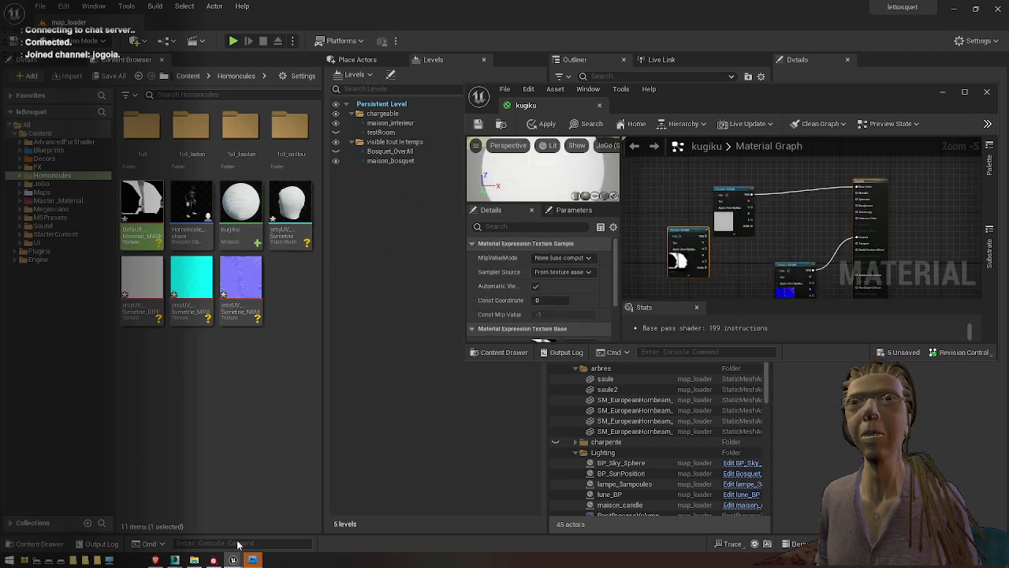
Bring the yrsyUV_Symetrie mesh window back and enlarge the kugiku material editor
mouse_move(232, 559)
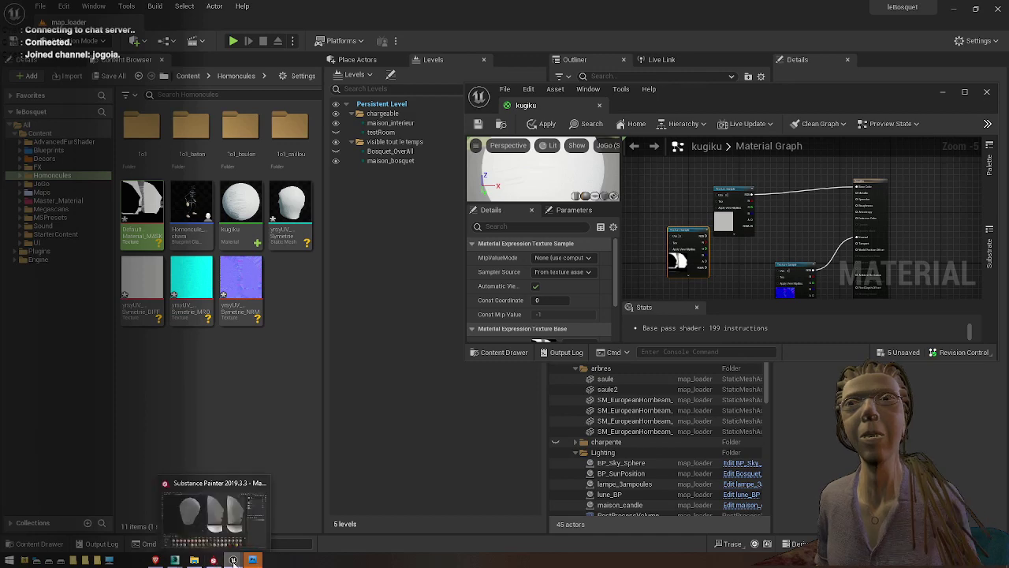
left_click(331, 538)
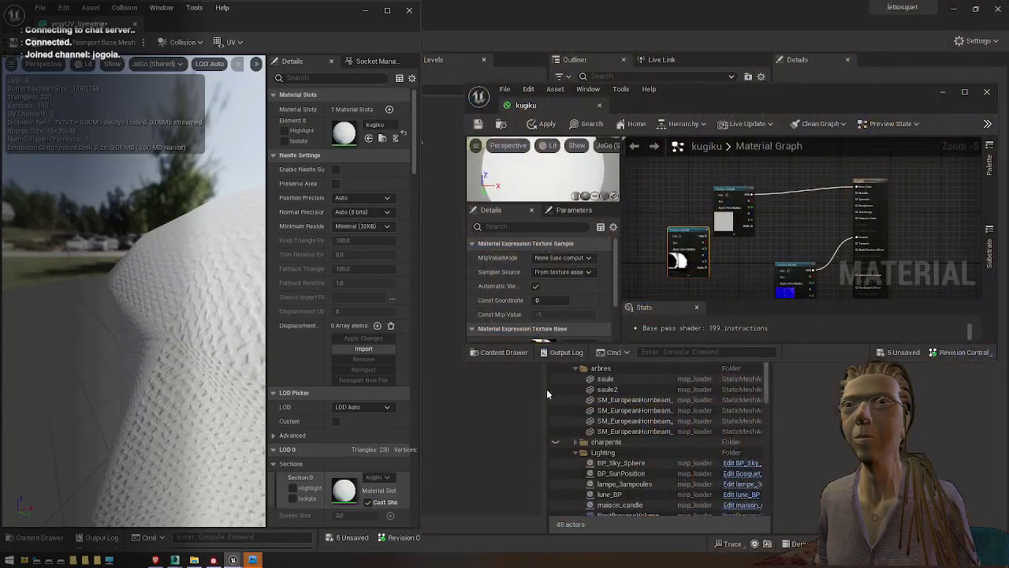
left_click_drag(806, 101, 489, 53)
left_click_drag(677, 313, 903, 552)
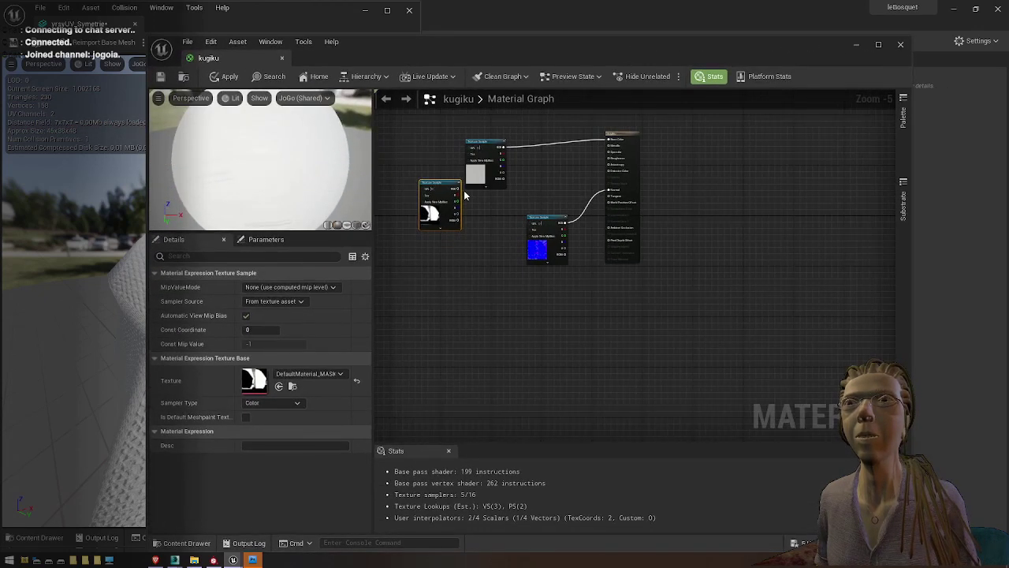
Connect the mask texture's RGB to Base Color, save the kugiku material, and examine the mask on the head mesh
scroll(461, 191, "up", 4)
left_click_drag(461, 192, 806, 216)
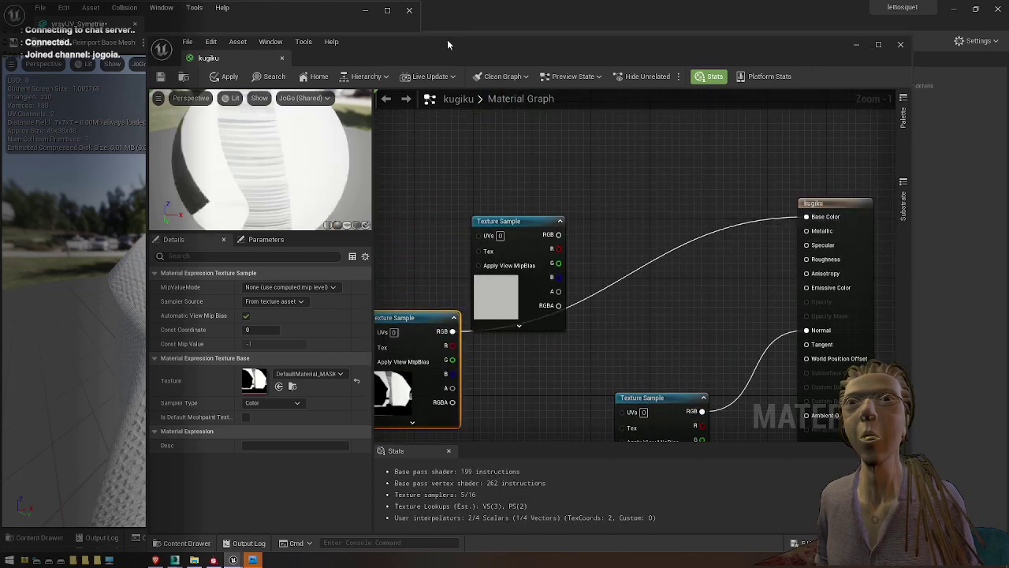
left_click_drag(448, 41, 647, 66)
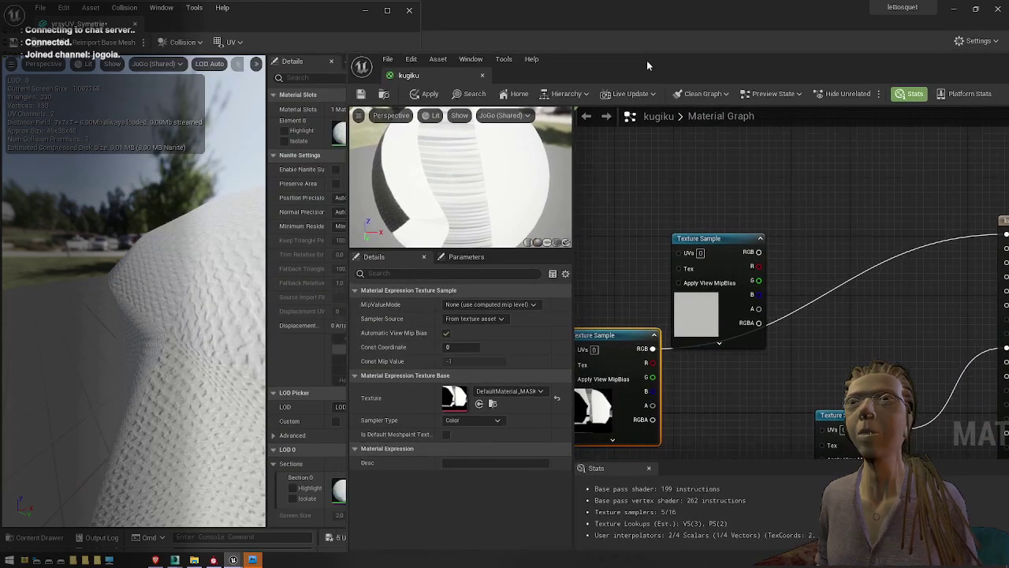
left_click(360, 94)
left_click(148, 281)
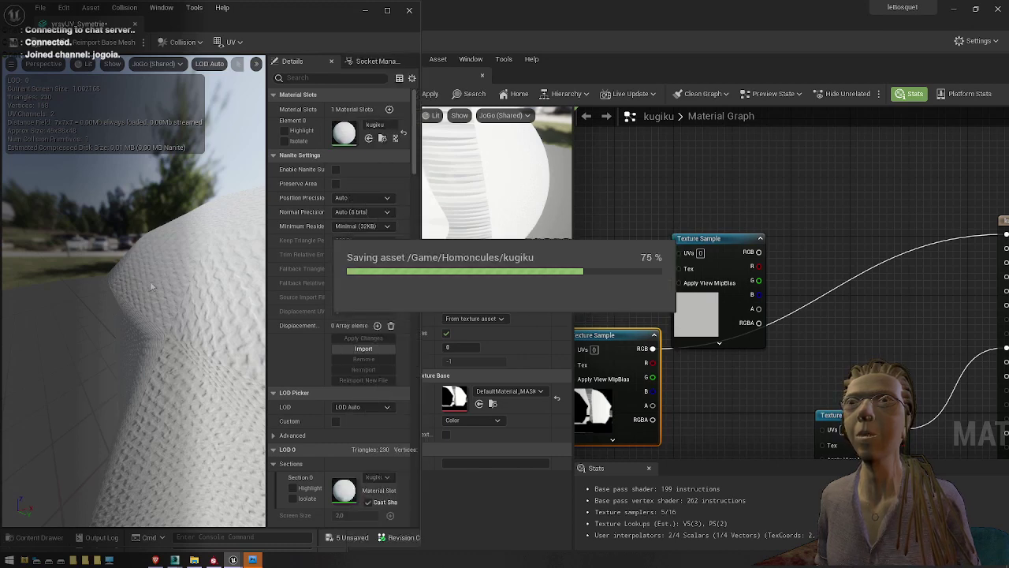
left_click_drag(151, 281, 174, 284)
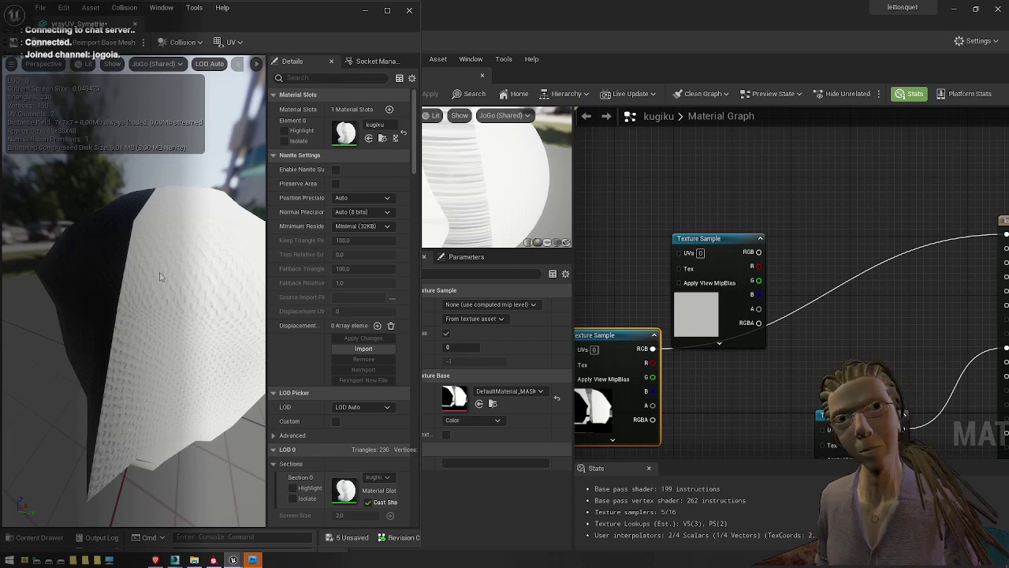
Reconnect the plain diffuse texture's RGB to Base Color and move the normal-map sample below the mask sample
right_click_drag(800, 348, 752, 243)
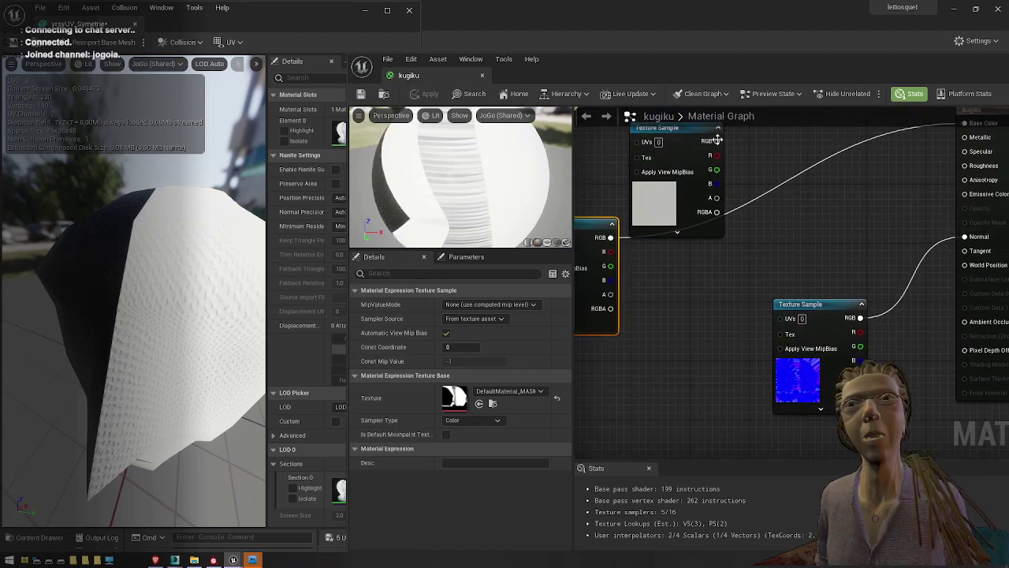
left_click_drag(718, 140, 965, 133)
left_click_drag(837, 309, 620, 379)
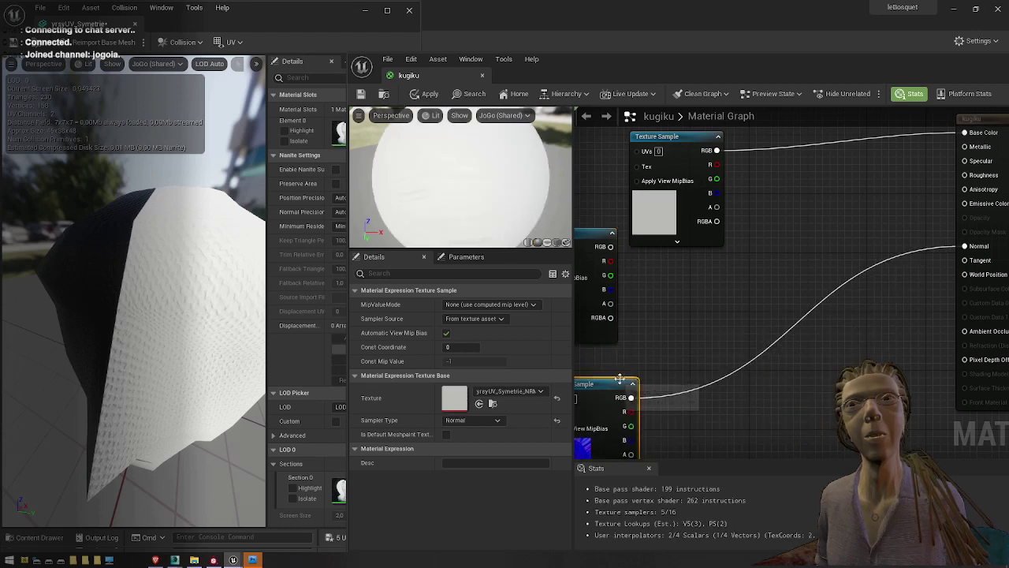
Add a LinearInterpolate node from the mask texture's RGB output
right_click_drag(620, 379, 694, 206)
left_click_drag(682, 164, 835, 241)
type("linaz")
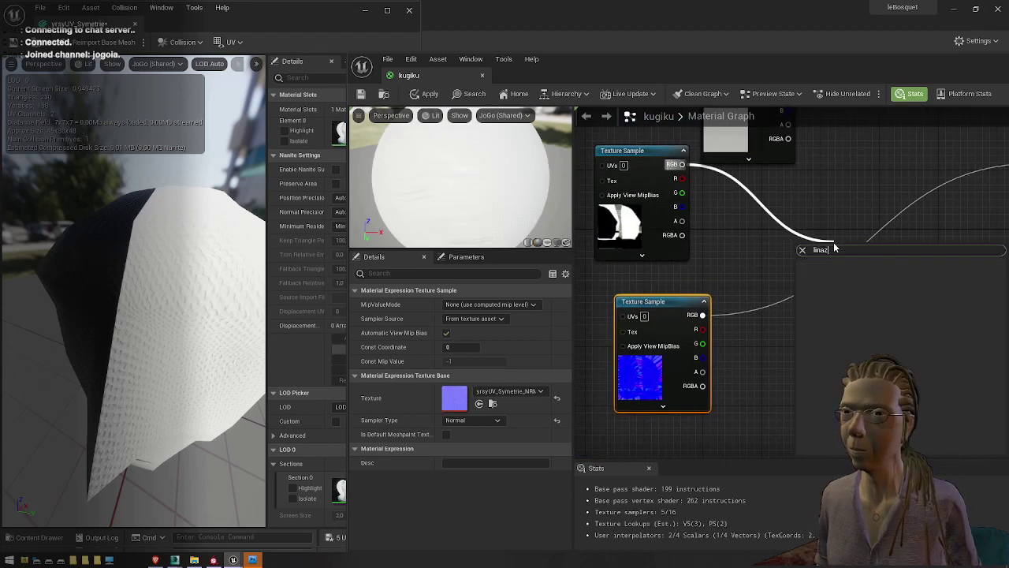
key("BackSpace")
key("BackSpace")
key("BackSpace")
key("BackSpace")
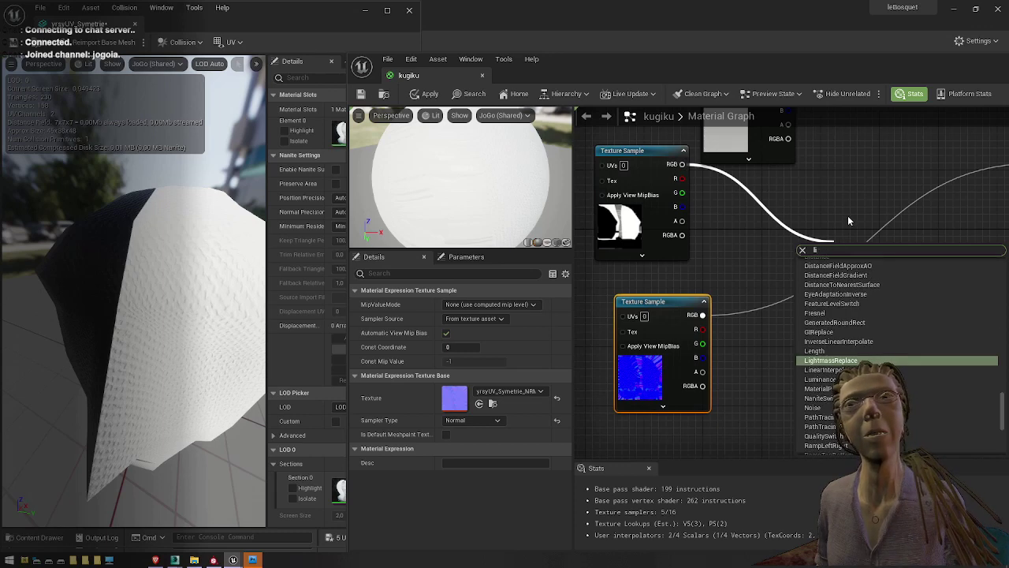
key("BackSpace")
type("erp")
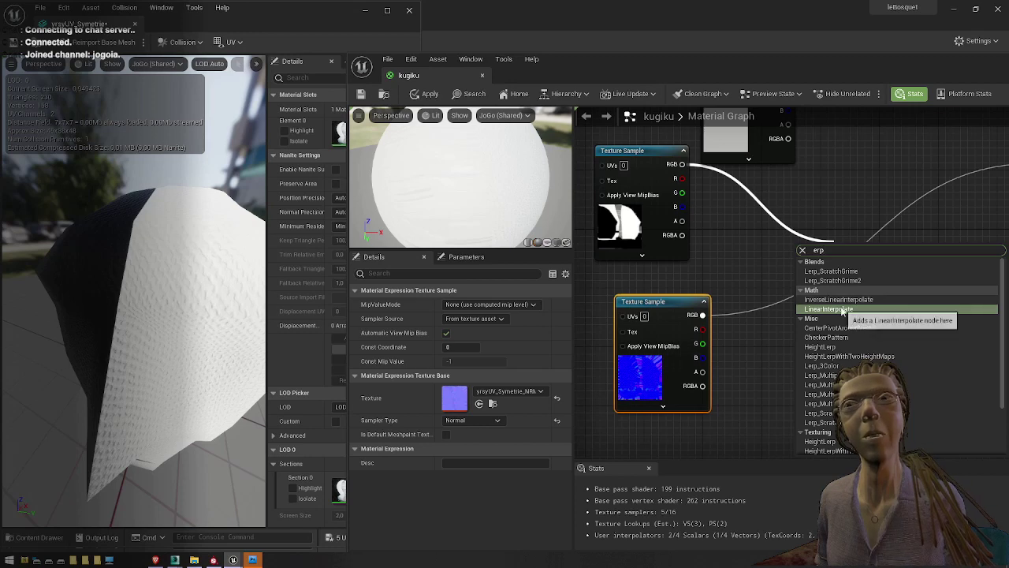
left_click(845, 307)
Reposition the Lerp node, connect the mask's RGB to its Alpha input, and disconnect the mask from input A
right_click_drag(867, 346, 779, 367)
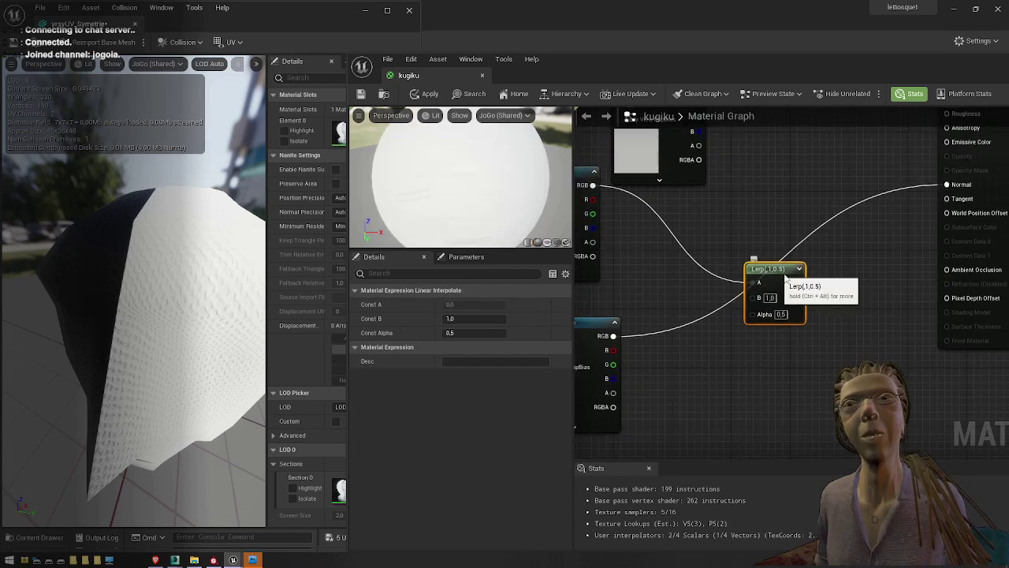
left_click_drag(767, 272, 810, 285)
left_click_drag(593, 186, 805, 330)
left_click(787, 302, "alt")
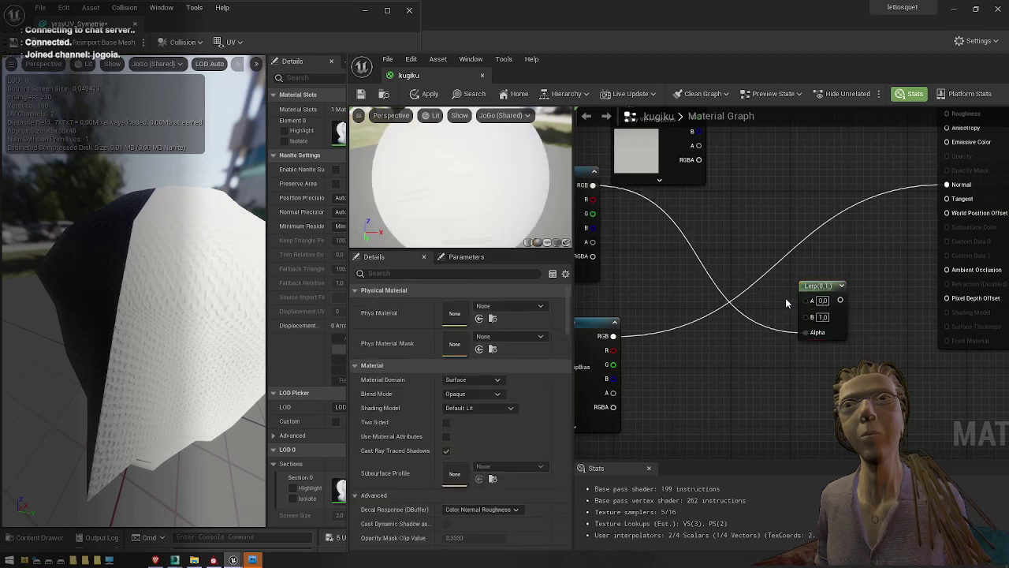
Route the normal map's RGB through the Lerp's A input into the material's Normal, and move the normal-map sample closer to the mask
right_click_drag(711, 382, 746, 380)
left_click_drag(648, 335, 982, 183)
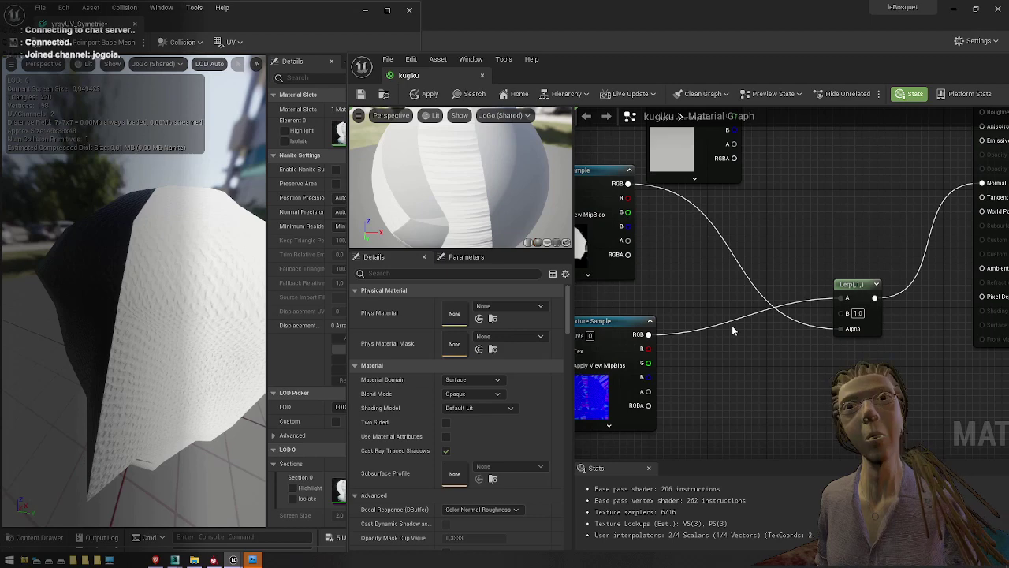
right_click_drag(694, 248, 752, 277)
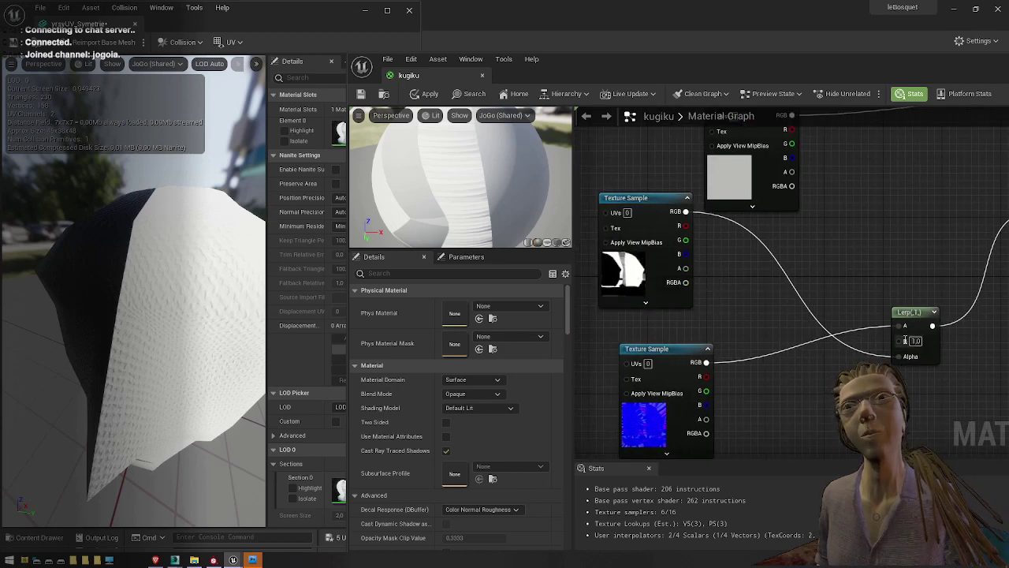
right_click_drag(708, 376, 651, 310)
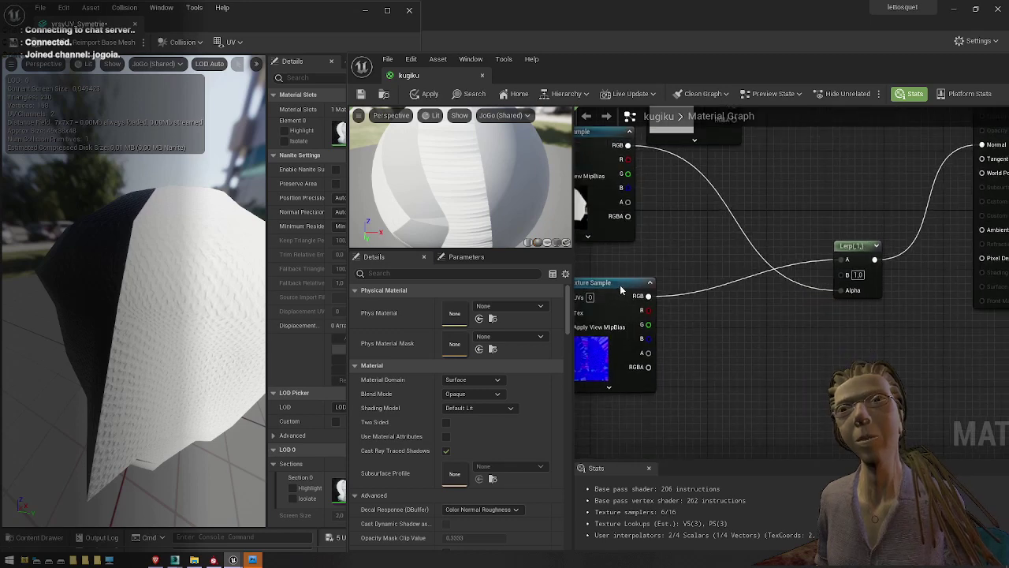
left_click_drag(620, 290, 607, 261)
right_click_drag(687, 316, 721, 358)
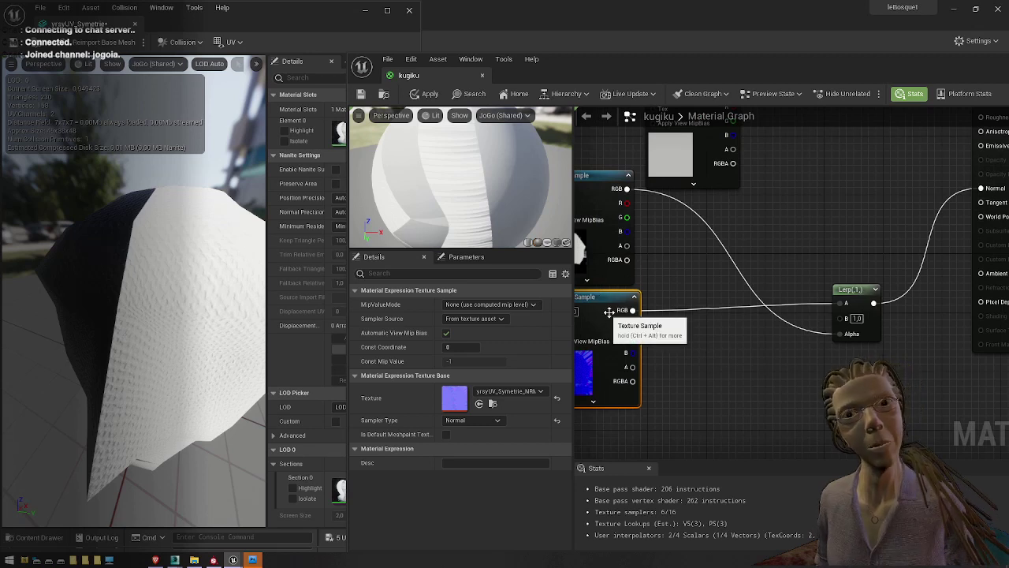
left_click_drag(638, 354, 698, 386)
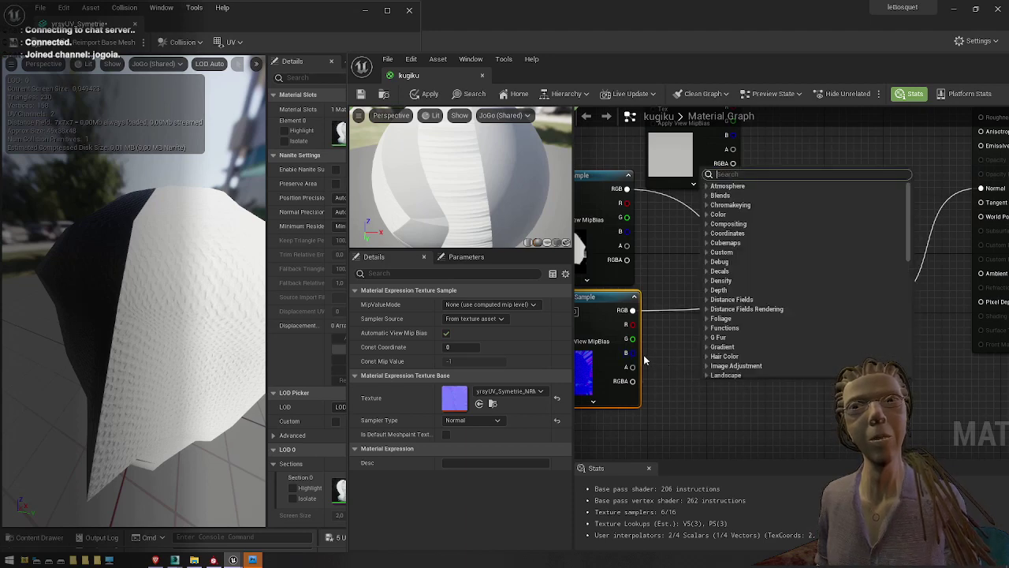
left_click(688, 373)
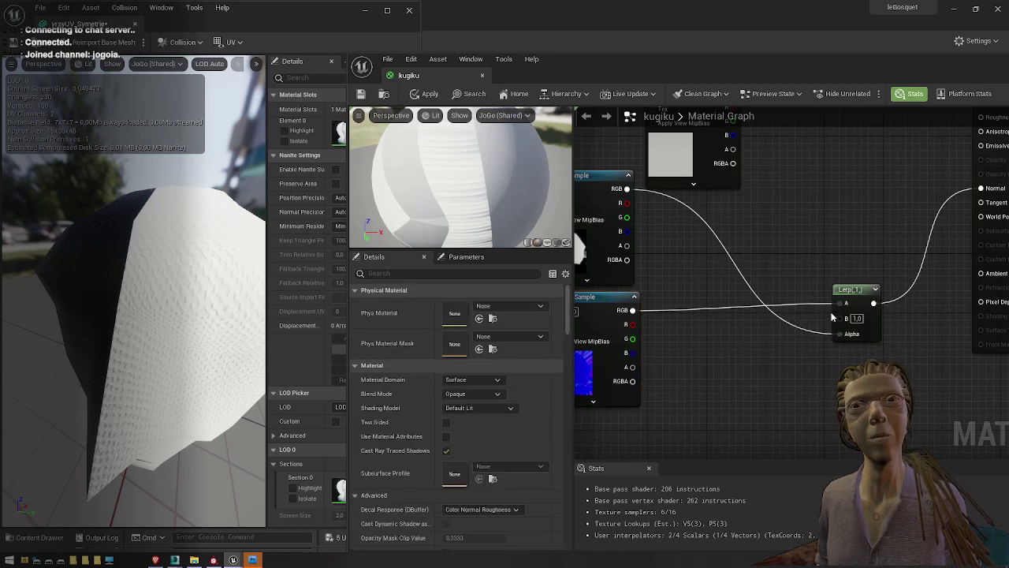
right_click(814, 341)
type("m")
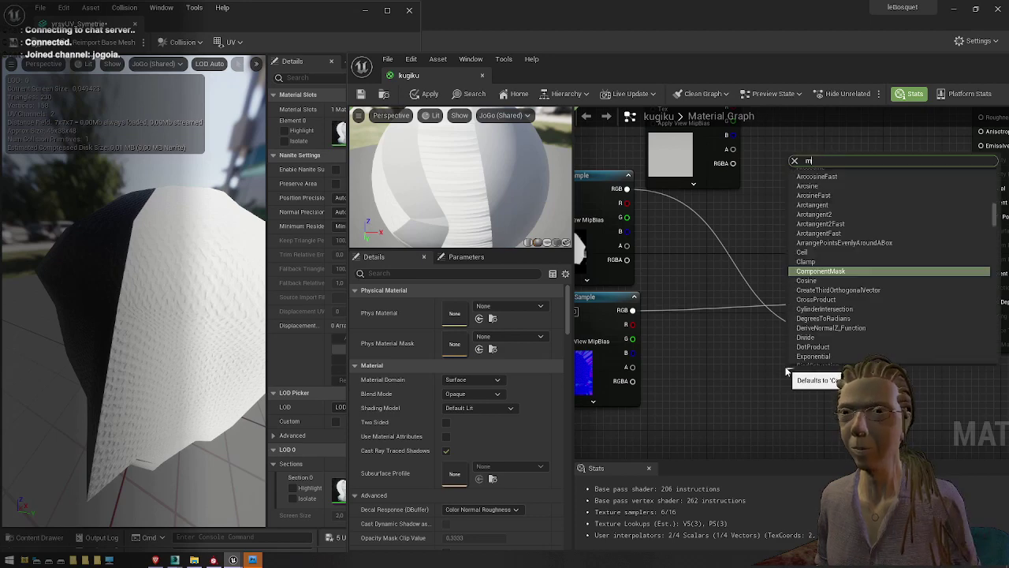
type("ake vector")
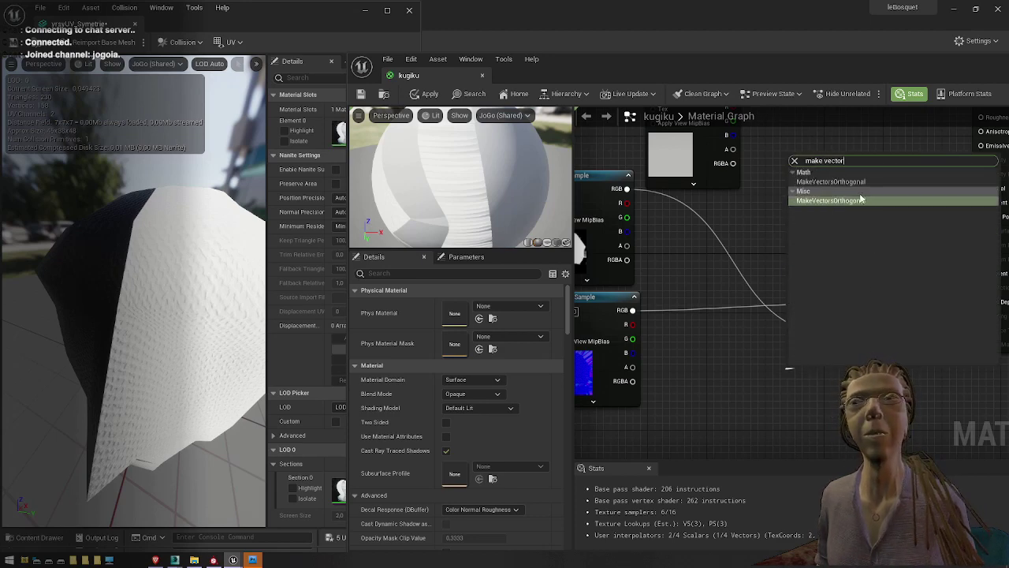
left_click(762, 291)
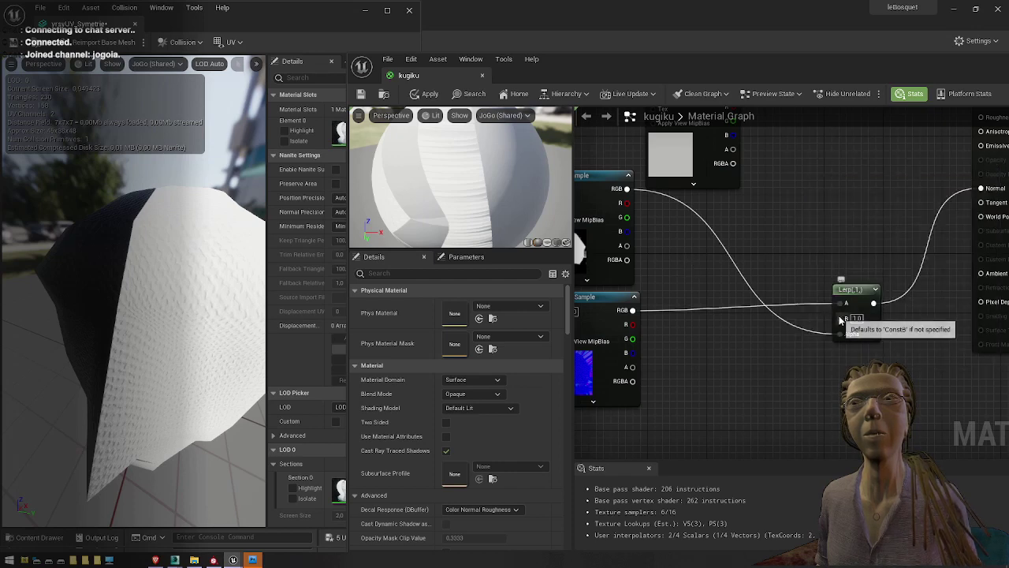
Feed the Lerp's B input from a new MakeFloat3 node and connect the normal map's R to X and G to Y
left_click_drag(842, 318, 772, 344)
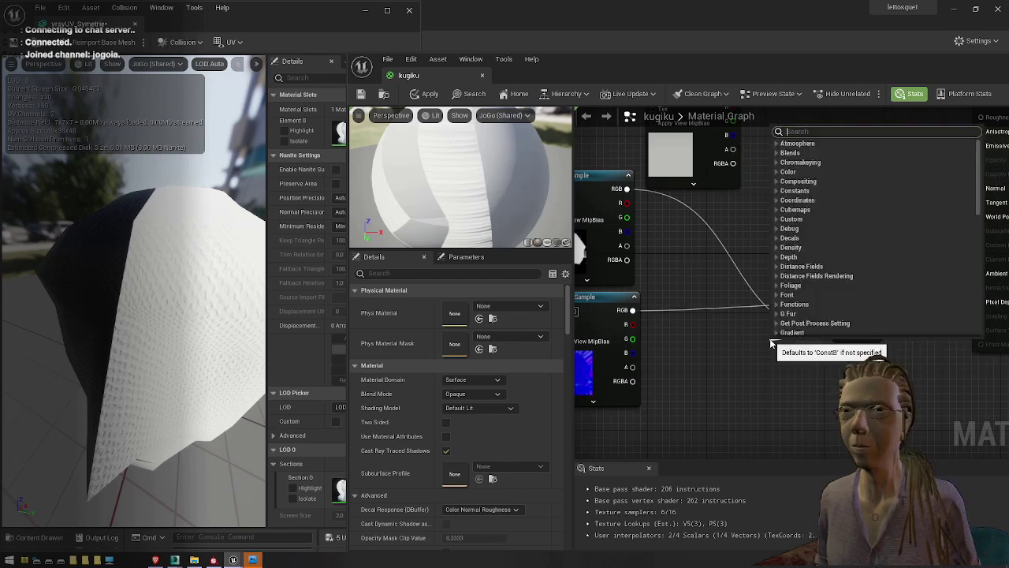
type("make")
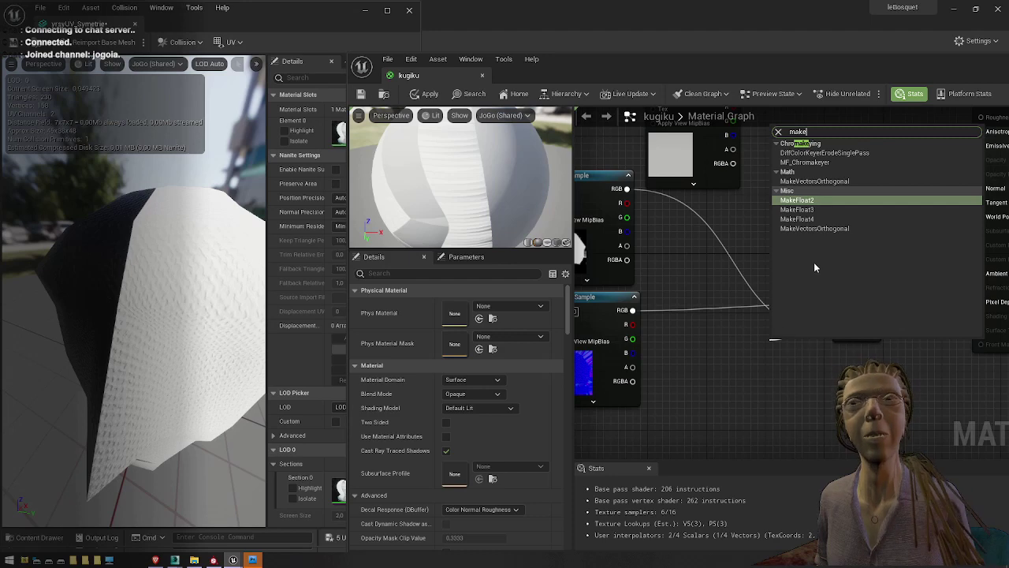
left_click(801, 210)
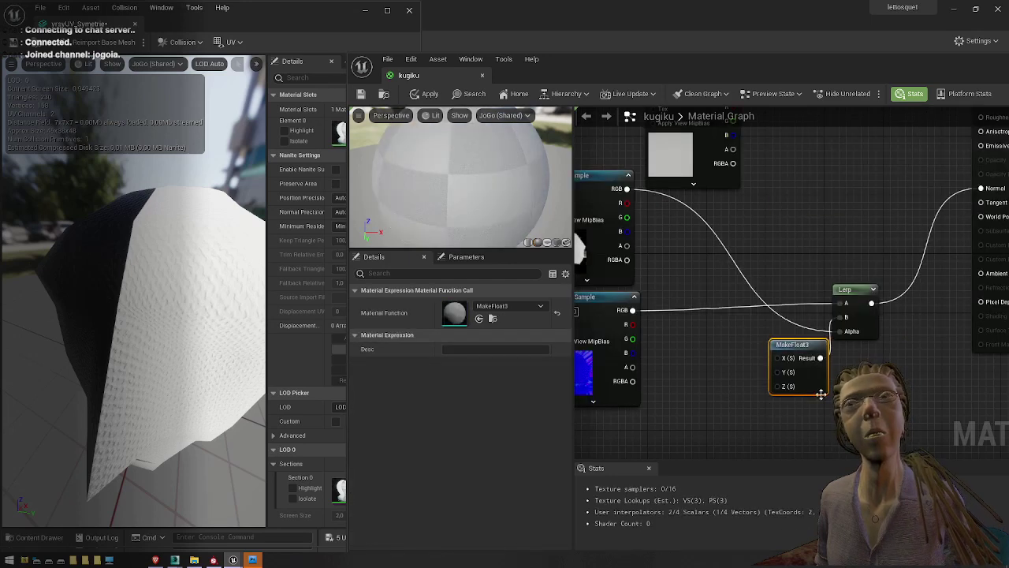
right_click_drag(821, 394, 847, 375)
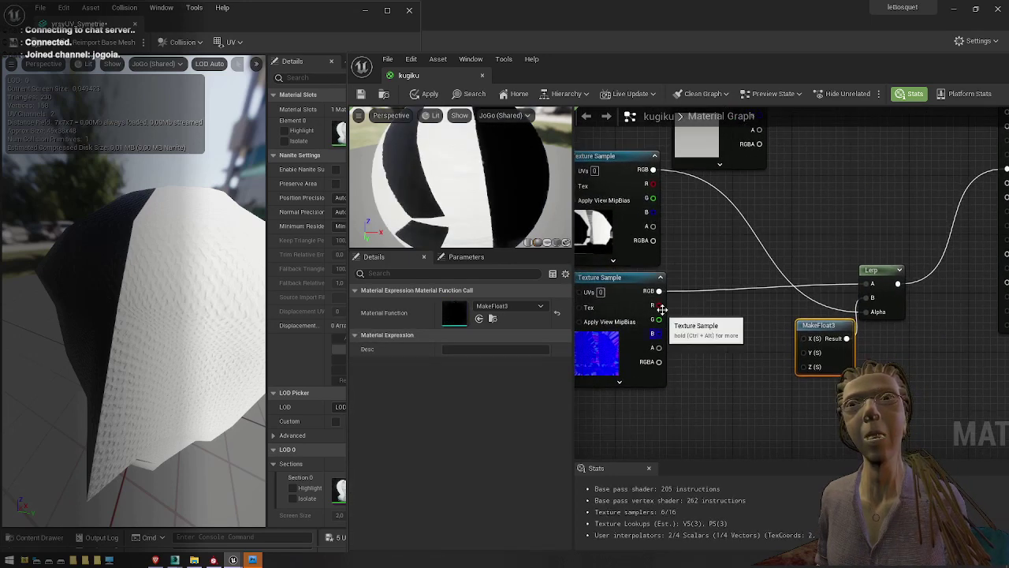
left_click_drag(654, 306, 804, 339)
left_click_drag(658, 320, 794, 315)
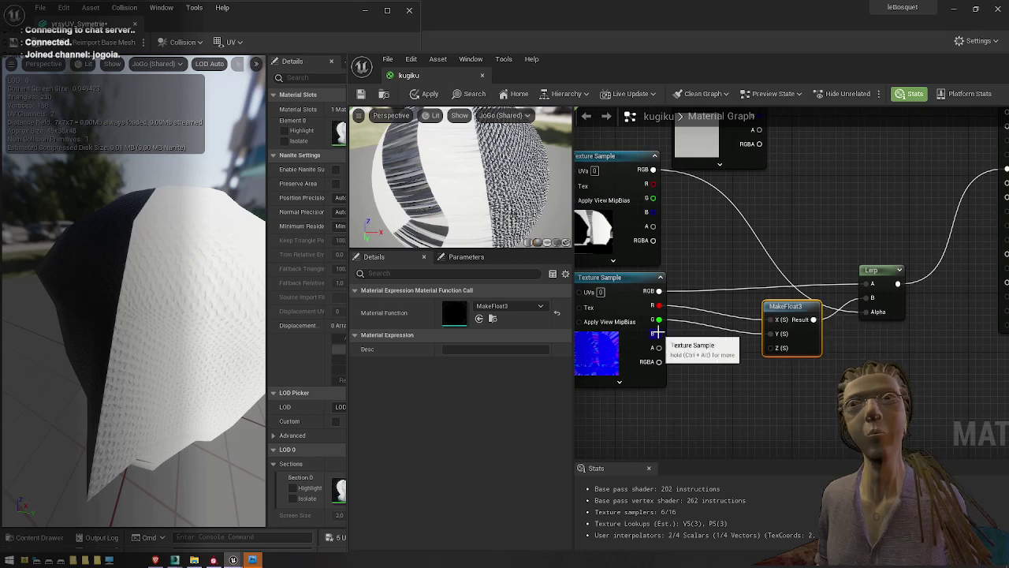
Try inverting the normal map's blue channel through a OneMinus node into MakeFloat3's Z input
left_click_drag(658, 334, 693, 365)
type("1-")
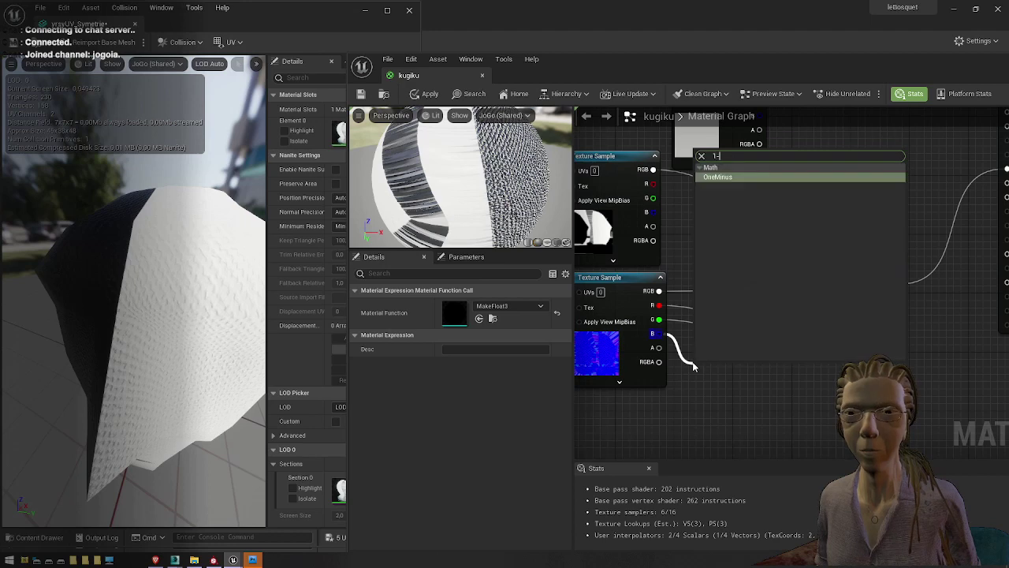
left_click(715, 178)
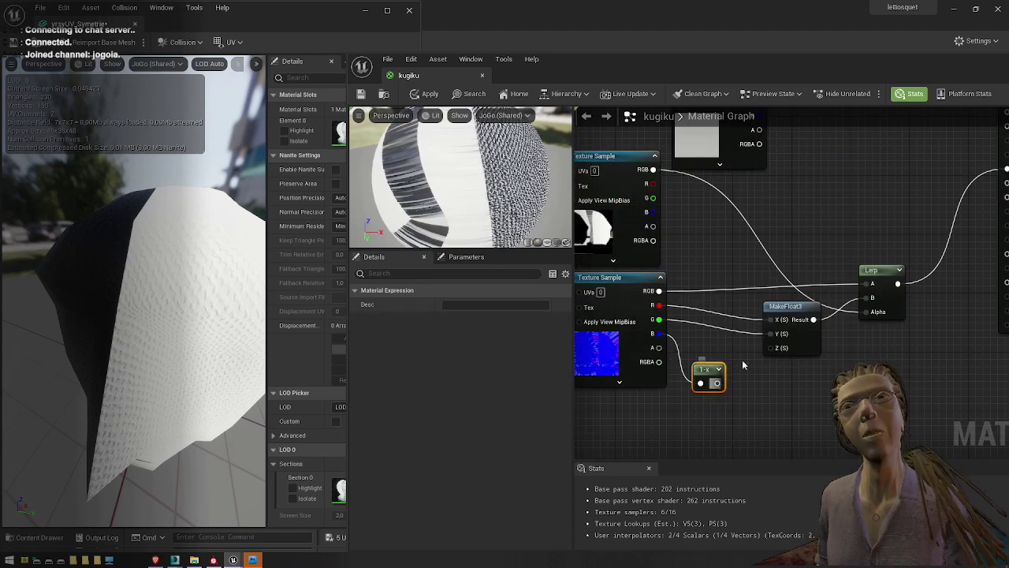
left_click_drag(717, 383, 772, 349)
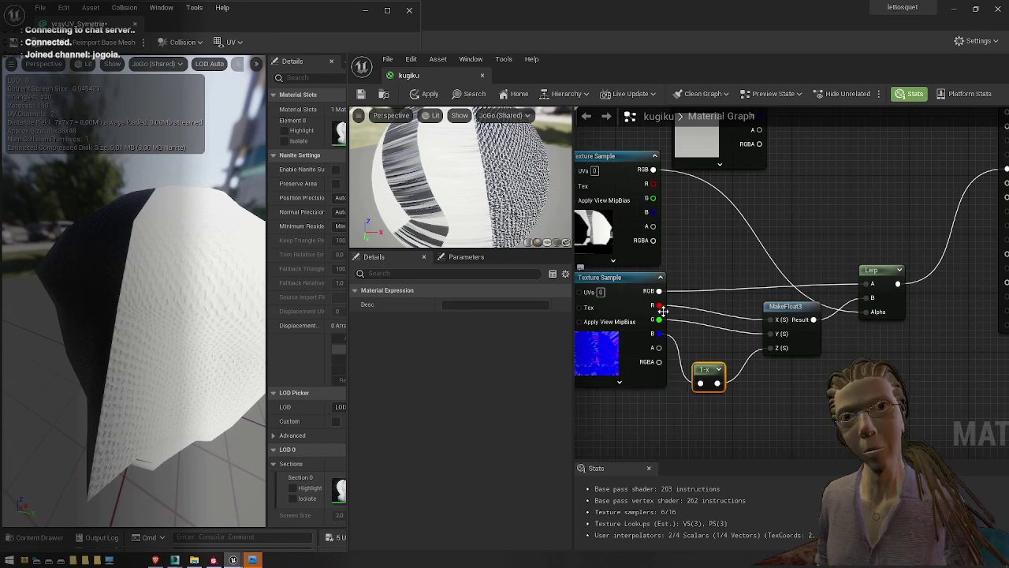
Save the kugiku material with the inverted blue channel and examine the head mesh's shading around the seam
right_click_drag(748, 388, 707, 407)
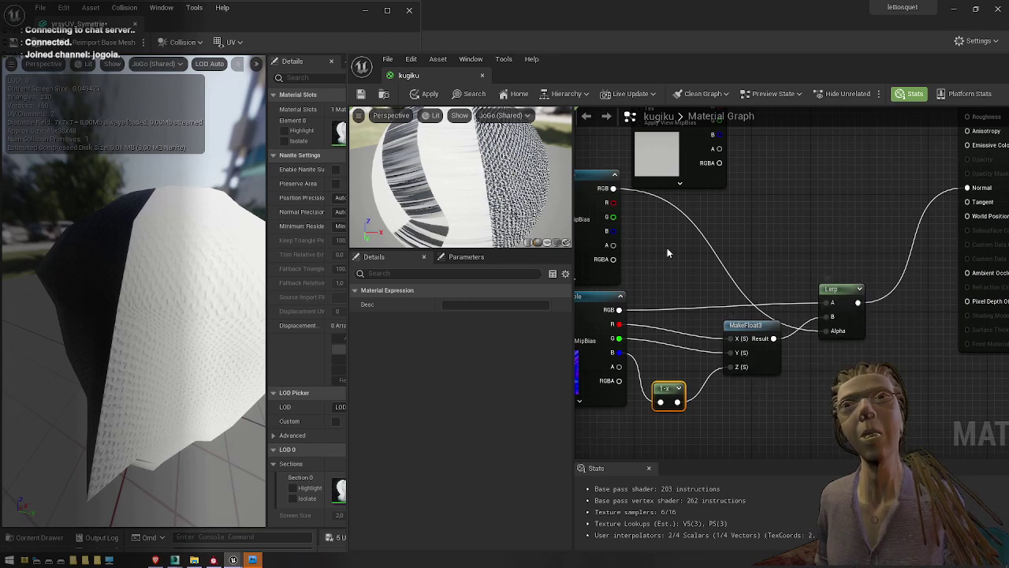
right_click_drag(667, 248, 712, 268)
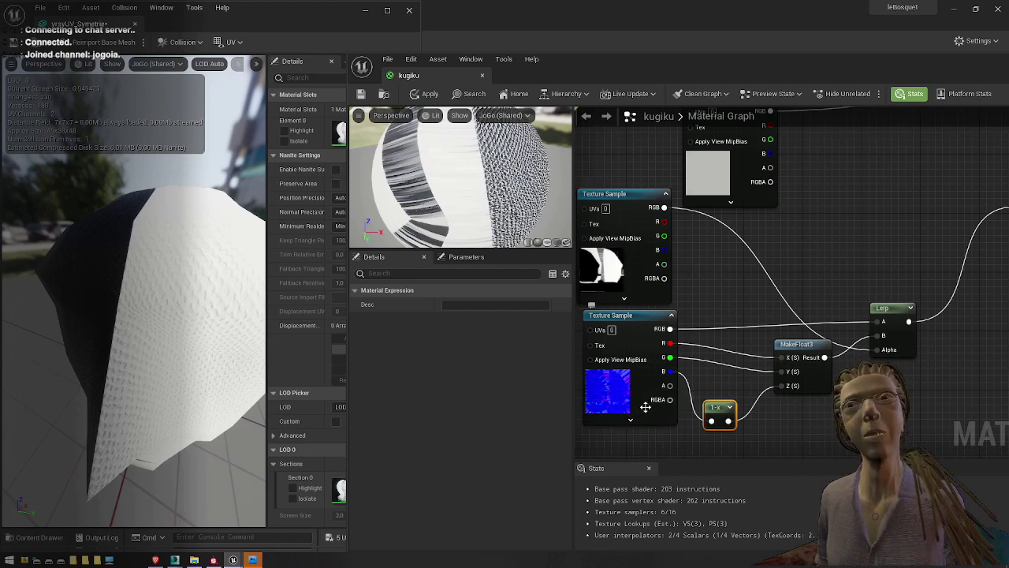
right_click_drag(804, 420, 684, 464)
right_click(792, 303)
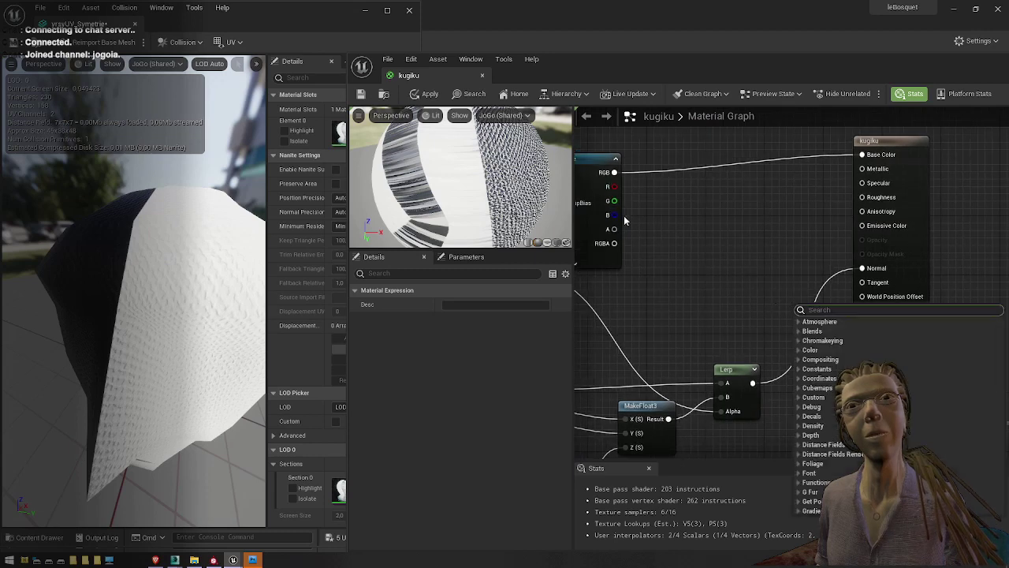
left_click(364, 93)
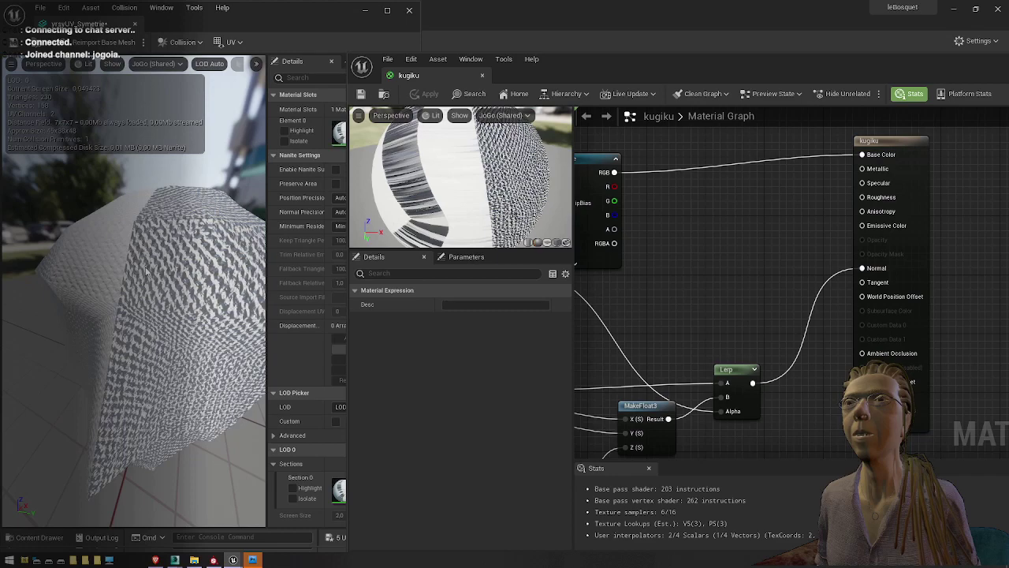
left_click_drag(157, 275, 221, 292)
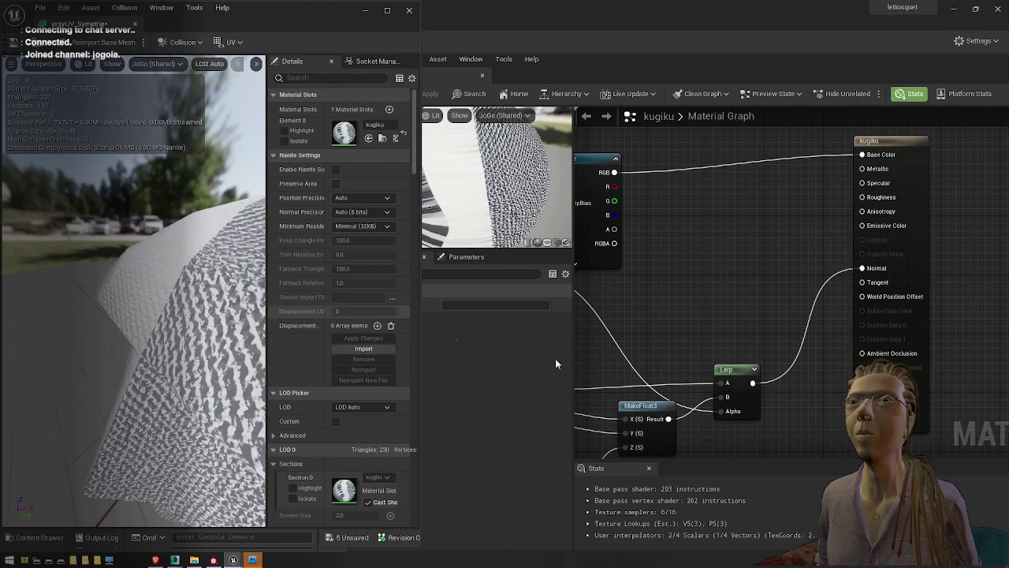
Connect blue directly to Z, try green through the OneMinus node into Y, and save the material to check the seam
right_click_drag(680, 341, 830, 273)
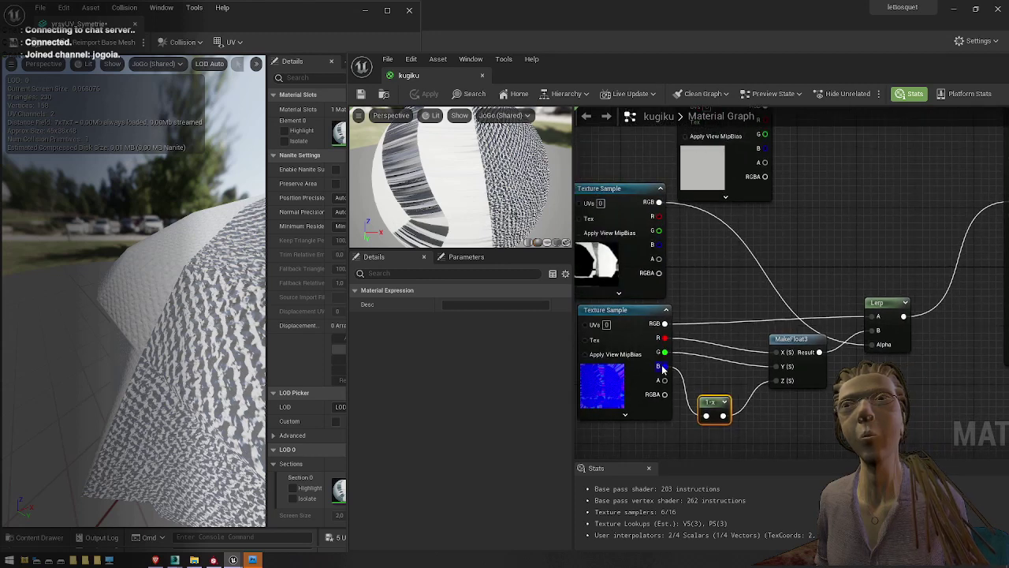
left_click_drag(662, 368, 780, 381)
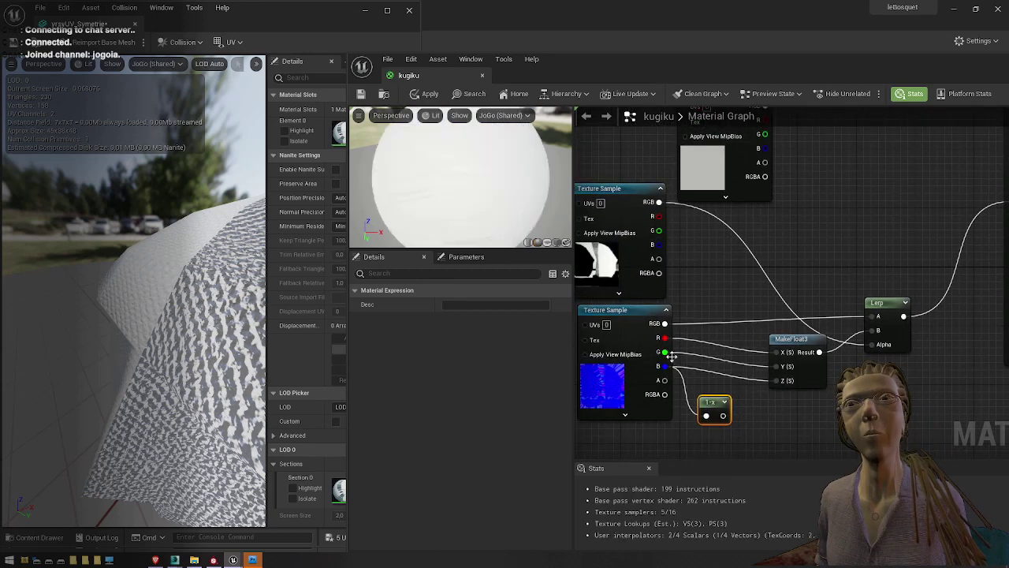
left_click_drag(666, 353, 777, 380)
left_click(362, 94)
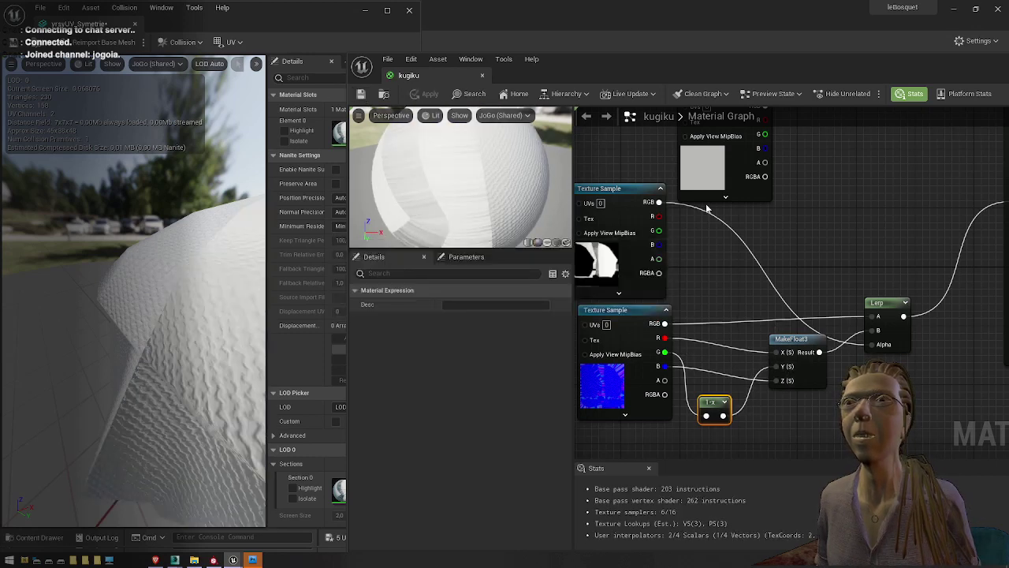
mouse_move(162, 360)
right_mouse_down()
mouse_move(220, 362)
mouse_move(189, 363)
mouse_move(186, 347)
mouse_move(173, 359)
right_mouse_up()
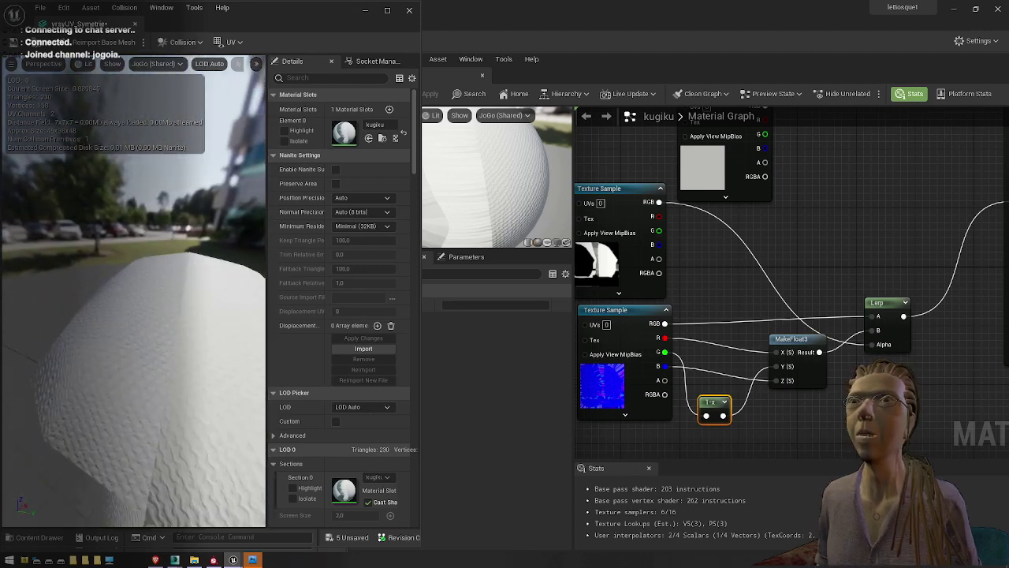
Try red through the OneMinus node into X with green connected directly to Y, and save the material
left_click_drag(659, 341, 777, 353)
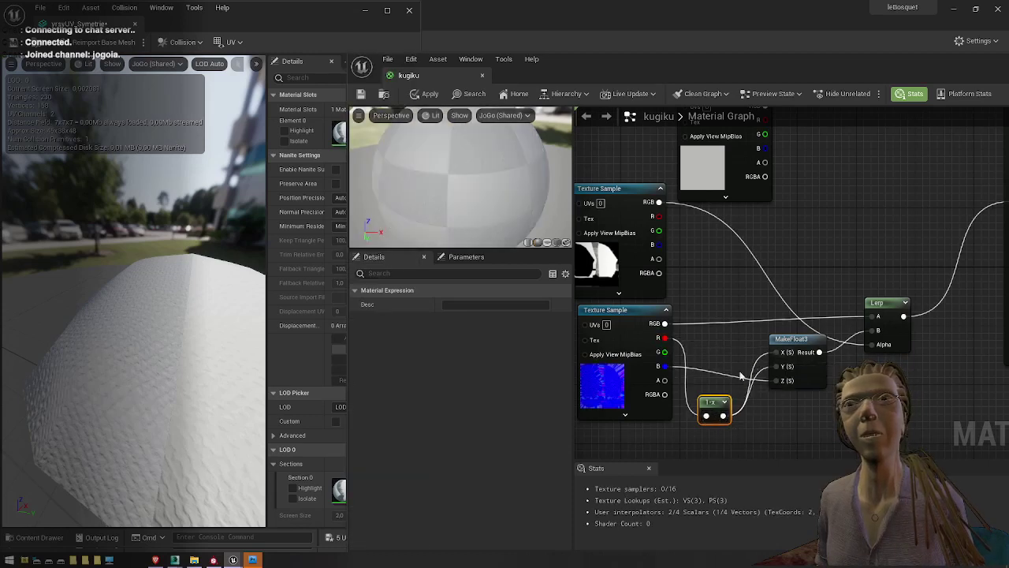
left_click_drag(665, 352, 780, 370)
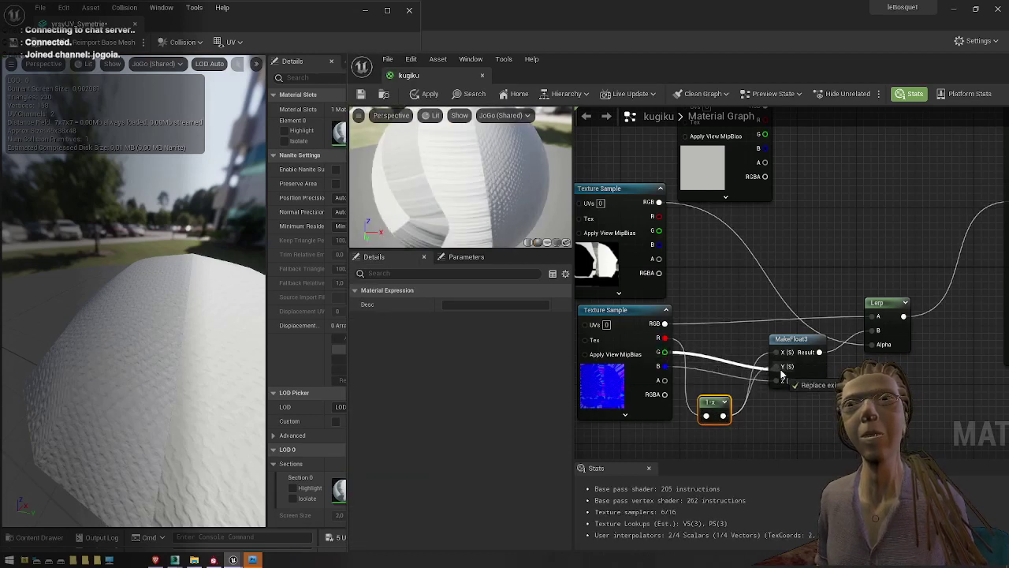
left_click(362, 95)
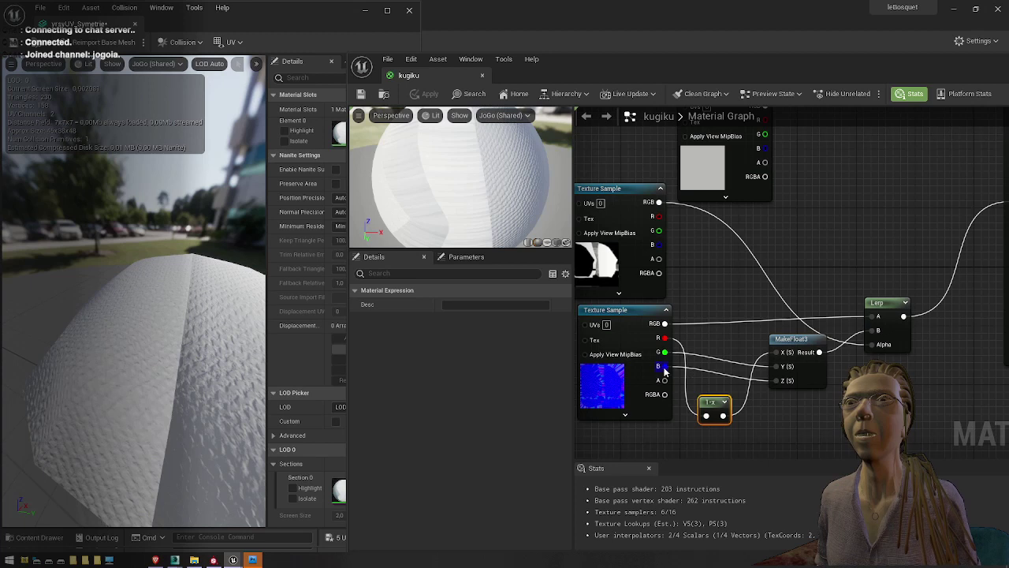
Reconnect the normal map's red output directly to MakeFloat3's X input and delete the OneMinus node
left_click_drag(664, 370, 705, 373)
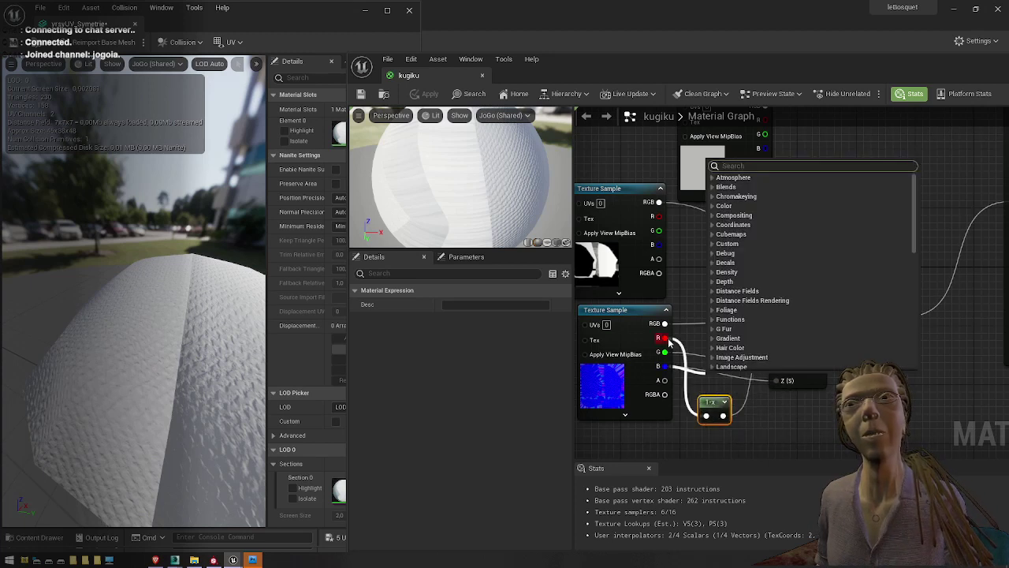
left_click_drag(669, 341, 780, 354)
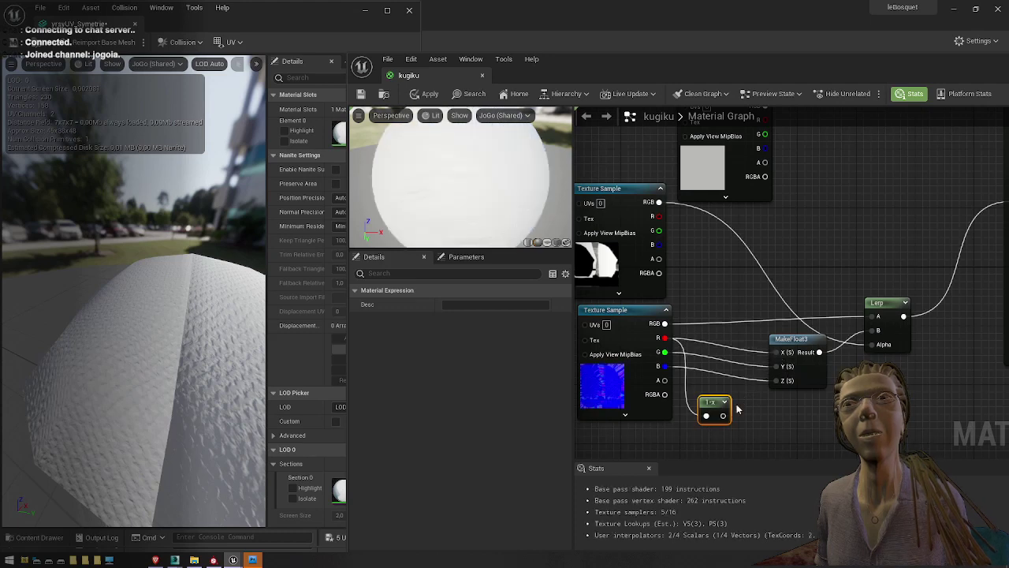
key("Delete")
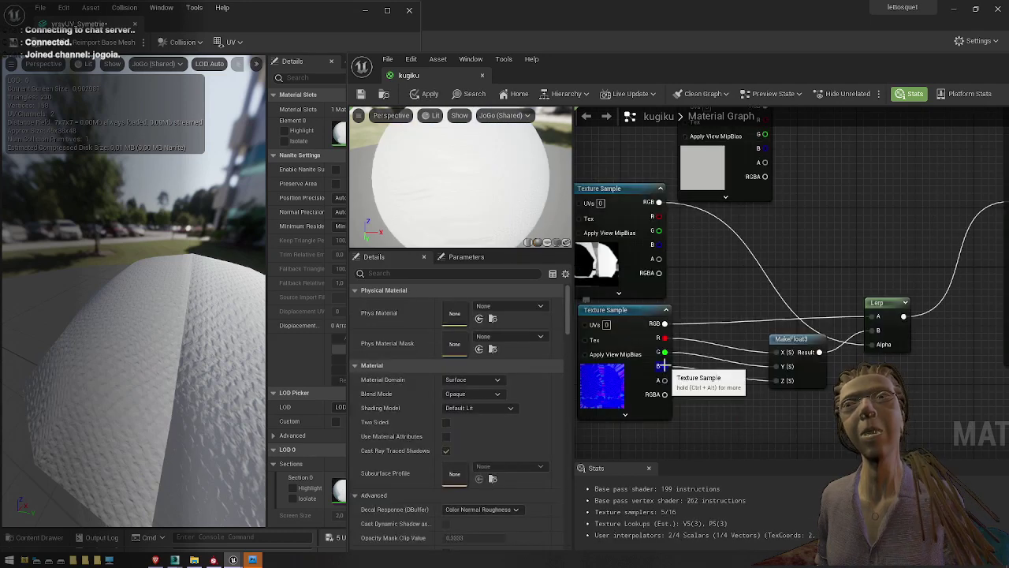
Route the normal map's blue output through a Multiply node with B set to -1 into MakeFloat3's Z, and save the material
left_click_drag(662, 365, 714, 395)
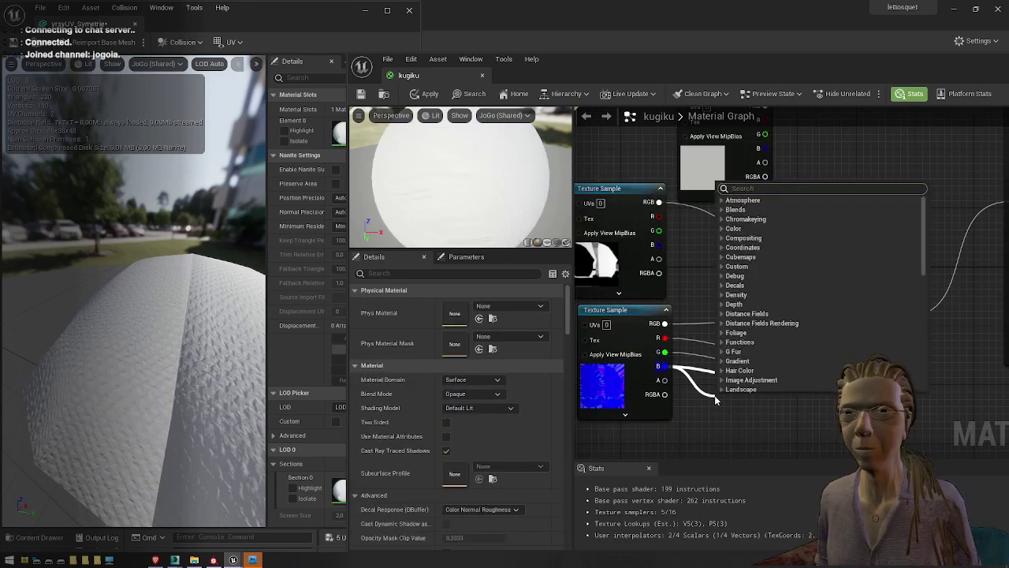
type("*")
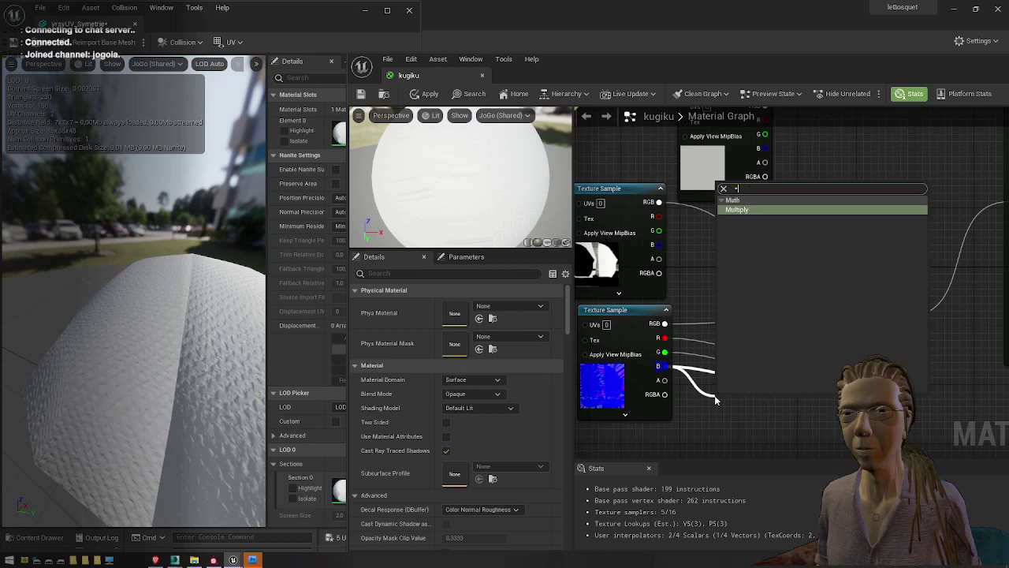
left_click(739, 217)
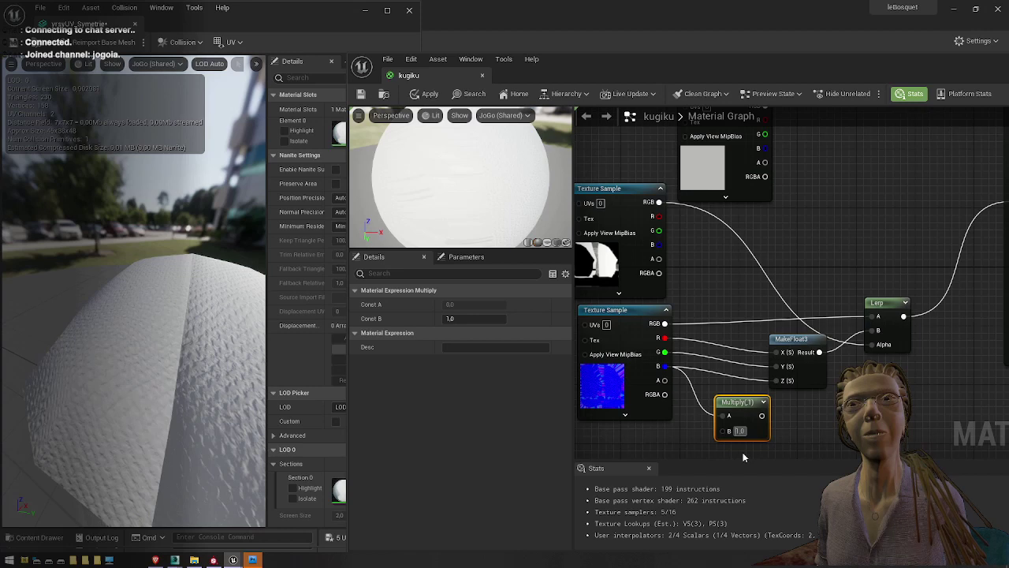
type("-")
left_click_drag(762, 415, 780, 382)
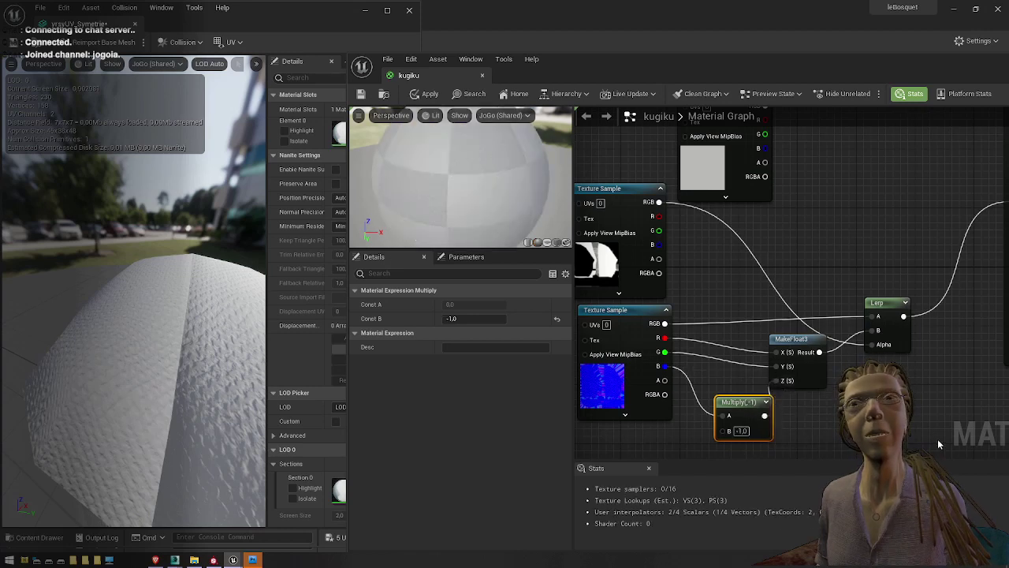
left_click(364, 94)
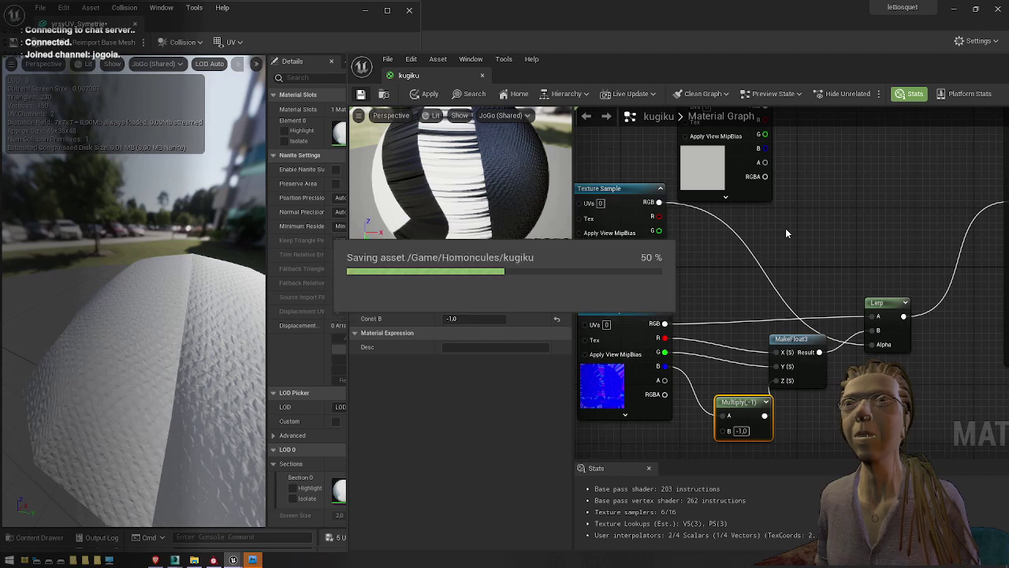
Examine the normal-map shading on both sides of the head mesh's seam from several close angles
right_click_drag(206, 392, 194, 355)
left_click_drag(126, 338, 110, 332)
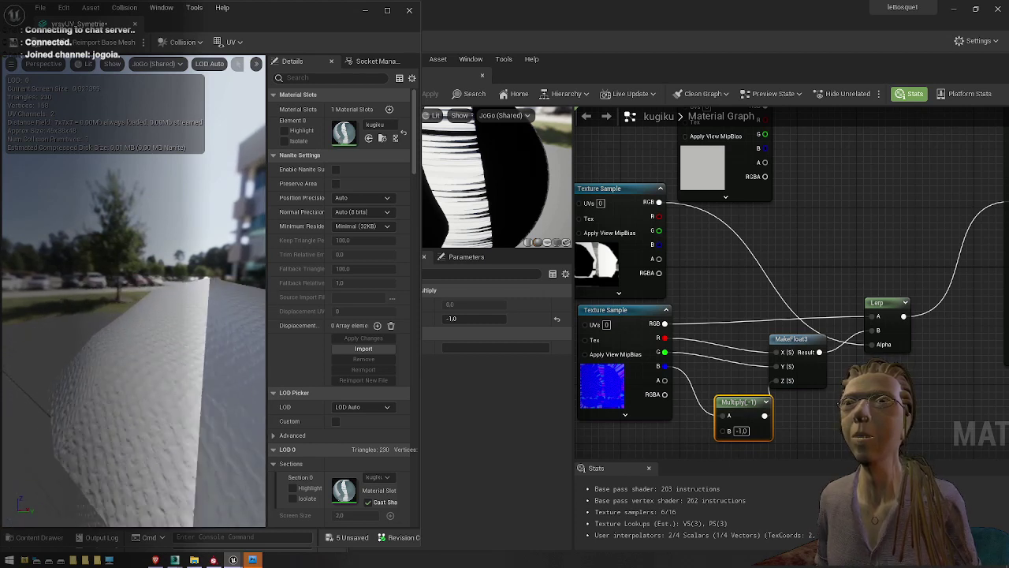
right_click_drag(134, 339, 112, 320)
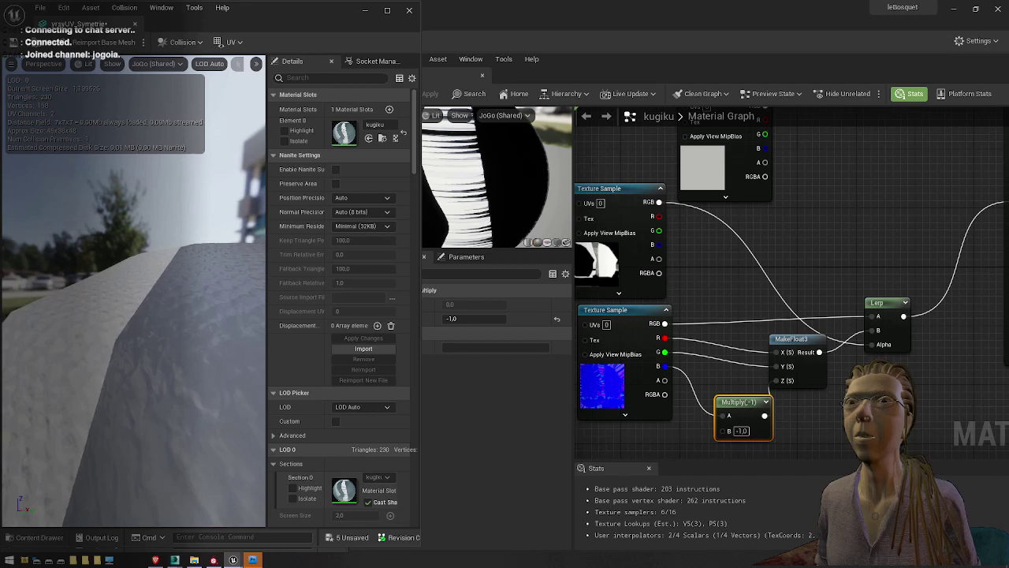
right_click_drag(826, 297, 743, 402)
scroll(778, 363, "down", 1)
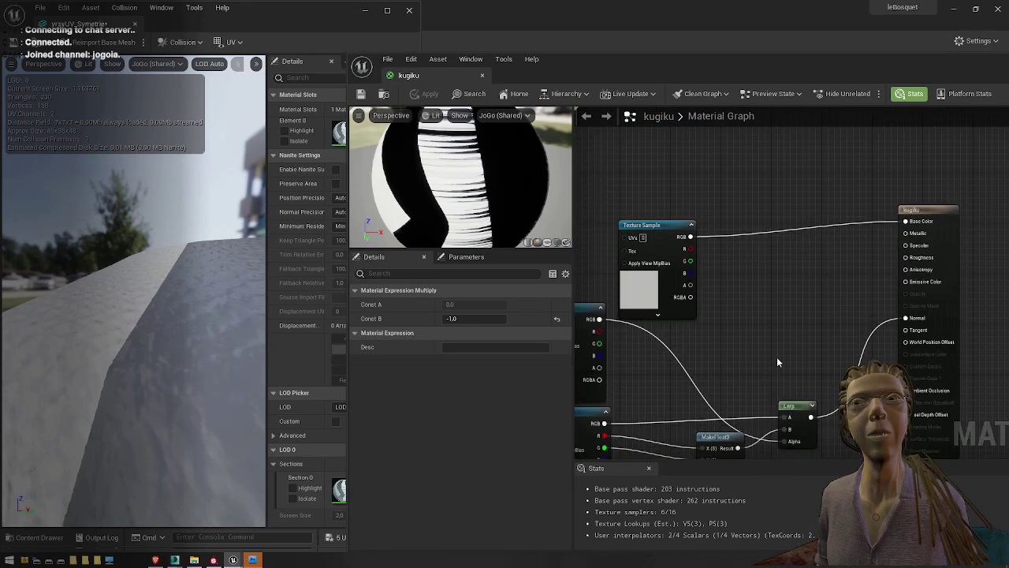
left_click(337, 357)
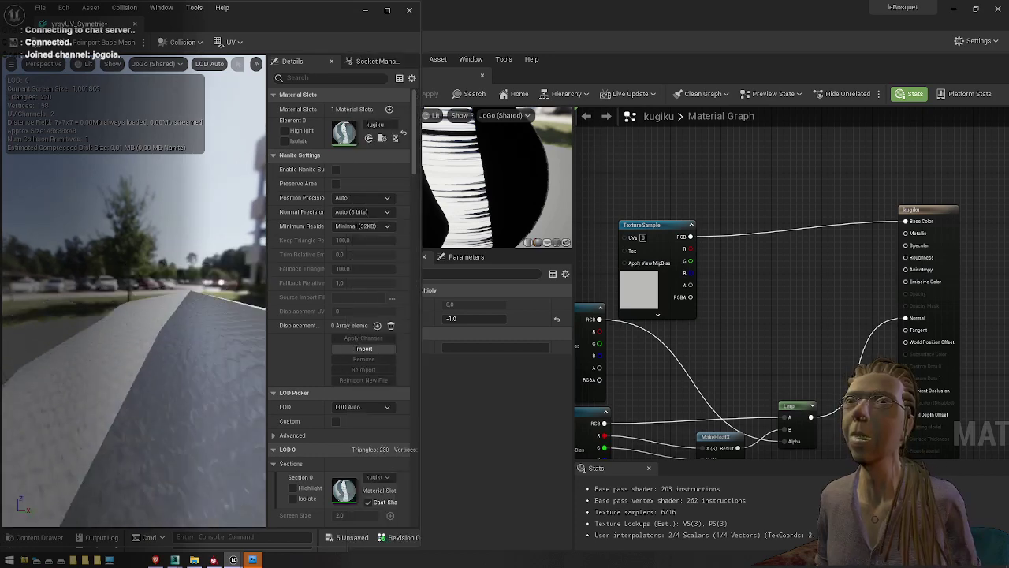
left_click_drag(134, 316, 197, 311)
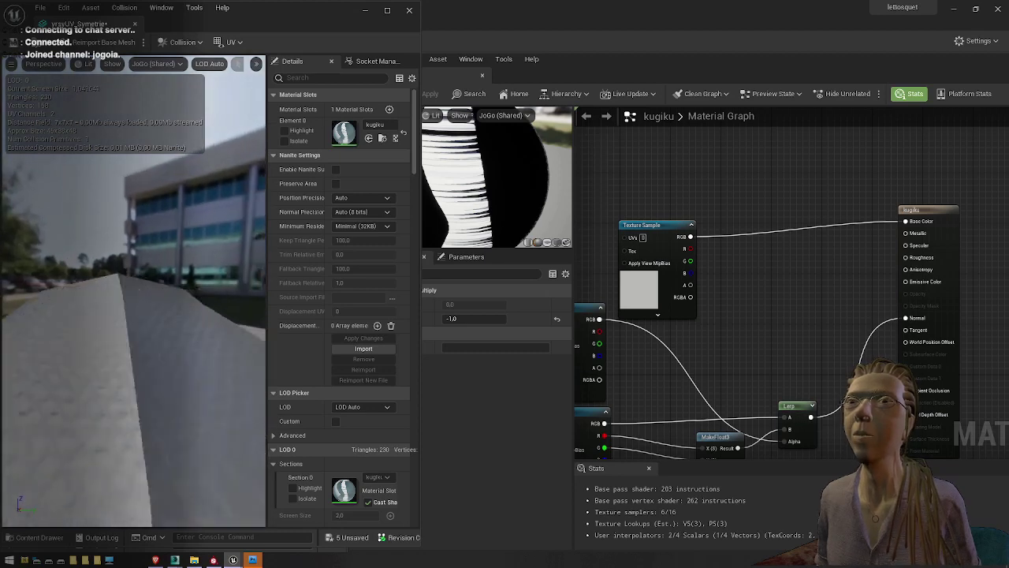
mouse_move(134, 315)
middle_mouse_down()
mouse_move(111, 307)
mouse_move(150, 347)
mouse_move(136, 320)
mouse_move(146, 354)
middle_mouse_up()
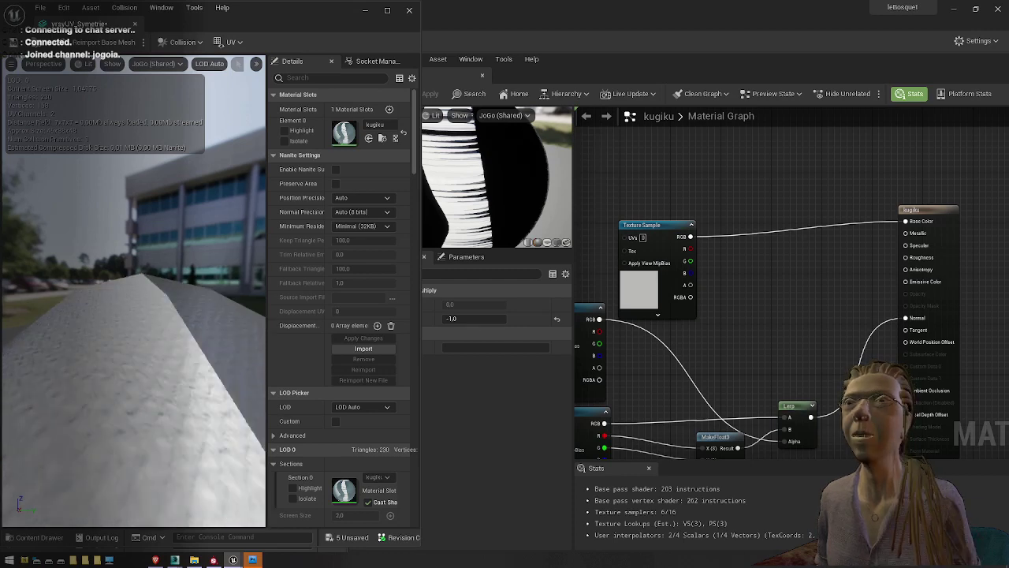
right_click_drag(694, 363, 793, 287)
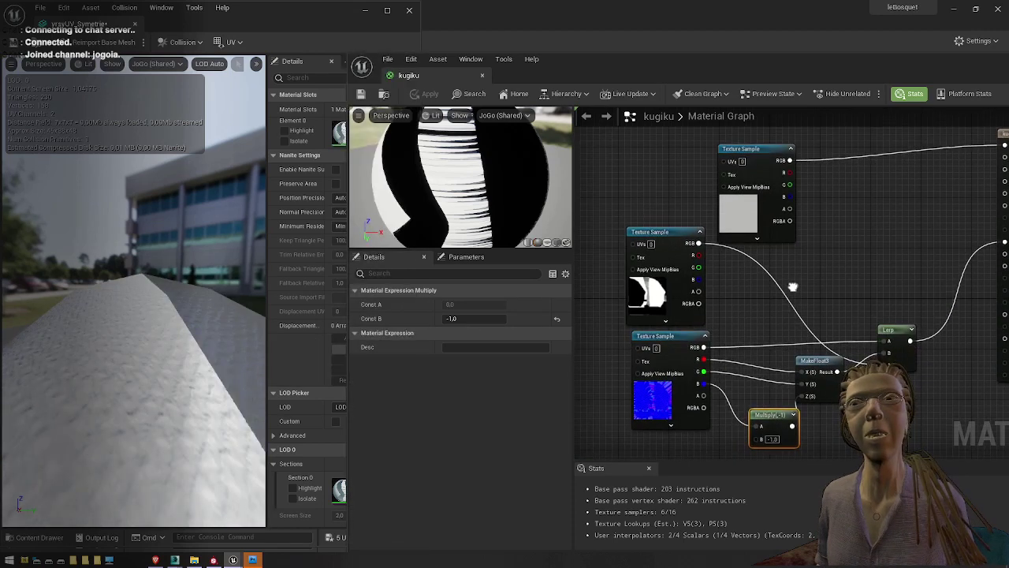
Route the normal map's green output through the -1 Multiply into MakeFloat3's Y, connect blue directly to Z, and save the material
left_click_drag(823, 359, 841, 362)
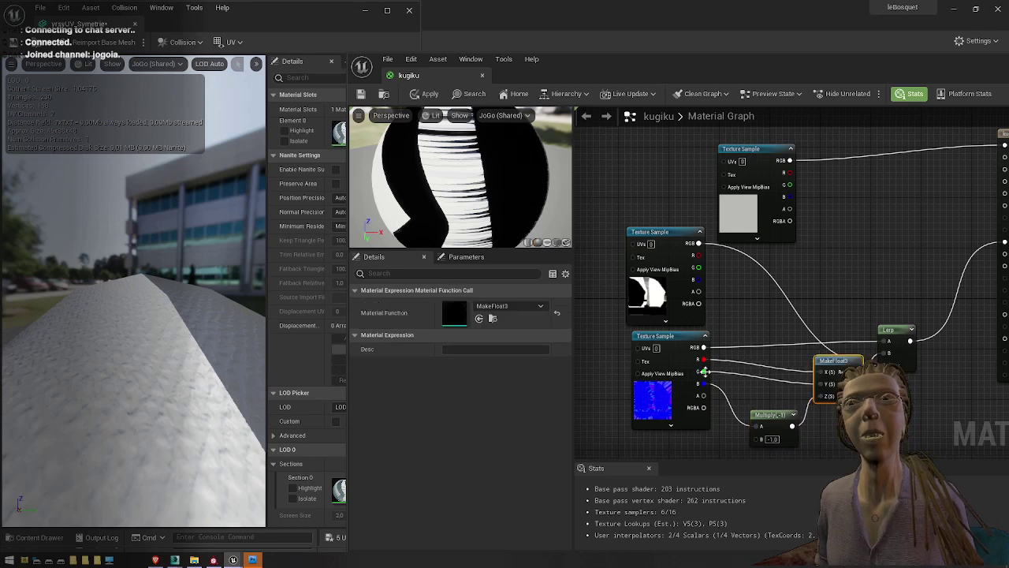
left_click_drag(705, 371, 758, 426)
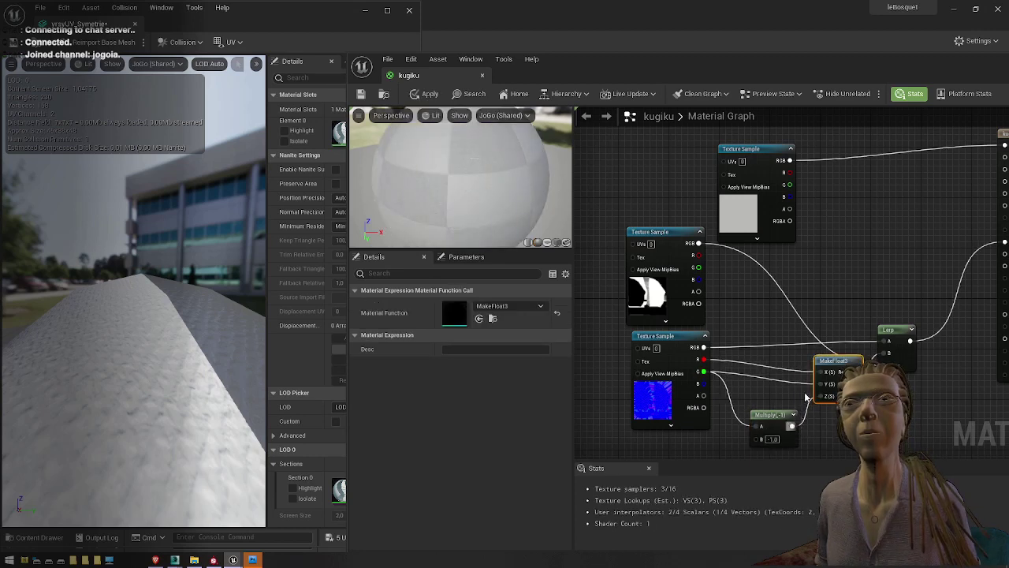
left_click_drag(806, 397, 818, 397)
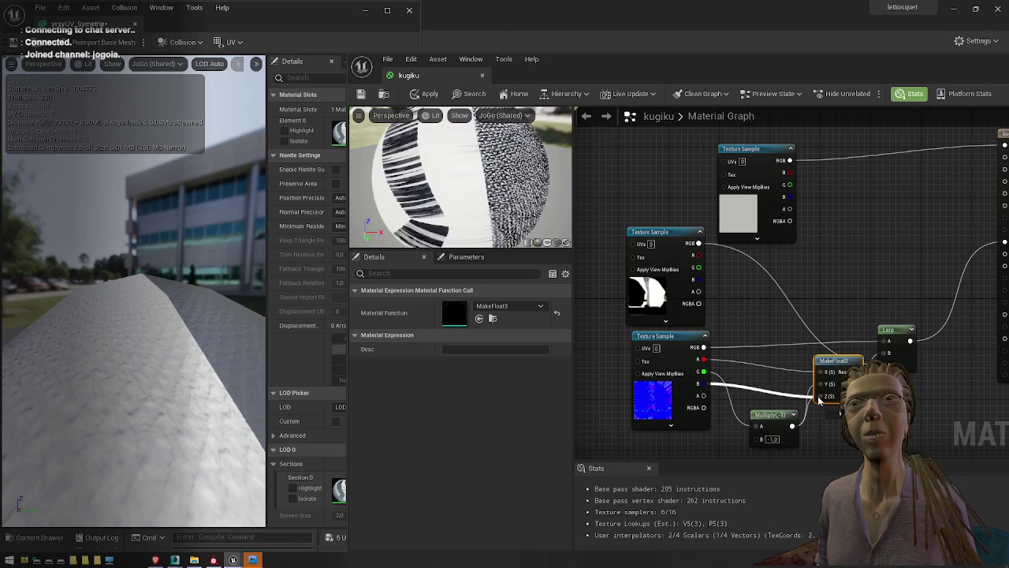
left_click(361, 94)
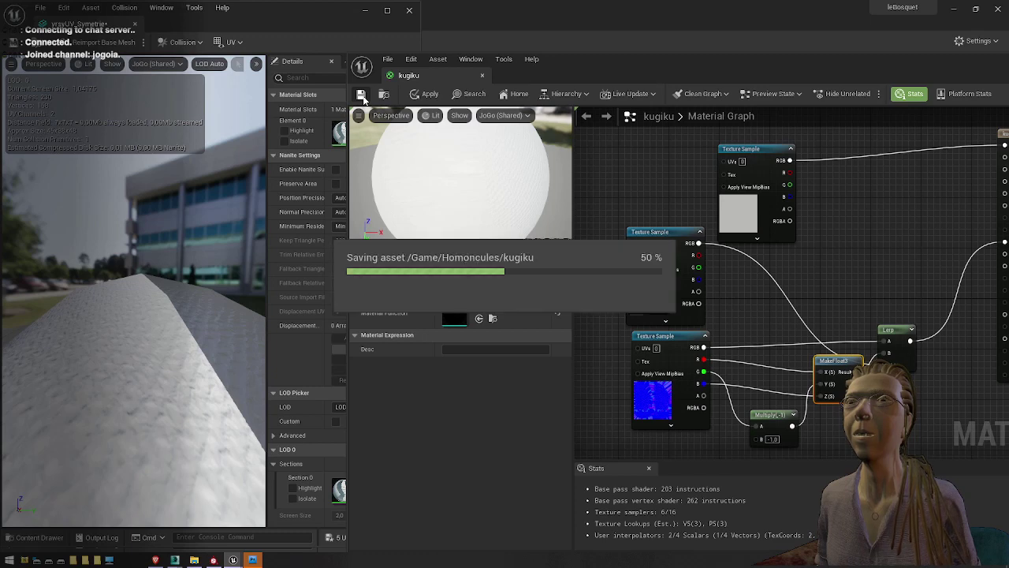
Examine the head mesh's seam from several angles with the green-channel inversion applied, and compare it with the material's node network
left_click(222, 239)
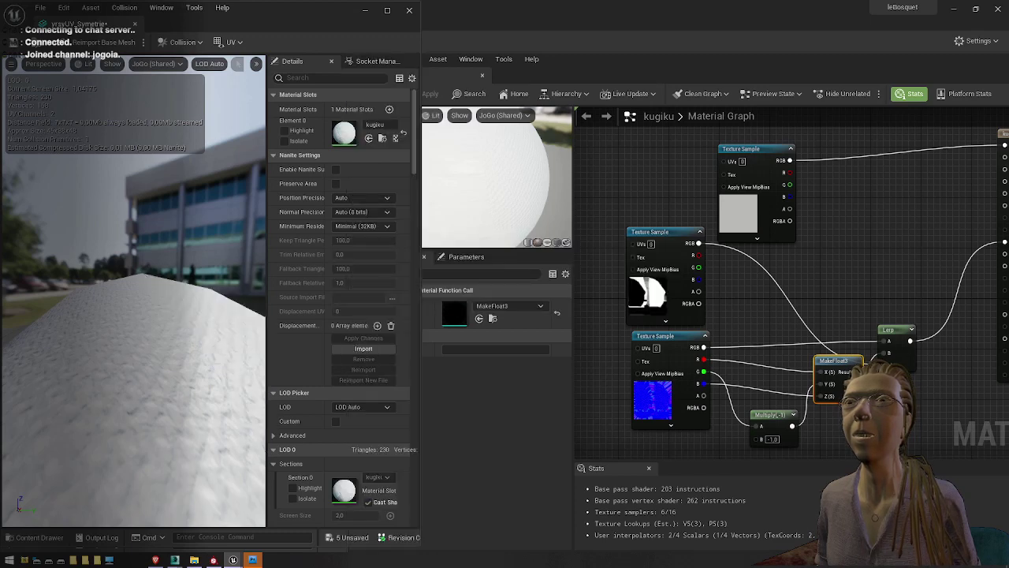
left_click_drag(223, 238, 157, 268)
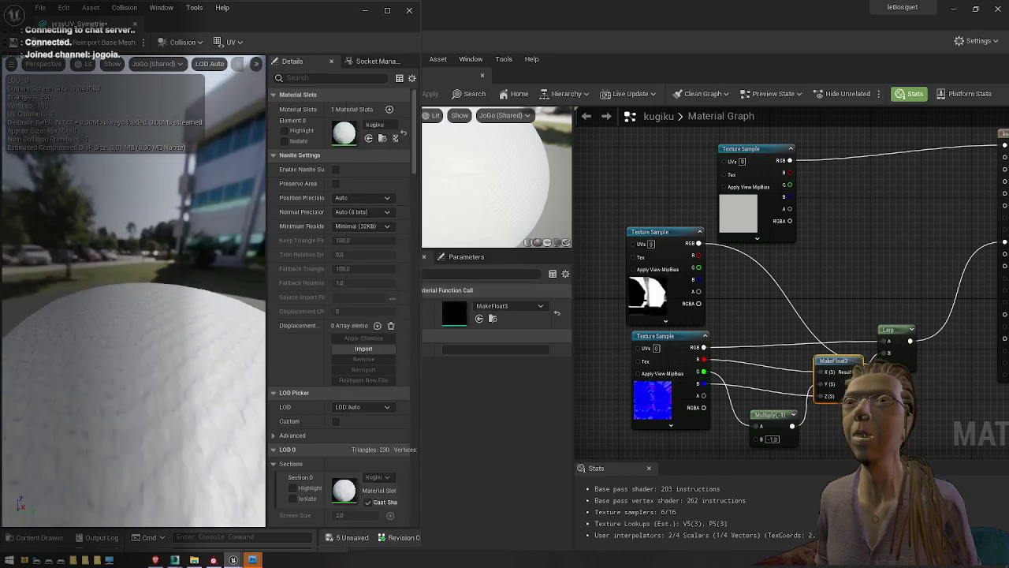
left_click_drag(142, 314, 144, 313)
mouse_move(207, 315)
left_mouse_down()
mouse_move(220, 312)
mouse_move(207, 315)
left_mouse_up()
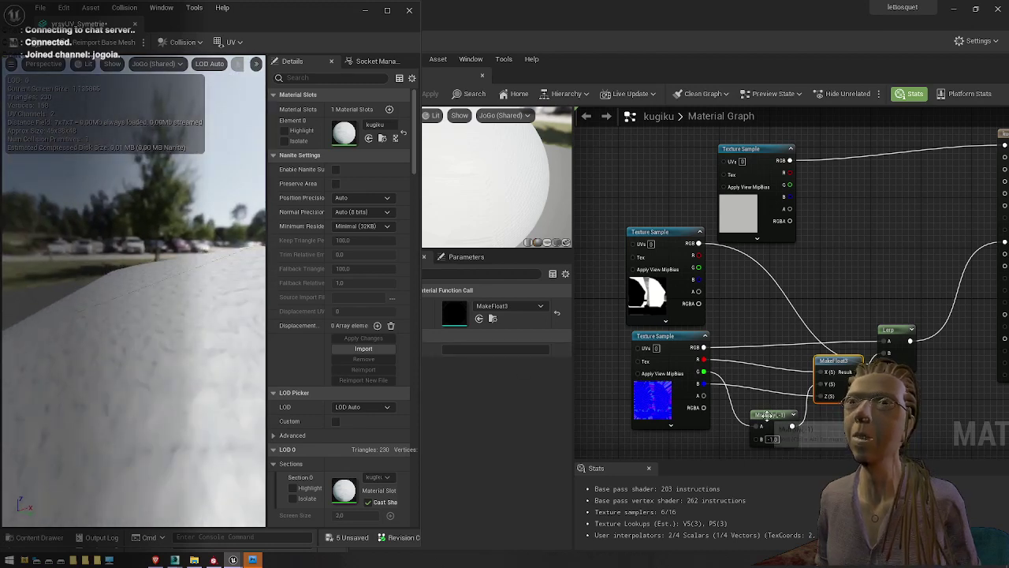
mouse_move(767, 419)
left_mouse_down()
mouse_move(776, 440)
mouse_move(756, 411)
mouse_move(767, 411)
mouse_move(757, 422)
left_mouse_up()
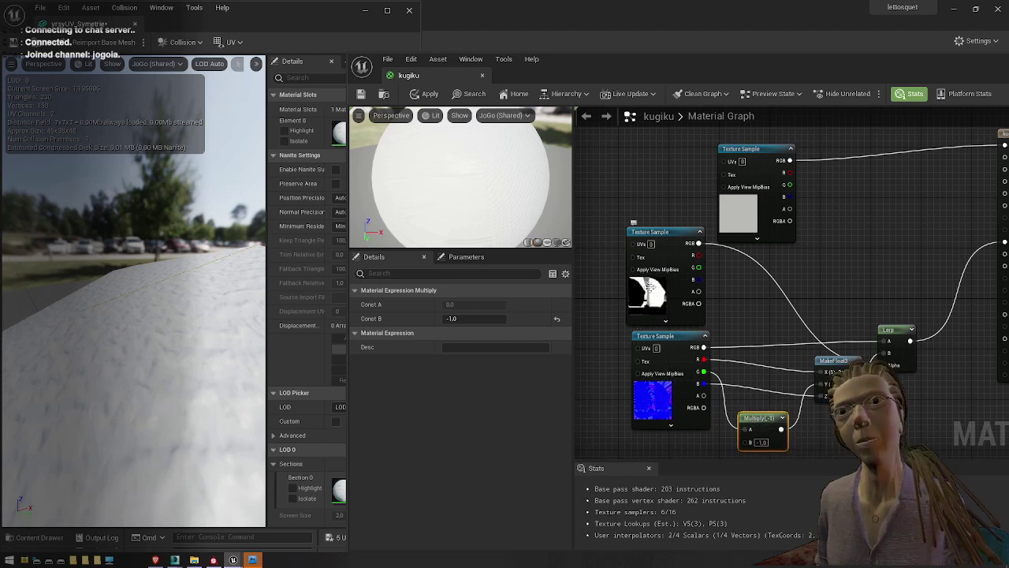
right_click_drag(762, 328, 668, 351)
left_click(229, 343)
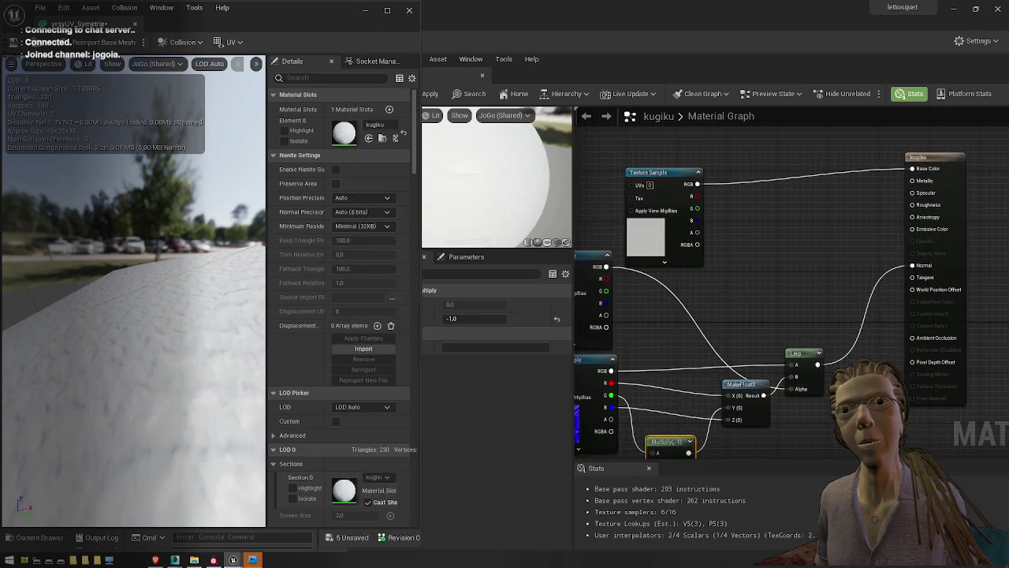
mouse_move(229, 343)
left_mouse_down()
mouse_move(229, 426)
mouse_move(229, 347)
left_mouse_up()
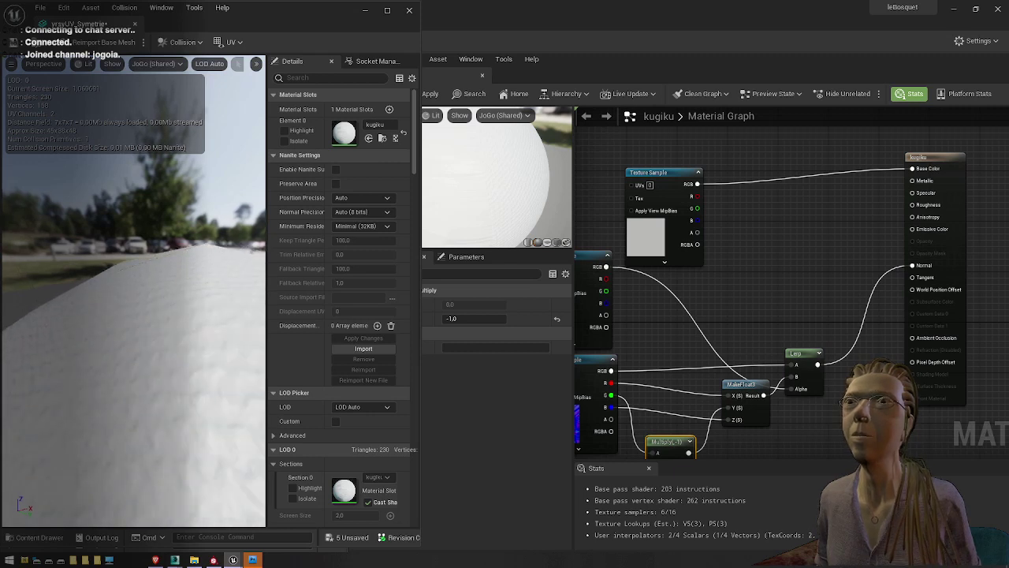
left_click_drag(130, 378, 130, 449)
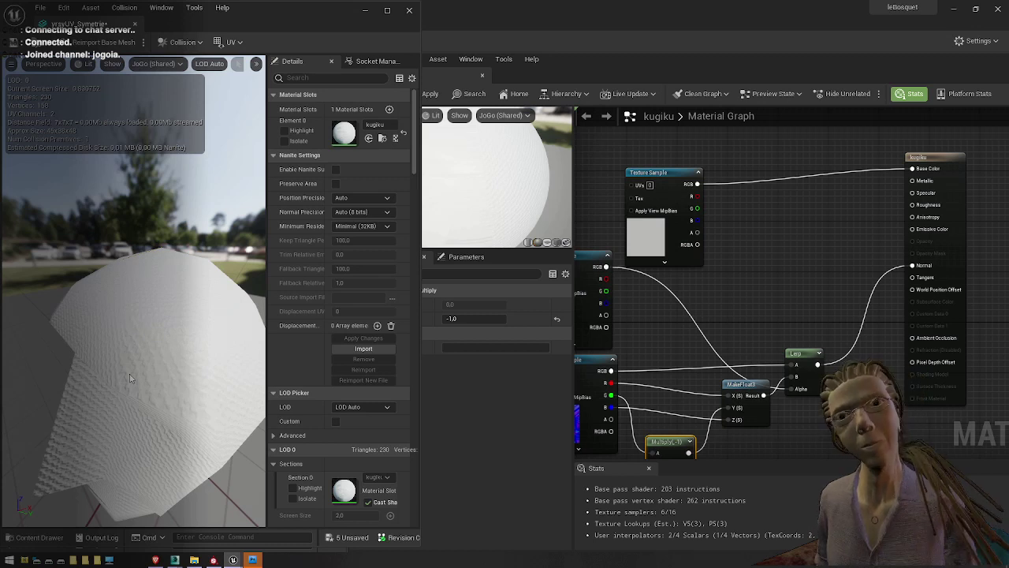
right_click_drag(680, 347, 756, 347)
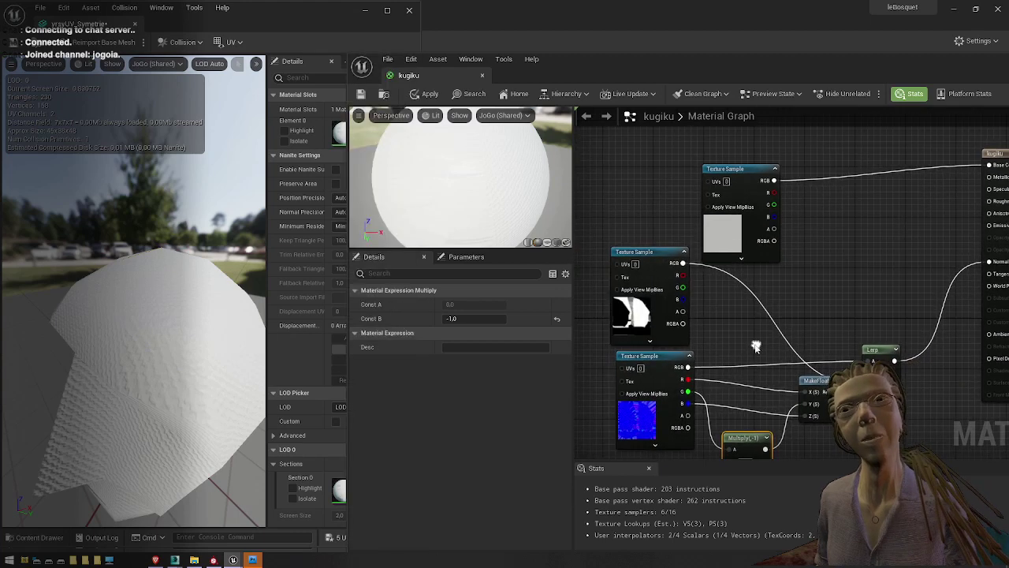
scroll(728, 333, "down", 3)
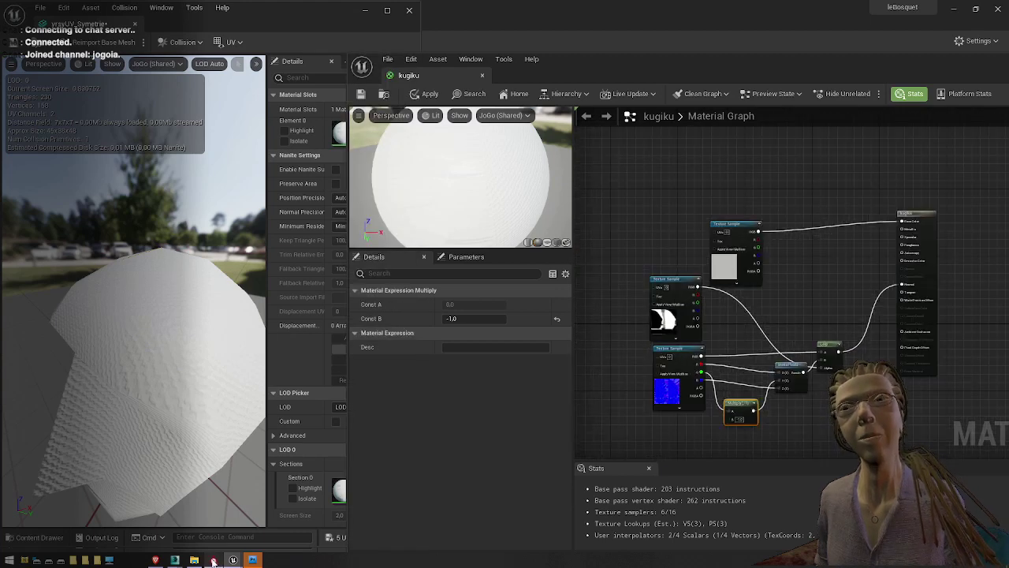
In Substance Painter, show Fill layers 3 and 2 and fill the lower UV shell beneath the white face shell in Fill layer 3's mask using UV chunk fill
left_click(213, 561)
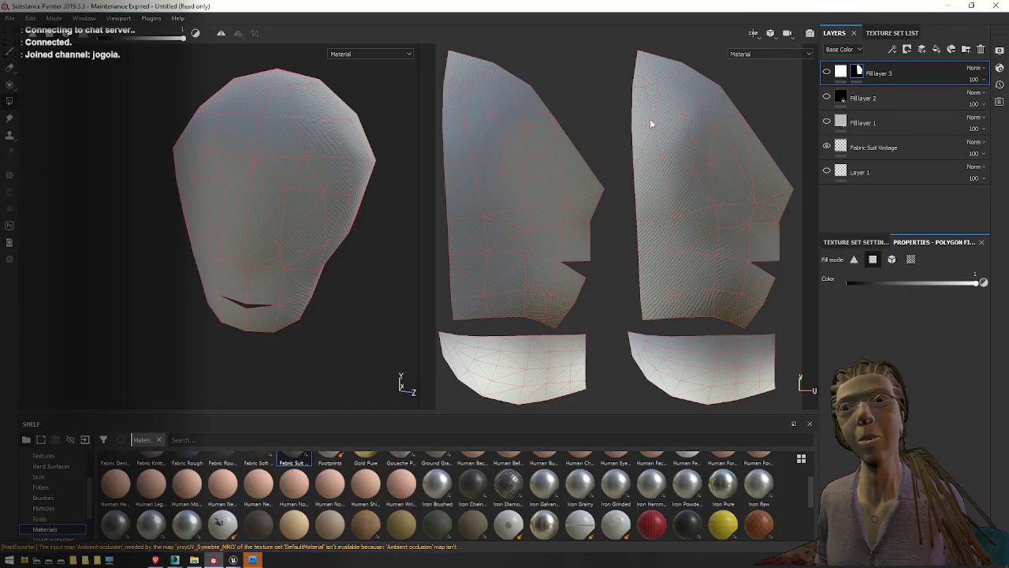
left_click(910, 259)
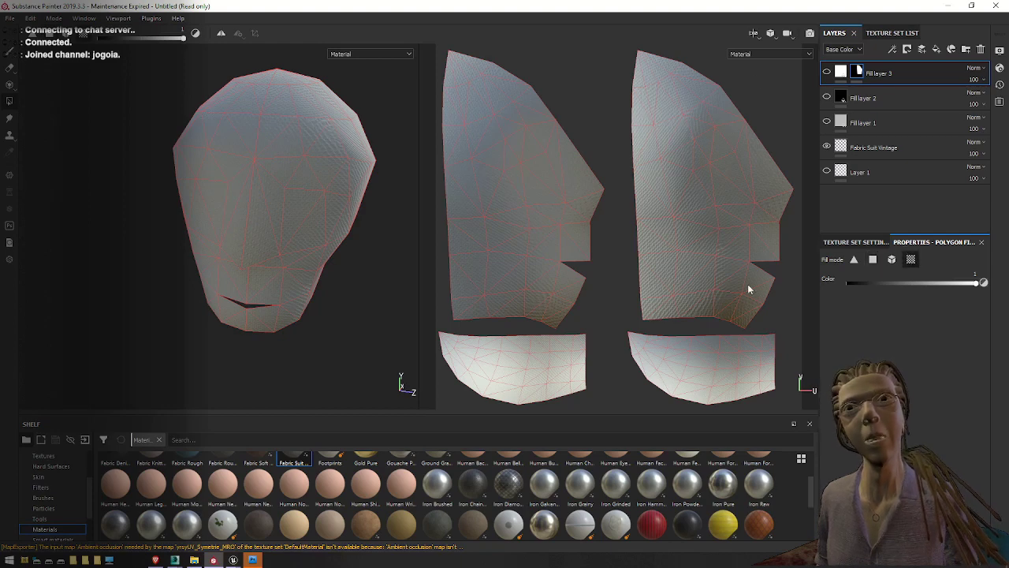
left_click(826, 73)
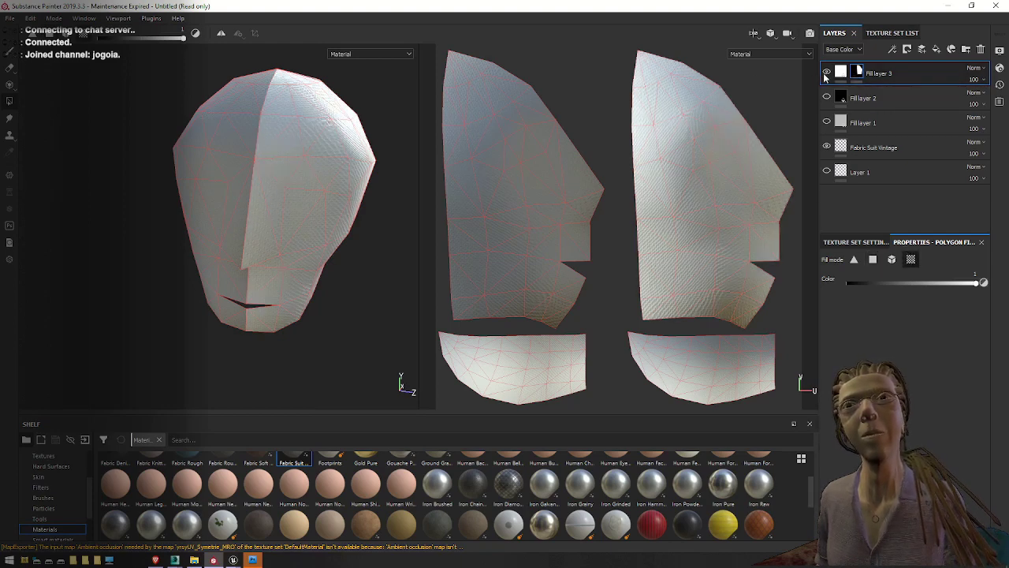
left_click_drag(656, 417, 677, 380)
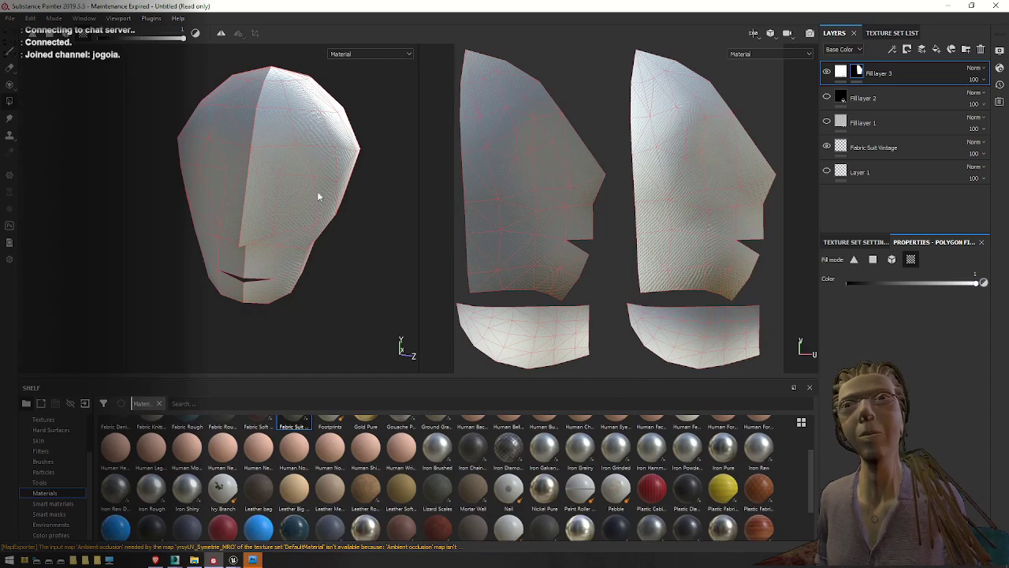
left_click(645, 326)
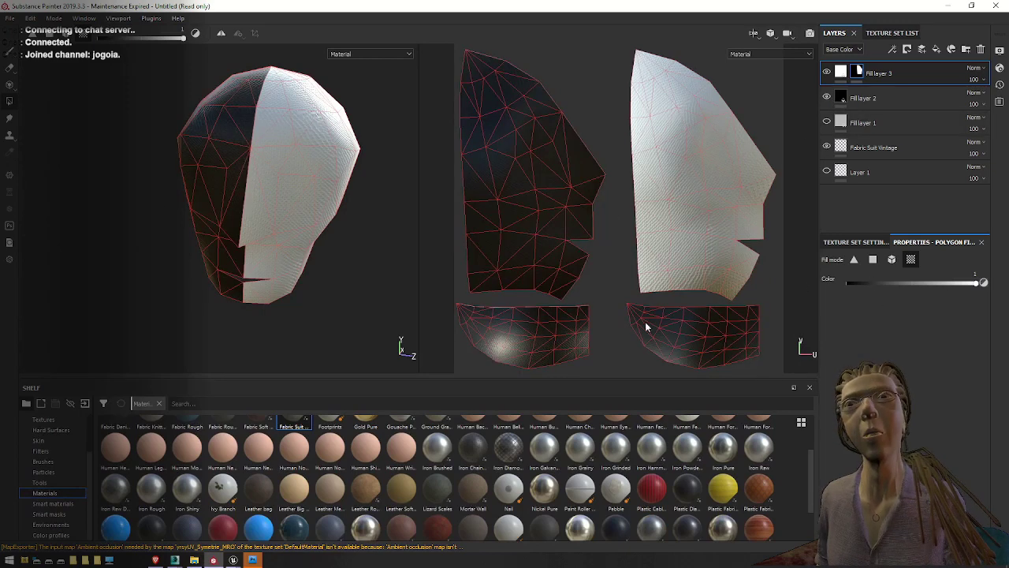
left_click(635, 325)
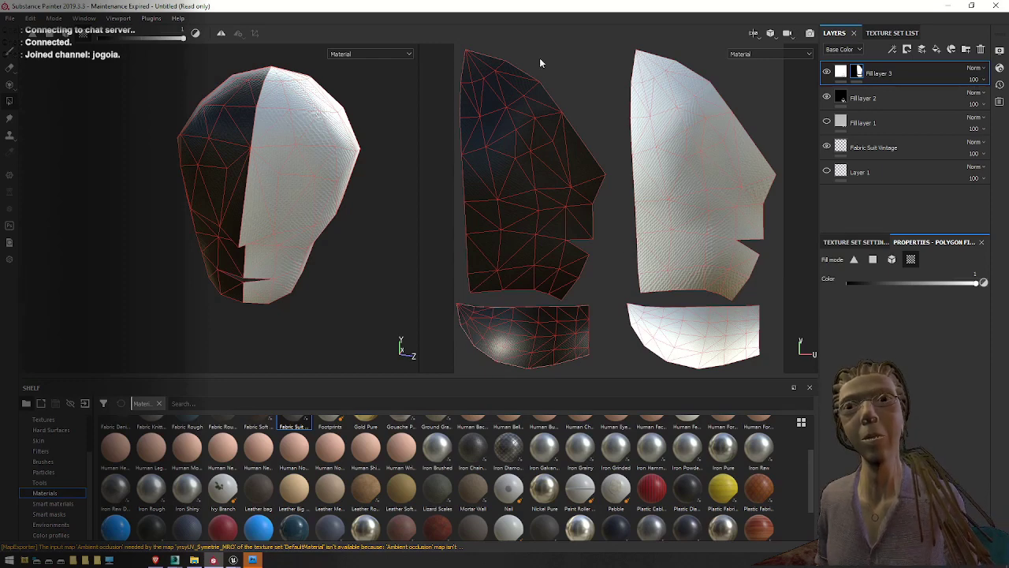
Switch back to Unreal Engine and inspect the head's normal-map shading up close and from the side
mouse_move(233, 560)
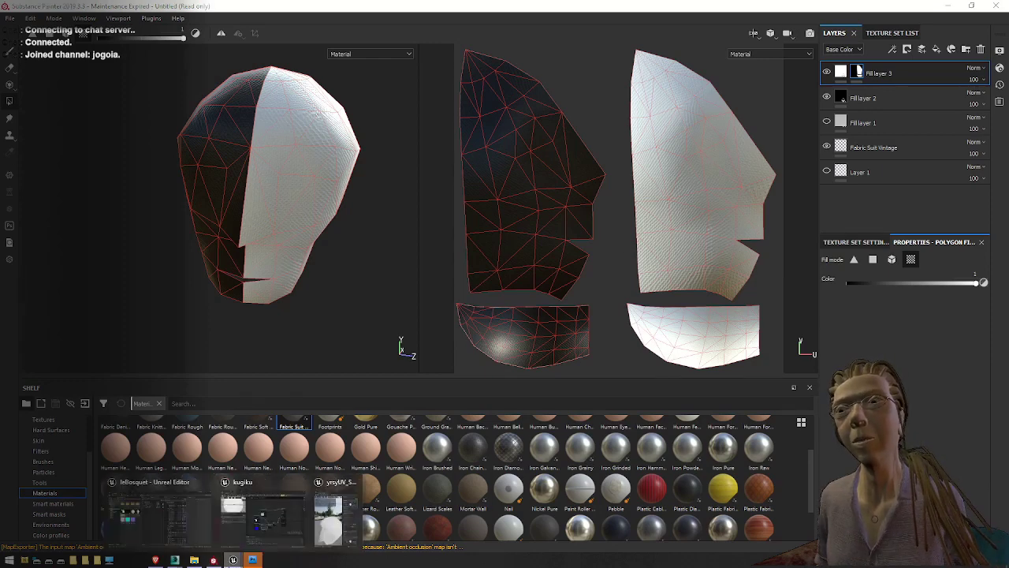
left_click(264, 527)
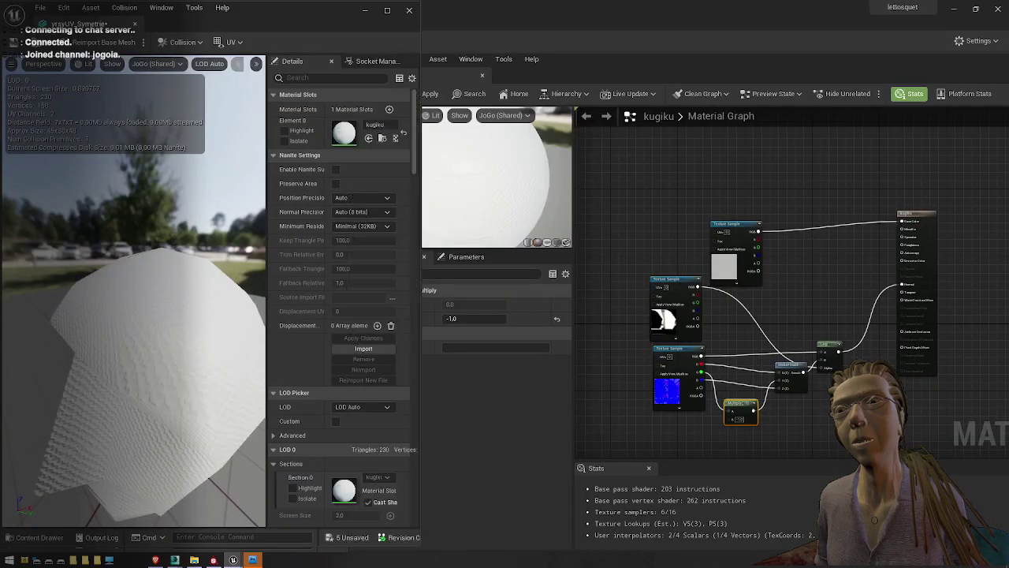
left_click_drag(134, 339, 110, 295)
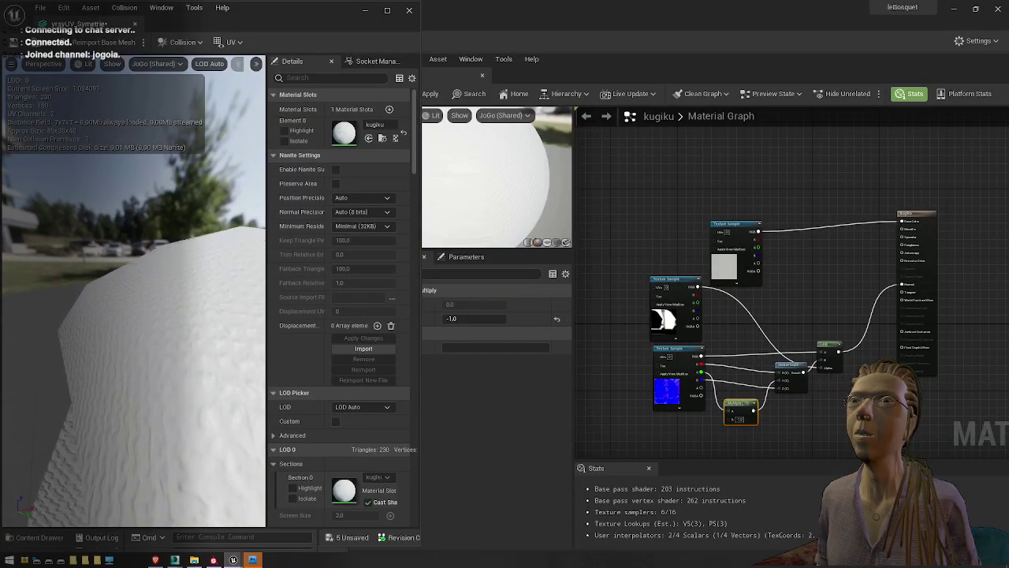
mouse_move(185, 360)
left_mouse_down()
mouse_move(185, 418)
mouse_move(185, 359)
left_mouse_up()
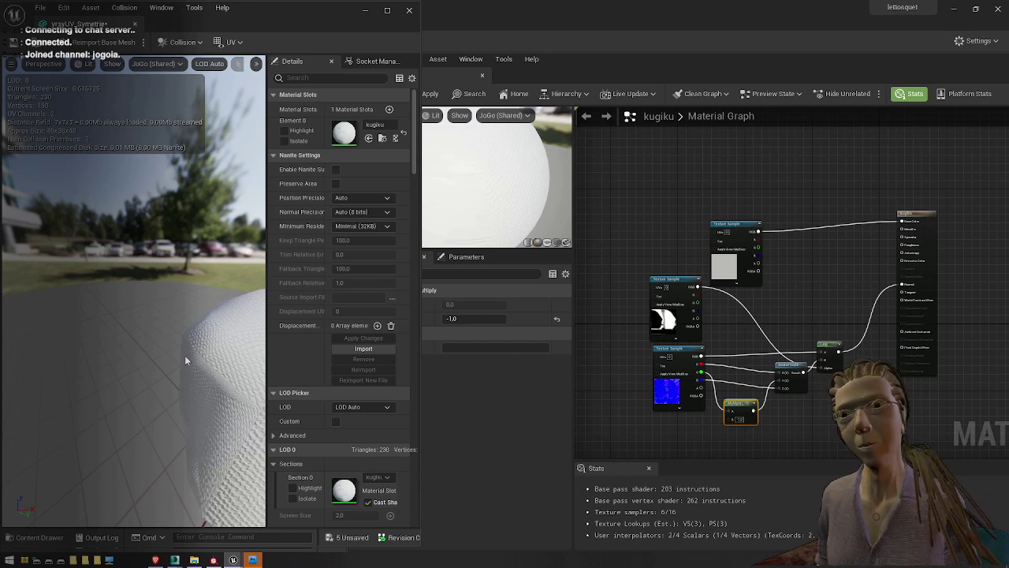
Switch to the untitled head scene in 3ds Max and open the UV editor for its Unwrap UVW modifier
mouse_move(177, 559)
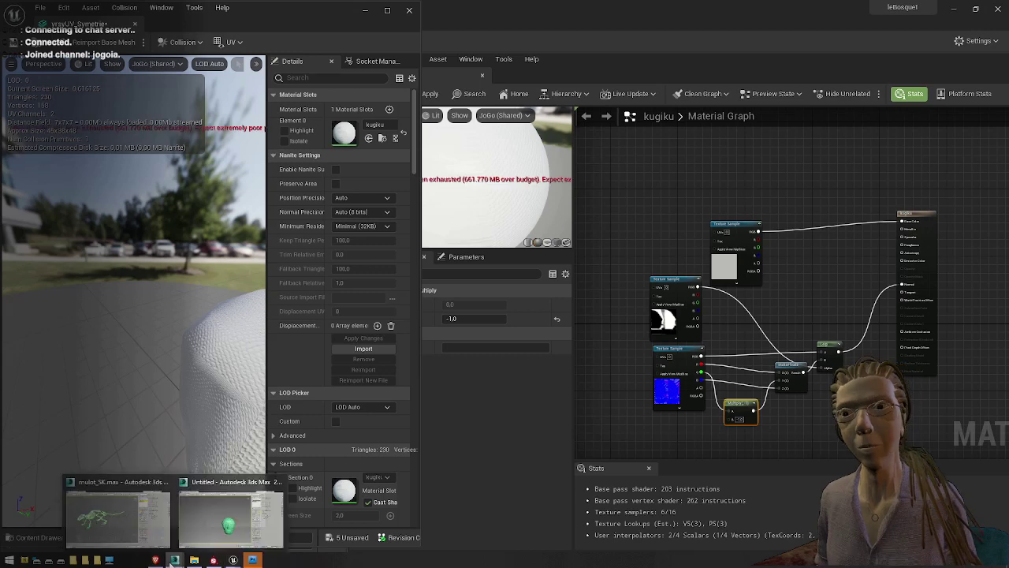
left_click(229, 517)
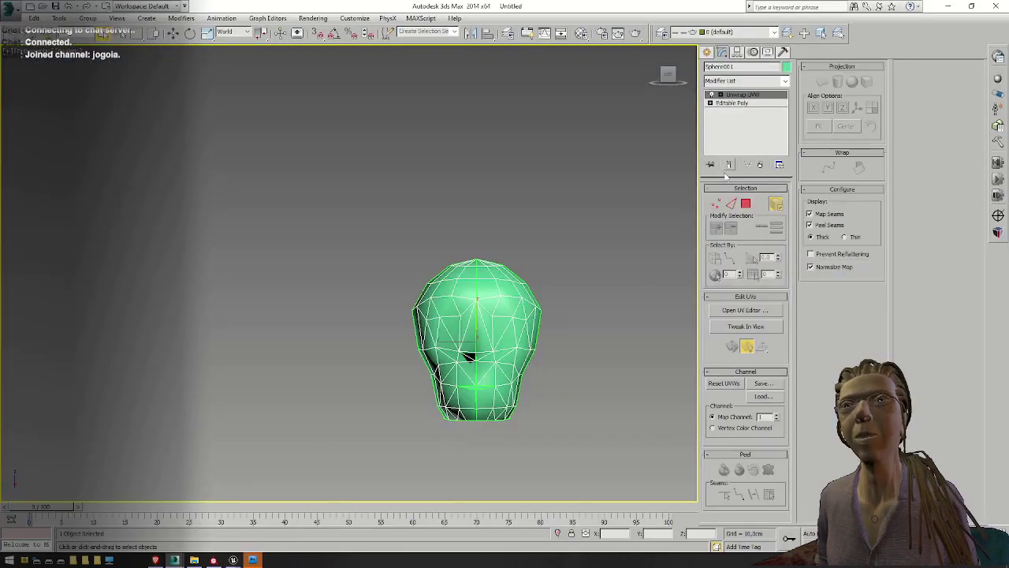
left_click(746, 310)
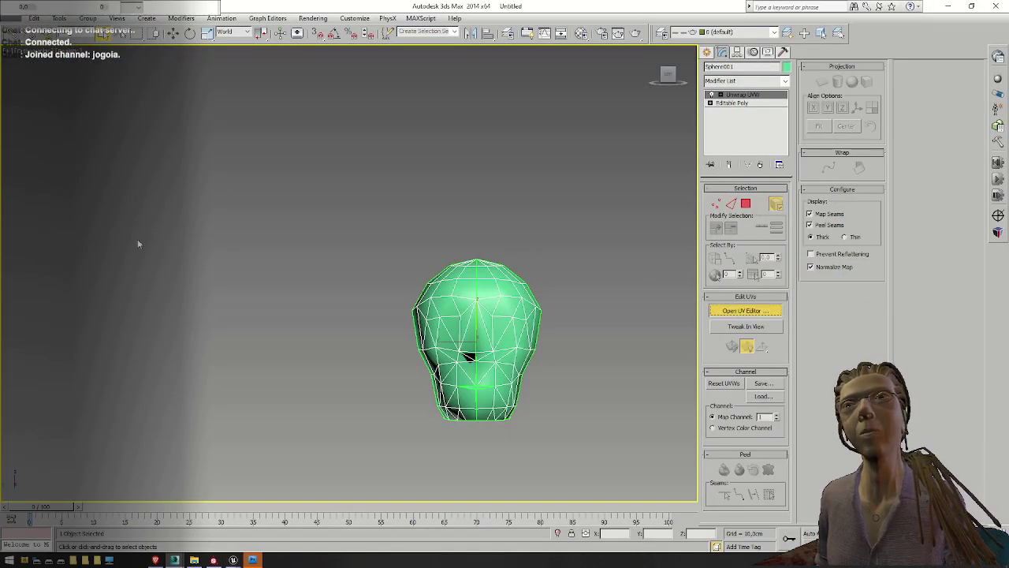